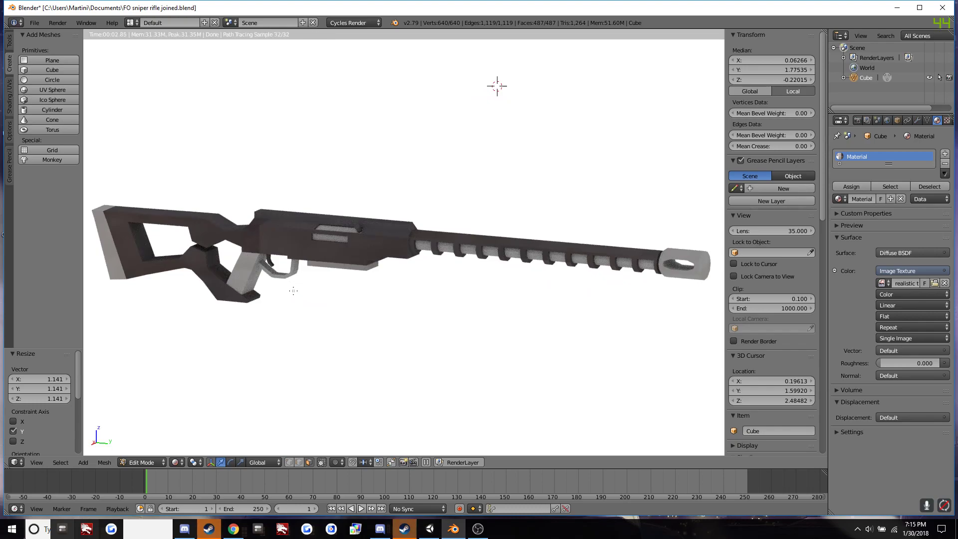
# - Shift the Blender window aside, switch to the Unity project, and maximize its window
pyautogui.scroll(-1, 341, 270)
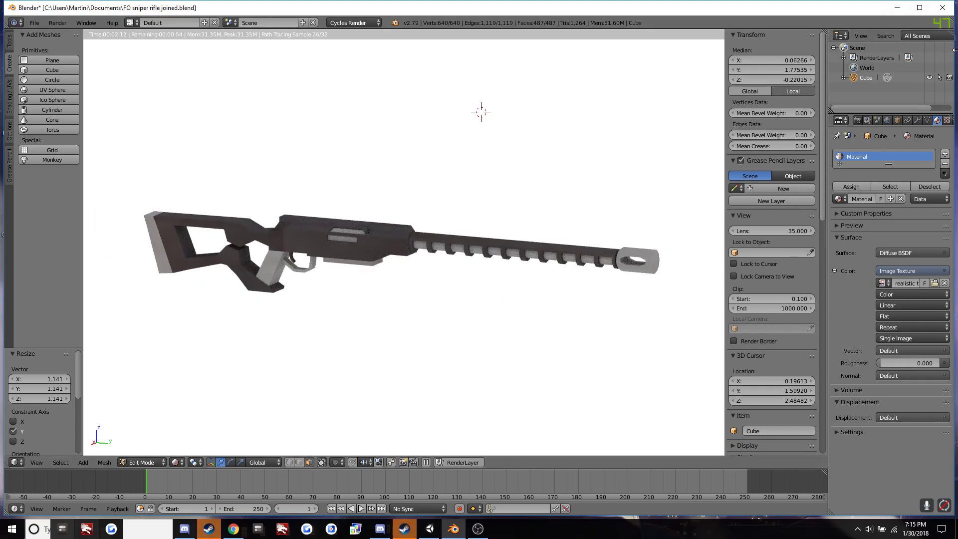
pyautogui.moveTo(953, 49); pyautogui.dragTo(561, 115)
pyautogui.moveTo(376, 12); pyautogui.dragTo(804, 13)
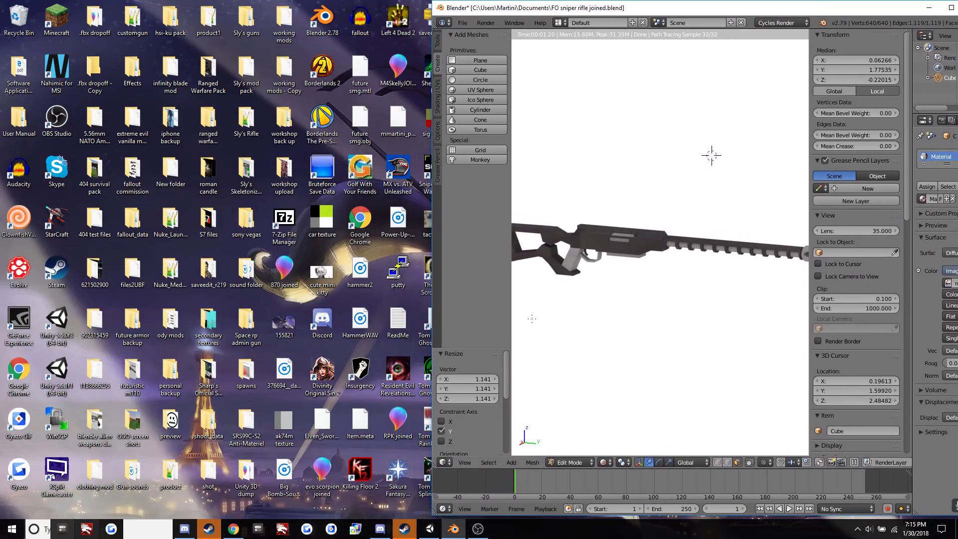
pyautogui.click(430, 529)
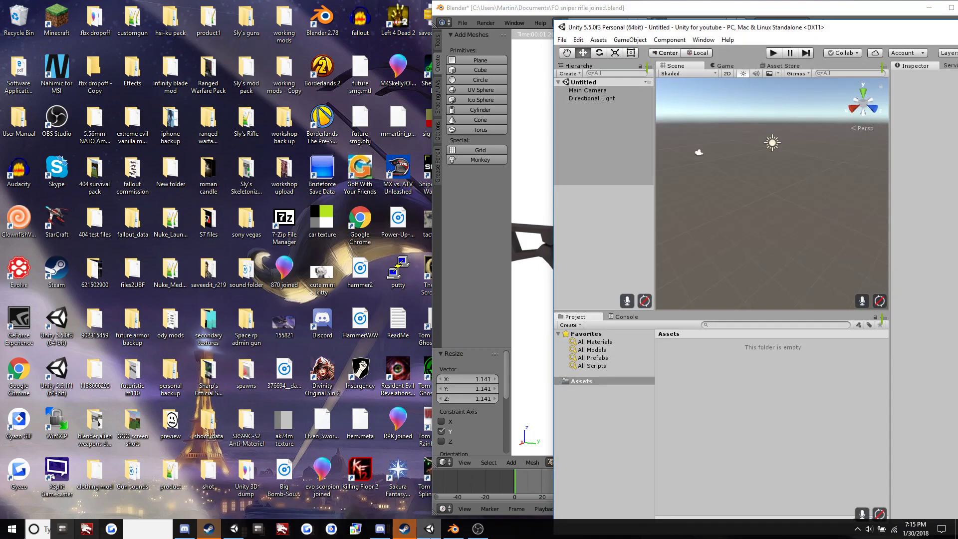
pyautogui.moveTo(842, 32); pyautogui.dragTo(455, 41)
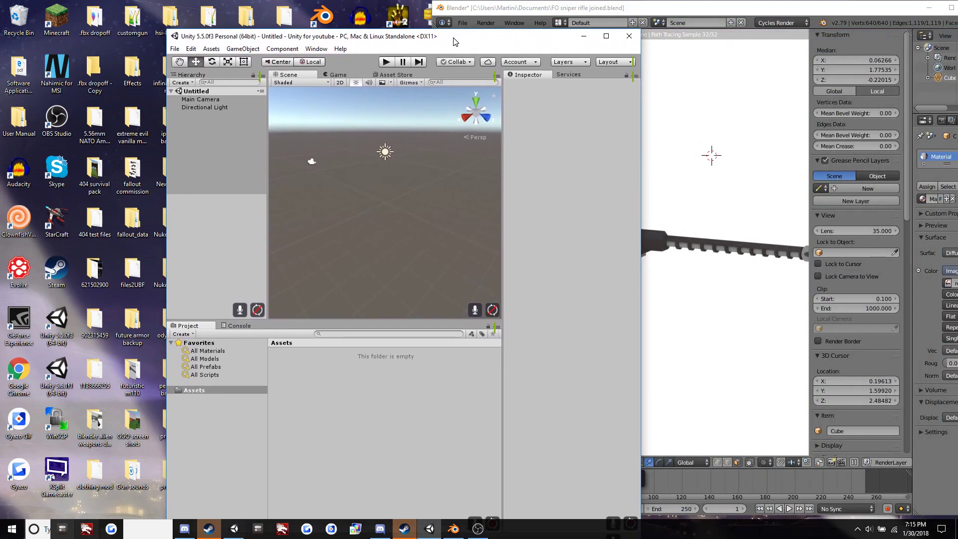
pyautogui.click(606, 36)
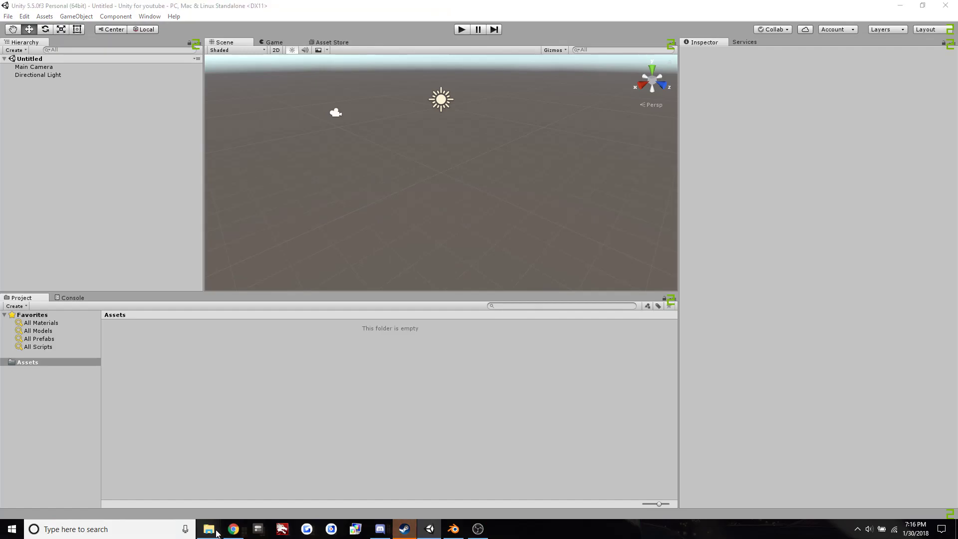
# - In File Explorer, open the Examples folder at steamapps > common > Unturned > Bundles > Sources
pyautogui.moveTo(208, 528)
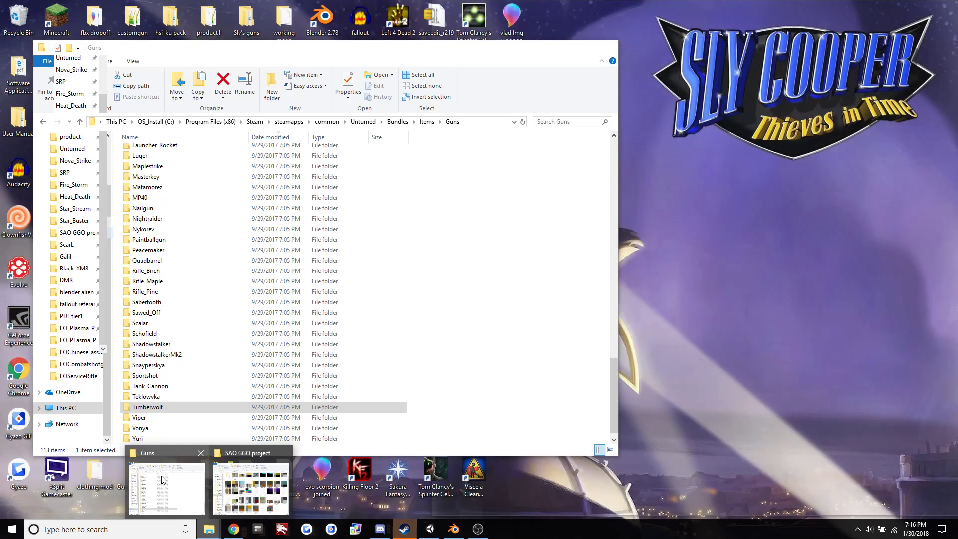
pyautogui.click(162, 480)
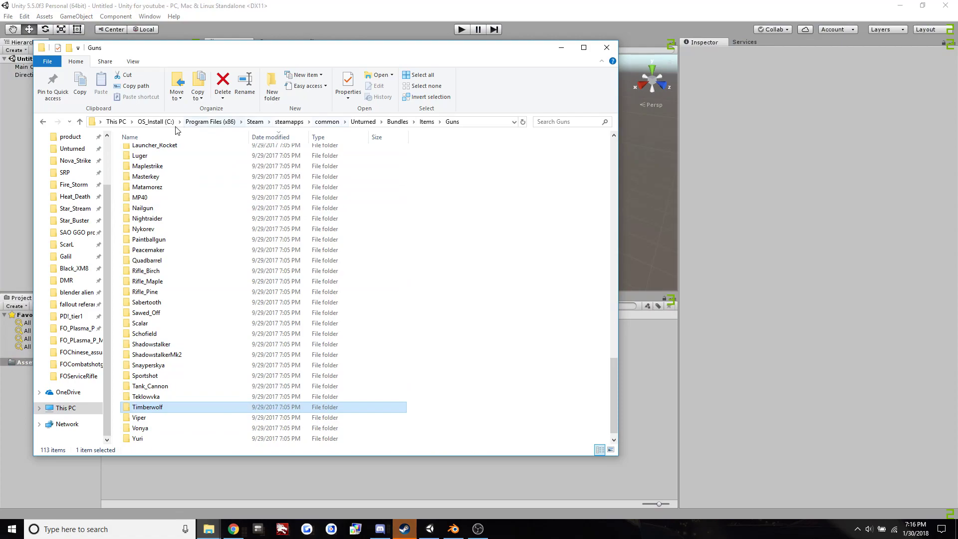
pyautogui.click(289, 121)
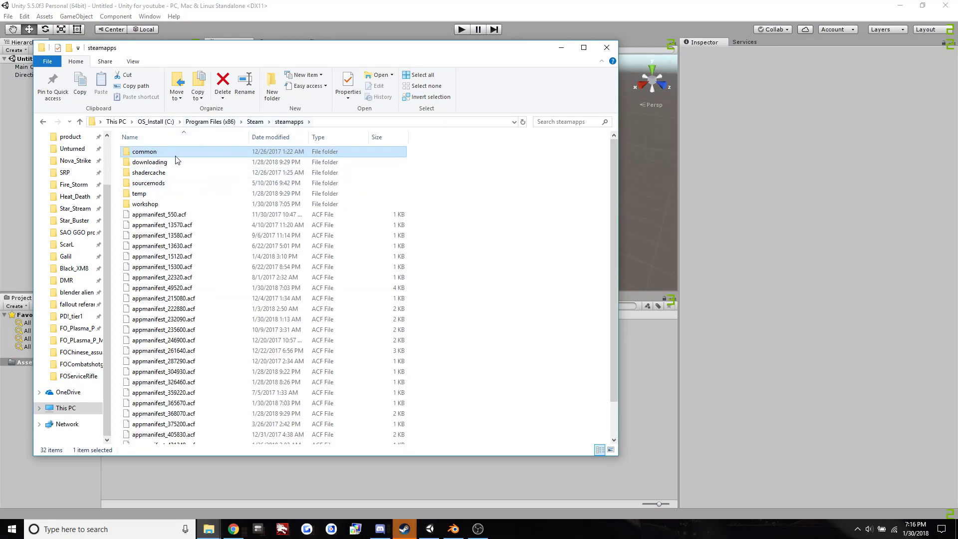
pyautogui.doubleClick(158, 152)
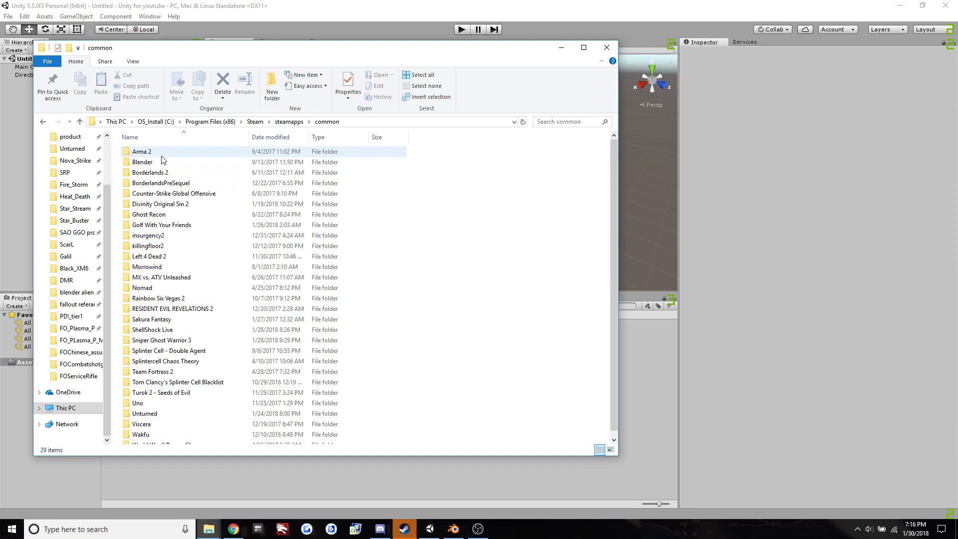
pyautogui.doubleClick(170, 413)
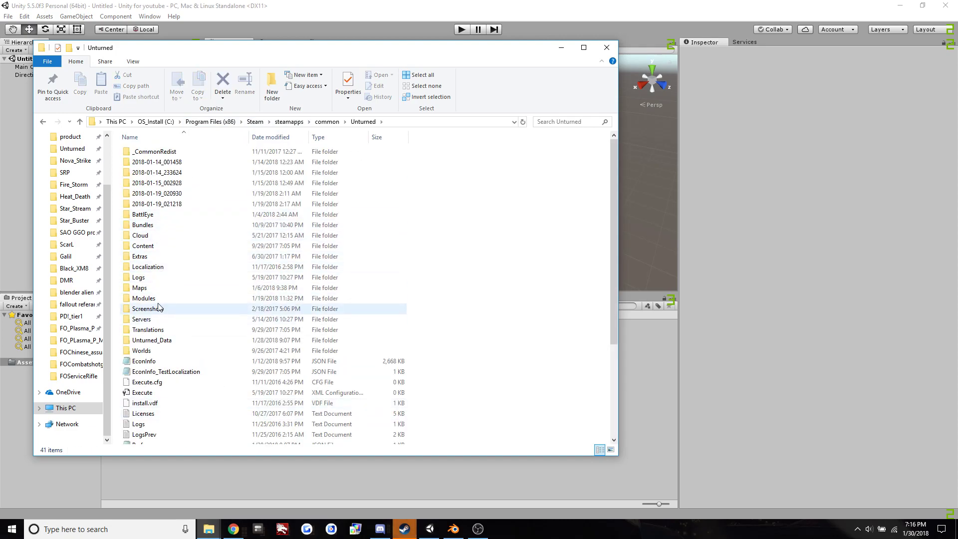
pyautogui.doubleClick(155, 224)
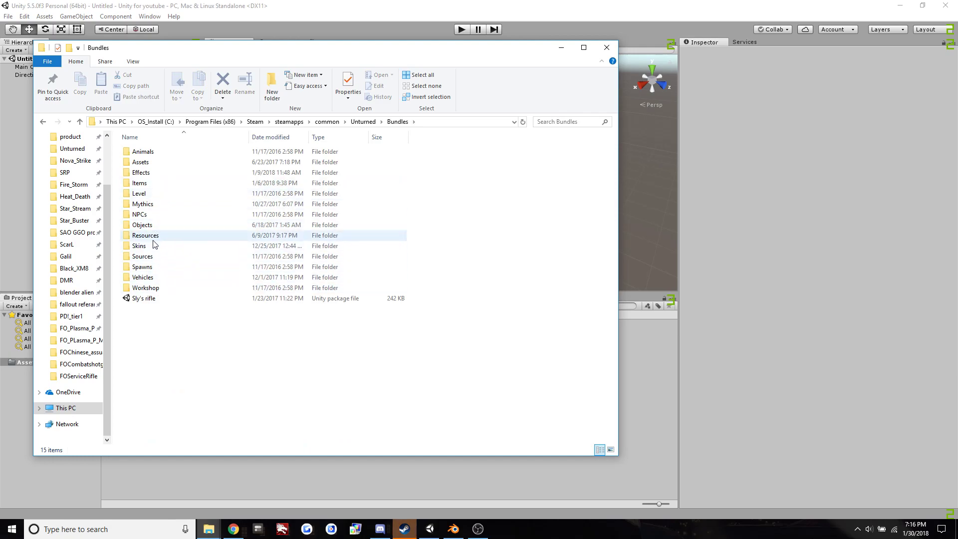
pyautogui.doubleClick(150, 255)
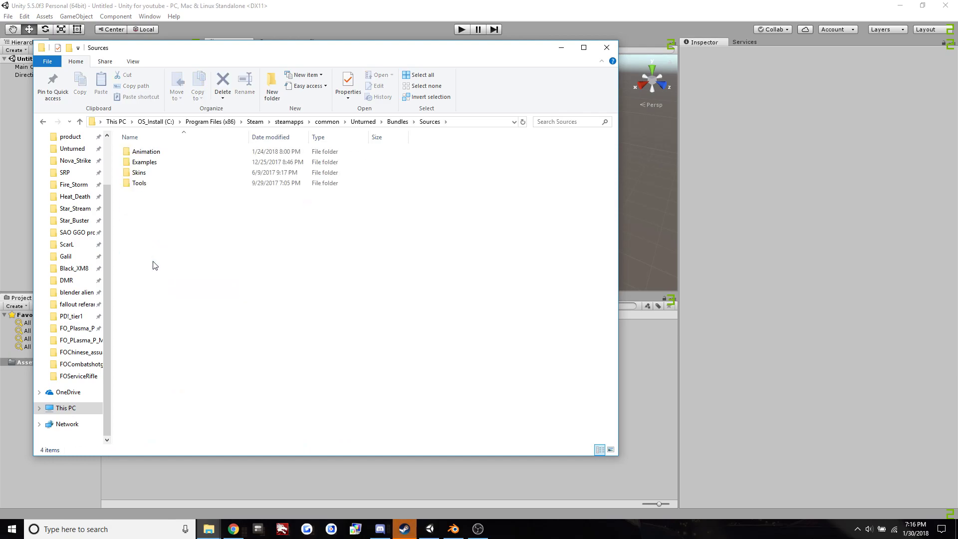
pyautogui.doubleClick(155, 161)
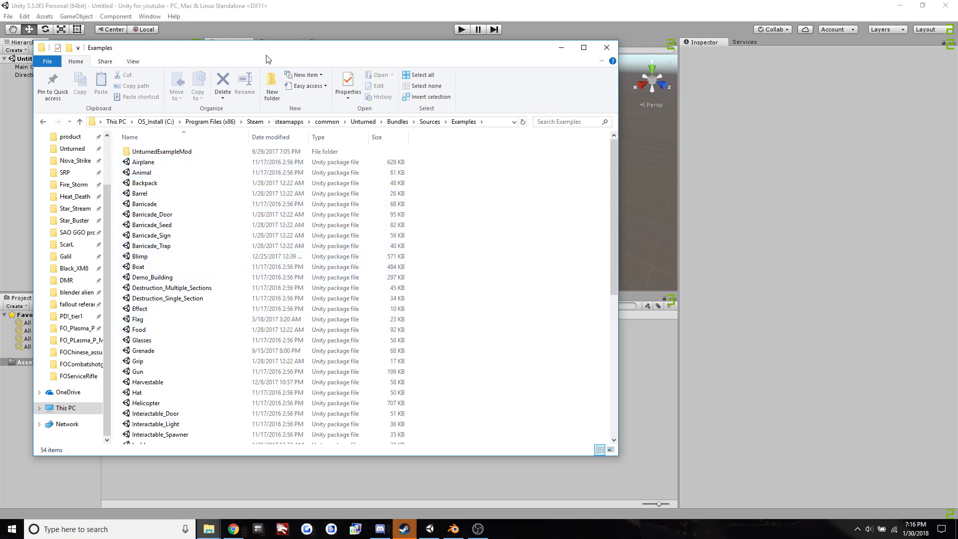
# - Import the Gun Unity package from the Examples folder into the project's Assets with all its items
pyautogui.moveTo(267, 56); pyautogui.dragTo(649, 60)
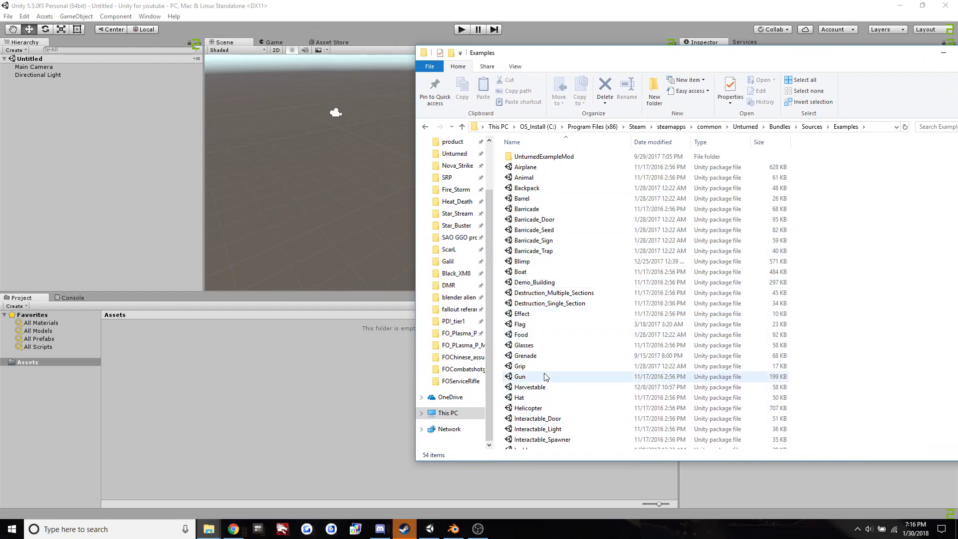
pyautogui.moveTo(542, 381); pyautogui.dragTo(263, 367)
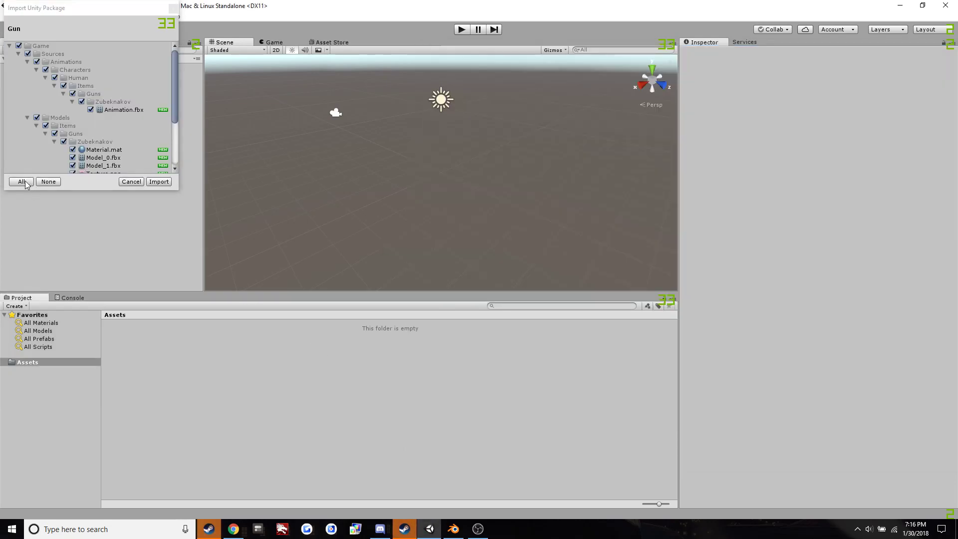
pyautogui.click(160, 182)
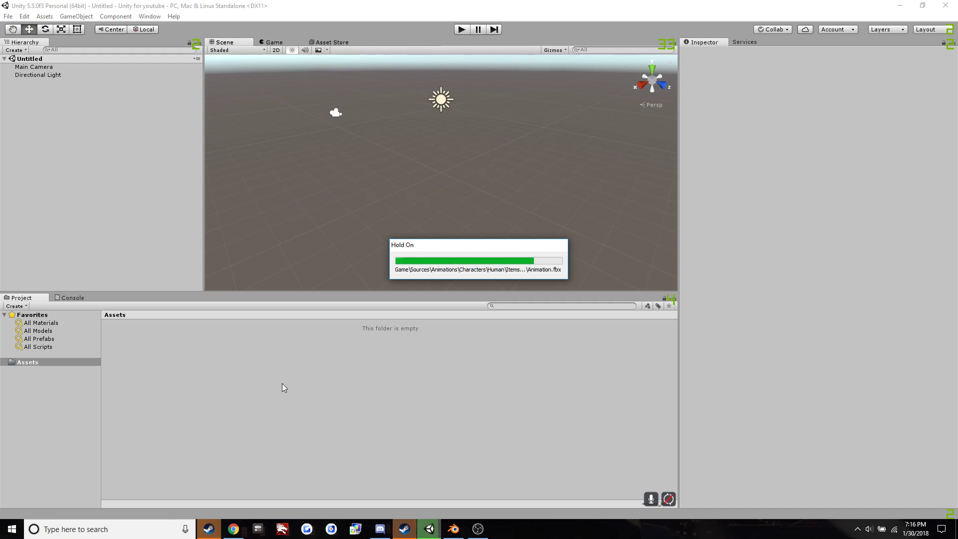
# - Create a new folder named Assets inside the project's root Assets folder
pyautogui.rightClick(227, 348)
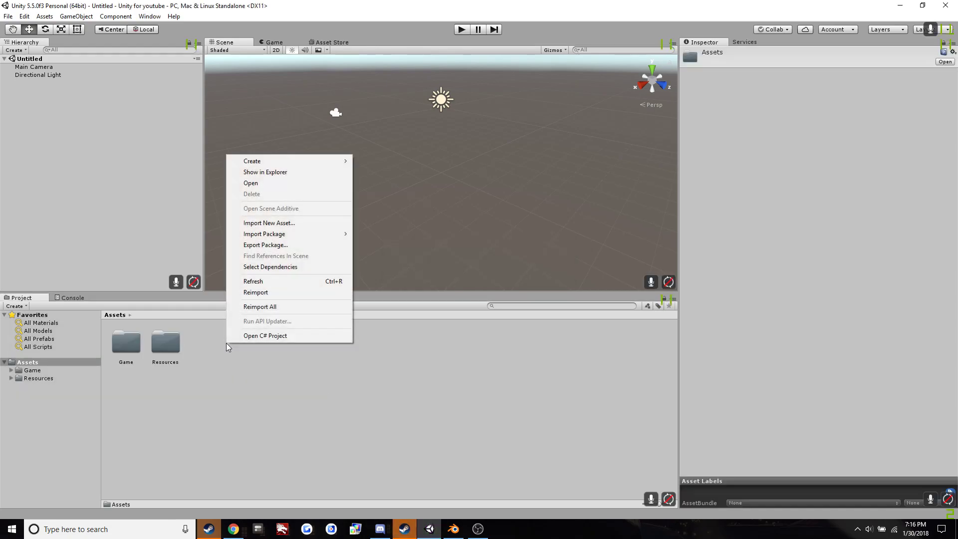
pyautogui.moveTo(256, 164)
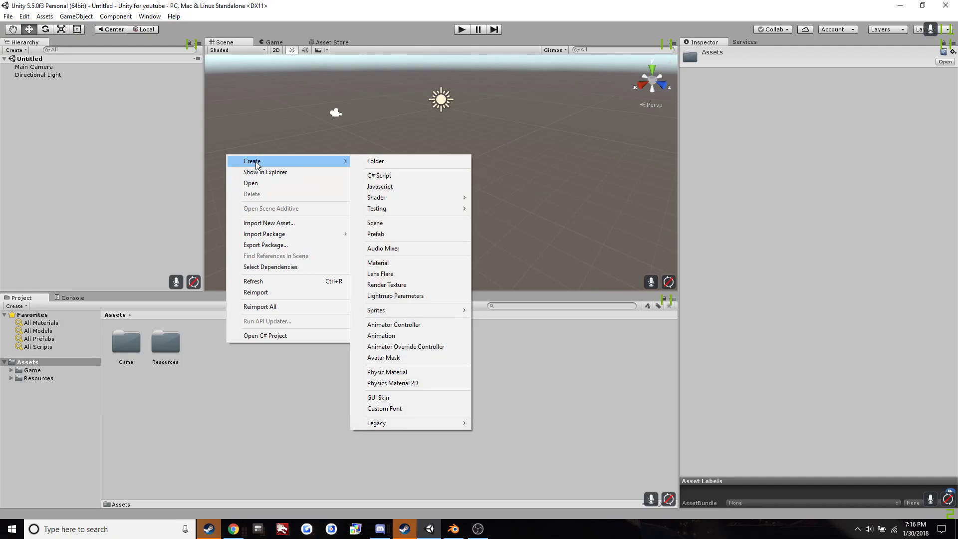
pyautogui.click(378, 161)
pyautogui.write('Assets')
pyautogui.press('Return')
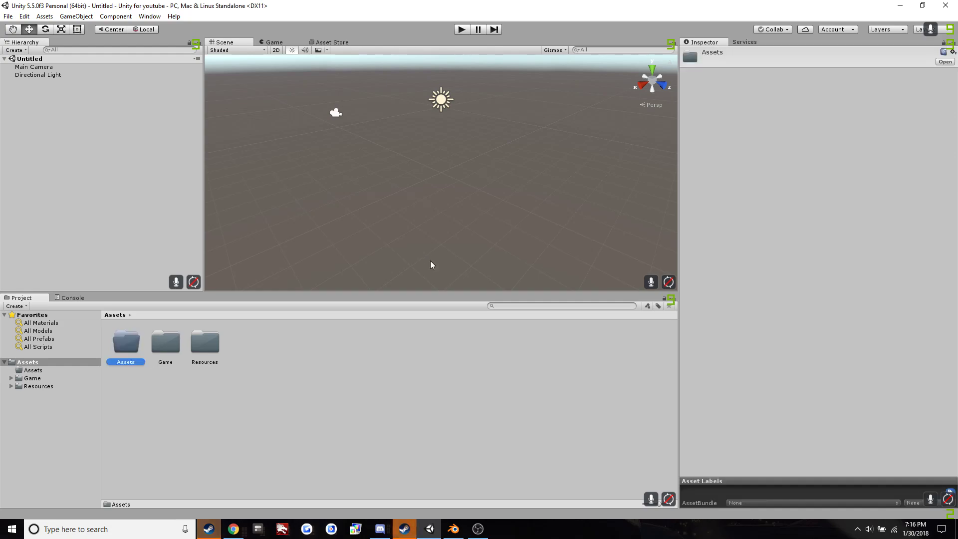
# - Create another folder named Bundler in the project's root Assets folder
pyautogui.rightClick(231, 385)
pyautogui.moveTo(262, 206)
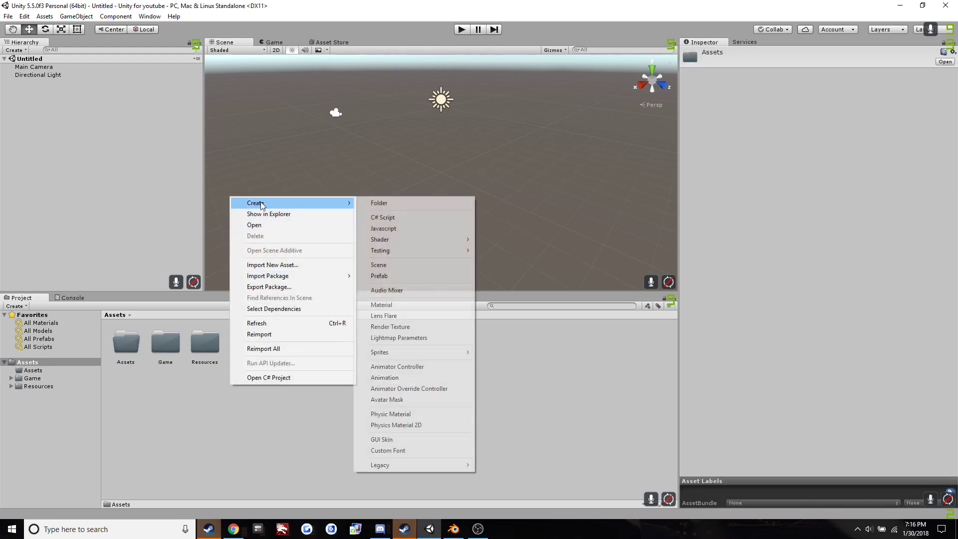
pyautogui.click(392, 206)
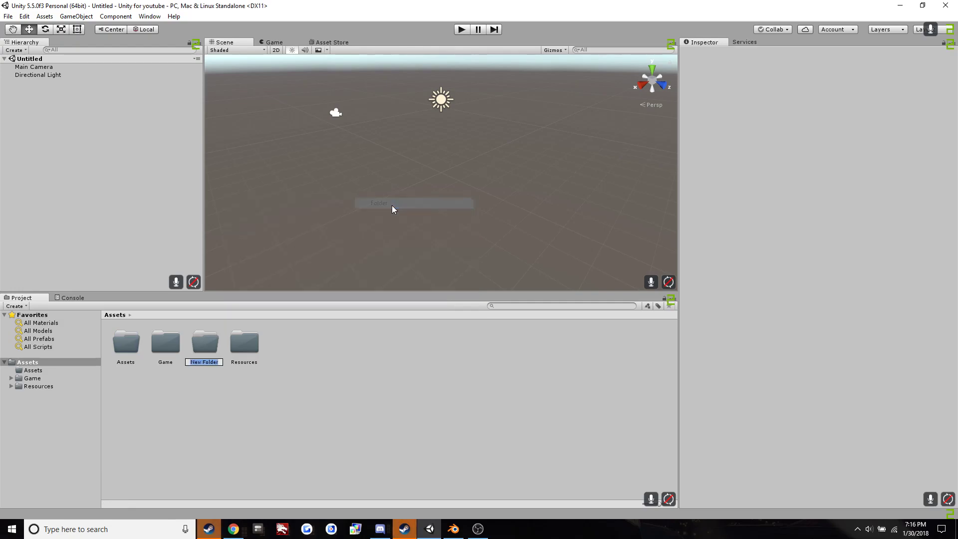
pyautogui.write('Bundler')
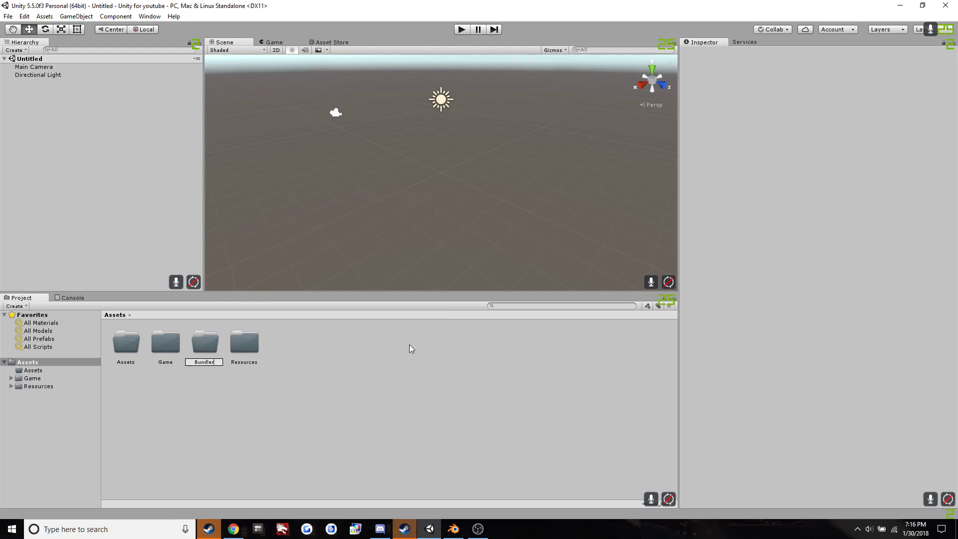
pyautogui.press('Return')
pyautogui.click(235, 436)
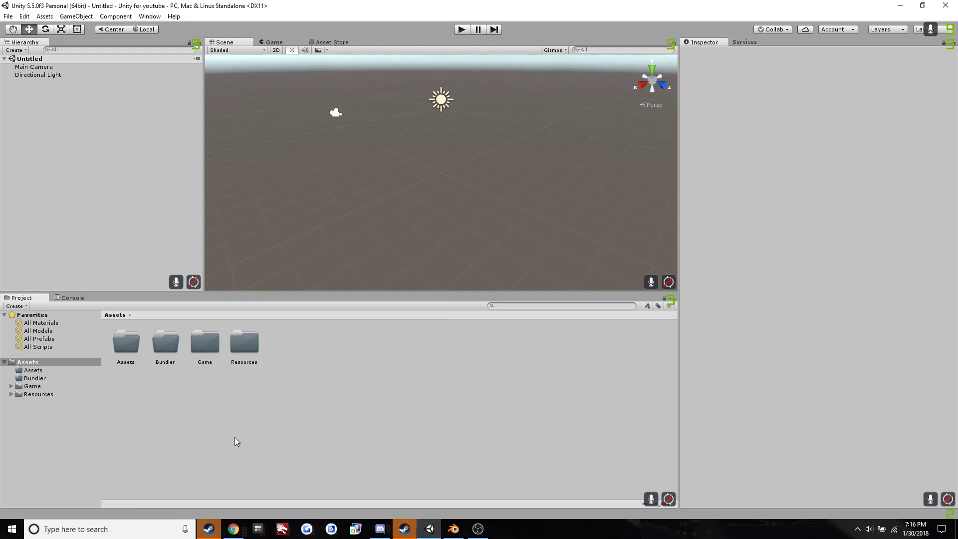
# - Move the Game and Resources folders together into the new Assets subfolder
pyautogui.click(202, 348)
pyautogui.keyDown('ctrl'); pyautogui.click(240, 345); pyautogui.keyUp('ctrl')
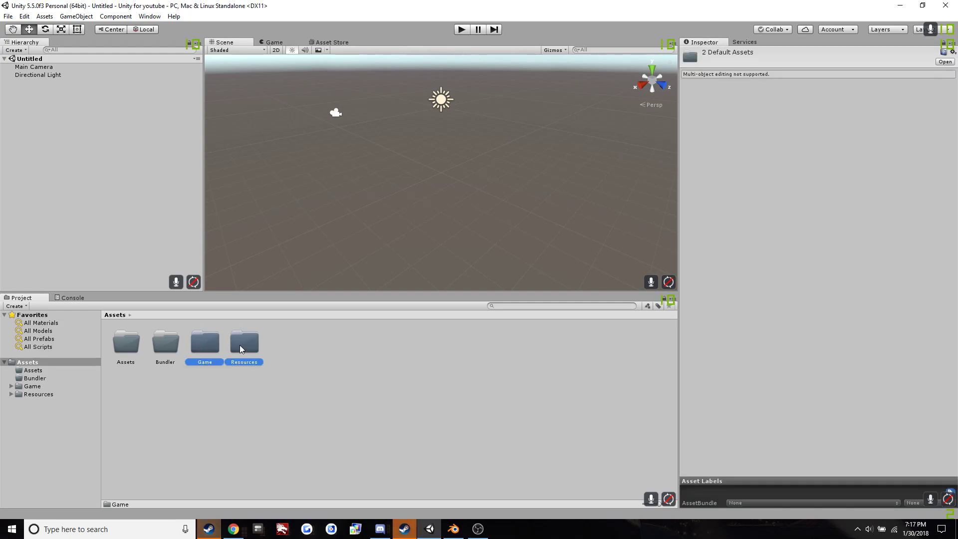
pyautogui.moveTo(211, 348); pyautogui.dragTo(128, 349)
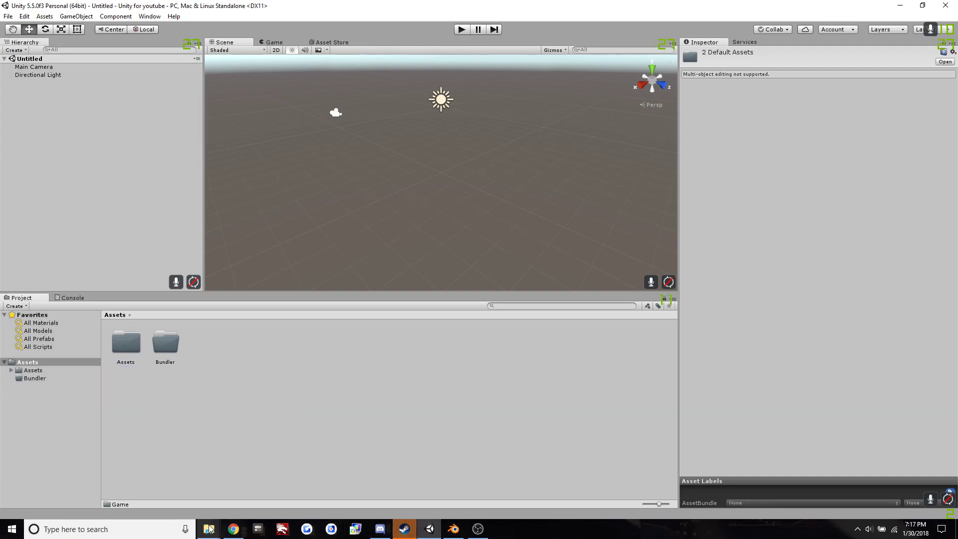
# - Return to the Unturned Examples window in File Explorer and open the neighbouring Tools folder under Bundles > Sources
pyautogui.moveTo(209, 530)
pyautogui.click(250, 486)
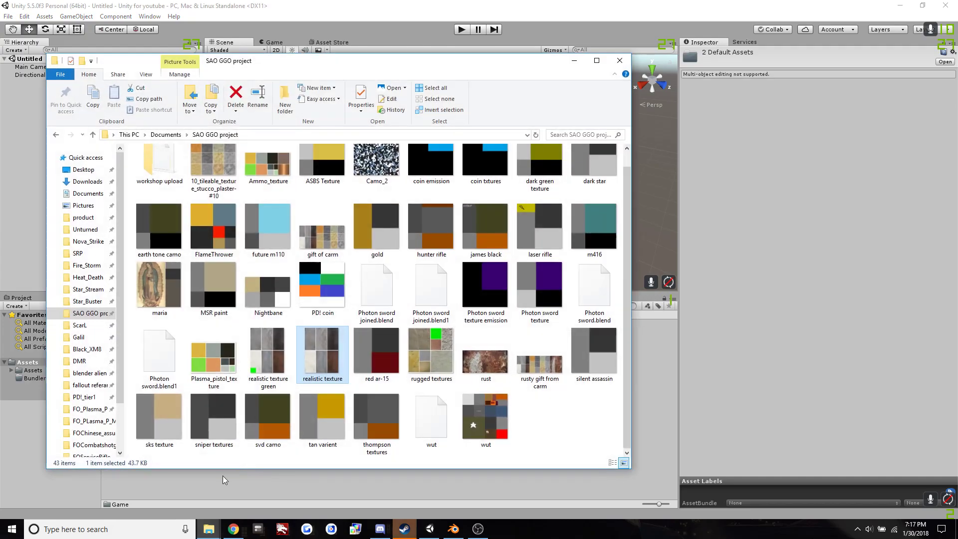
pyautogui.click(193, 486)
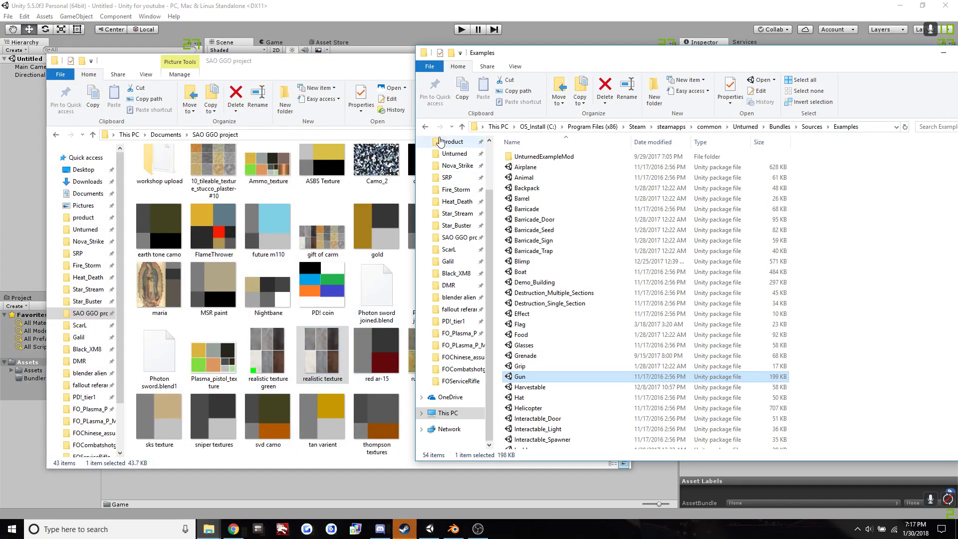
pyautogui.click(377, 76)
pyautogui.click(572, 59)
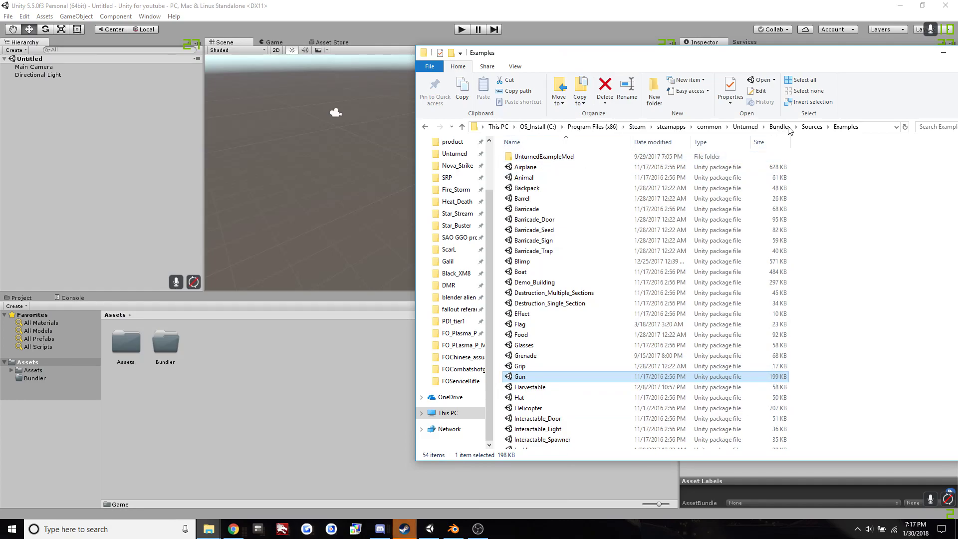
pyautogui.click(818, 127)
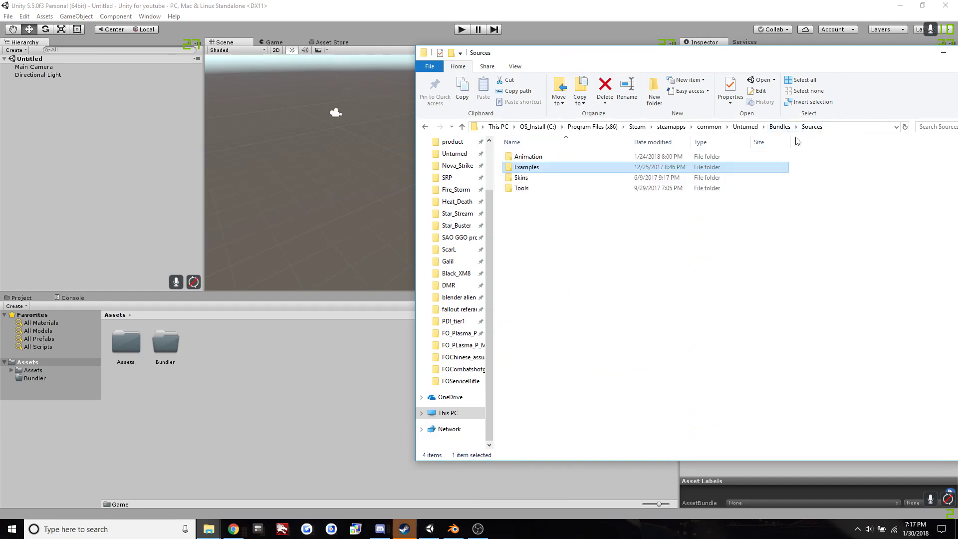
pyautogui.doubleClick(530, 188)
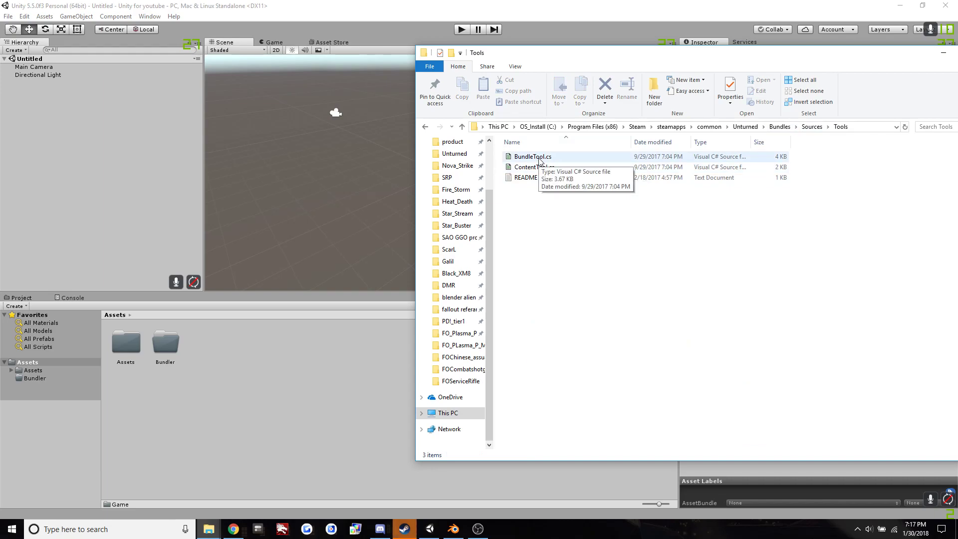
# - Add BundleTool.cs from the Tools folder to the Unity project and move it into the Bundler folder
pyautogui.click(539, 160)
pyautogui.moveTo(540, 160); pyautogui.dragTo(263, 359)
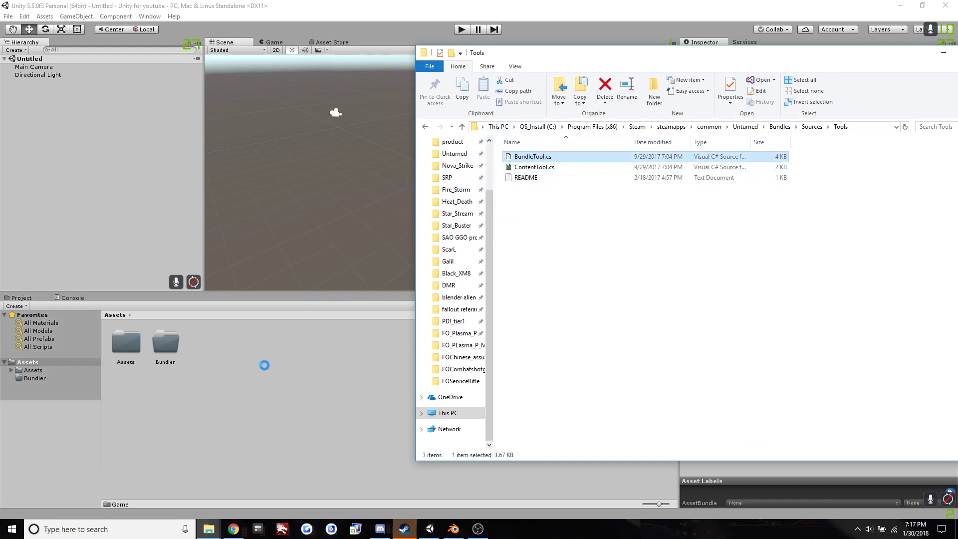
pyautogui.click(284, 393)
pyautogui.moveTo(205, 343); pyautogui.dragTo(174, 342)
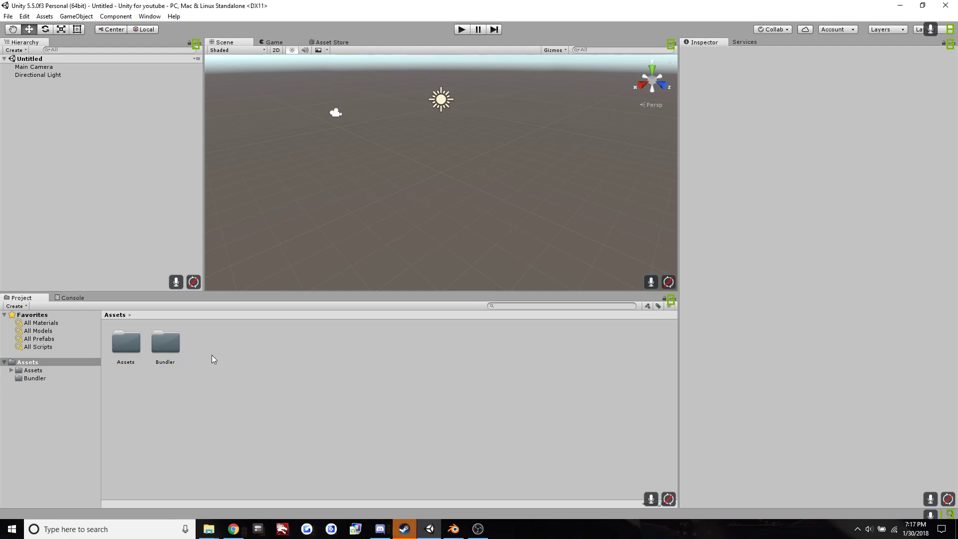
# - Browse the inner Assets folder through Game > Sources > Animations > Characters > Human > Items > Guns to the Zubeknakov animation
pyautogui.click(23, 371)
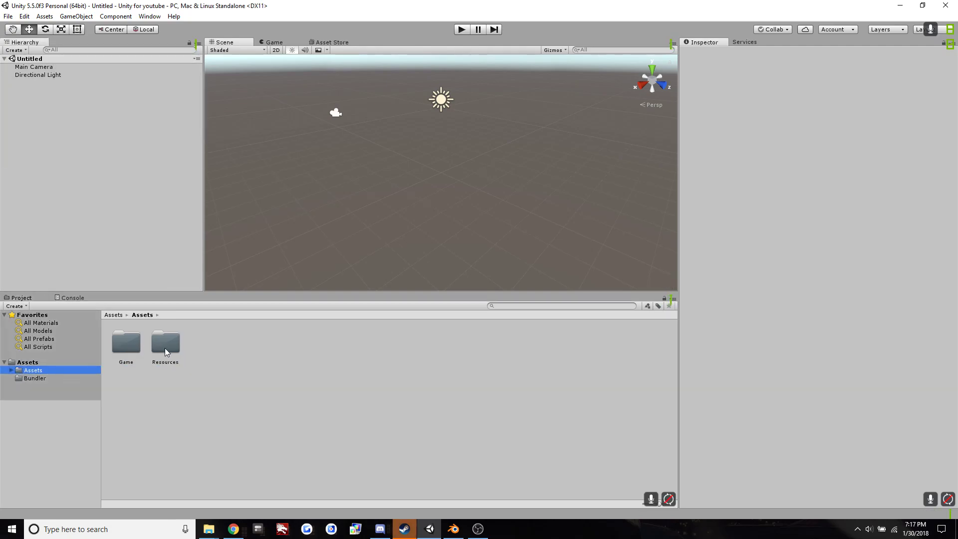
pyautogui.doubleClick(116, 349)
pyautogui.doubleClick(132, 347)
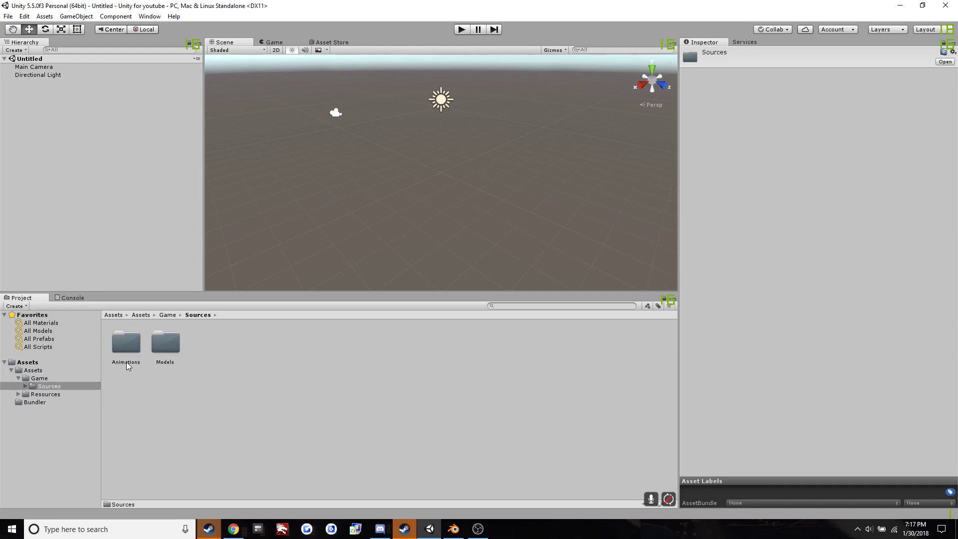
pyautogui.doubleClick(121, 354)
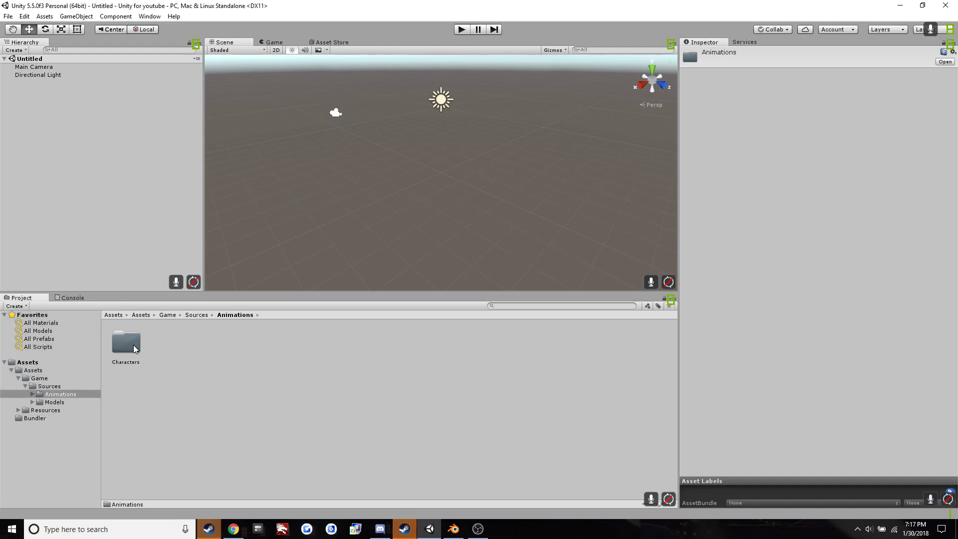
pyautogui.doubleClick(133, 346)
pyautogui.doubleClick(131, 344)
pyautogui.doubleClick(128, 345)
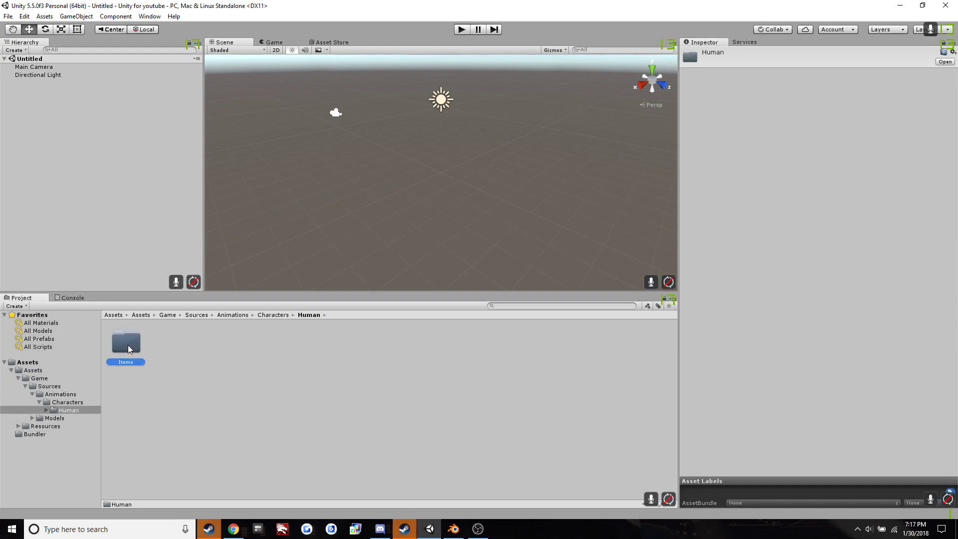
pyautogui.doubleClick(133, 346)
pyautogui.doubleClick(133, 346)
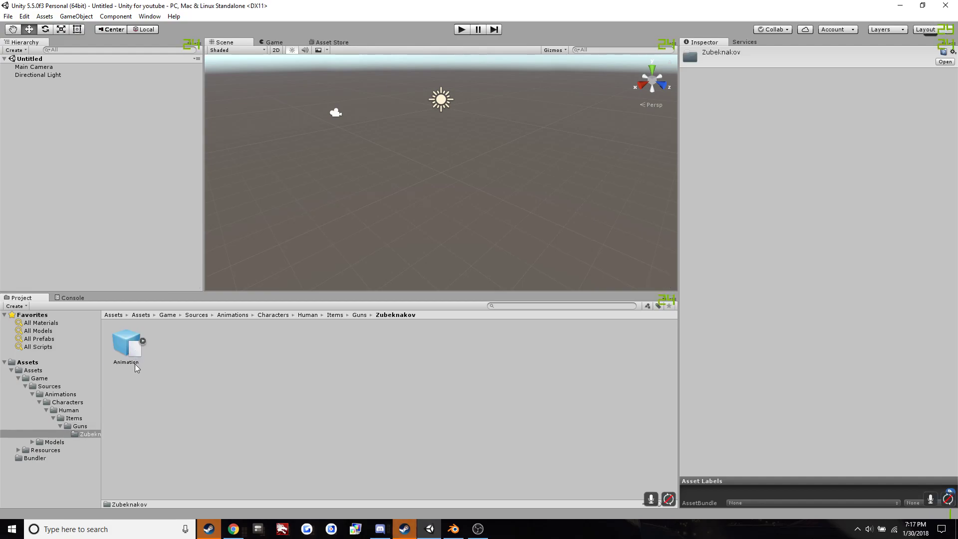
# - Browse from the inner Assets folder through Resources > Bundles > Items > Guns to the Zubeknakov folder
pyautogui.click(33, 370)
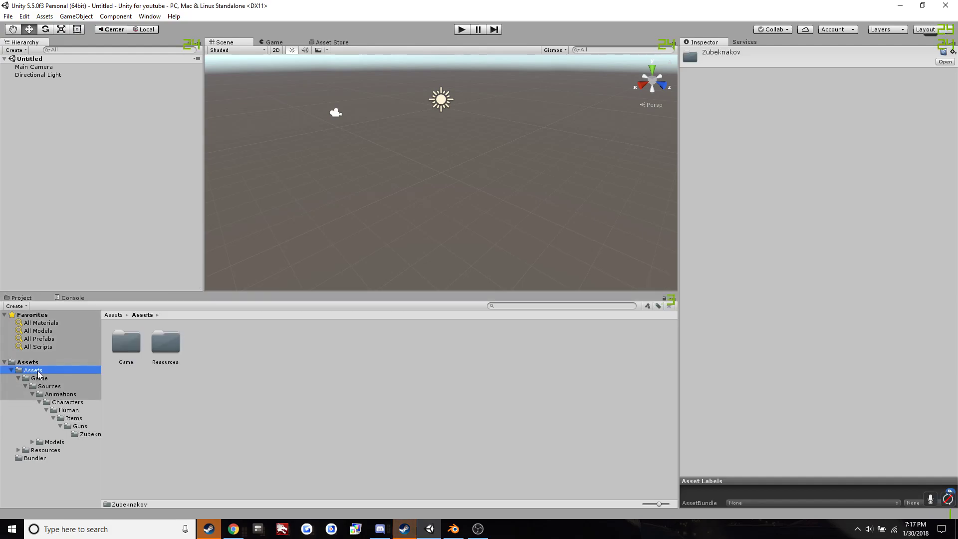
pyautogui.doubleClick(165, 355)
pyautogui.doubleClick(140, 342)
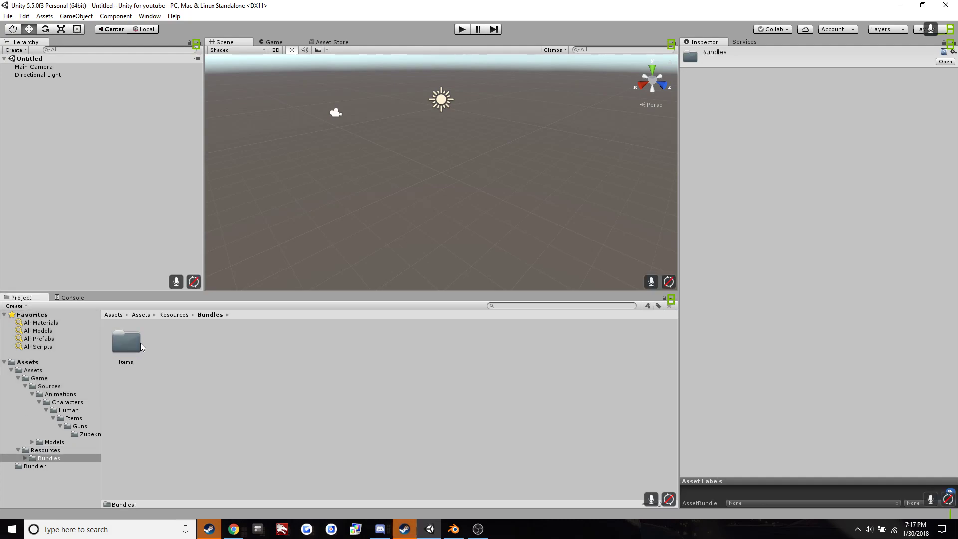
pyautogui.doubleClick(136, 343)
pyautogui.doubleClick(137, 343)
pyautogui.doubleClick(137, 342)
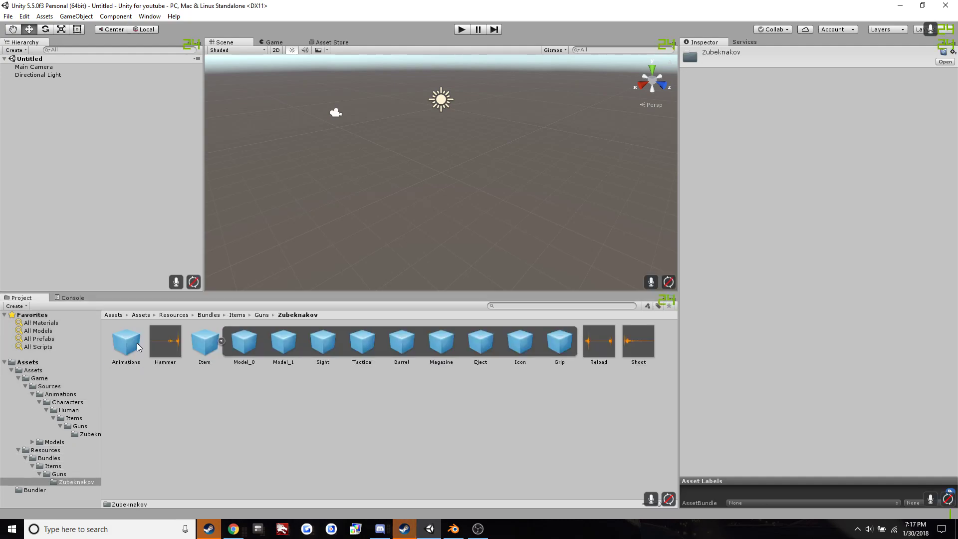
# - Collapse the Item prefab's contents, inspect the Item and Animations prefabs, and revisit the Zubeknakov source animation folder
pyautogui.click(221, 341)
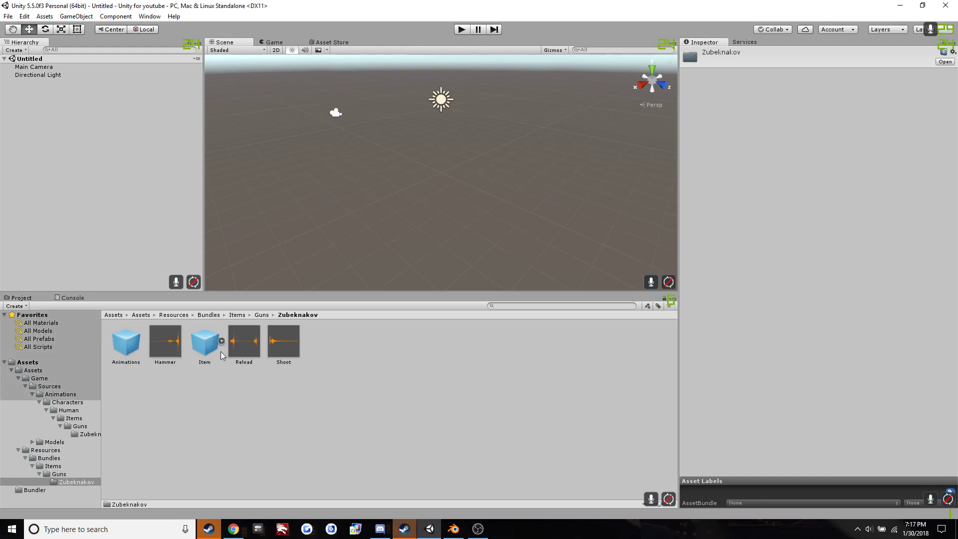
pyautogui.click(207, 349)
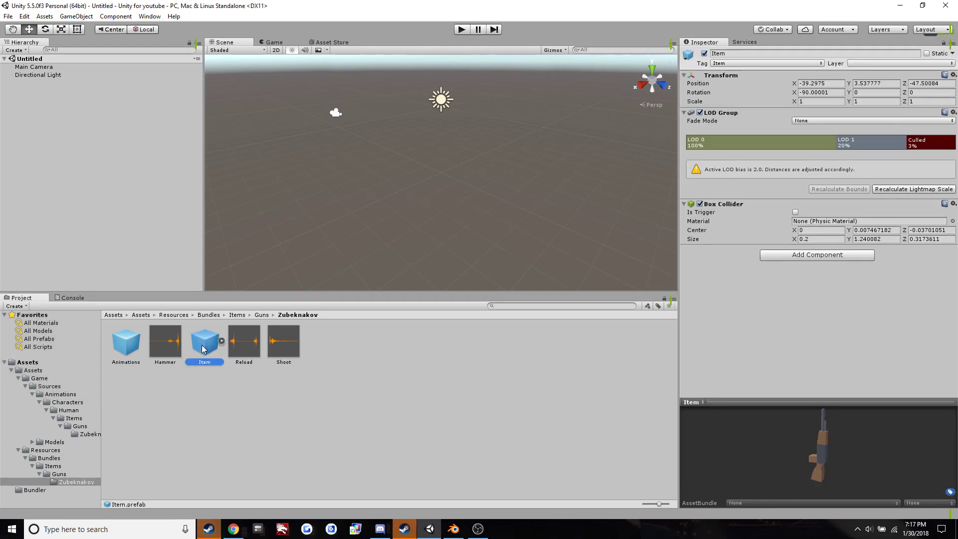
pyautogui.click(126, 346)
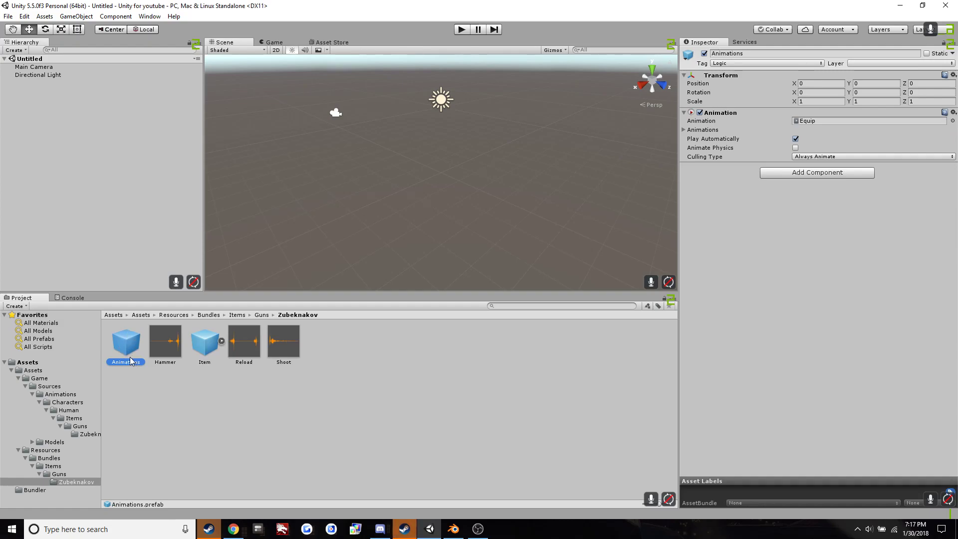
pyautogui.click(211, 345)
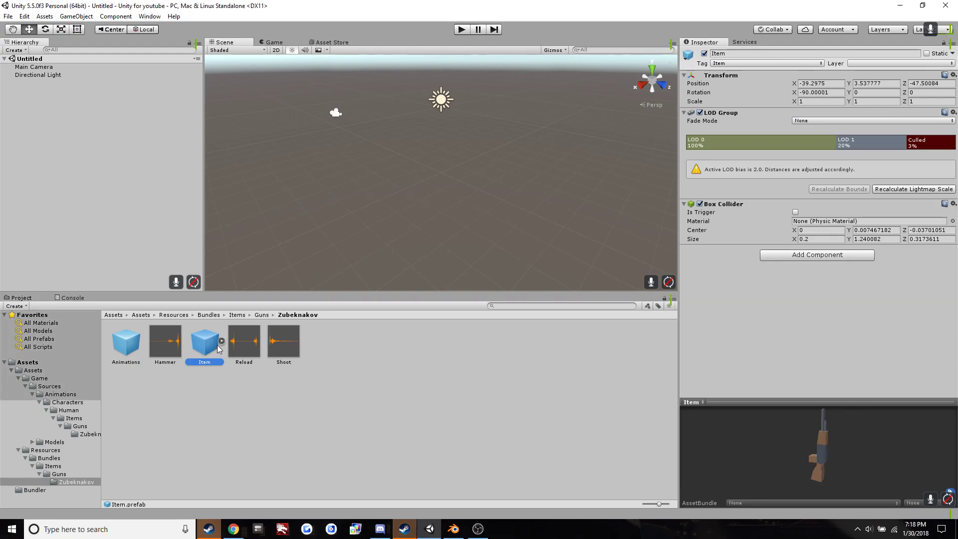
pyautogui.click(88, 433)
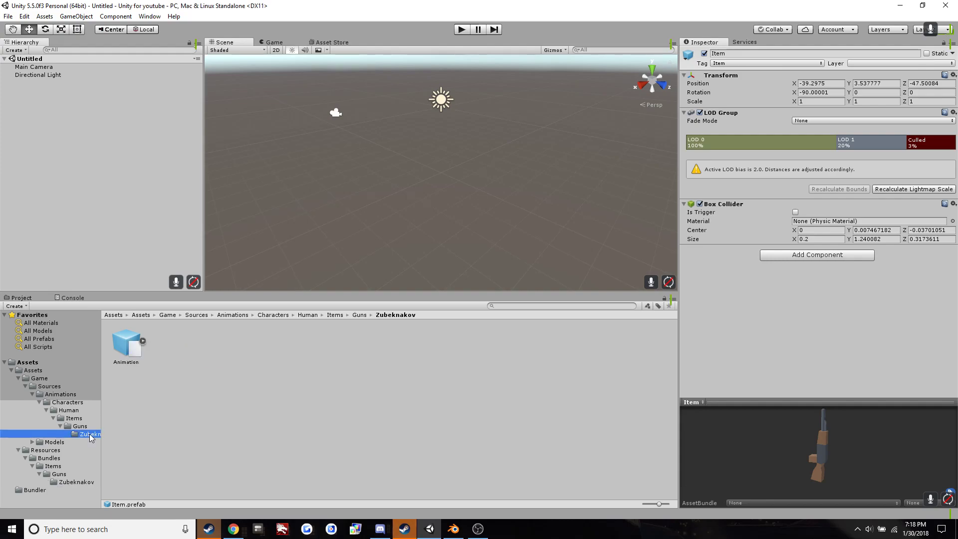
# - Delete the Zubeknakov folder with its material, models and texture from Sources > Models > Items > Guns
pyautogui.click(59, 442)
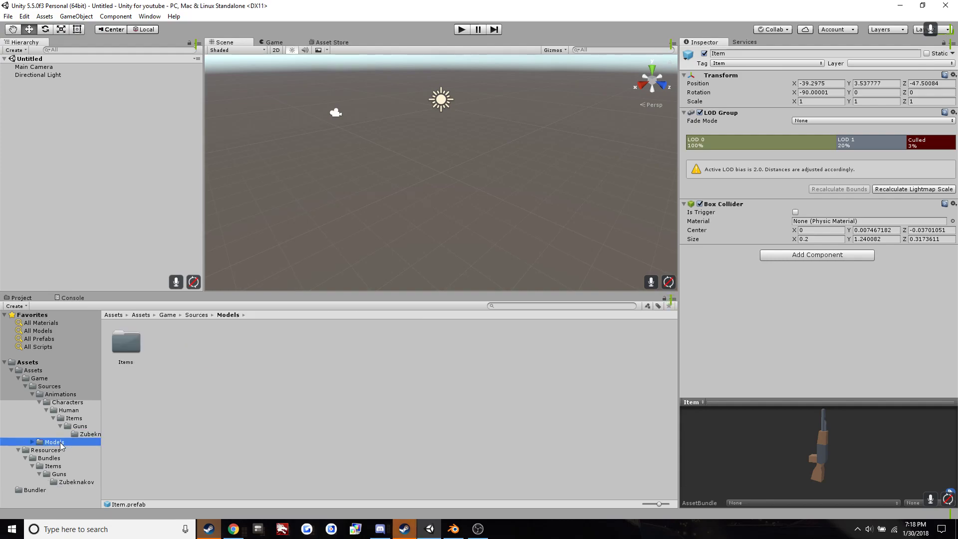
pyautogui.doubleClick(117, 343)
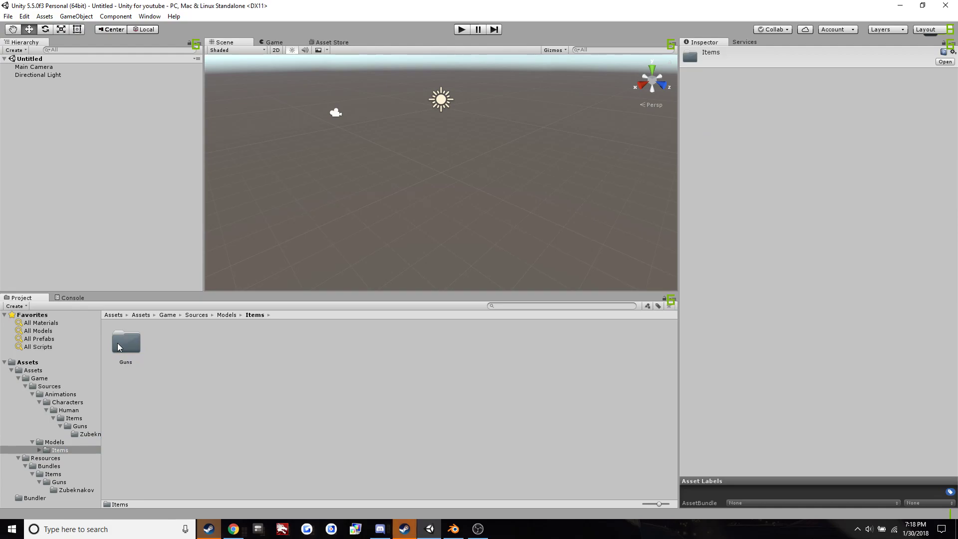
pyautogui.doubleClick(117, 343)
pyautogui.doubleClick(118, 342)
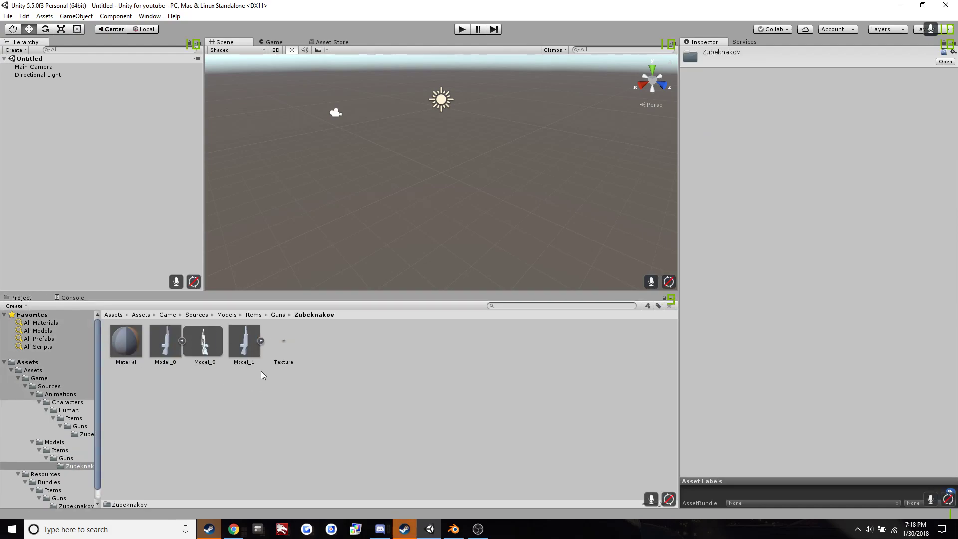
pyautogui.moveTo(274, 337); pyautogui.dragTo(151, 343)
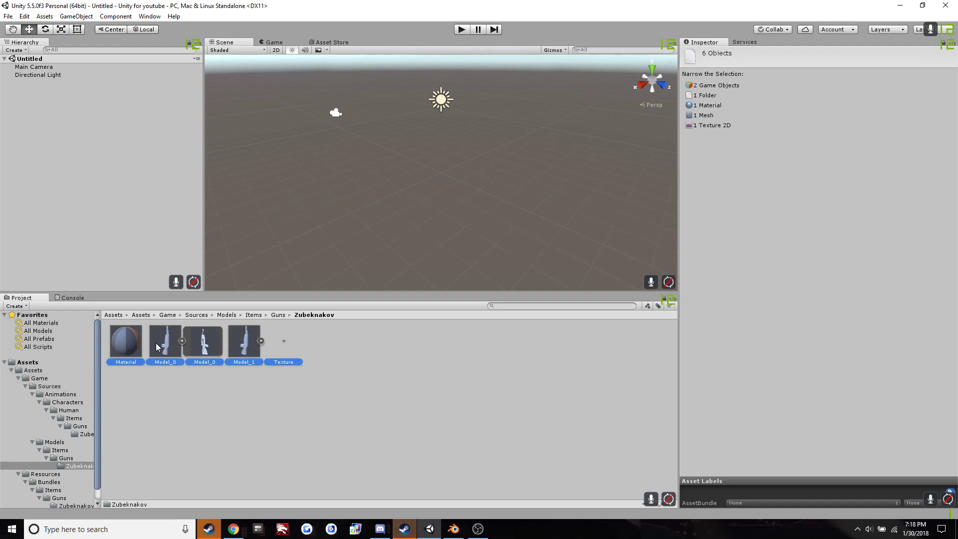
pyautogui.rightClick(176, 348)
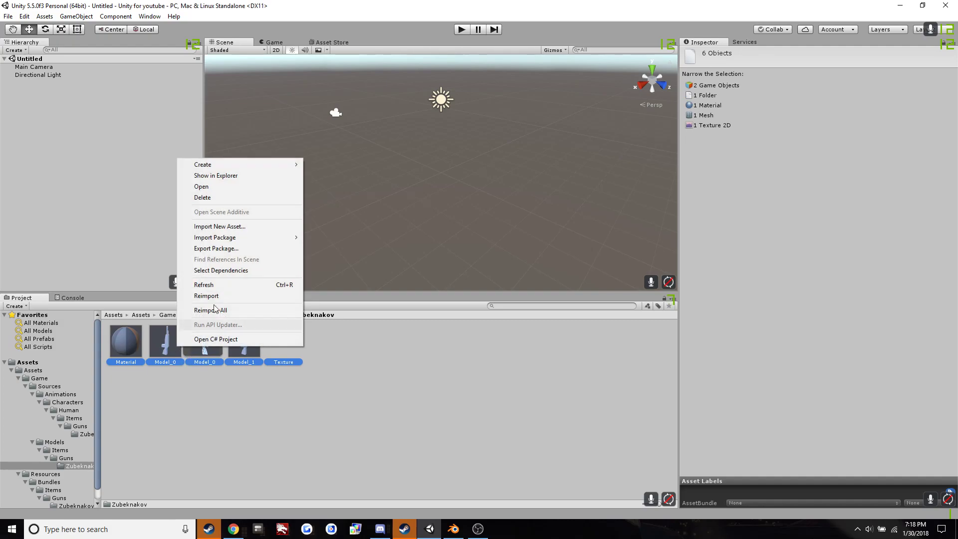
pyautogui.click(223, 198)
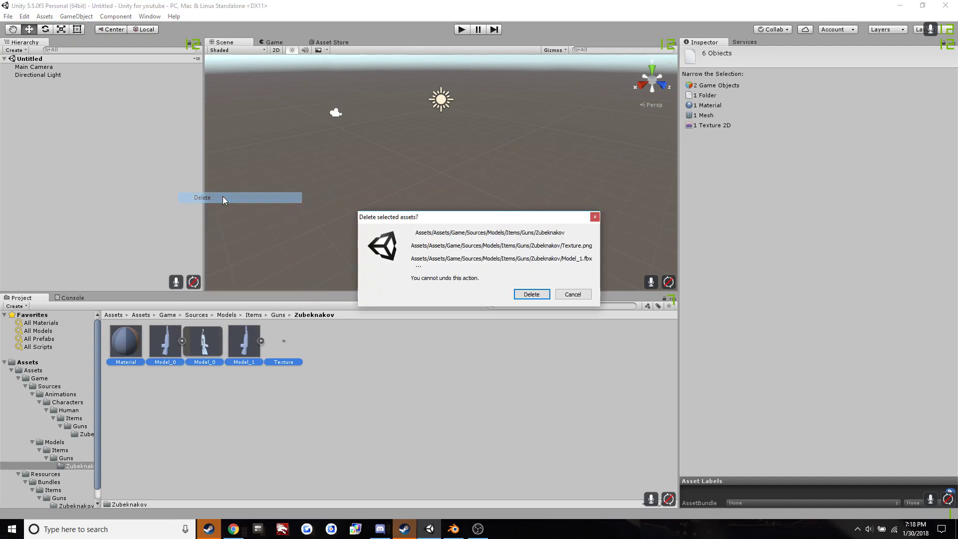
pyautogui.click(518, 295)
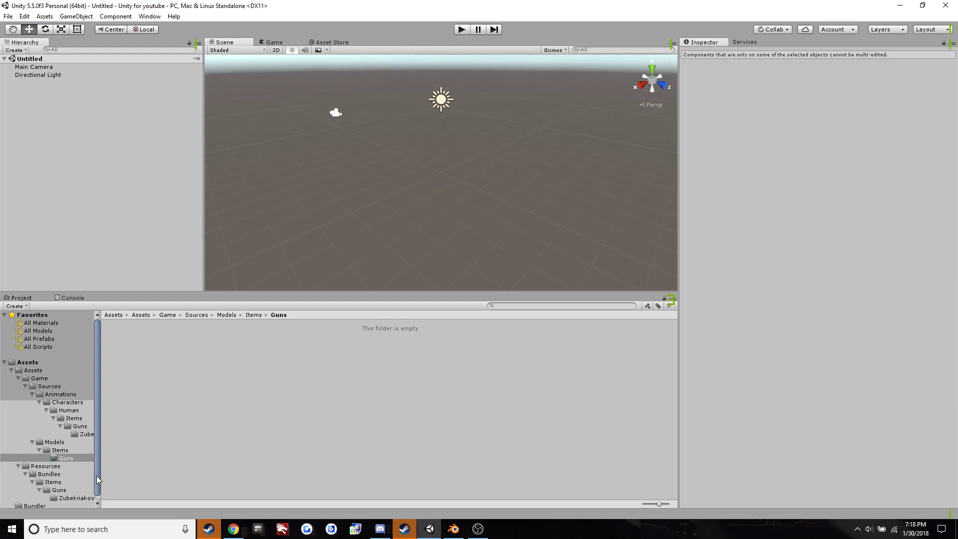
# - From the Item prefab's layer options in the Resources Zubeknakov folder, name User Layer 8 Logic and User Layer 13 Item
pyautogui.click(83, 496)
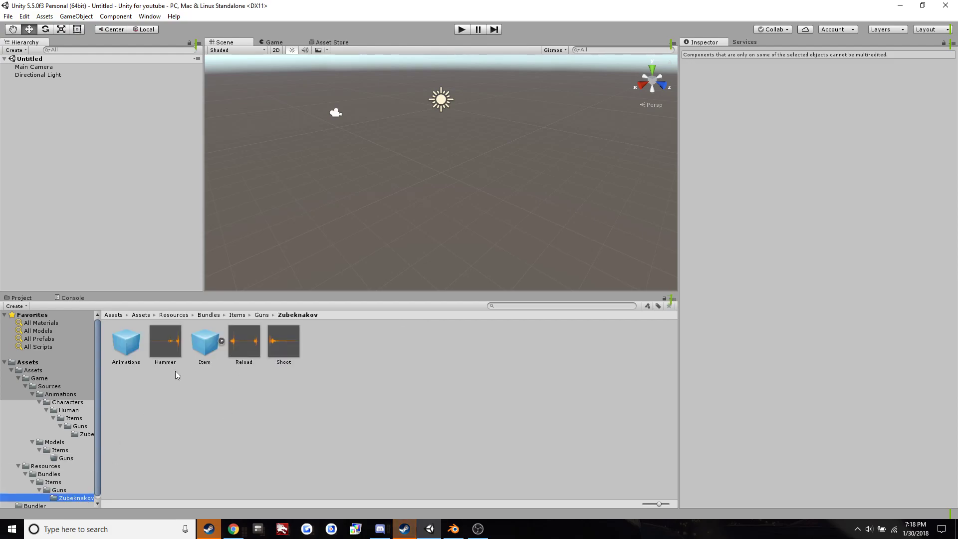
pyautogui.click(213, 347)
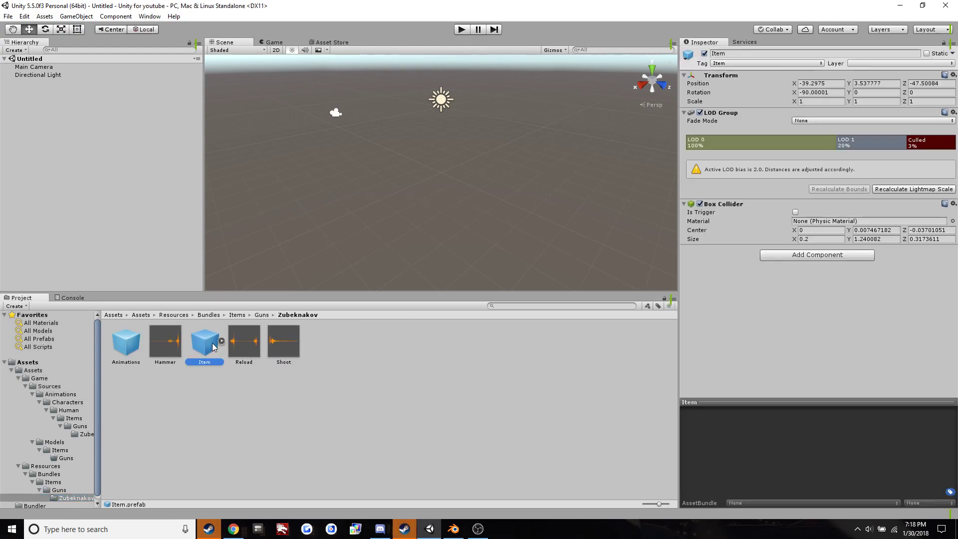
pyautogui.click(853, 64)
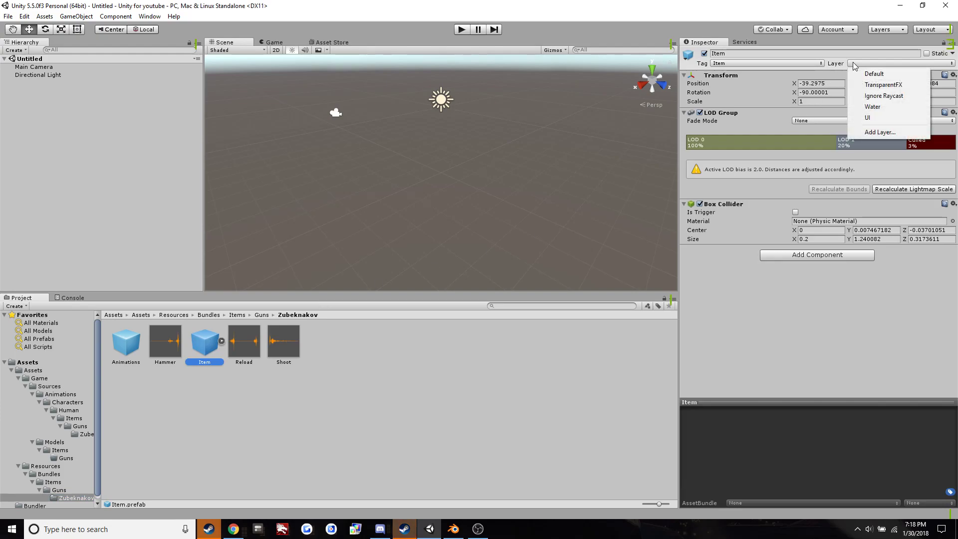
pyautogui.click(890, 133)
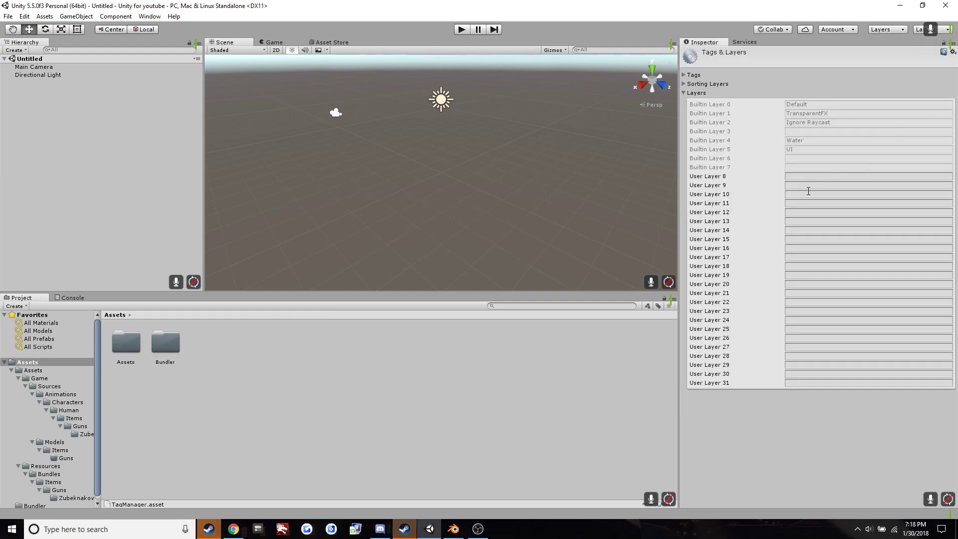
pyautogui.click(790, 175)
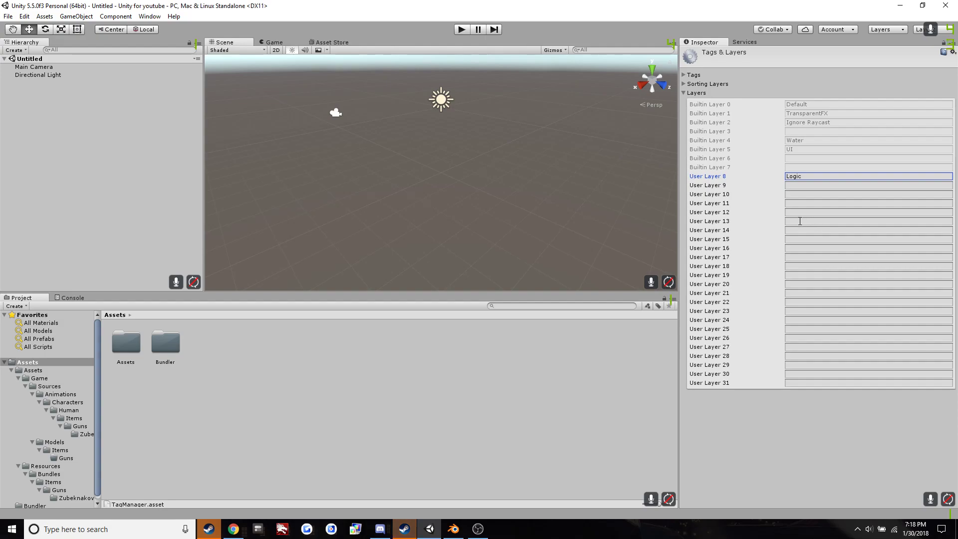
pyautogui.click(799, 221)
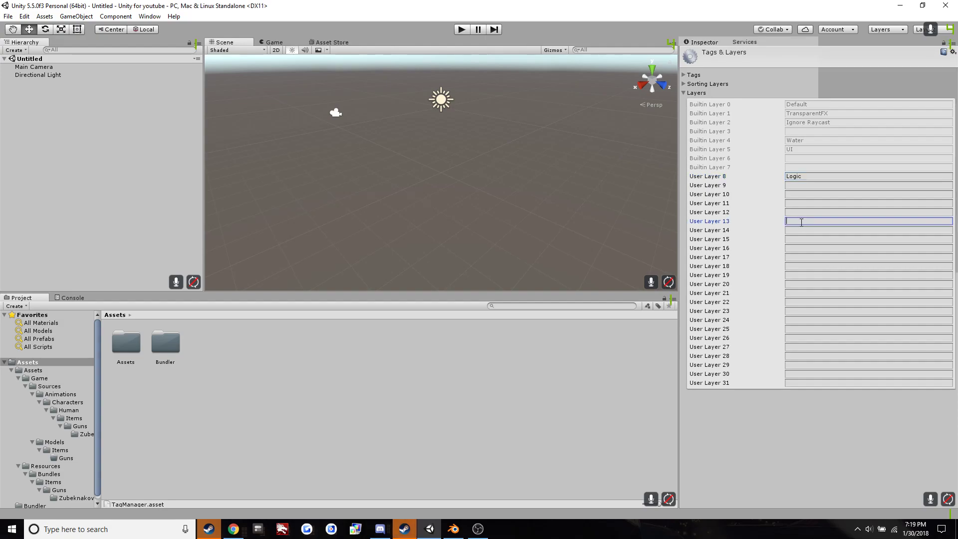
pyautogui.write('Item')
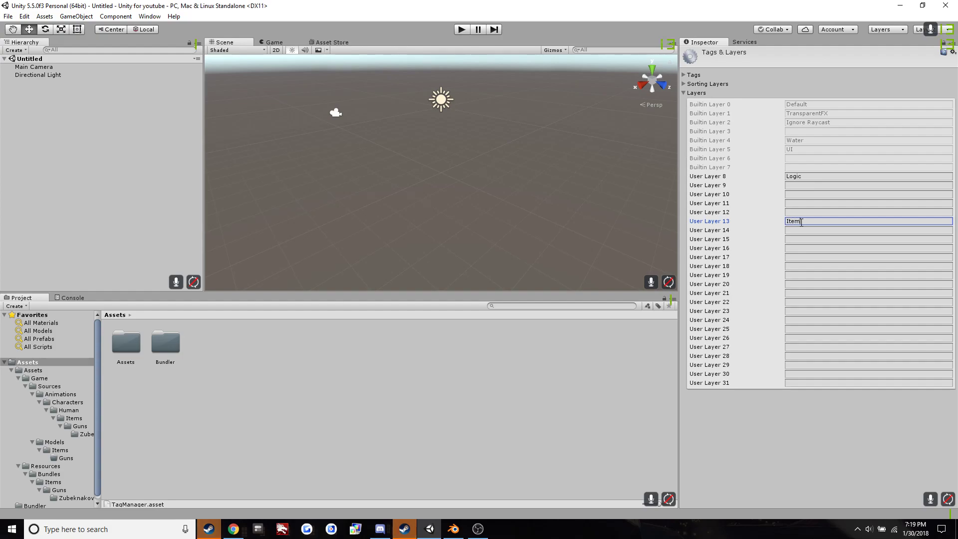
# - Expand the project's tag list to check that it contains the Logic and Item tags
pyautogui.click(684, 76)
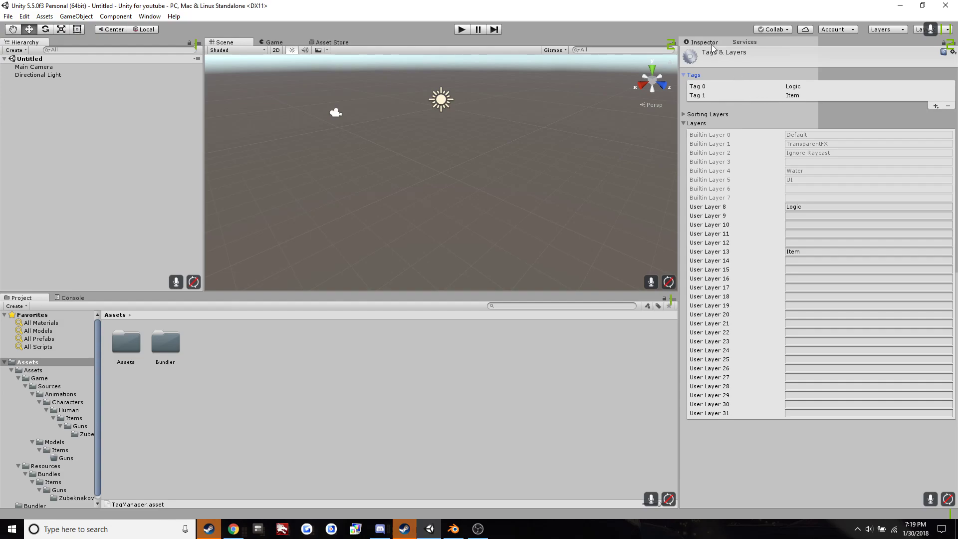
pyautogui.click(742, 43)
pyautogui.click(720, 43)
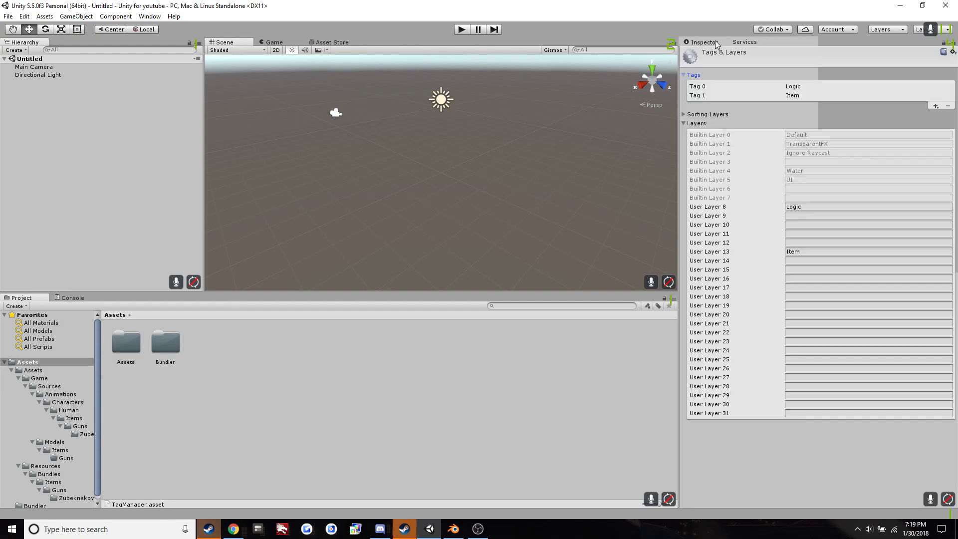
# - Open the Guns folder under Sources > Models > Items, and switch to Blender's sniper rifle file in a maximized window
pyautogui.click(86, 434)
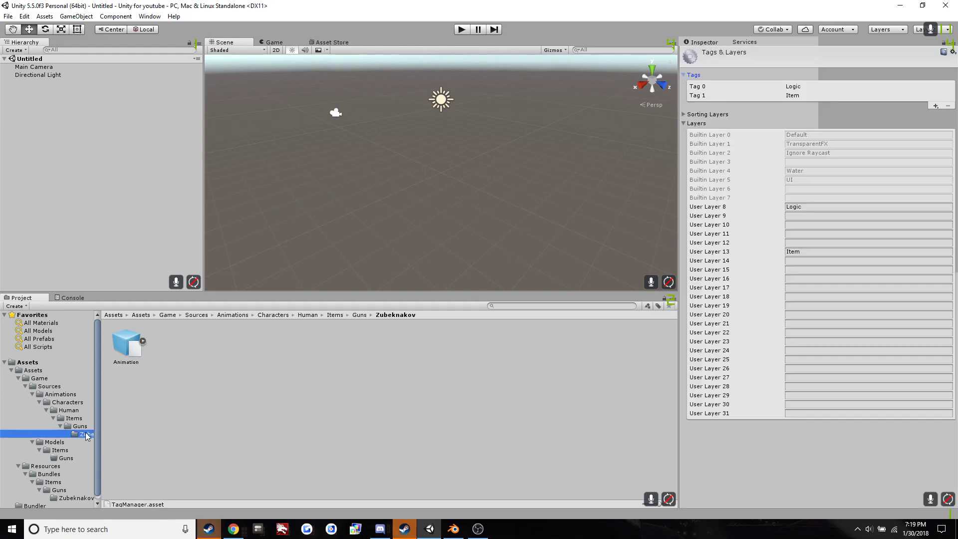
pyautogui.click(65, 455)
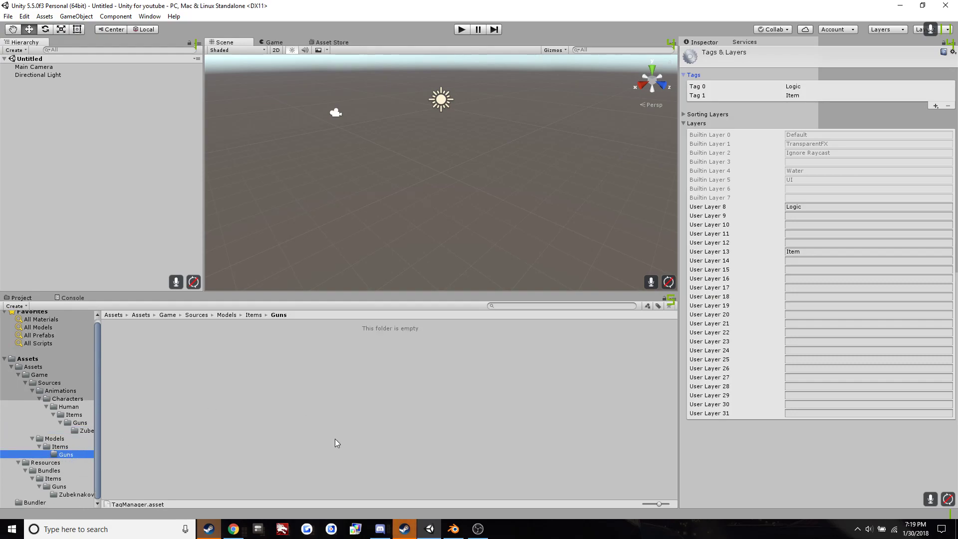
pyautogui.click(453, 529)
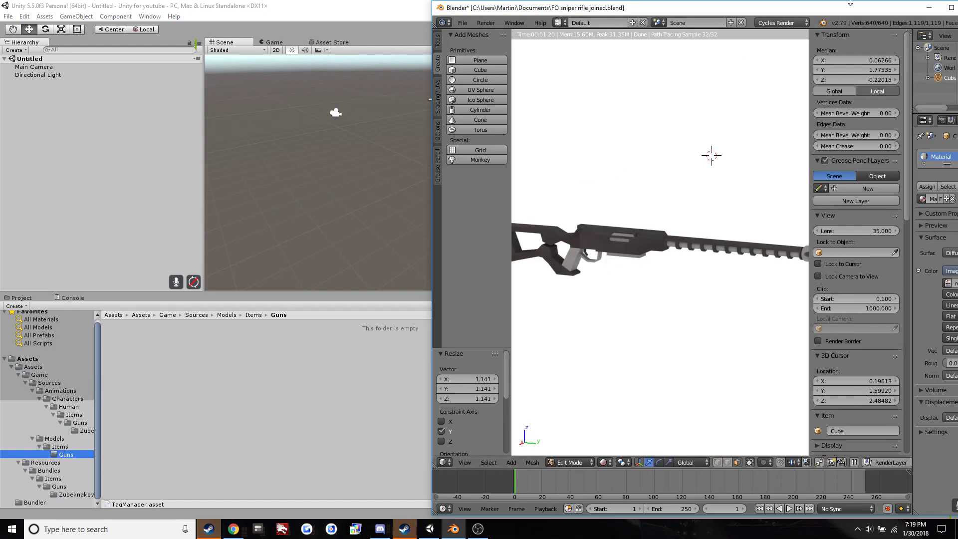
pyautogui.moveTo(893, 7); pyautogui.dragTo(740, 14)
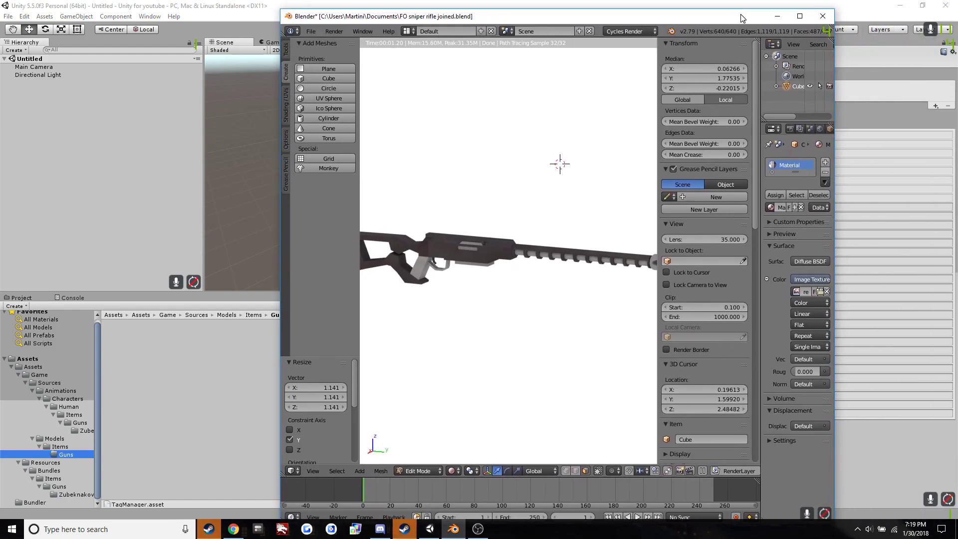
pyautogui.click(800, 17)
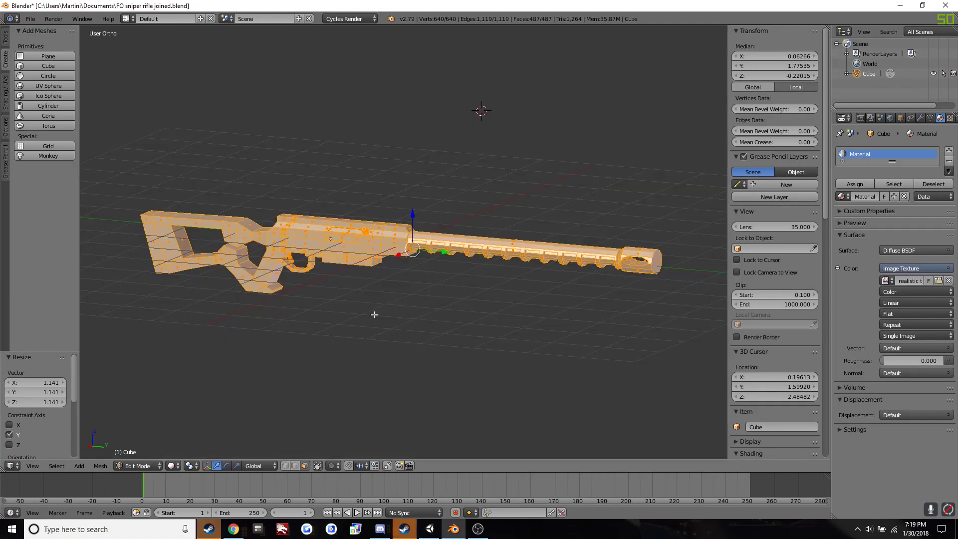
# - Show the sniper rifle in solid shading and switch it from Edit Mode to Object Mode
pyautogui.hotkey('shift', 'z')
pyautogui.press('Tab')
pyautogui.moveTo(379, 281)
pyautogui.mouseDown(button='middle')
pyautogui.moveTo(339, 278)
pyautogui.moveTo(462, 277)
pyautogui.moveTo(377, 278)
pyautogui.mouseUp(button='middle')
pyautogui.moveTo(327, 297); pyautogui.dragTo(288, 271, button='middle')
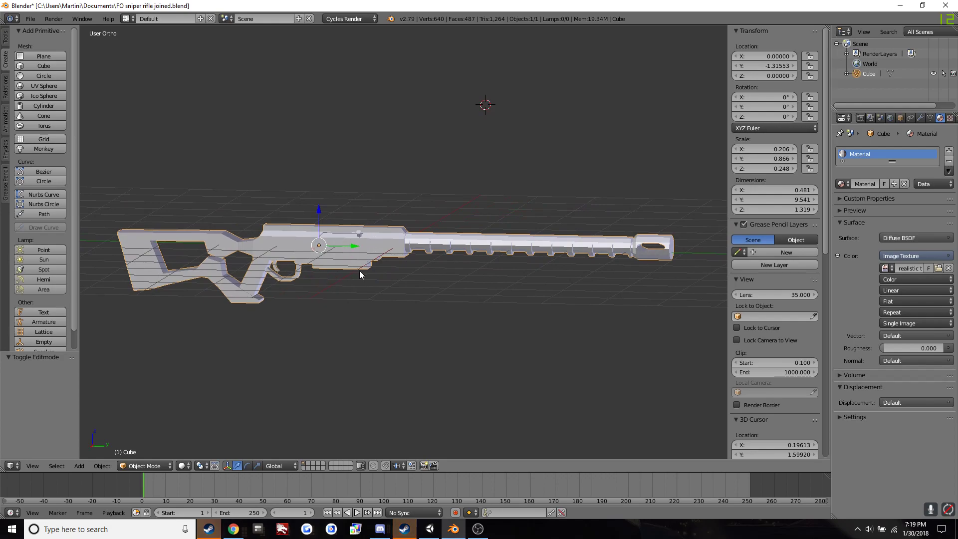
# - Show the sniper rifle in right orthographic view with wireframe shading, lined up over the reference image around the trigger area
pyautogui.press('KP_3')
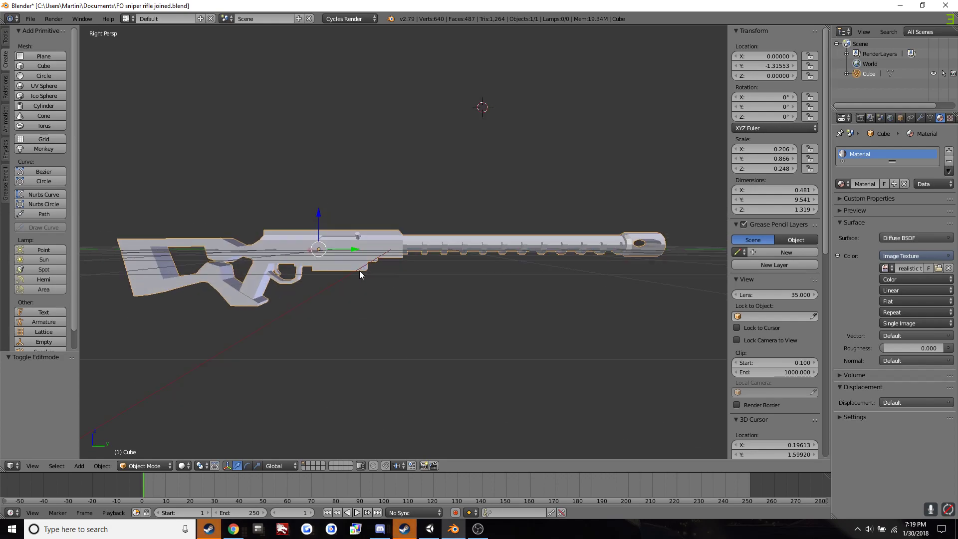
pyautogui.keyDown('ctrl'); pyautogui.scroll(-8, 372, 277); pyautogui.keyUp('ctrl')
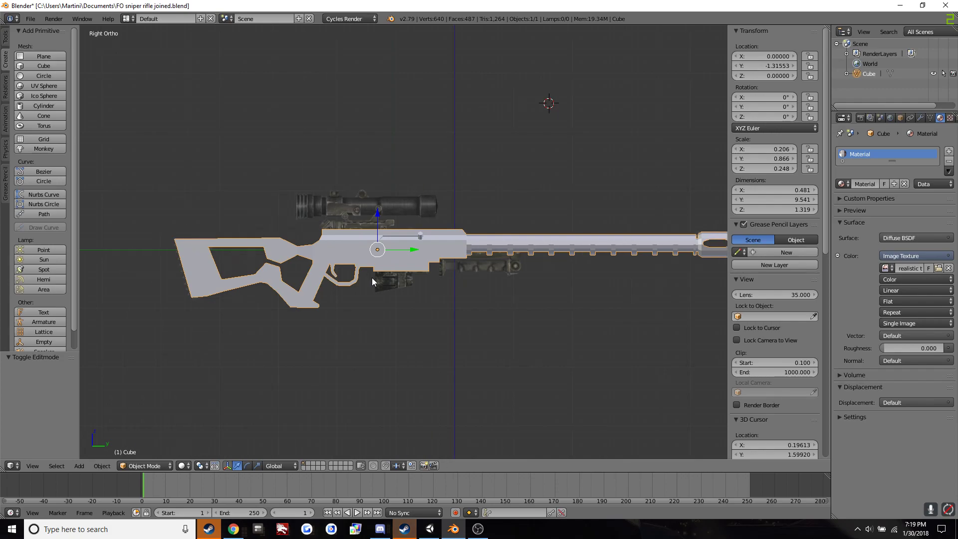
pyautogui.keyDown('ctrl'); pyautogui.scroll(2, 372, 277); pyautogui.keyUp('ctrl')
pyautogui.keyDown('shift'); pyautogui.scroll(-4, 372, 277); pyautogui.keyUp('shift')
pyautogui.scroll(4, 372, 277)
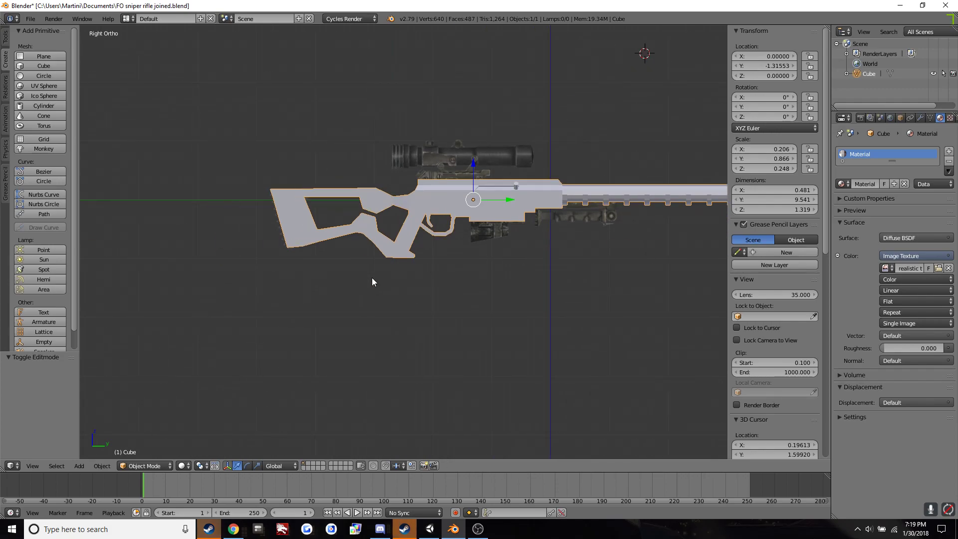
pyautogui.hotkey('alt', 'z')
pyautogui.keyDown('ctrl'); pyautogui.scroll(3, 372, 277); pyautogui.keyUp('ctrl')
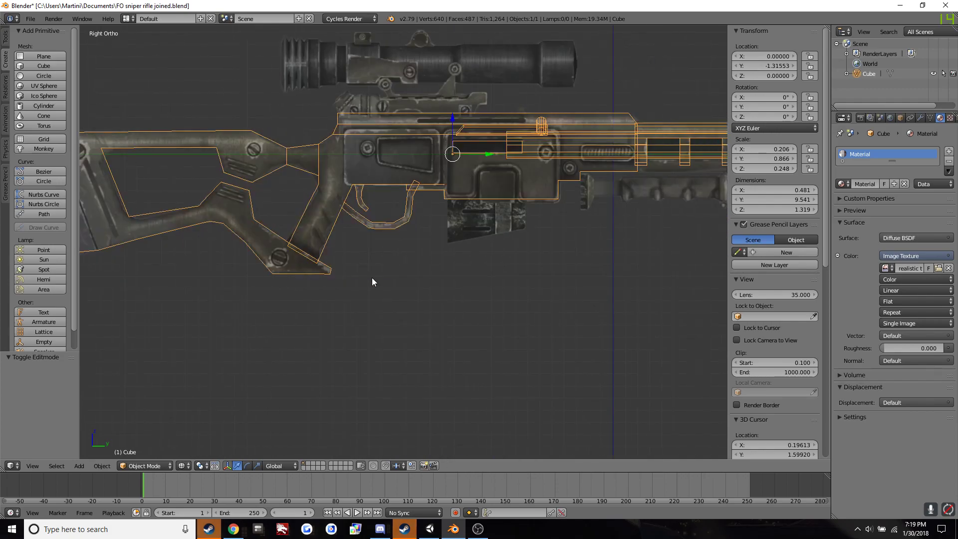
pyautogui.keyDown('shift'); pyautogui.scroll(4, 372, 277); pyautogui.keyUp('shift')
pyautogui.scroll(3, 372, 277)
pyautogui.keyDown('ctrl'); pyautogui.scroll(-4, 370, 278); pyautogui.keyUp('ctrl')
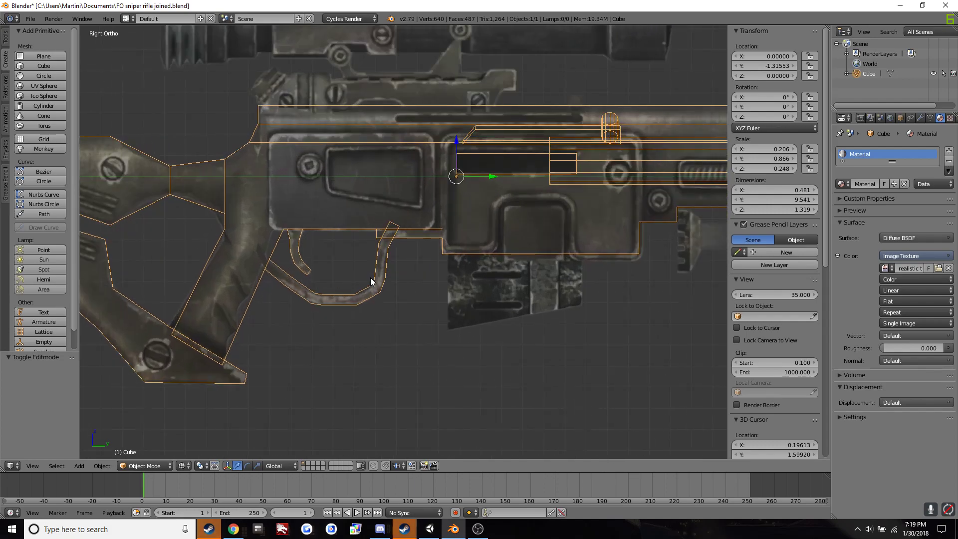
pyautogui.keyDown('shift'); pyautogui.scroll(2, 368, 280); pyautogui.keyUp('shift')
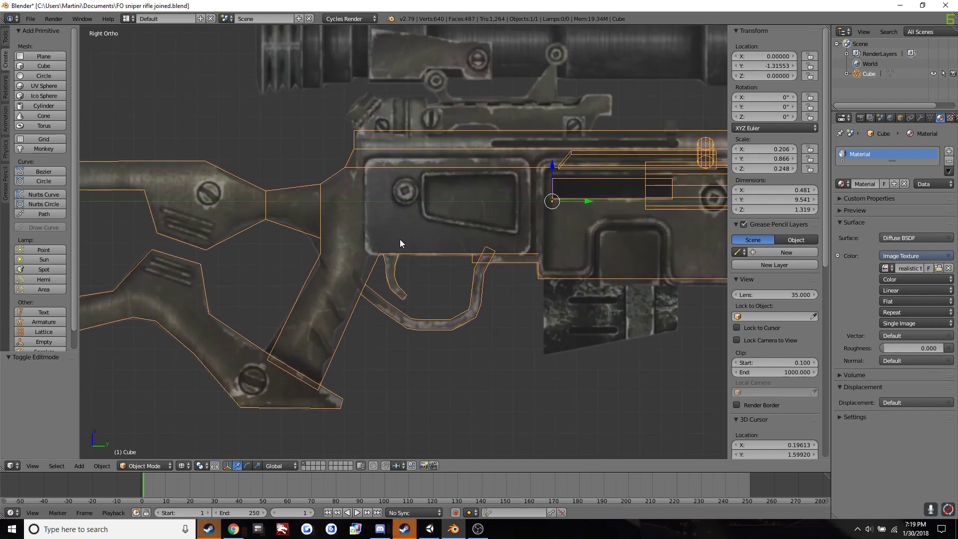
# - Place the 3D cursor on the receiver just above the trigger and set its X location to 0
pyautogui.click(412, 235)
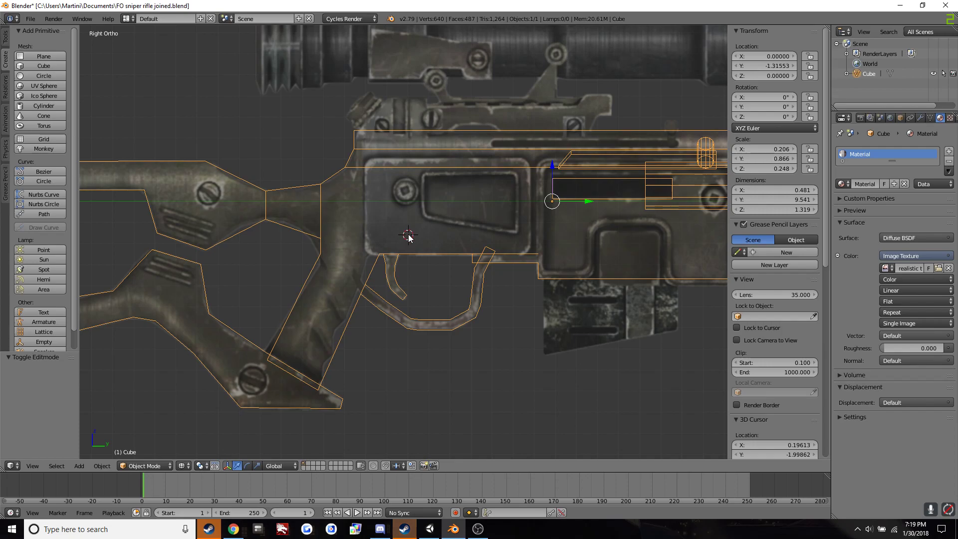
pyautogui.click(395, 235)
pyautogui.click(394, 234)
pyautogui.click(396, 233)
pyautogui.scroll(-10, 771, 255)
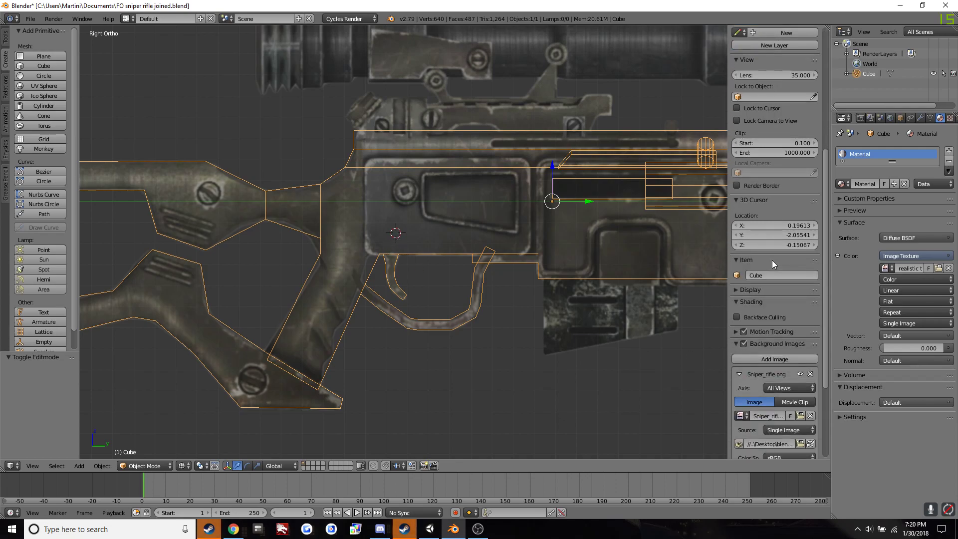
pyautogui.click(774, 226)
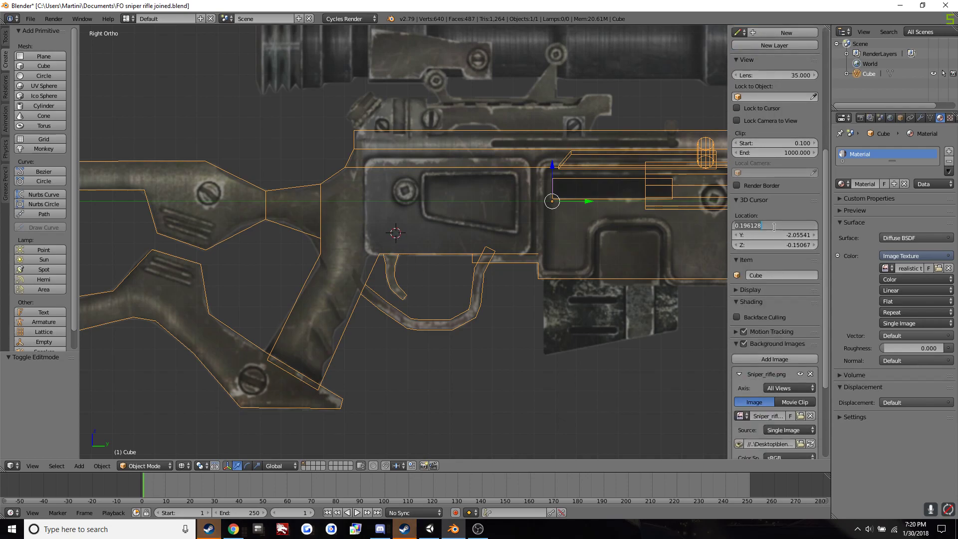
pyautogui.write('0')
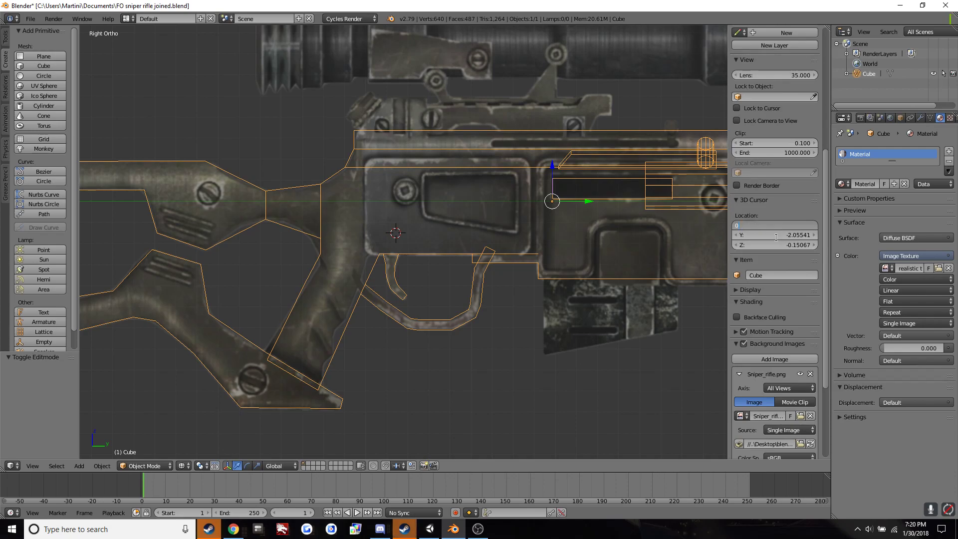
pyautogui.press('Return')
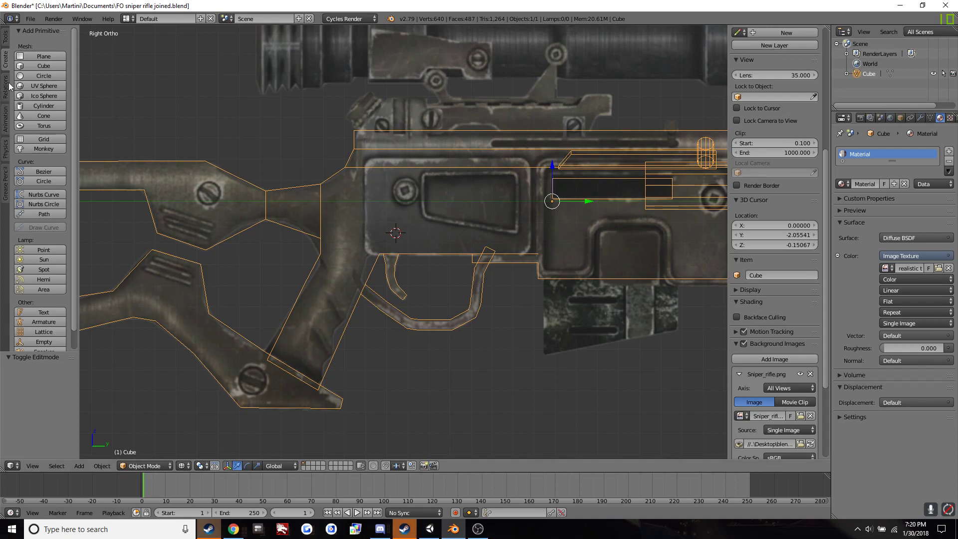
# - Set the rifle's origin to the 3D cursor
pyautogui.click(6, 40)
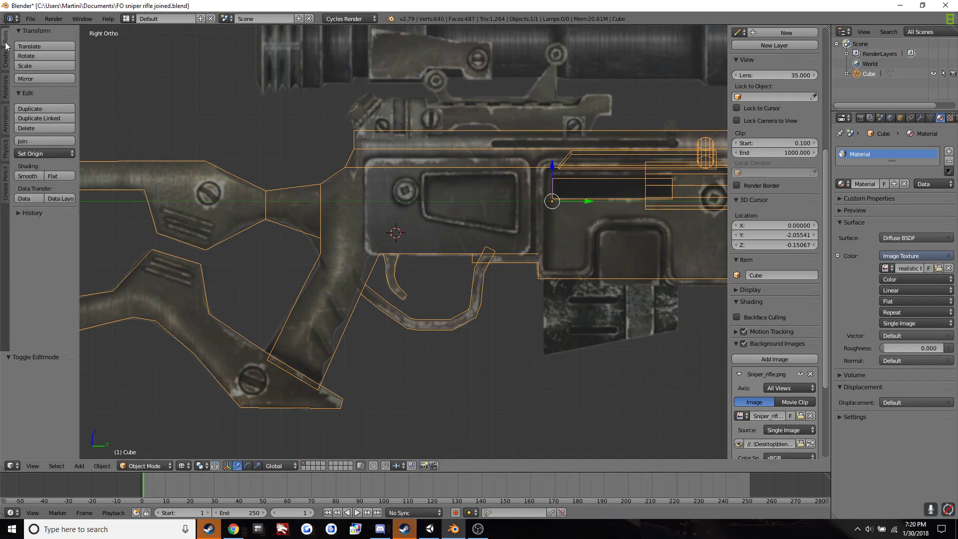
pyautogui.click(40, 154)
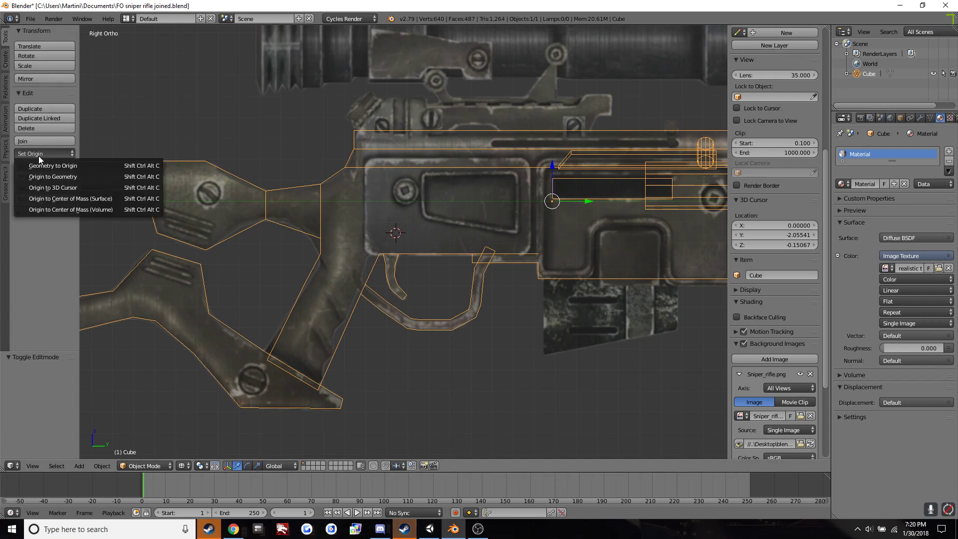
pyautogui.click(63, 188)
# - Examine the position of the rifle's origin above the trigger, both close up and against the whole gun
pyautogui.scroll(-5, 424, 277)
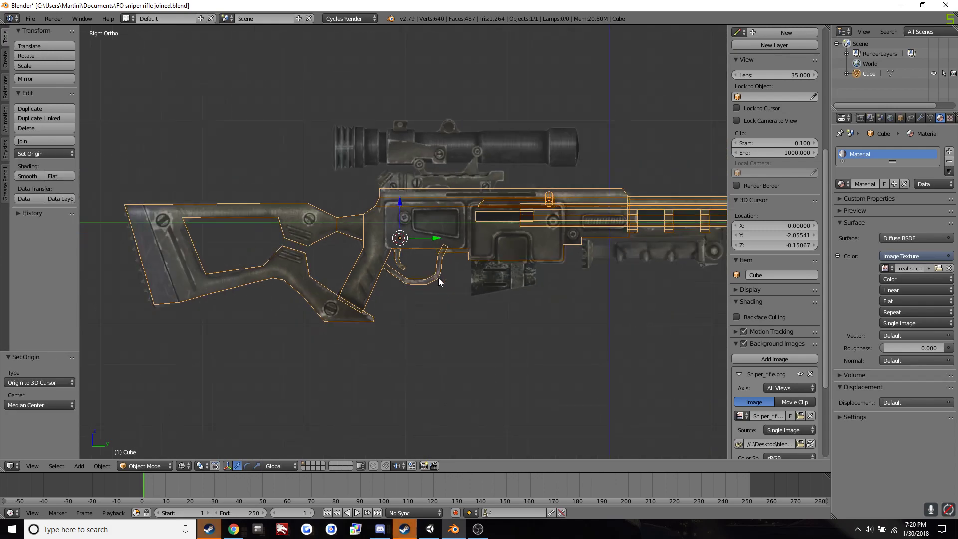
pyautogui.scroll(3, 435, 263)
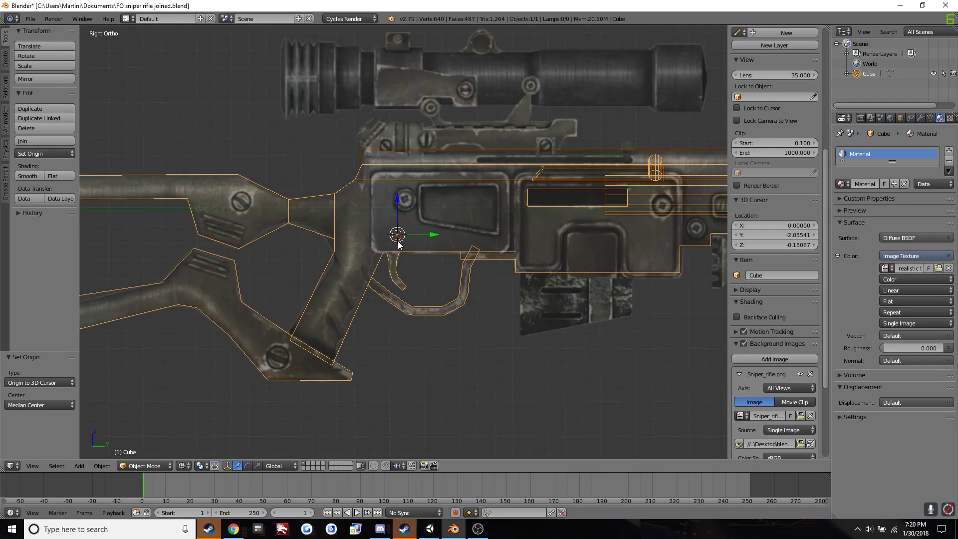
pyautogui.scroll(-3, 397, 243)
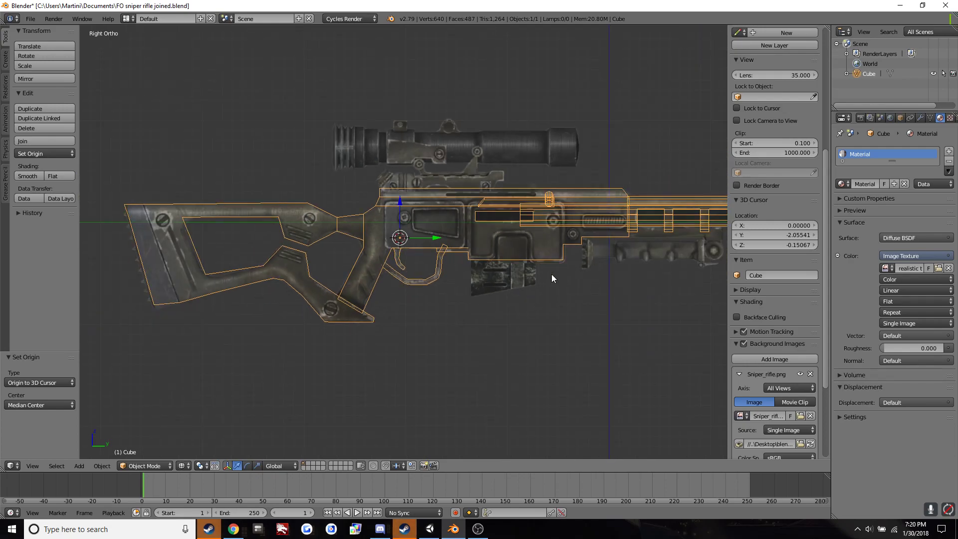
pyautogui.scroll(3, 558, 260)
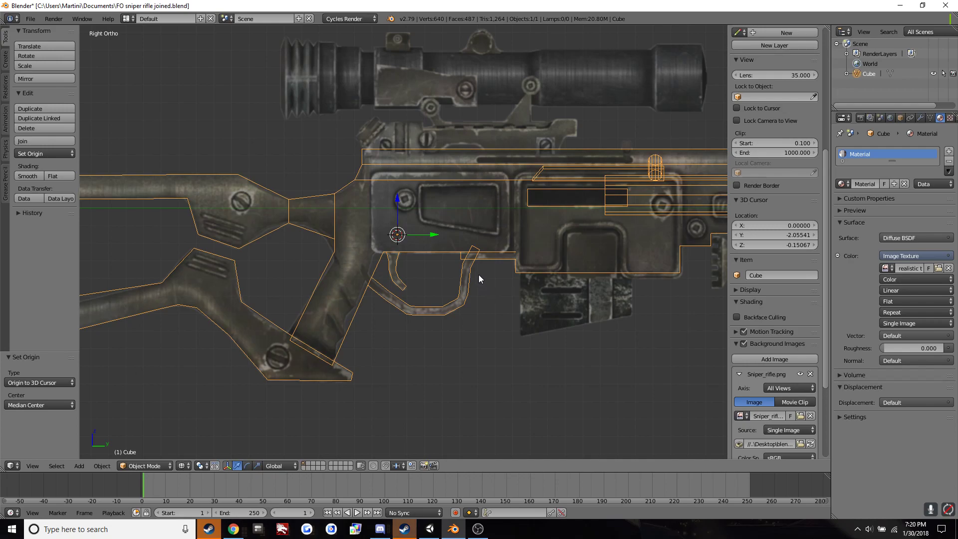
pyautogui.scroll(-1, 473, 278)
pyautogui.scroll(-3, 357, 324)
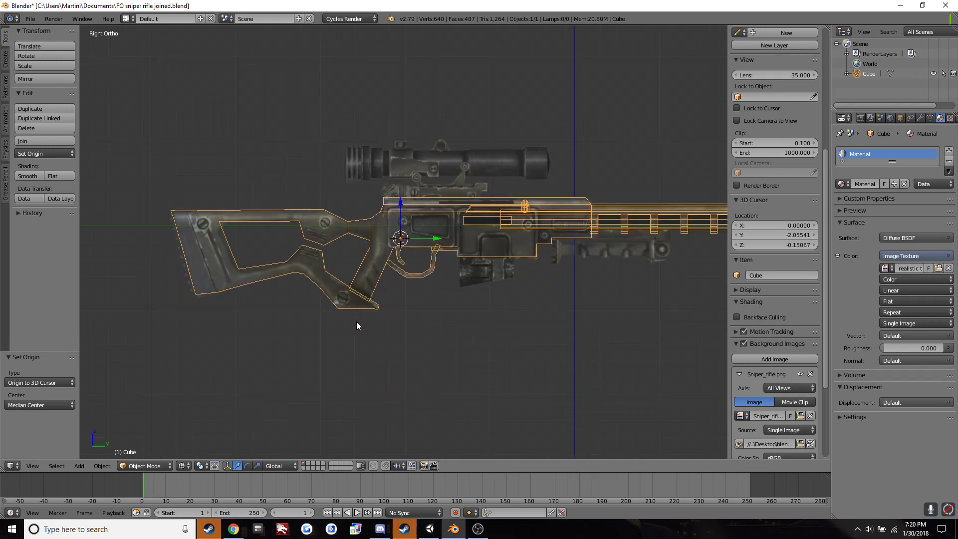
pyautogui.scroll(-3, 567, 318)
pyautogui.scroll(5, 565, 319)
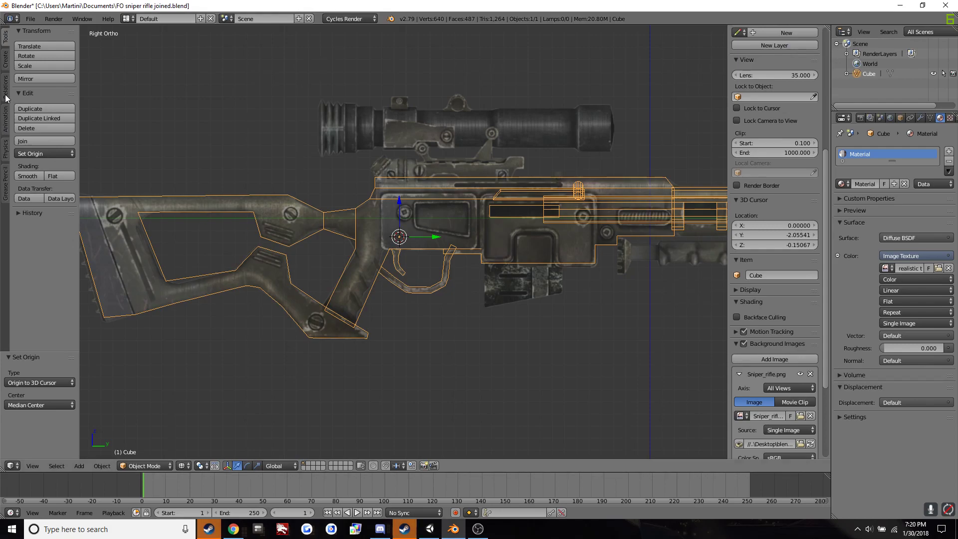
# - Export the rifle to the Desktop folder as FO sniper rifle joined.fbx
pyautogui.click(31, 19)
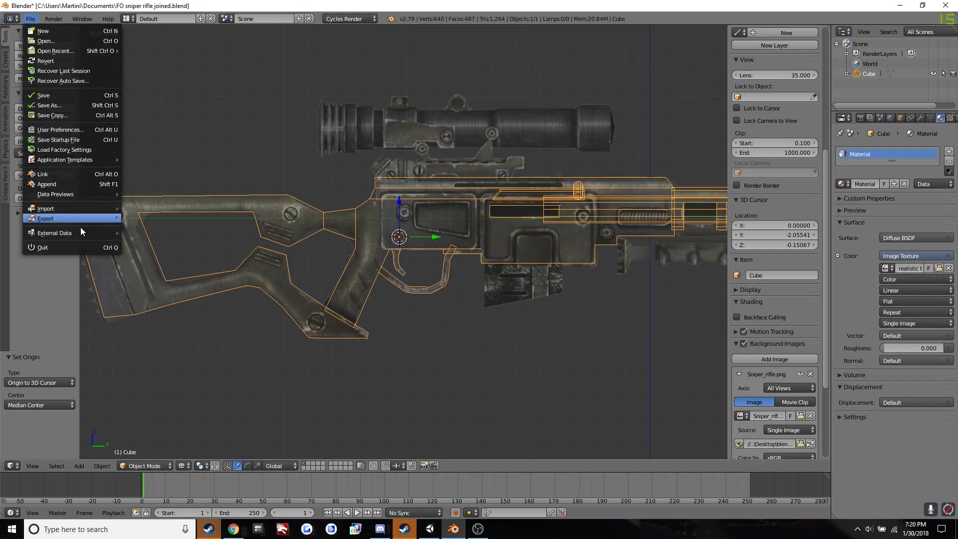
pyautogui.moveTo(58, 219)
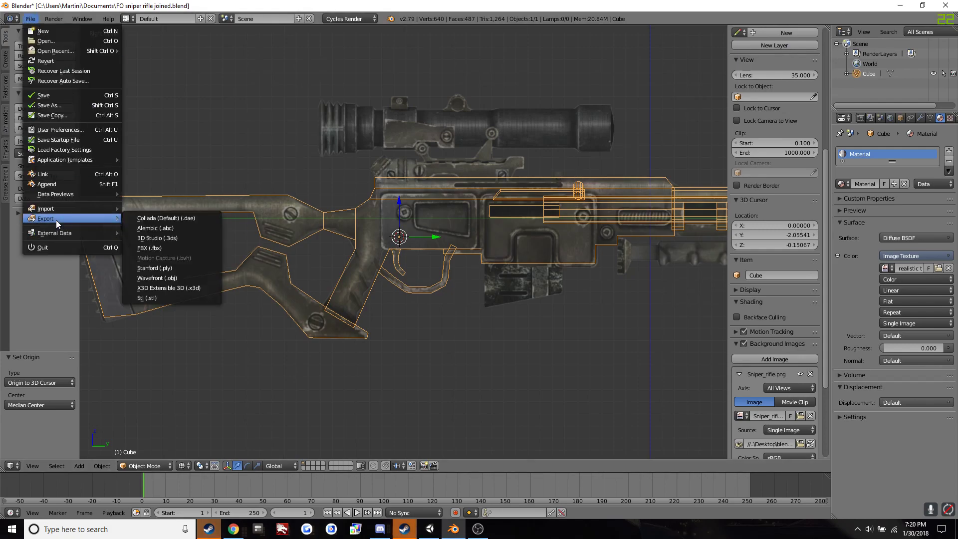
pyautogui.click(159, 248)
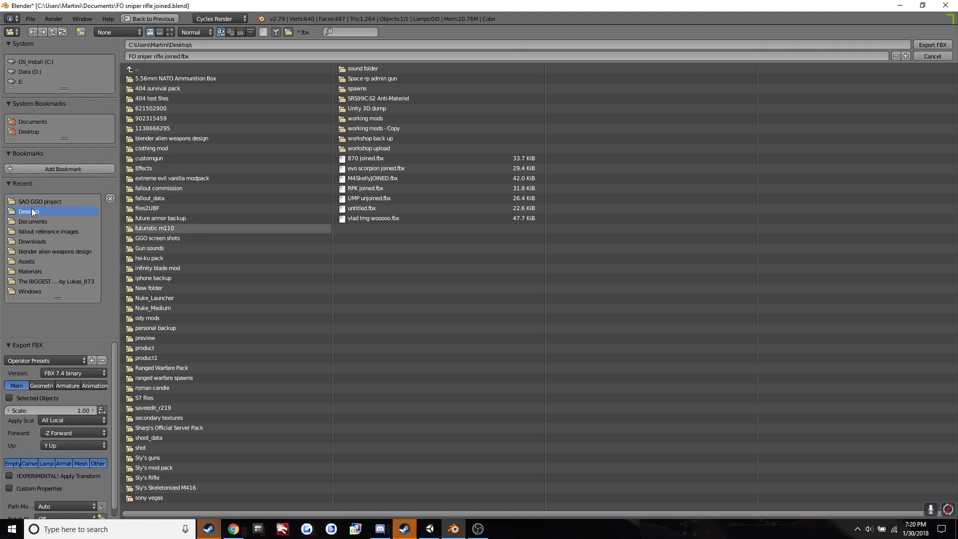
pyautogui.click(935, 45)
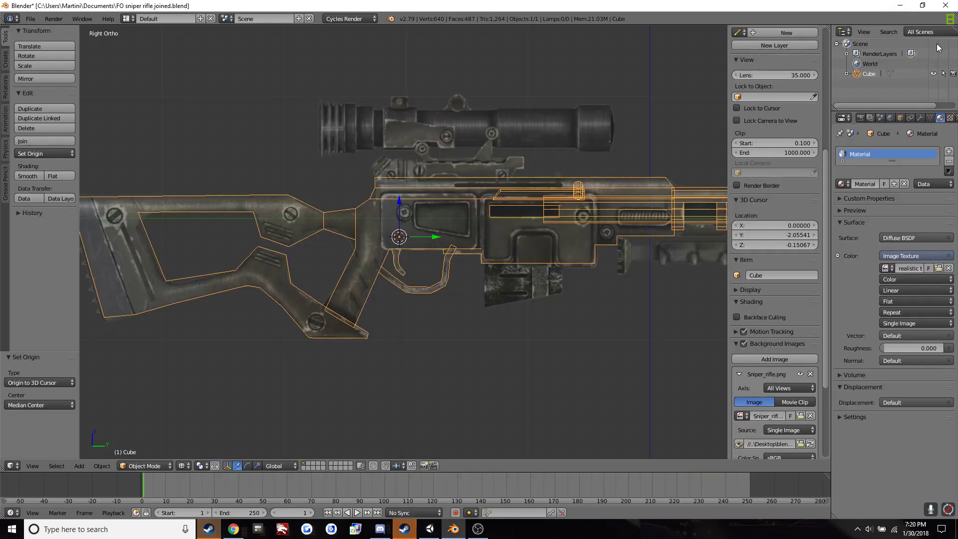
# - Switch to Unity and import the sniper rifle FBX from the desktop into the Guns models folder, then maximize the Unity window
pyautogui.click(956, 530)
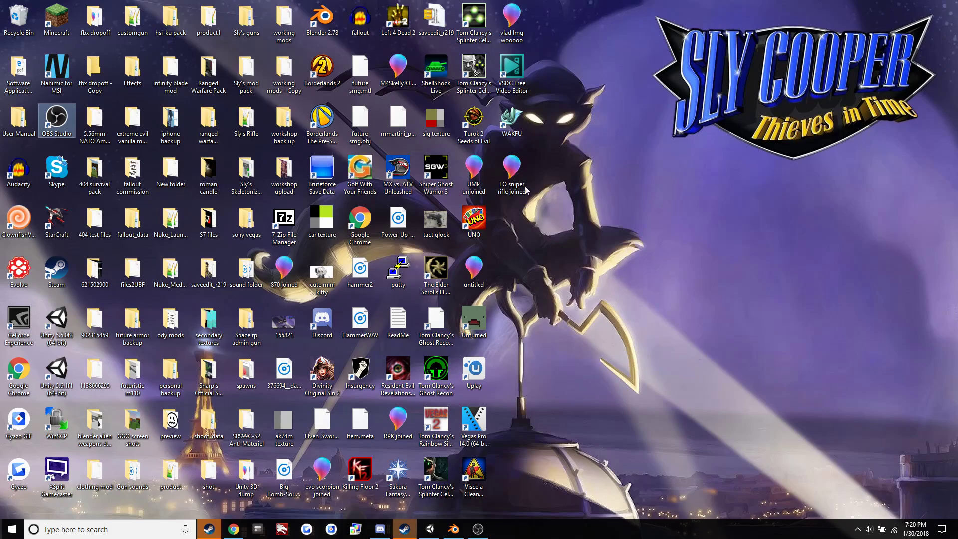
pyautogui.click(429, 529)
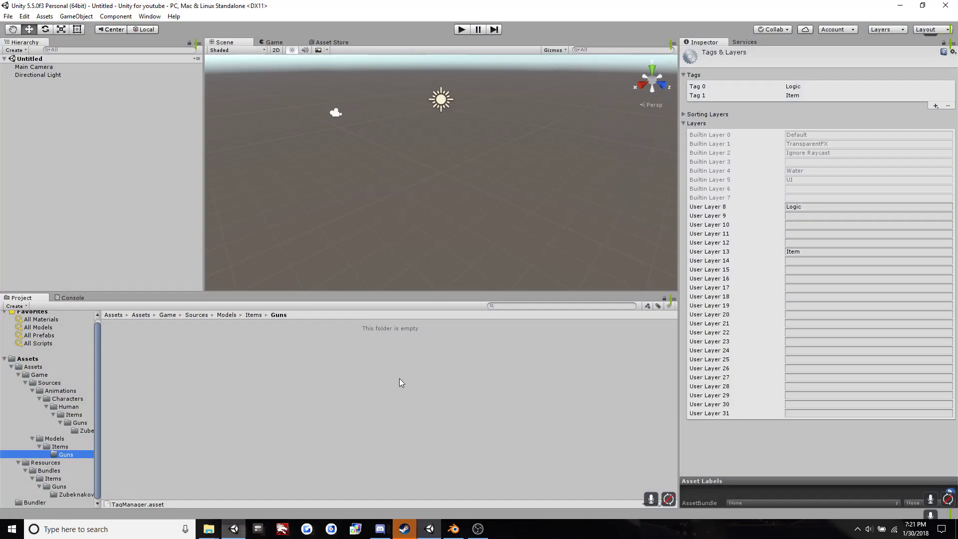
pyautogui.click(922, 5)
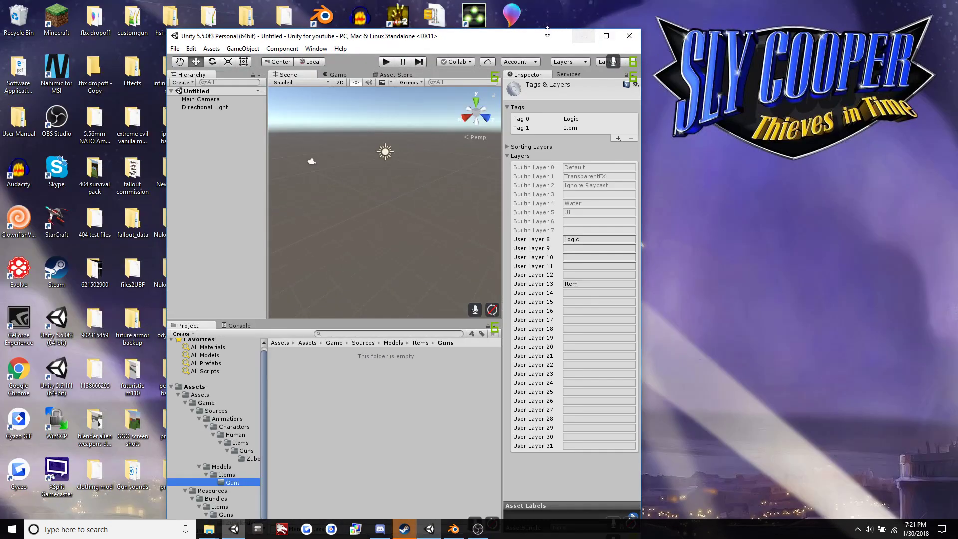
pyautogui.moveTo(537, 39); pyautogui.dragTo(352, 27)
pyautogui.moveTo(512, 162); pyautogui.dragTo(203, 368)
pyautogui.click(420, 24)
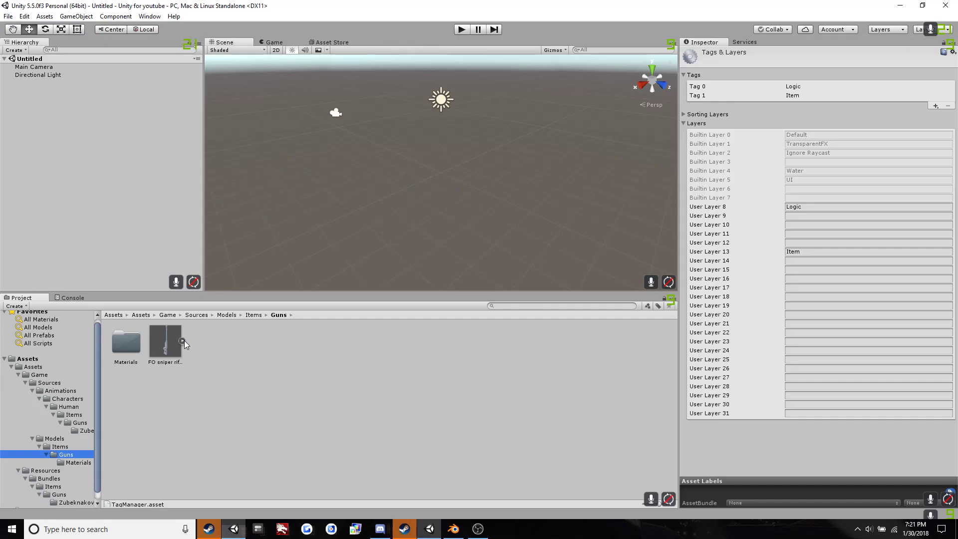
# - Expand the imported sniper rifle asset and inspect its Cube mesh from several angles in the preview
pyautogui.click(182, 341)
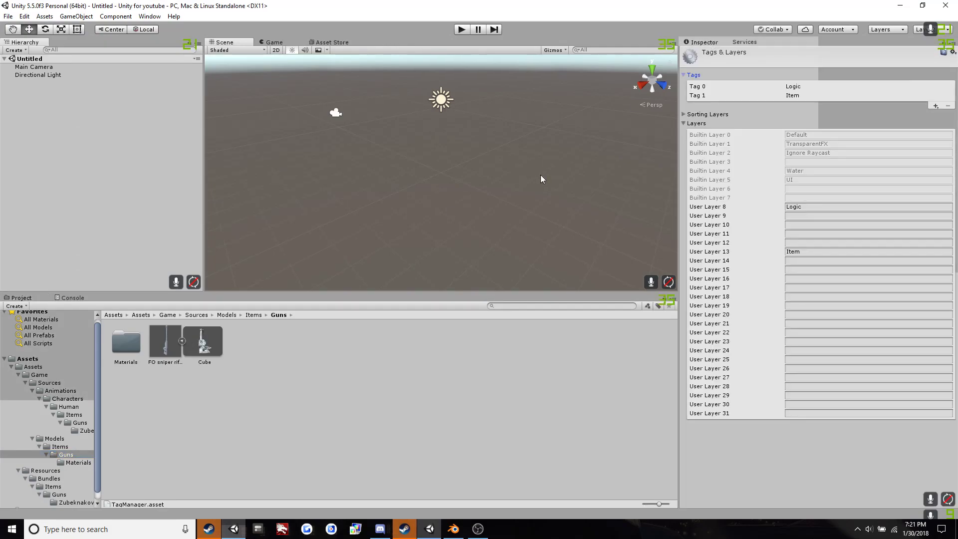
pyautogui.click(188, 337)
pyautogui.moveTo(747, 432); pyautogui.dragTo(294, 434)
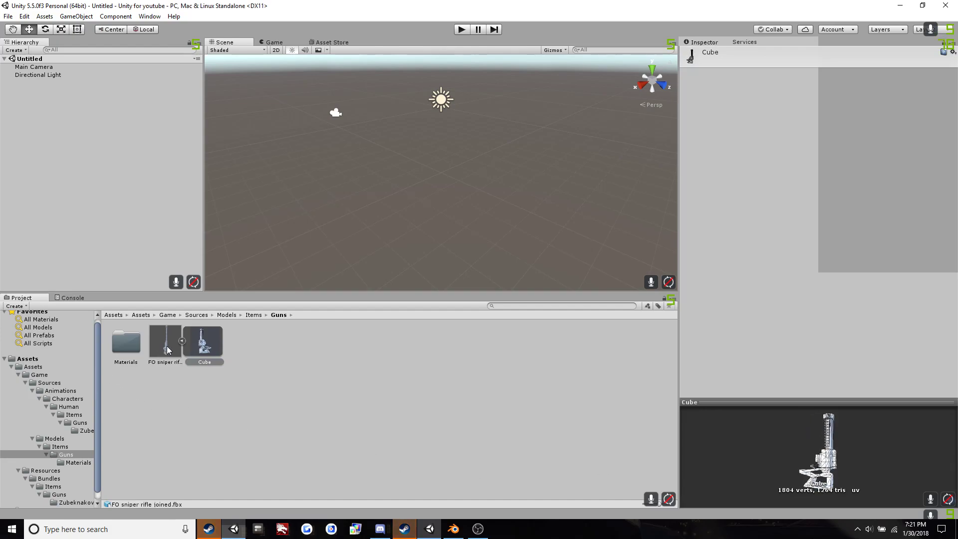
pyautogui.click(186, 345)
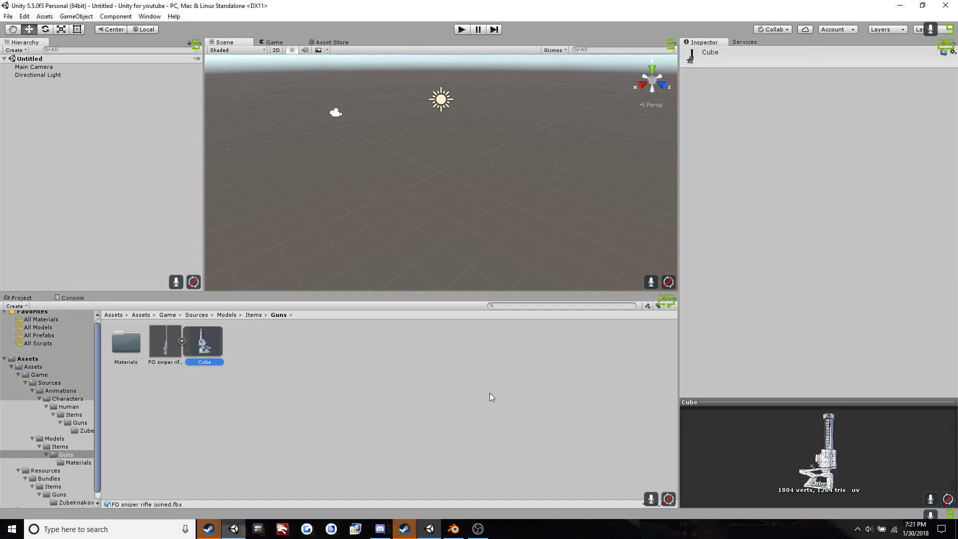
pyautogui.moveTo(776, 443); pyautogui.dragTo(233, 447)
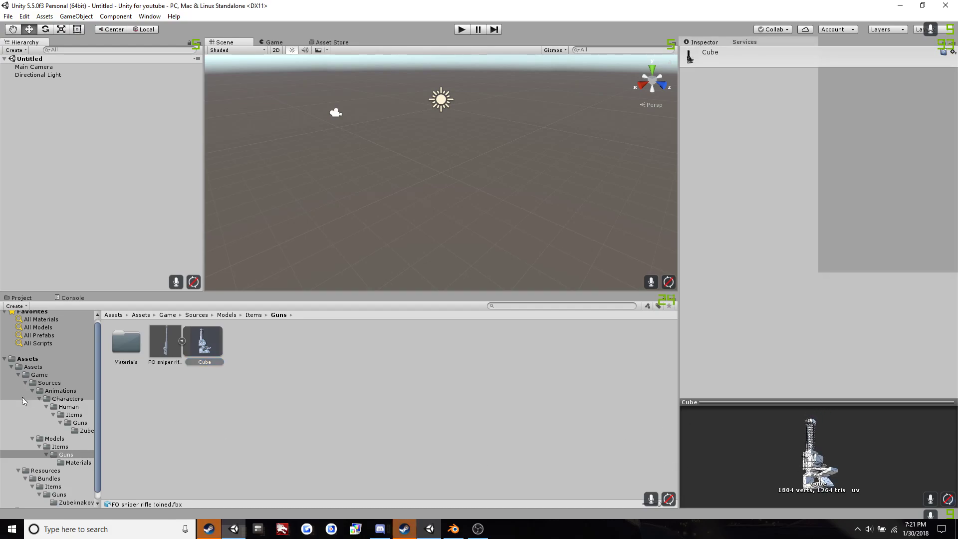
# - Delete the imported FO sniper rifle joined model and its Materials folder from the Guns folder
pyautogui.rightClick(165, 343)
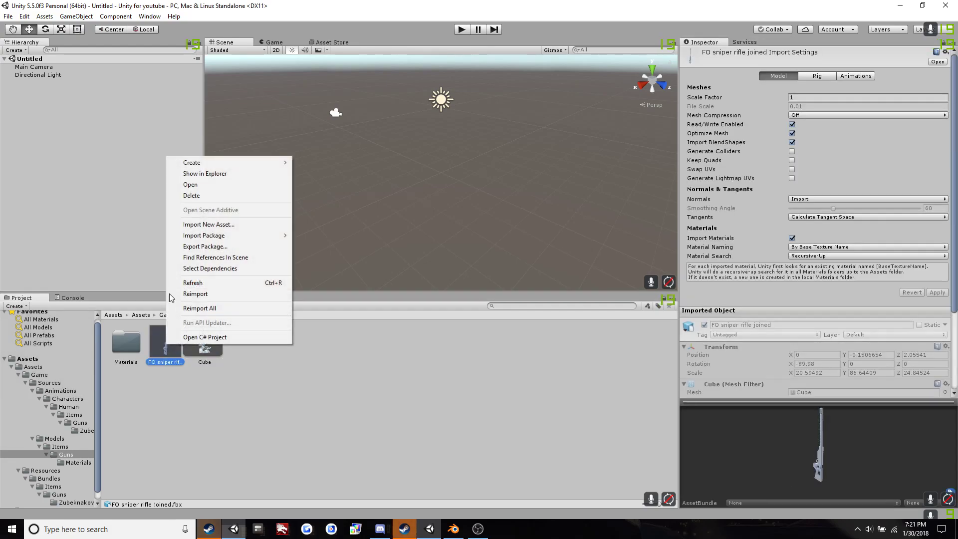
pyautogui.click(192, 195)
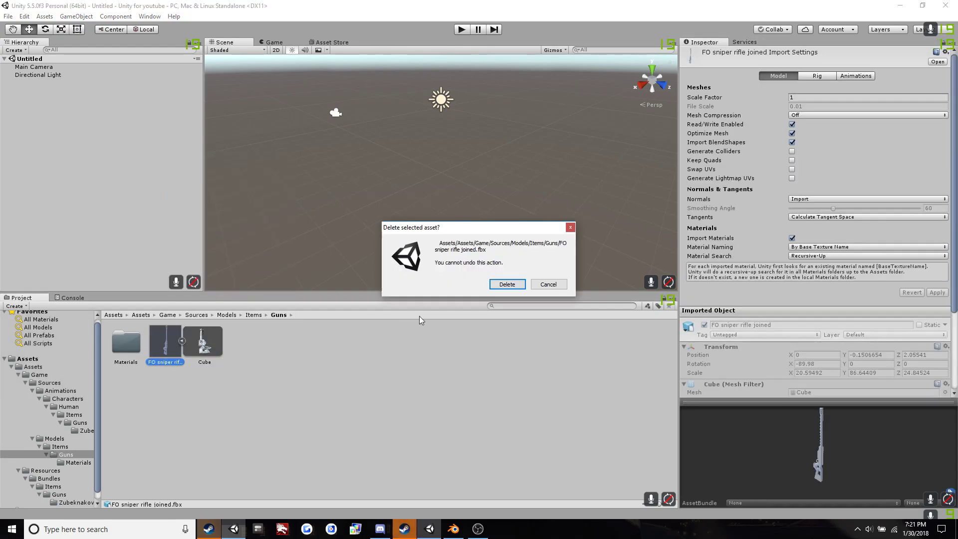
pyautogui.click(496, 285)
pyautogui.rightClick(118, 349)
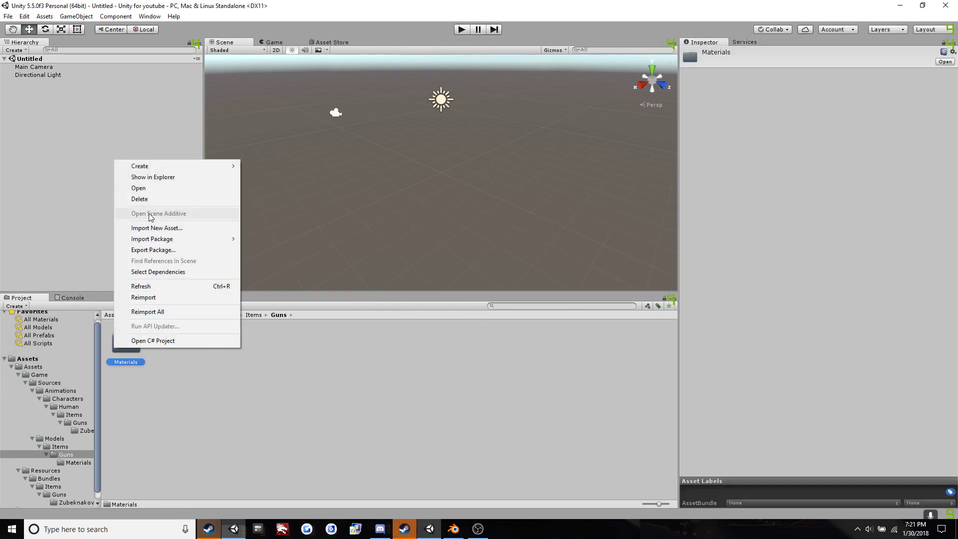
pyautogui.click(142, 198)
pyautogui.click(498, 285)
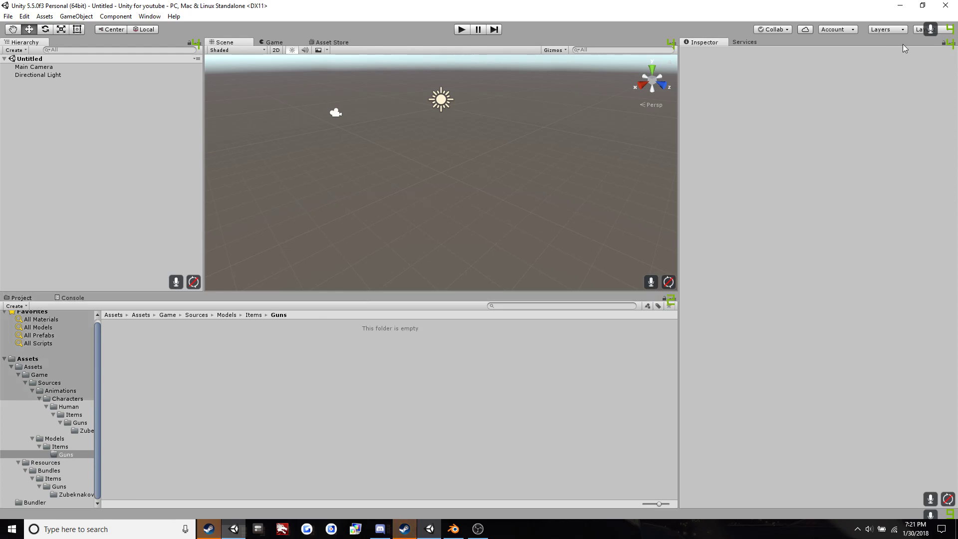
# - Switch to Blender, show the sniper rifle in solid shading, select it and apply its rotation and scale
pyautogui.click(900, 5)
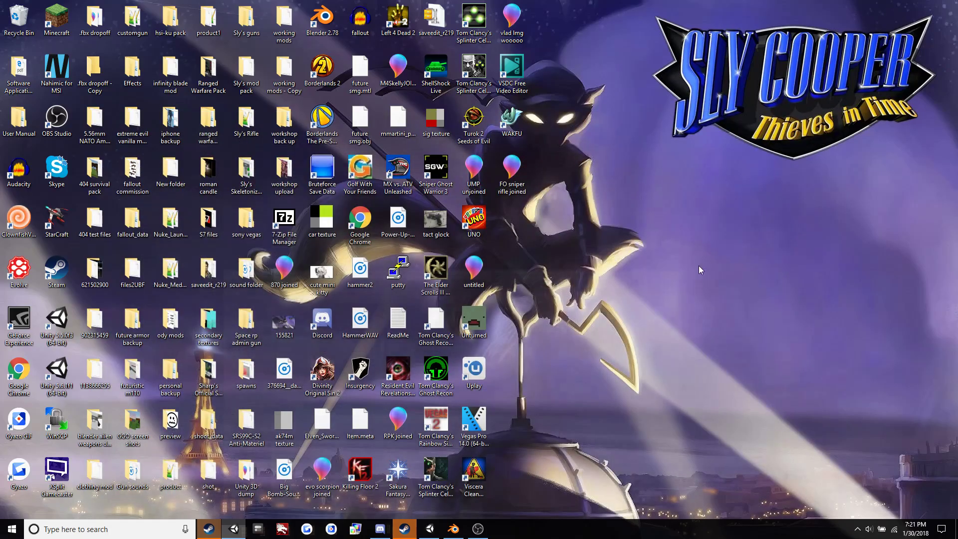
pyautogui.click(454, 528)
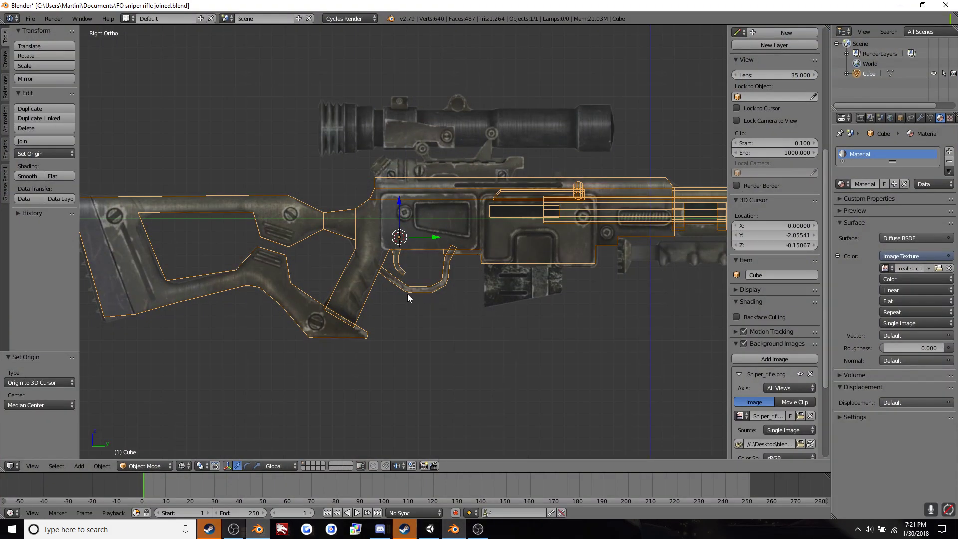
pyautogui.scroll(-3, 408, 296)
pyautogui.moveTo(477, 308)
pyautogui.mouseDown(button='middle')
pyautogui.moveTo(440, 307)
pyautogui.moveTo(448, 331)
pyautogui.mouseUp(button='middle')
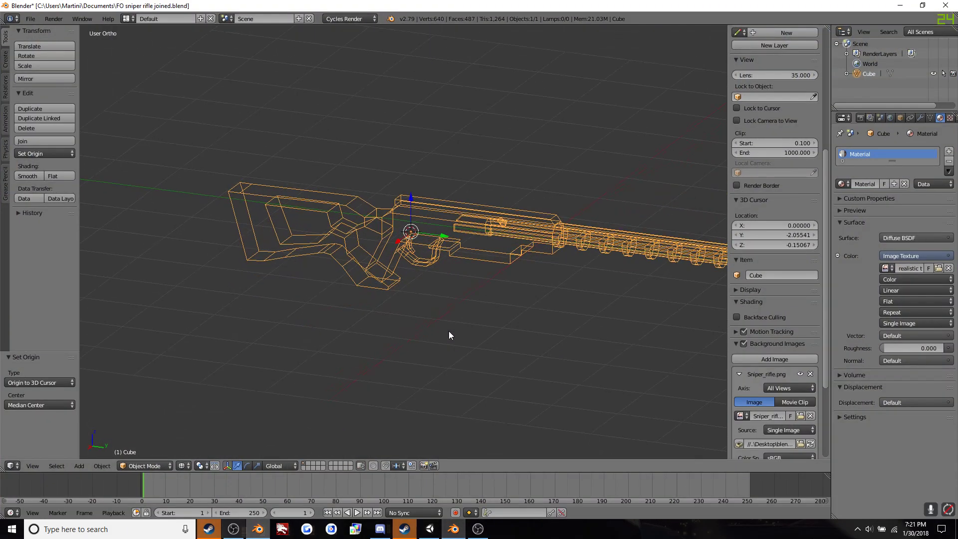
pyautogui.press('z')
pyautogui.press('a')
pyautogui.press('a')
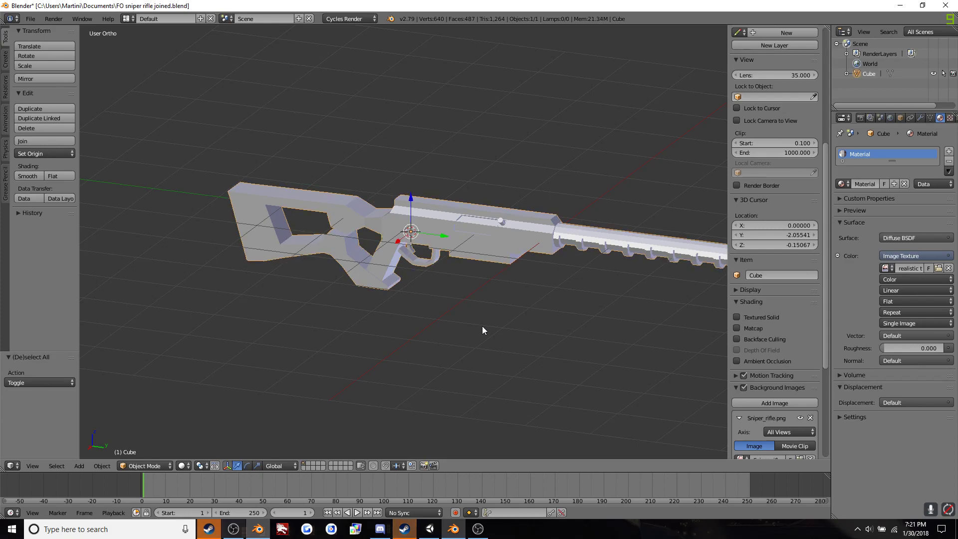
pyautogui.hotkey('ctrl', 'a')
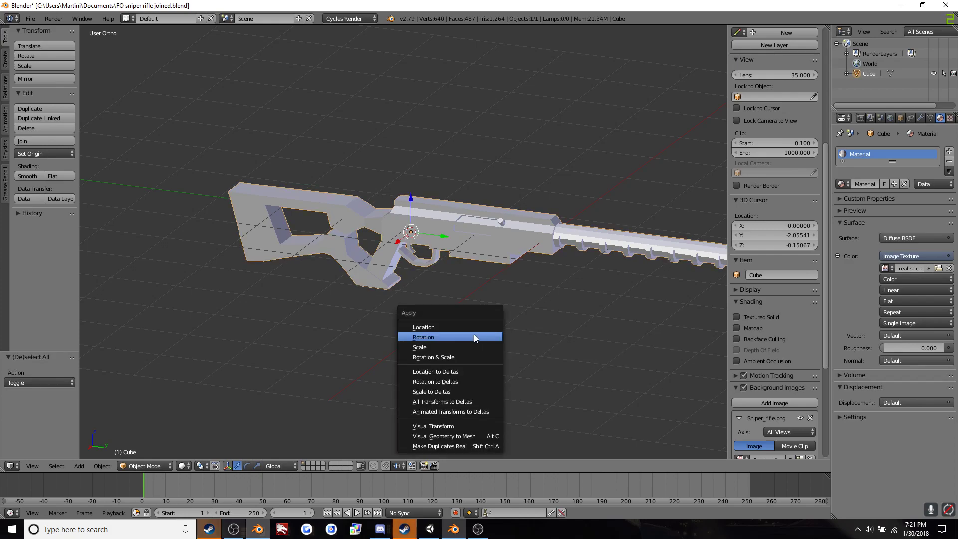
pyautogui.click(468, 358)
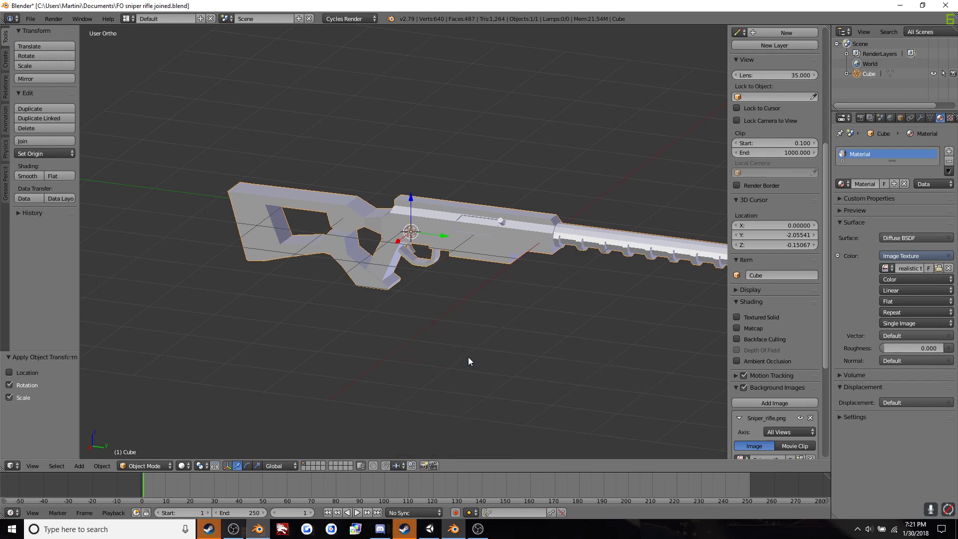
# - Apply All Transforms to Deltas and Visual Geometry to Mesh on the selected rifle
pyautogui.hotkey('ctrl', 'a')
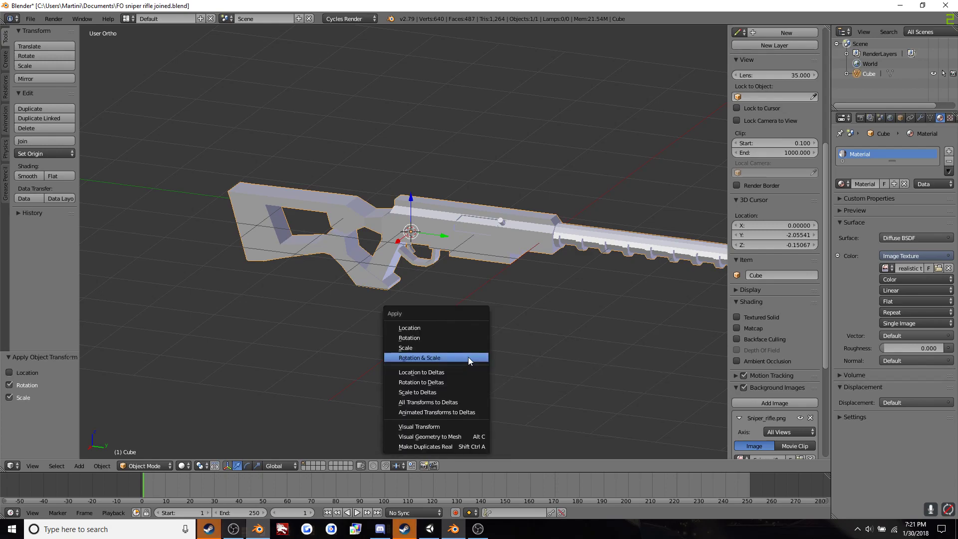
pyautogui.click(444, 402)
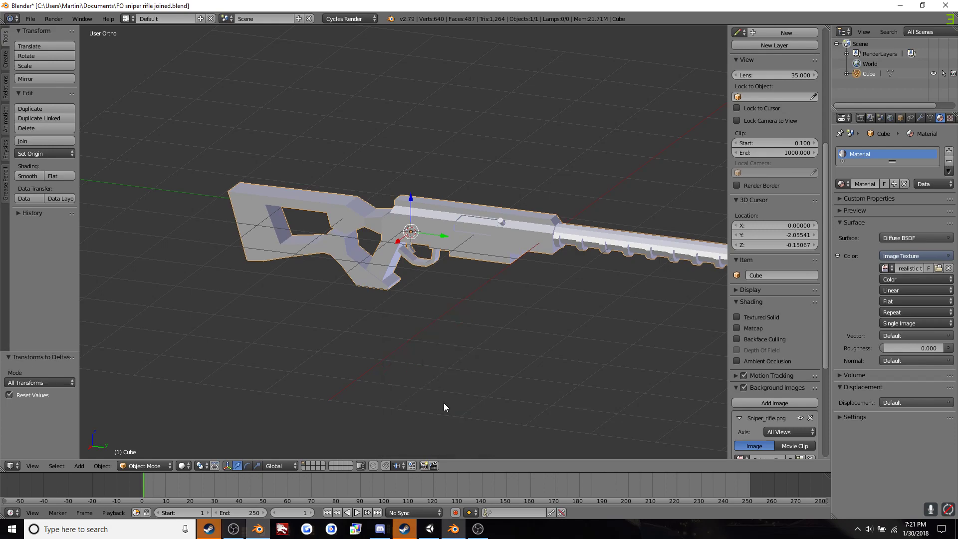
pyautogui.hotkey('ctrl', 'a')
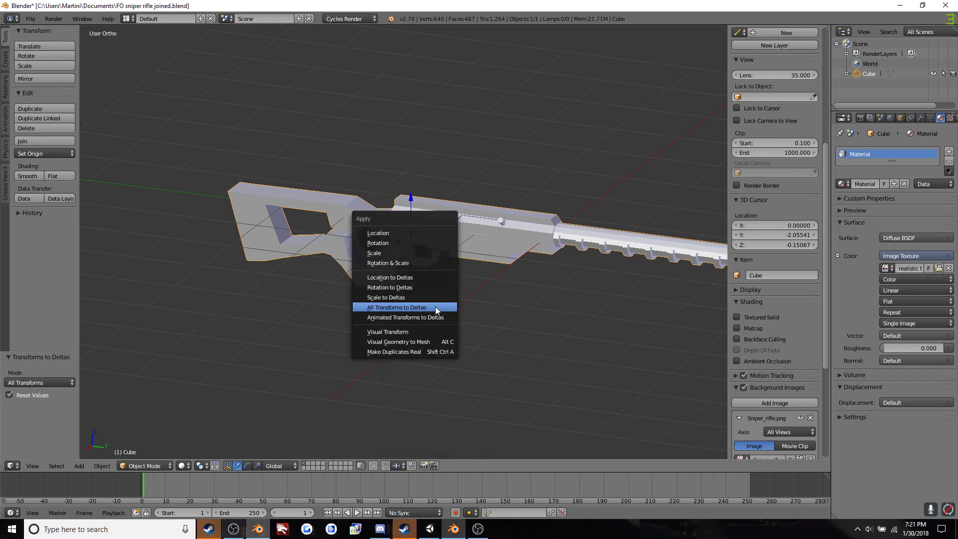
pyautogui.click(421, 342)
# - Preview the rifle in rendered shading and export it again as FBX, overwriting FO sniper rifle joined.fbx on the Desktop
pyautogui.scroll(-5, 493, 327)
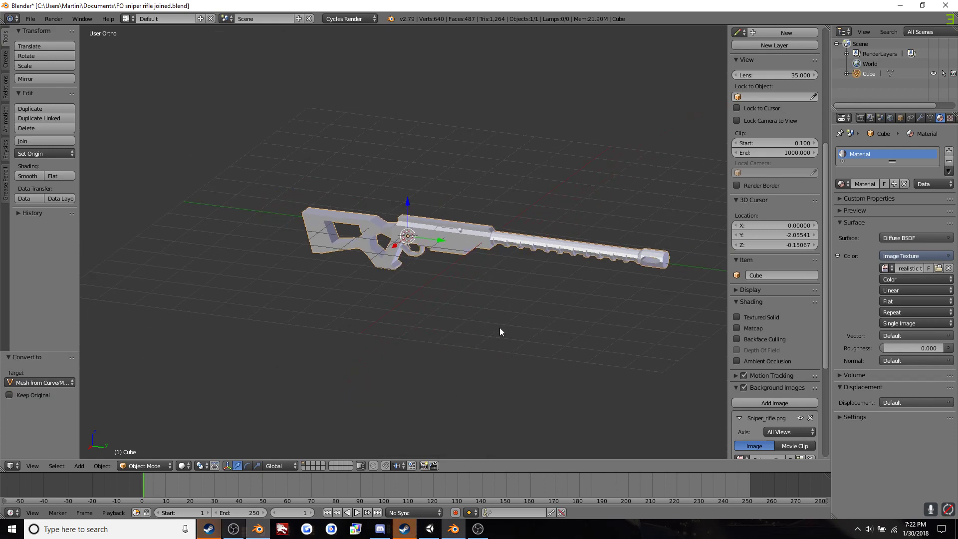
pyautogui.moveTo(484, 323); pyautogui.dragTo(454, 310, button='middle')
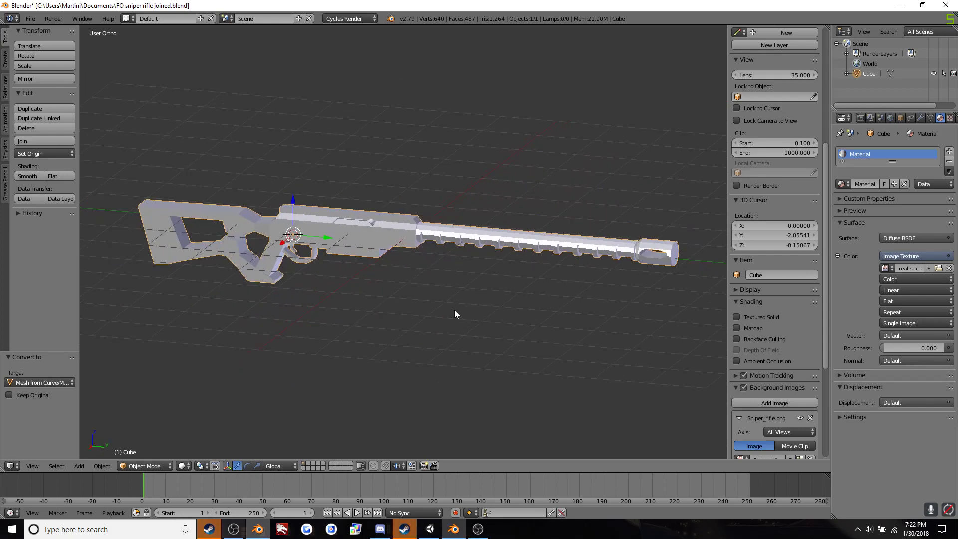
pyautogui.hotkey('shift', 'z')
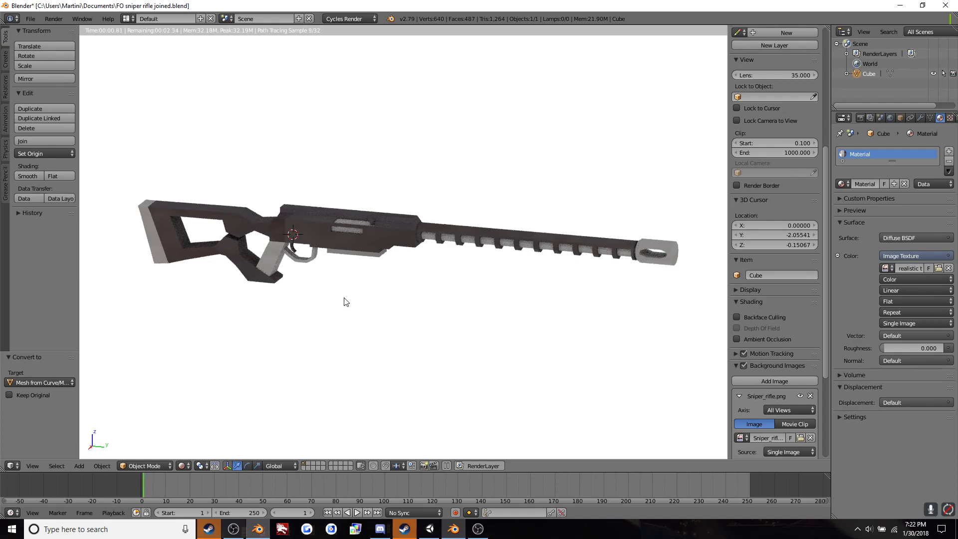
pyautogui.hotkey('shift', 'z')
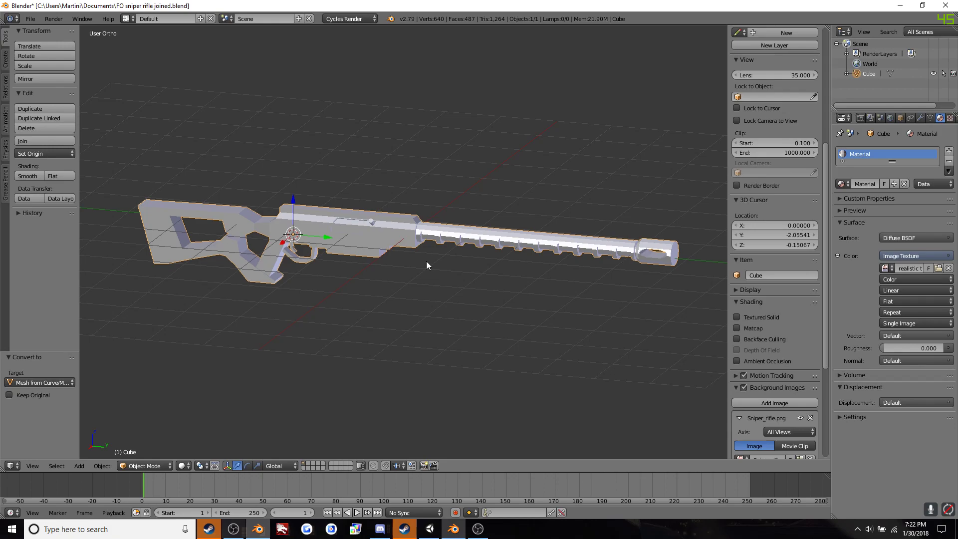
pyautogui.click(31, 18)
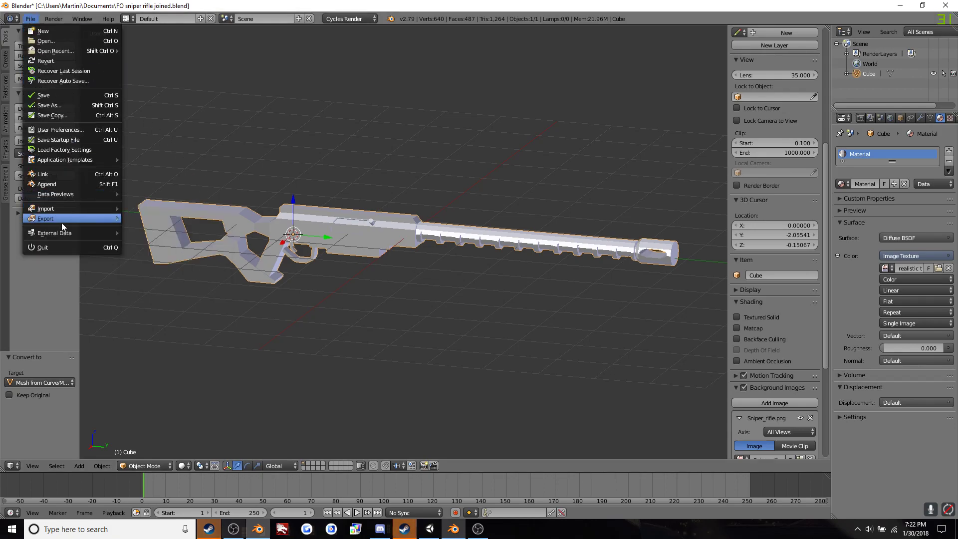
pyautogui.moveTo(56, 218)
pyautogui.click(178, 252)
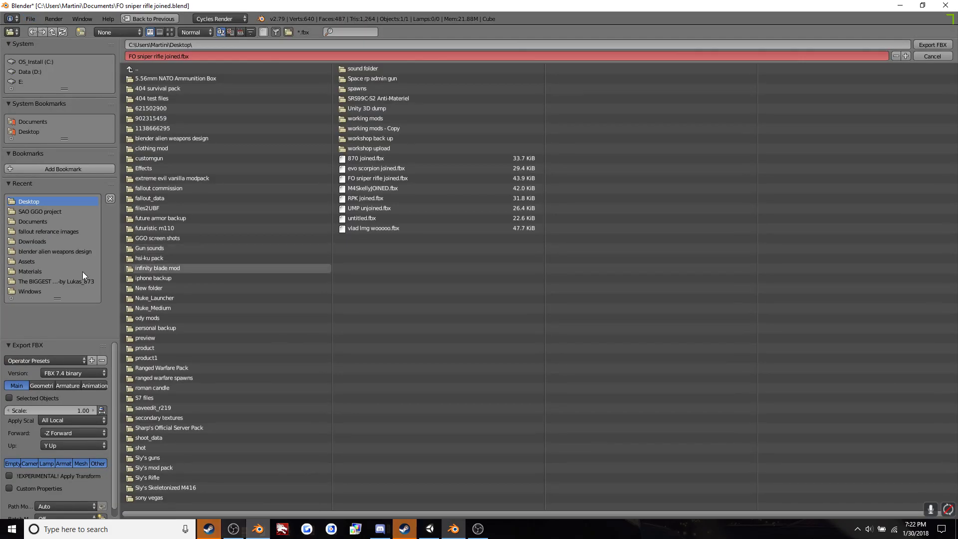
pyautogui.click(932, 45)
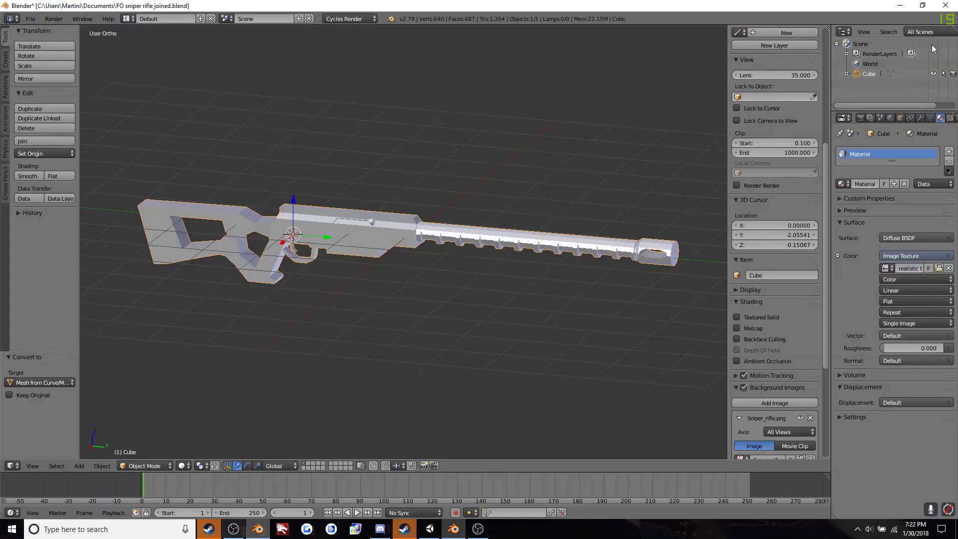
# - Switch to Unity, import the re-exported sniper rifle FBX from the desktop into the Guns models folder, and expand it to check its Cube mesh
pyautogui.click(907, 5)
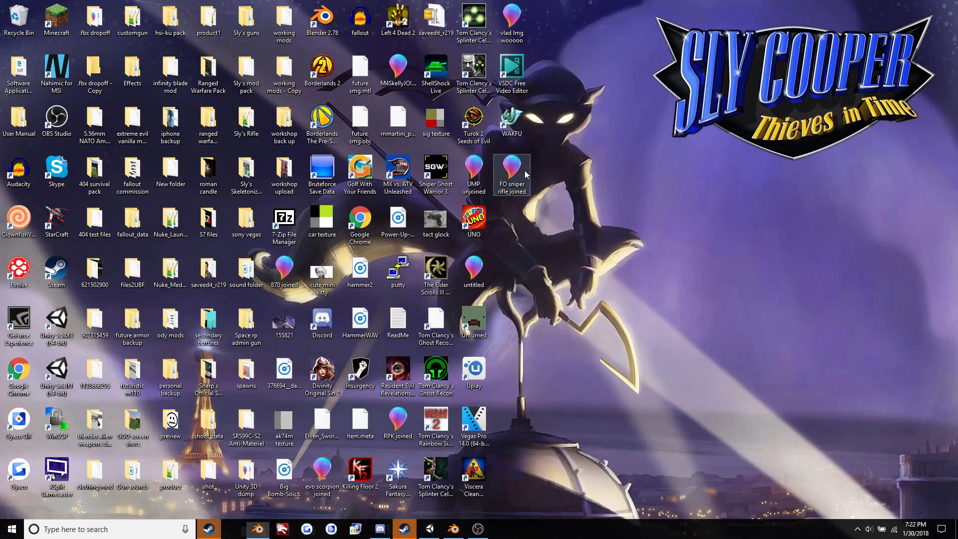
pyautogui.click(429, 529)
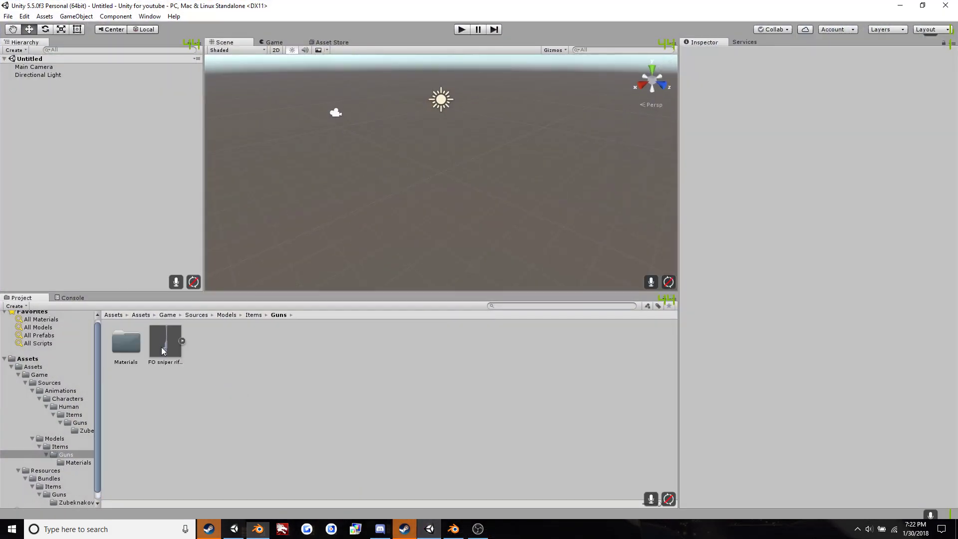
pyautogui.click(182, 342)
pyautogui.click(204, 344)
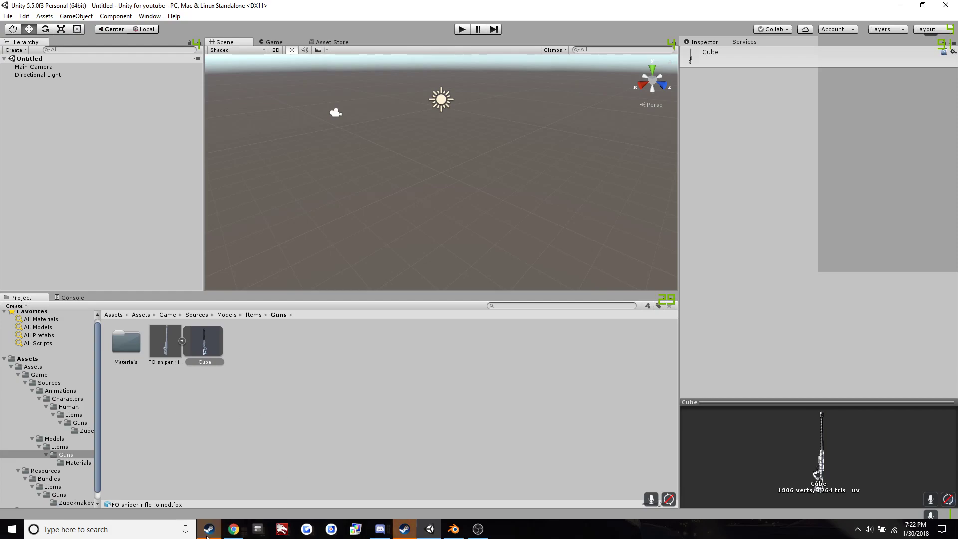
# - Import the realistic texture image from the SAO GGO project folder into the Guns models folder
pyautogui.click(208, 529)
pyautogui.click(220, 486)
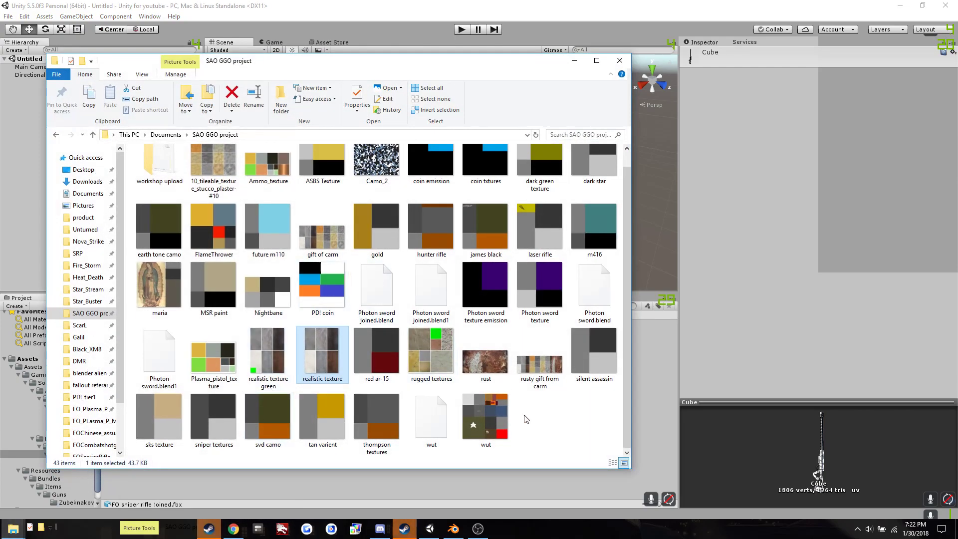
pyautogui.moveTo(323, 352); pyautogui.dragTo(582, 480)
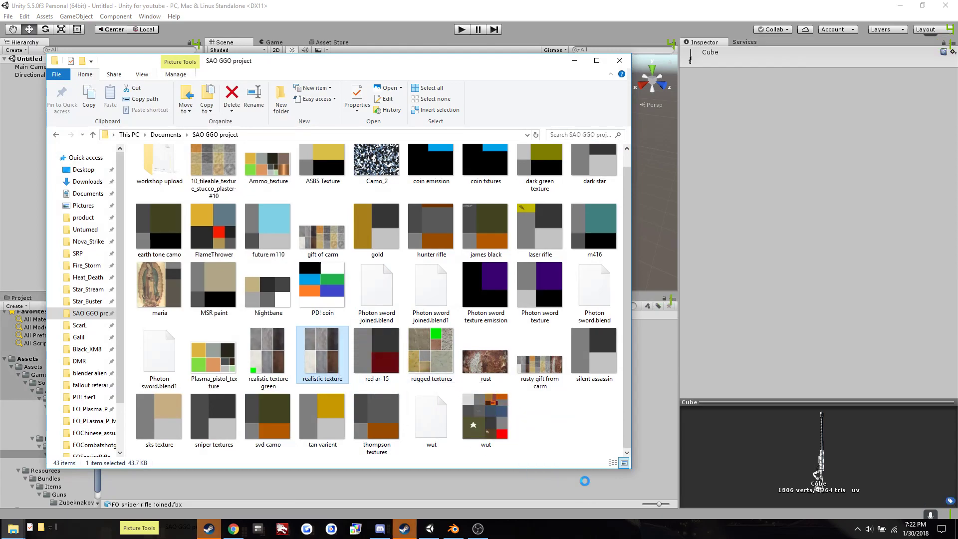
pyautogui.click(575, 60)
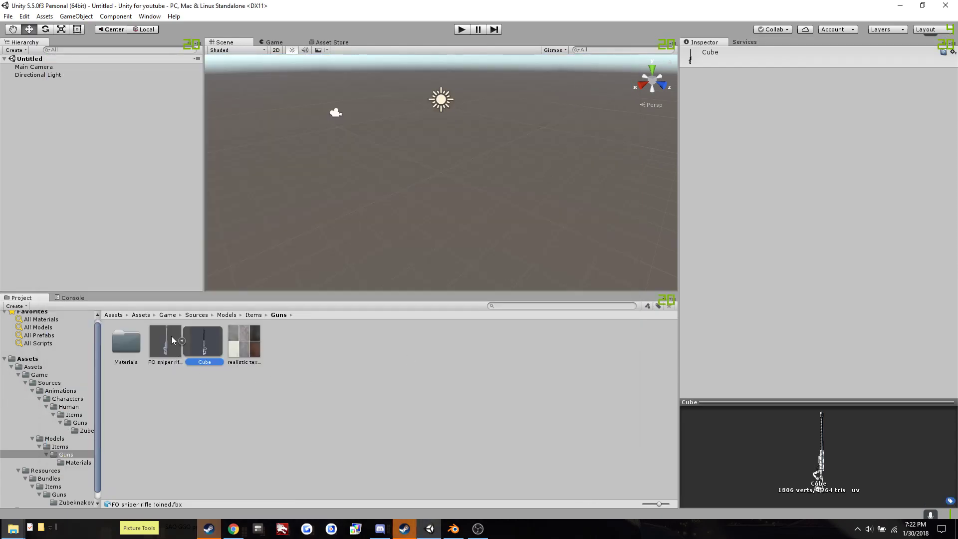
pyautogui.scroll(-1, 87, 410)
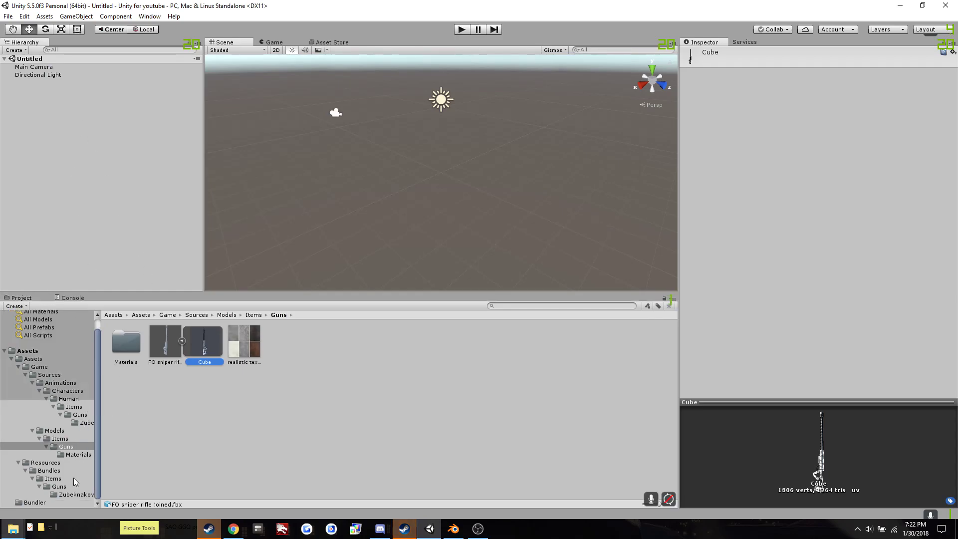
pyautogui.click(189, 370)
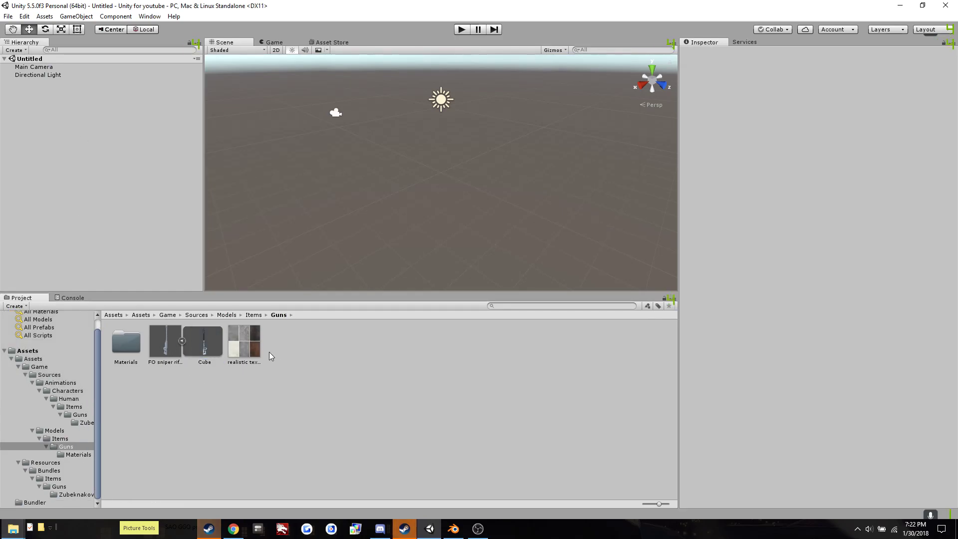
# - Set the sniper rifle model's rig to the Legacy animation type with generation Don't Import, and apply the change
pyautogui.click(166, 343)
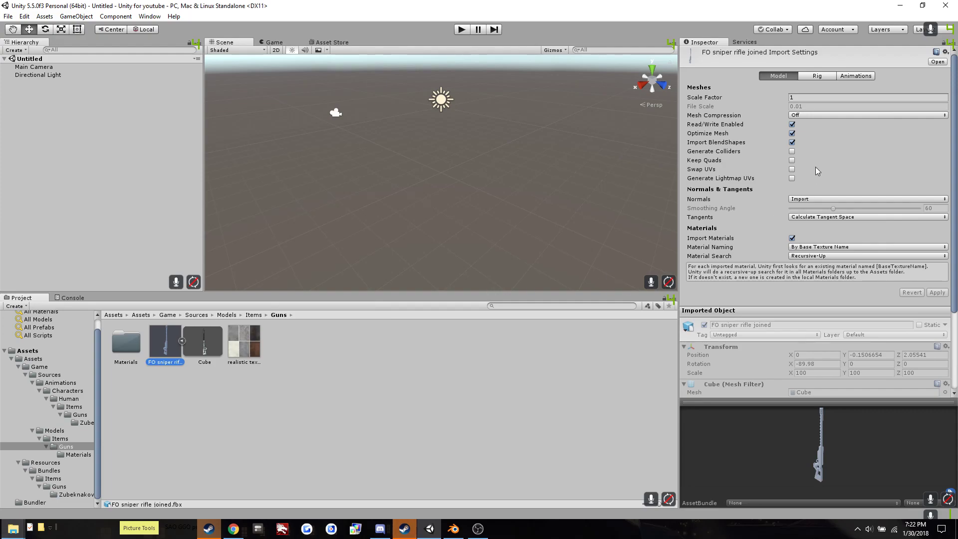
pyautogui.click(807, 78)
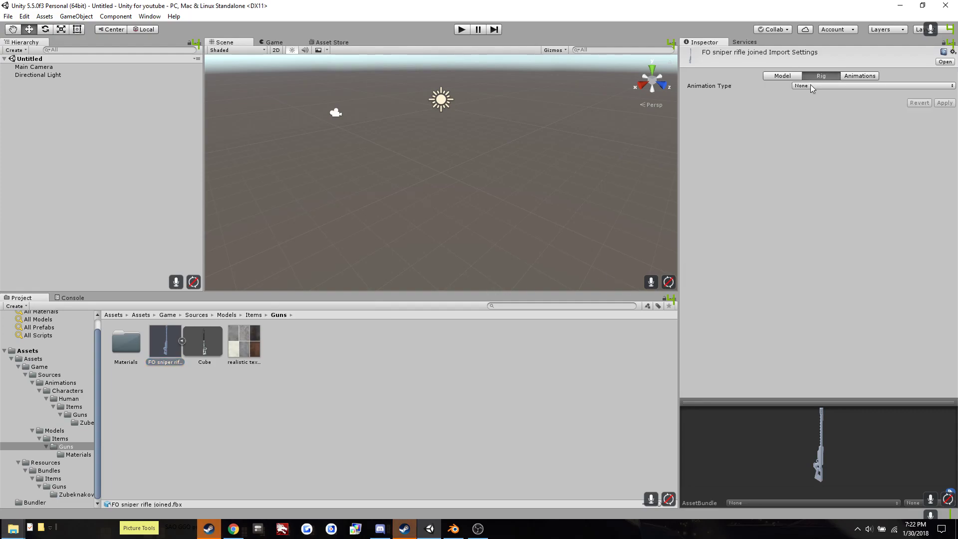
pyautogui.click(810, 85)
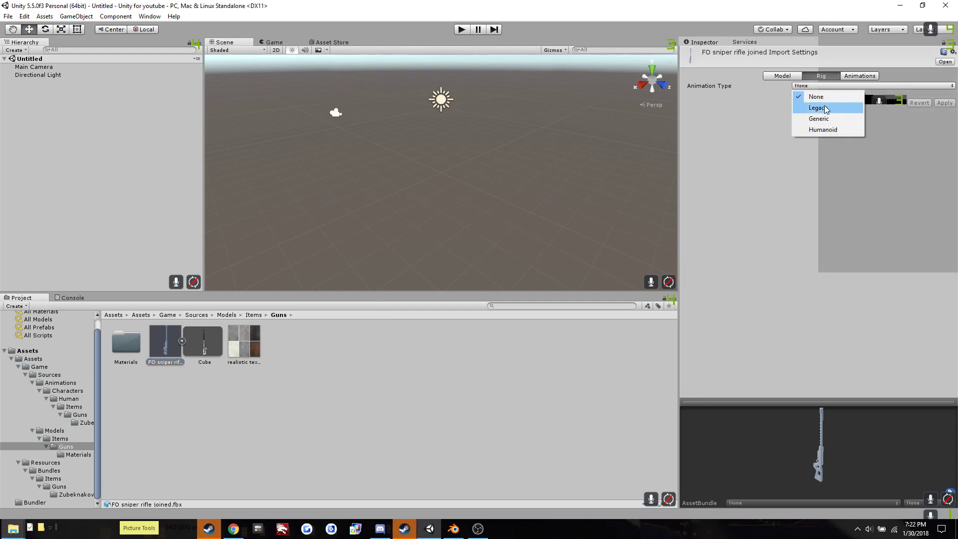
pyautogui.click(826, 109)
pyautogui.click(824, 99)
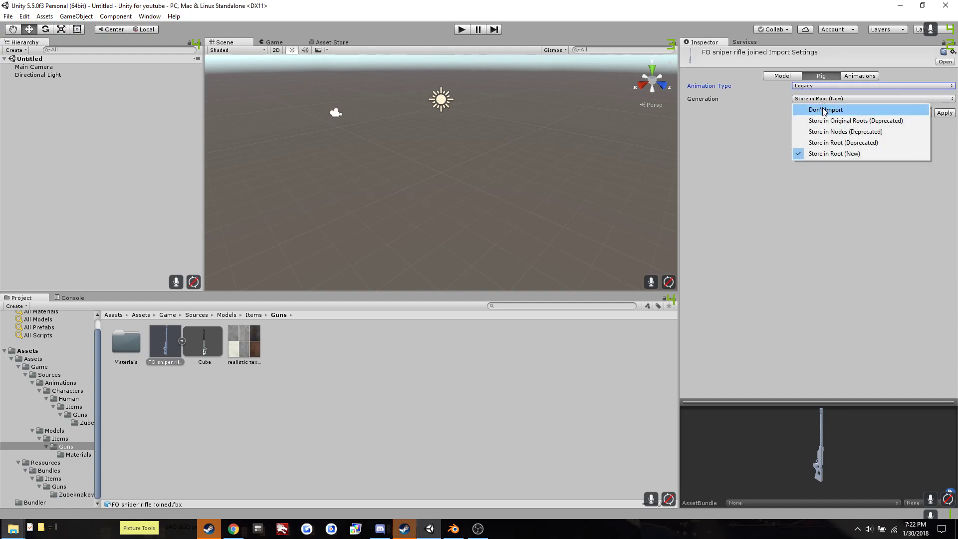
pyautogui.click(824, 110)
pyautogui.click(944, 112)
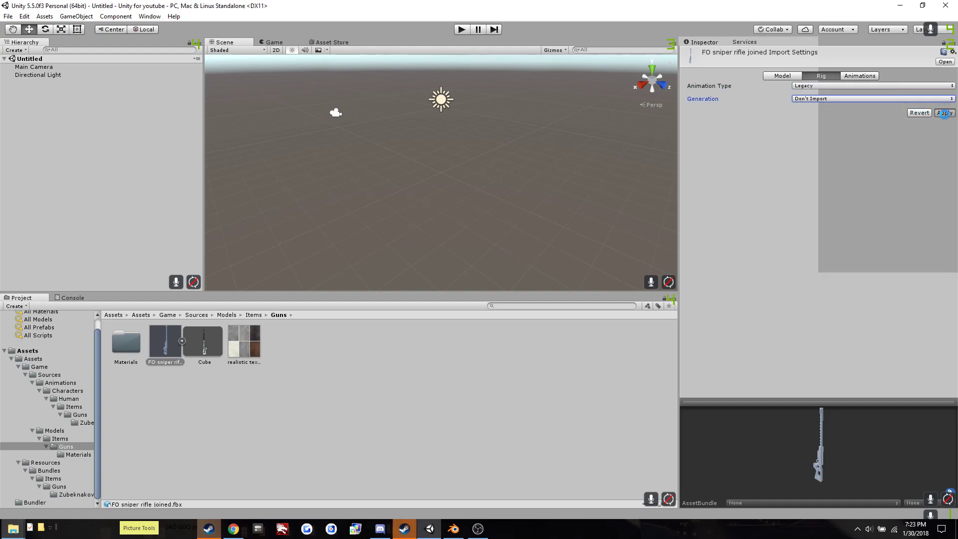
# - Disable Import Animation and Import Materials in the sniper rifle's import settings, applying each change
pyautogui.click(853, 77)
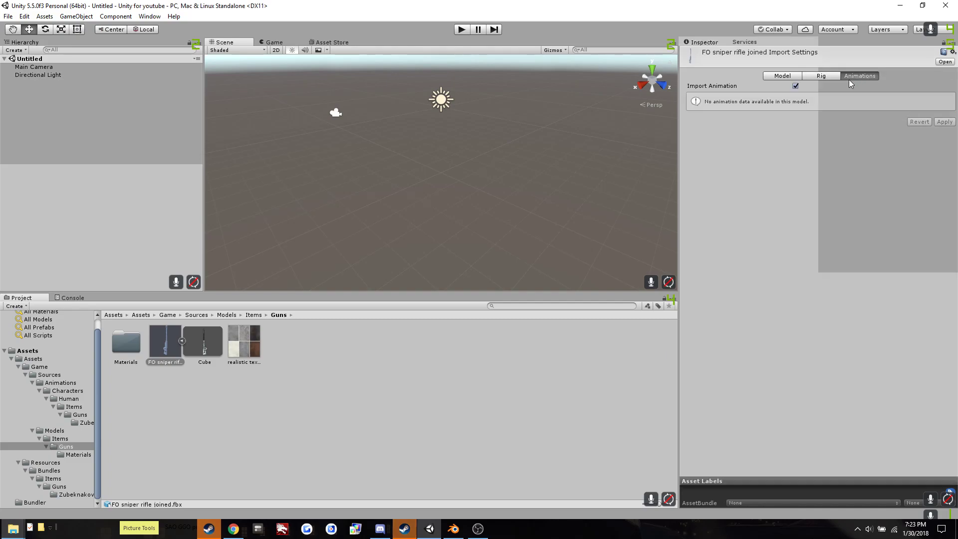
pyautogui.click(795, 87)
pyautogui.click(944, 100)
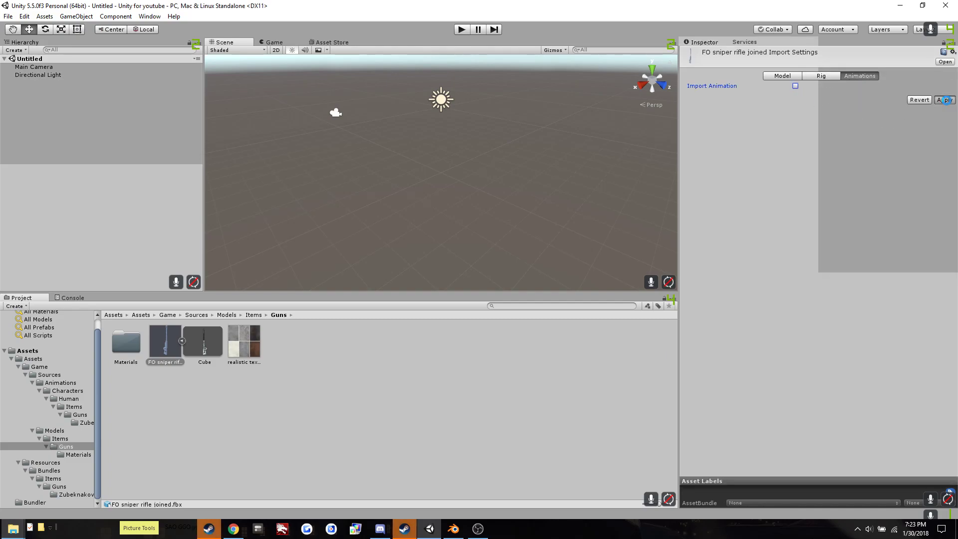
pyautogui.click(784, 75)
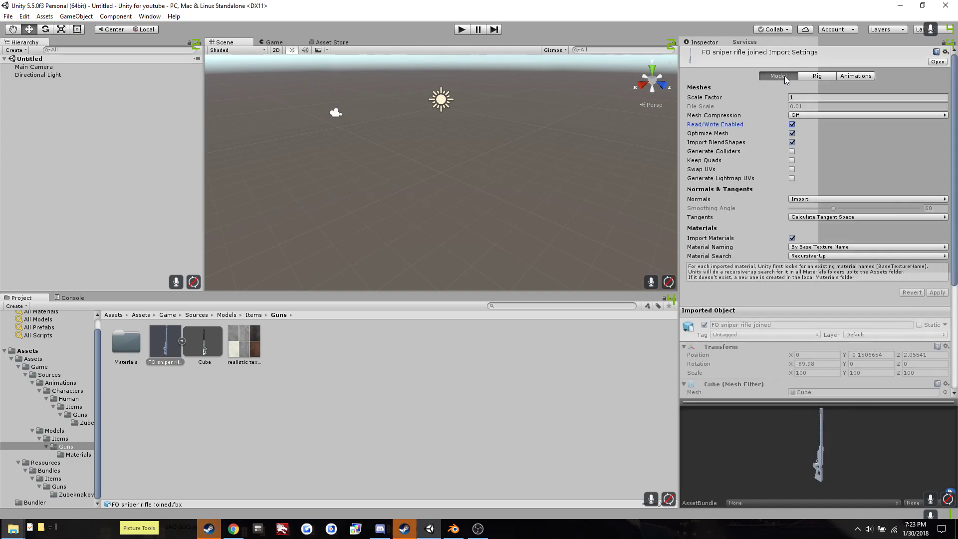
pyautogui.click(792, 238)
pyautogui.click(937, 264)
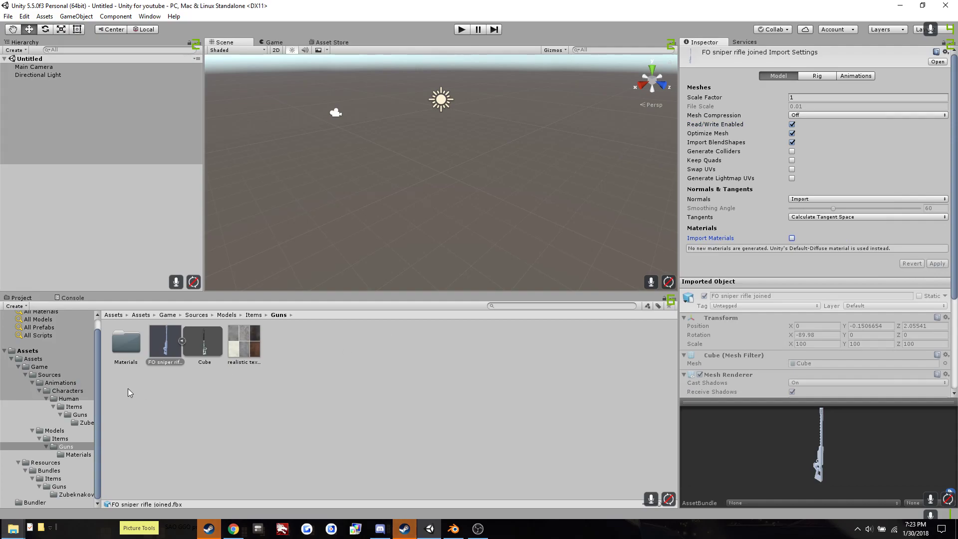
# - Place the Item prefab from the Zubeknakov bundle resources folder into the scene and view it from its left side
pyautogui.click(75, 494)
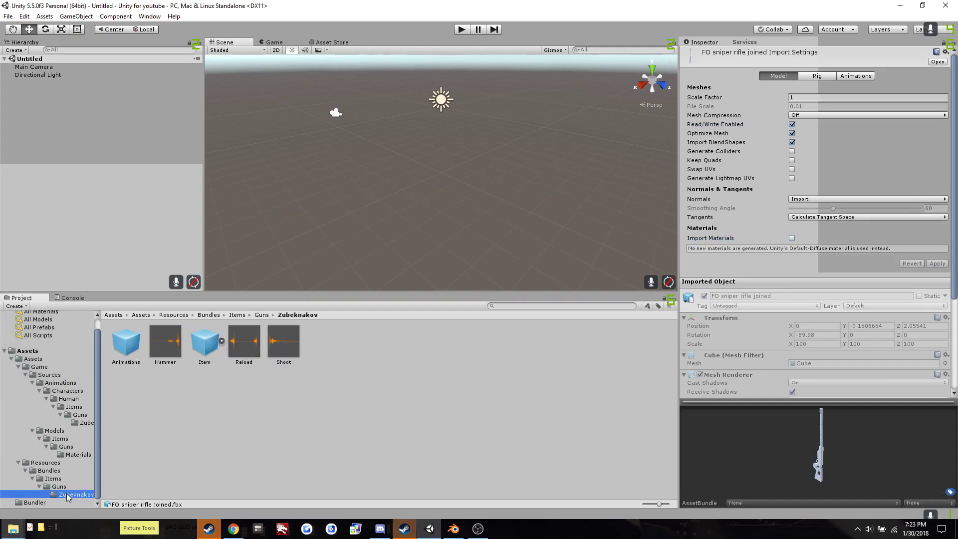
pyautogui.click(203, 349)
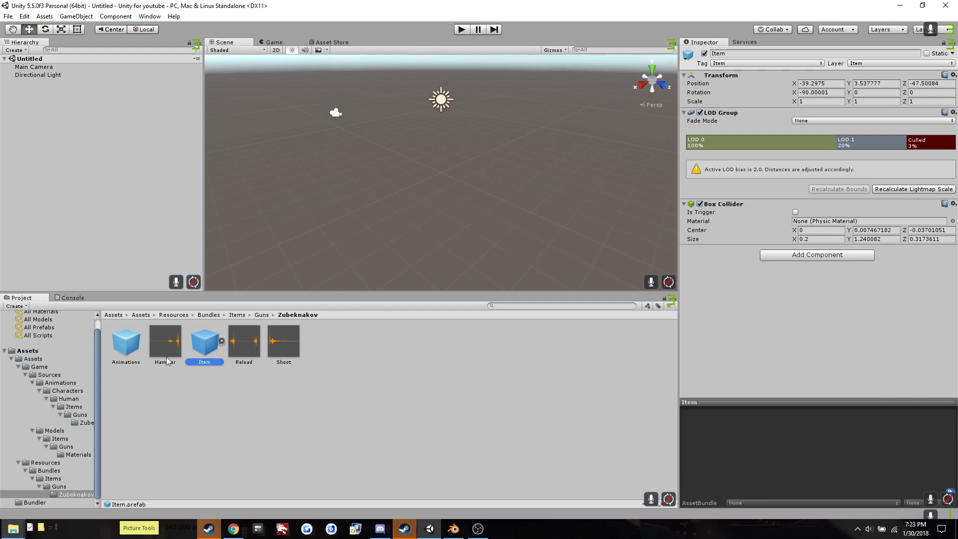
pyautogui.click(124, 352)
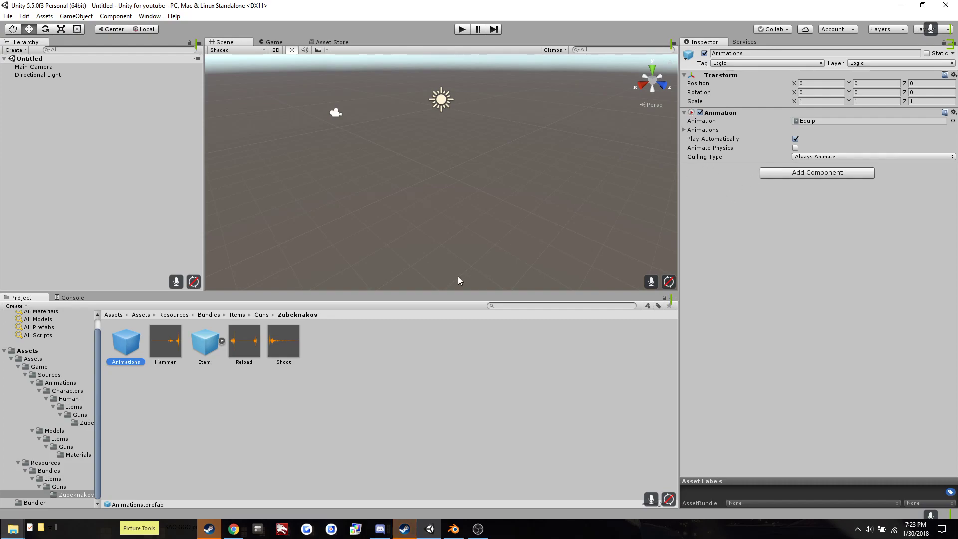
pyautogui.click(209, 346)
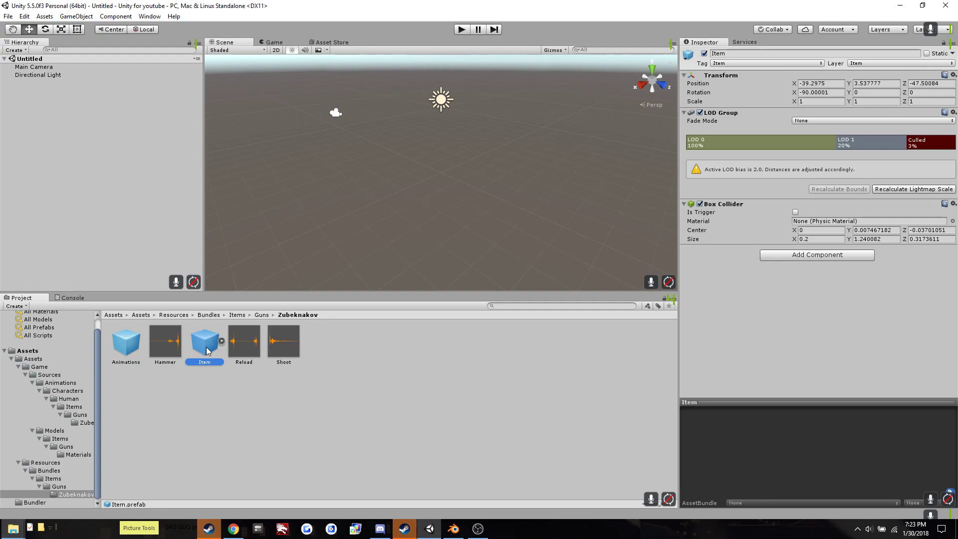
pyautogui.moveTo(208, 348); pyautogui.dragTo(438, 164)
pyautogui.scroll(3, 449, 203)
pyautogui.scroll(5, 444, 200)
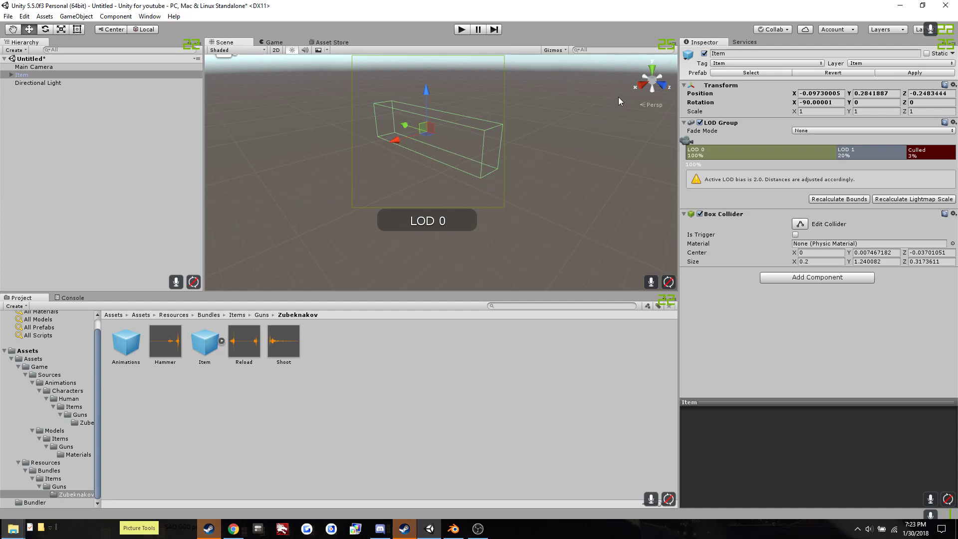
pyautogui.click(652, 81)
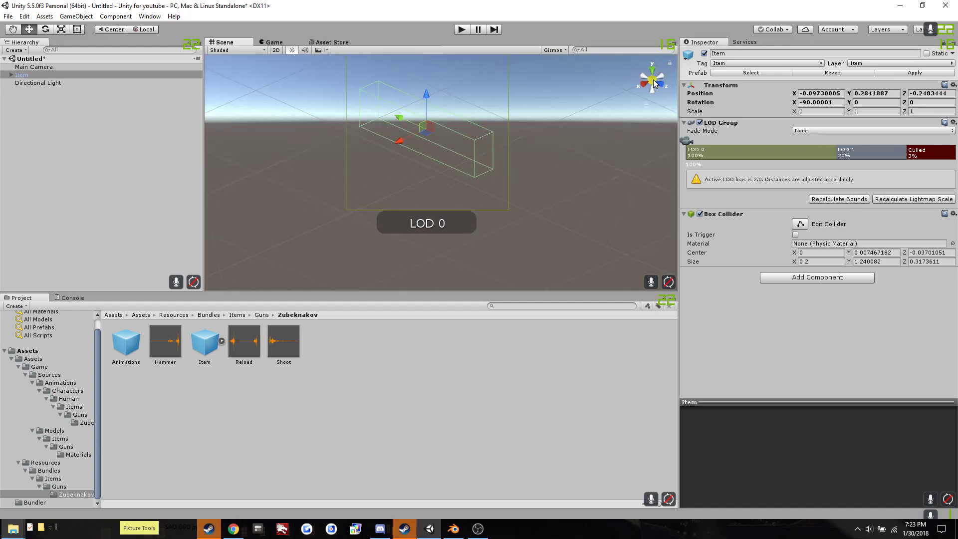
pyautogui.click(663, 82)
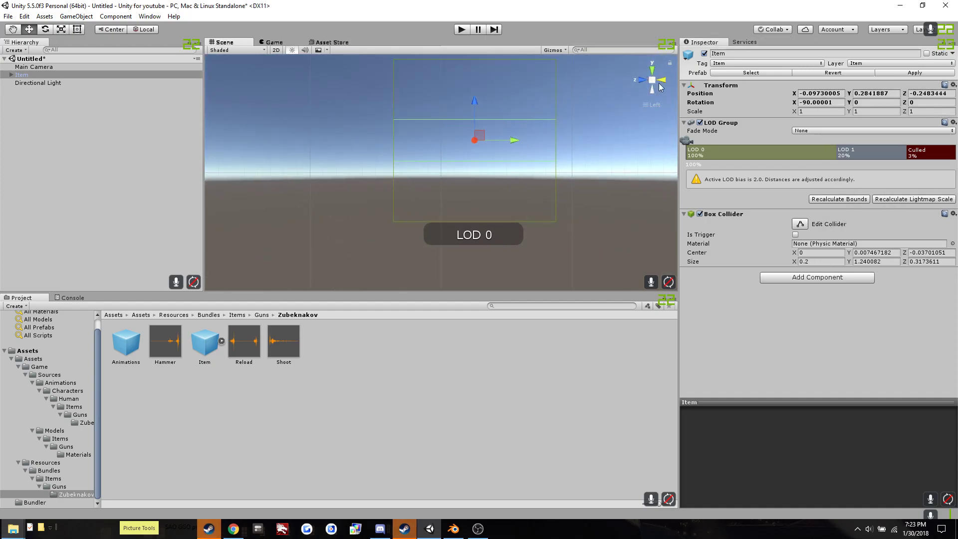
pyautogui.moveTo(588, 143); pyautogui.dragTo(540, 169, button='middle')
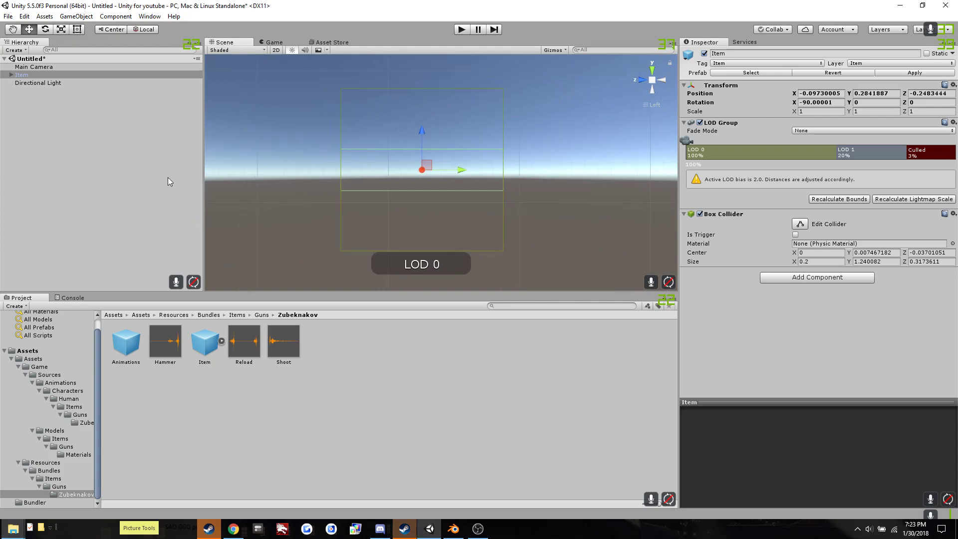
# - Expand the Item object in the scene and inspect its Model_0, Model_1, Sight and Tactical children
pyautogui.click(11, 75)
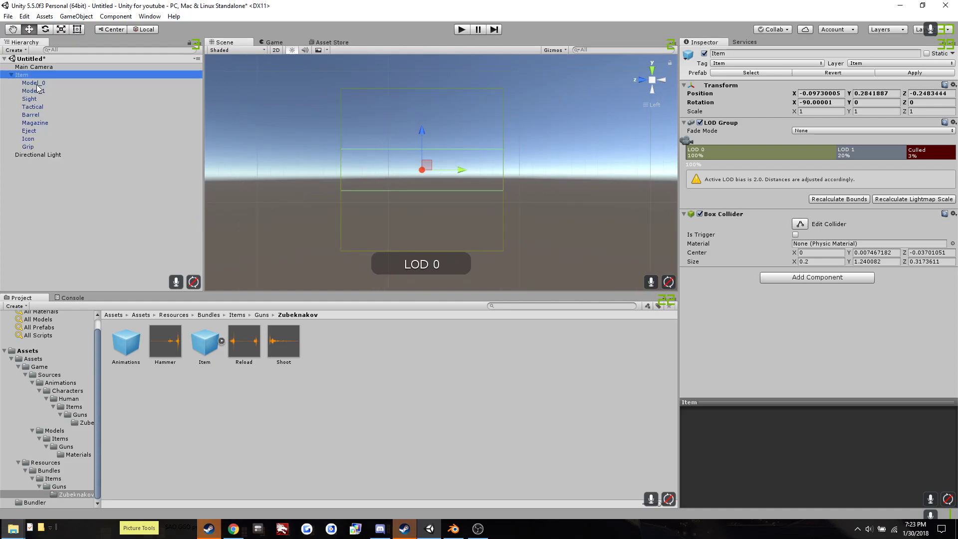
pyautogui.click(38, 83)
pyautogui.click(41, 91)
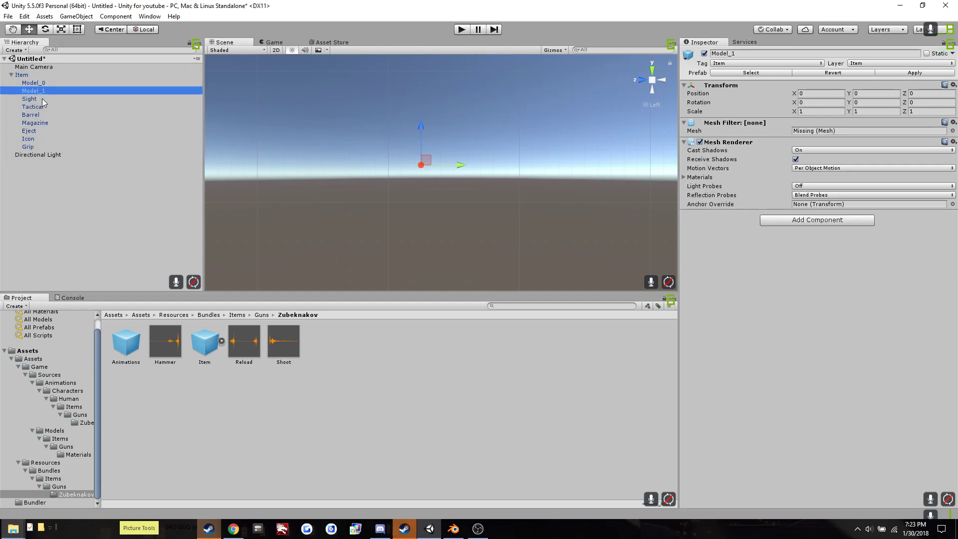
pyautogui.click(43, 99)
pyautogui.click(47, 108)
# - Set the Item object's position to 0 on X, Y and Z
pyautogui.click(34, 75)
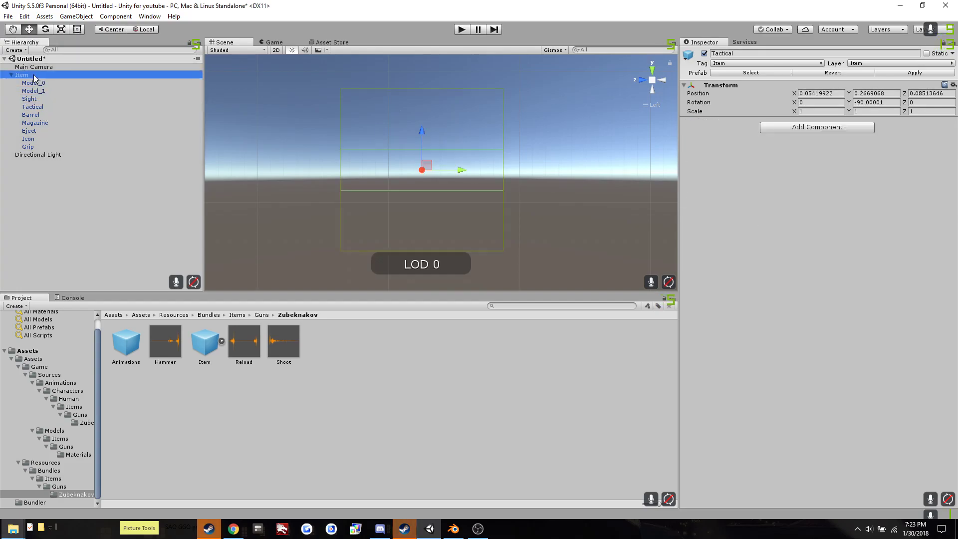
pyautogui.click(815, 93)
pyautogui.write('0')
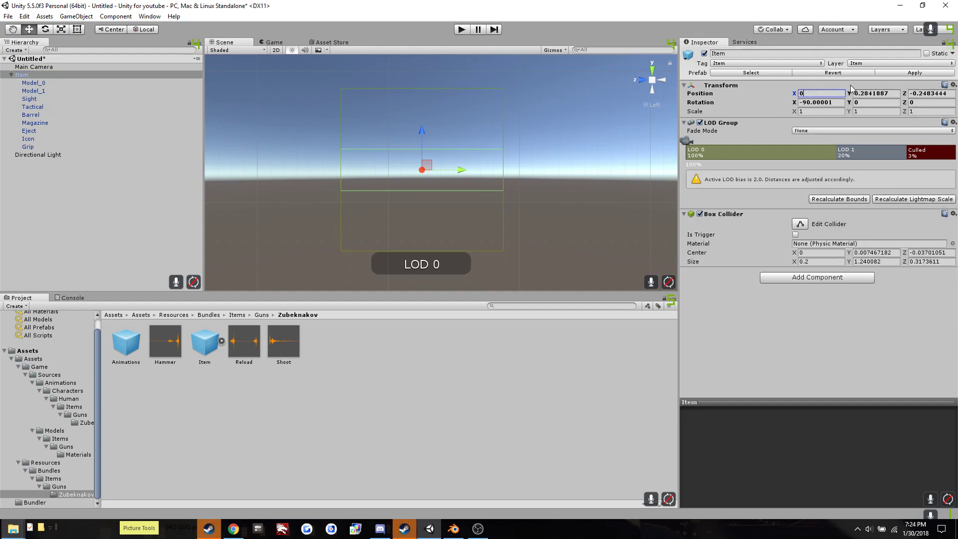
pyautogui.click(872, 93)
pyautogui.write('0')
pyautogui.click(916, 93)
pyautogui.write('0')
pyautogui.scroll(4, 406, 224)
pyautogui.moveTo(405, 225); pyautogui.dragTo(462, 180, button='middle')
pyautogui.scroll(7, 438, 190)
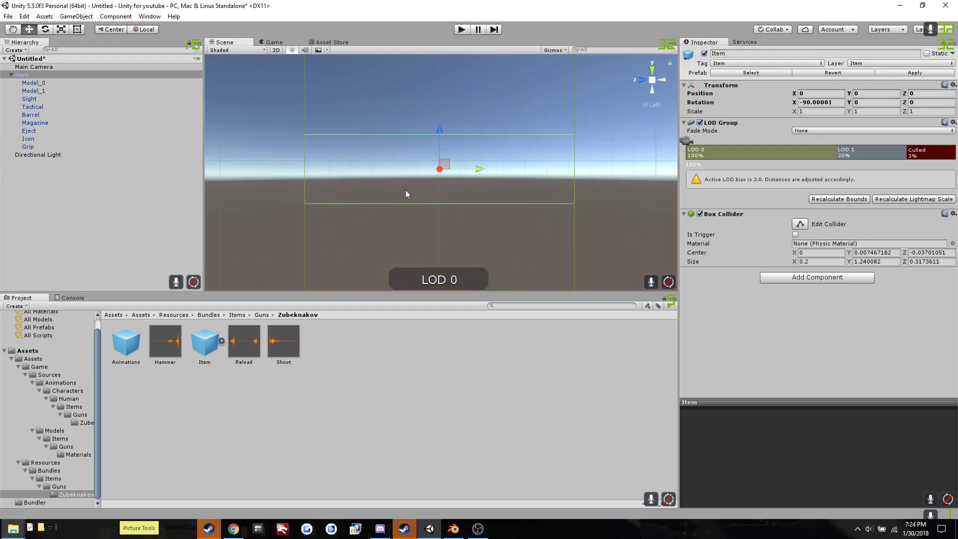
# - Examine the positions of Item's model objects and its Sight, Tactical, Barrel, Magazine and Eject attachment points
pyautogui.click(39, 91)
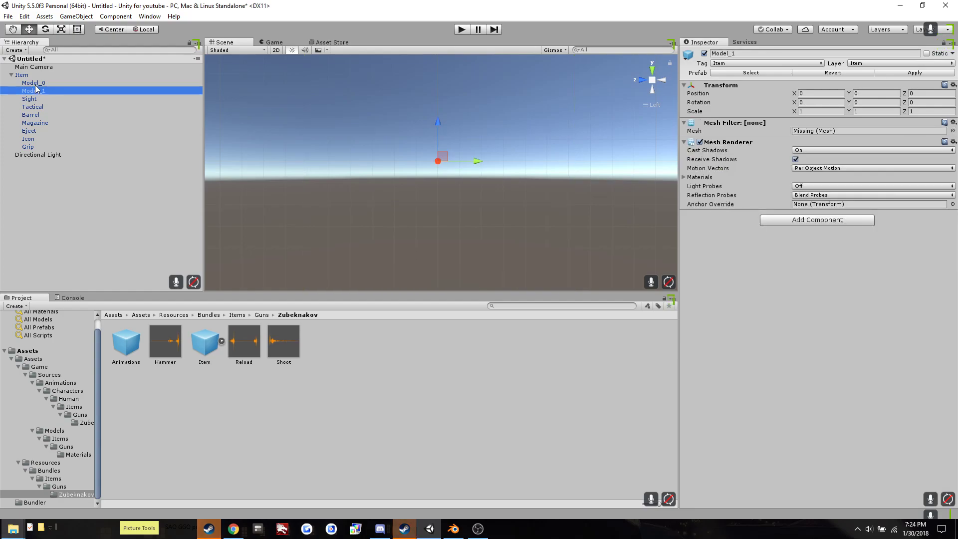
pyautogui.click(34, 82)
pyautogui.click(35, 99)
pyautogui.click(42, 108)
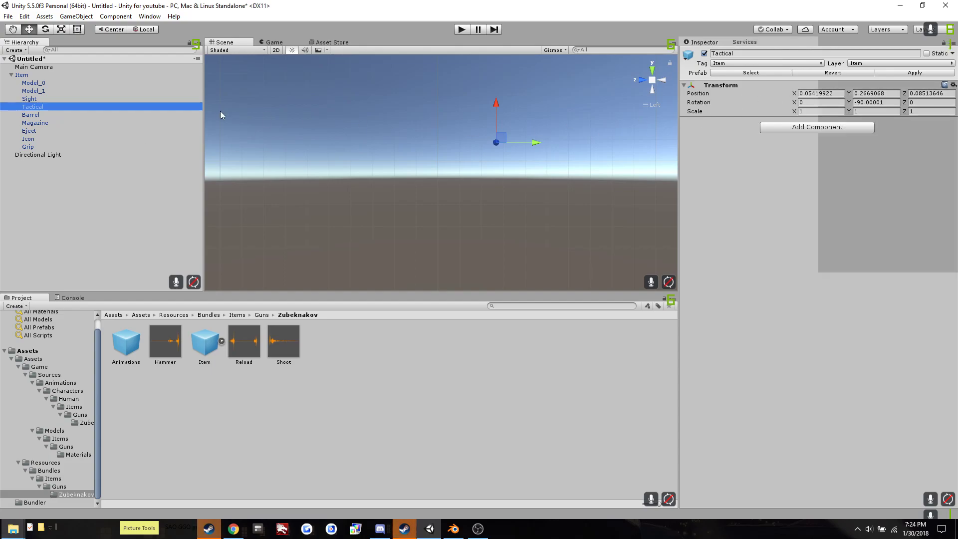
pyautogui.click(31, 114)
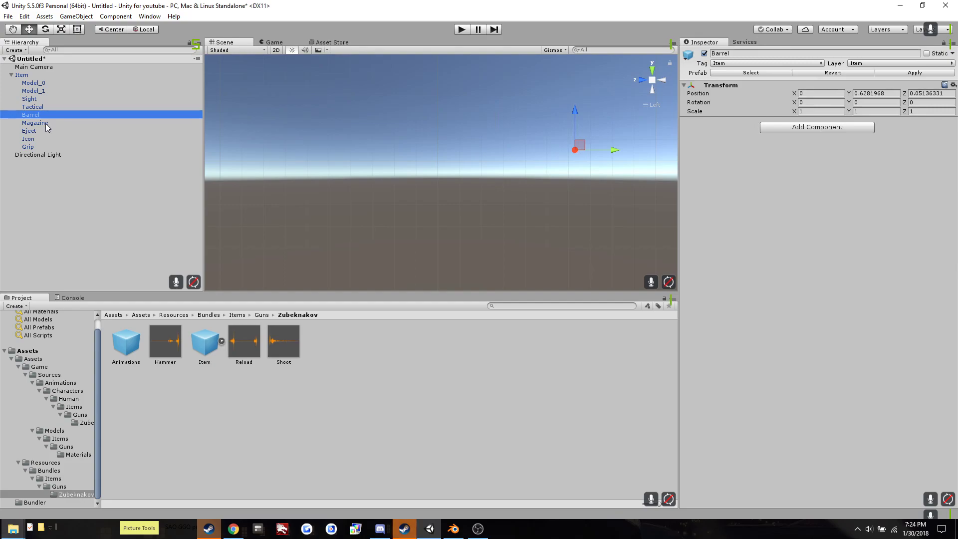
pyautogui.click(46, 124)
pyautogui.click(49, 131)
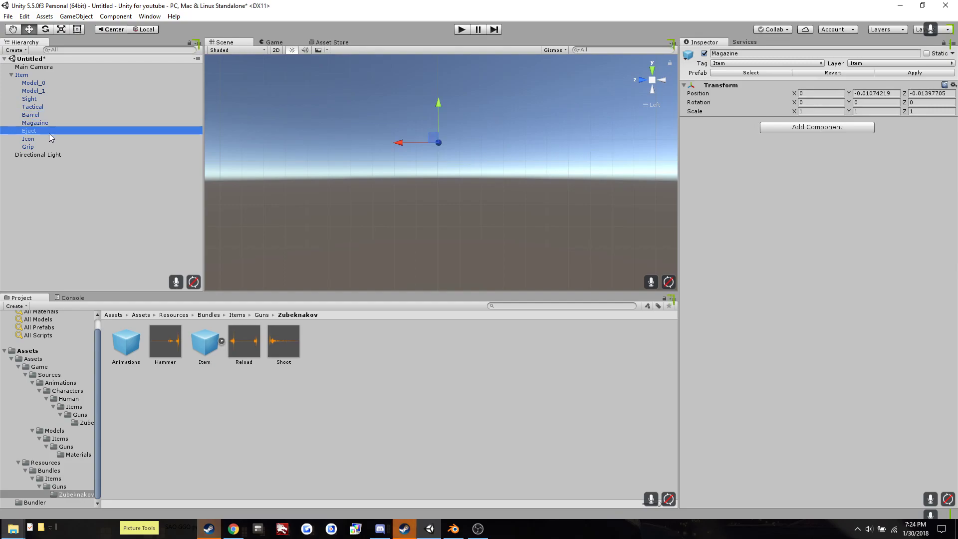
pyautogui.click(30, 75)
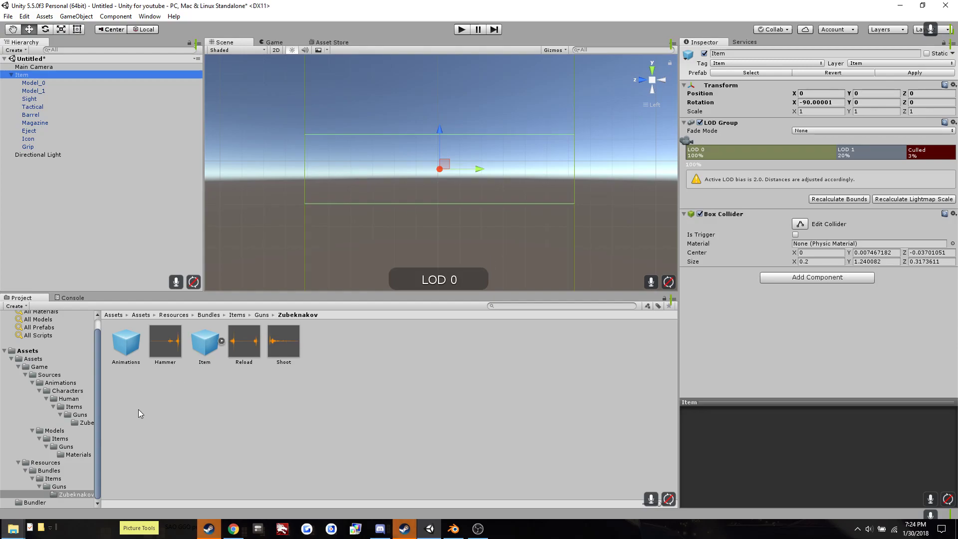
# - Assign the sniper rifle's Cube mesh from the Guns models folder to both Model_0 and Model_1
pyautogui.click(85, 423)
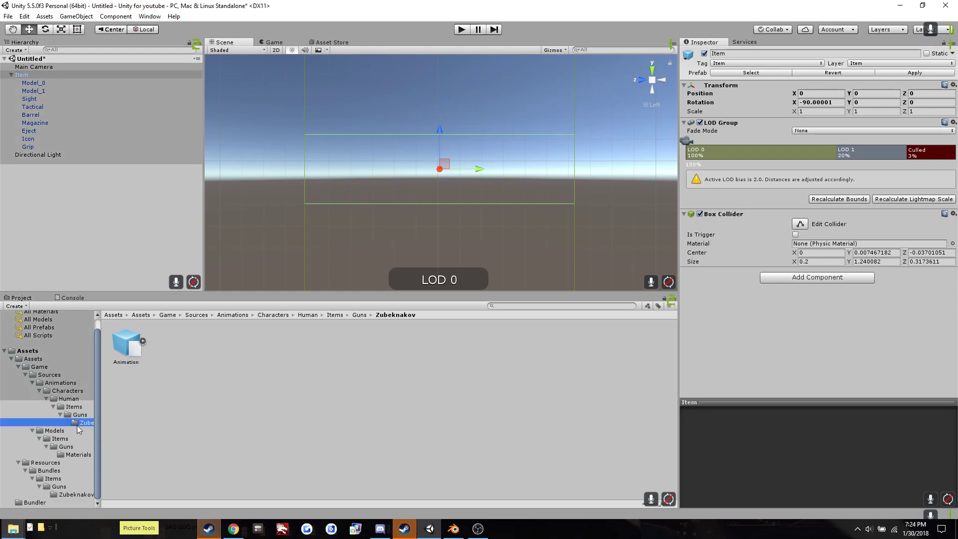
pyautogui.click(83, 455)
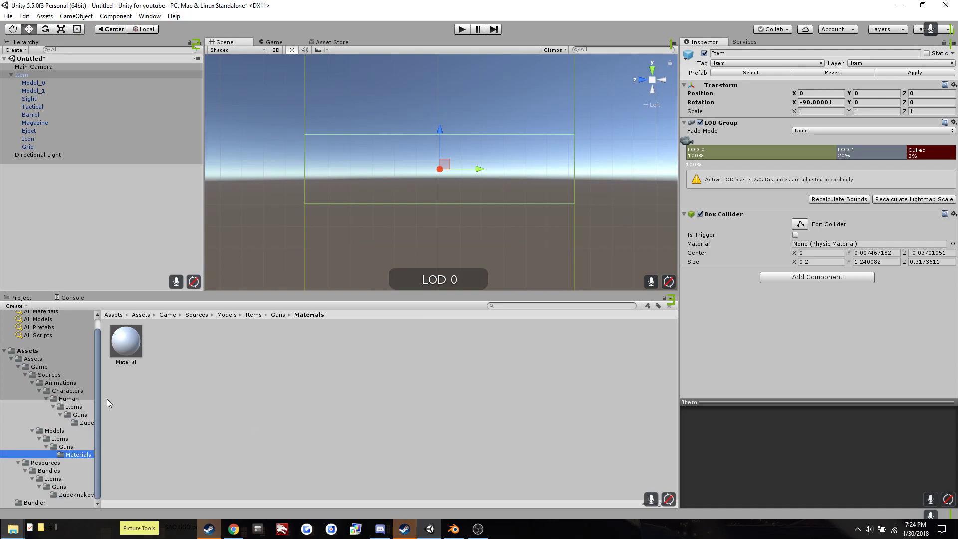
pyautogui.click(66, 447)
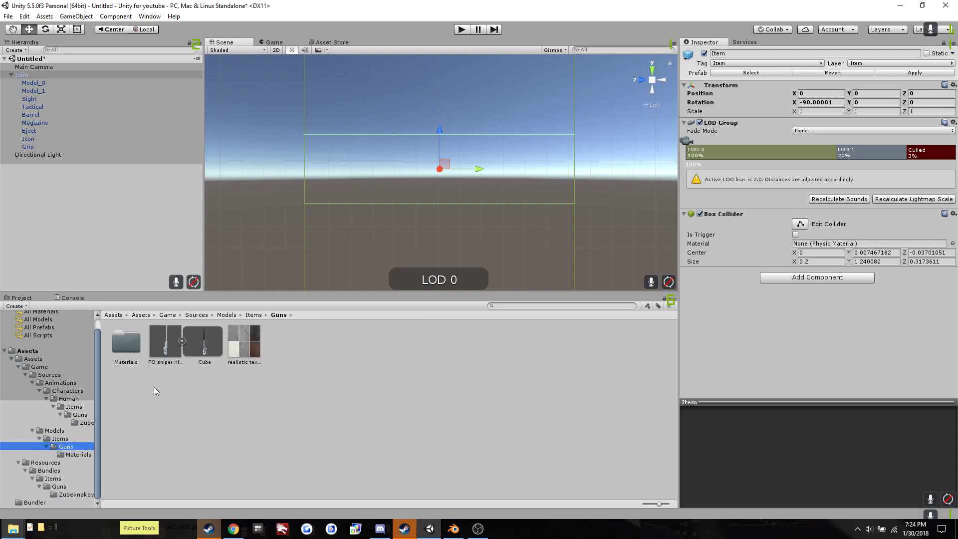
pyautogui.click(36, 86)
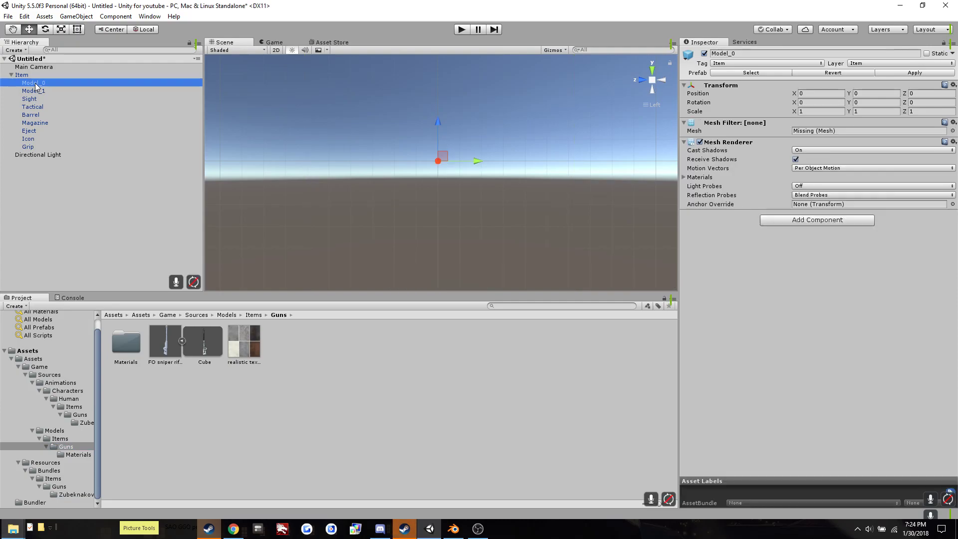
pyautogui.keyDown('shift'); pyautogui.click(46, 91); pyautogui.keyUp('shift')
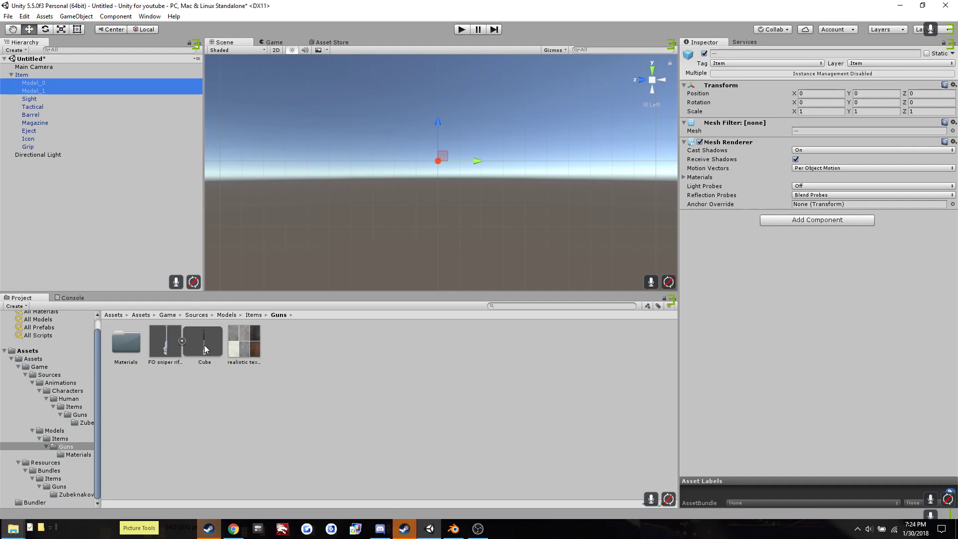
pyautogui.moveTo(204, 348); pyautogui.dragTo(821, 133)
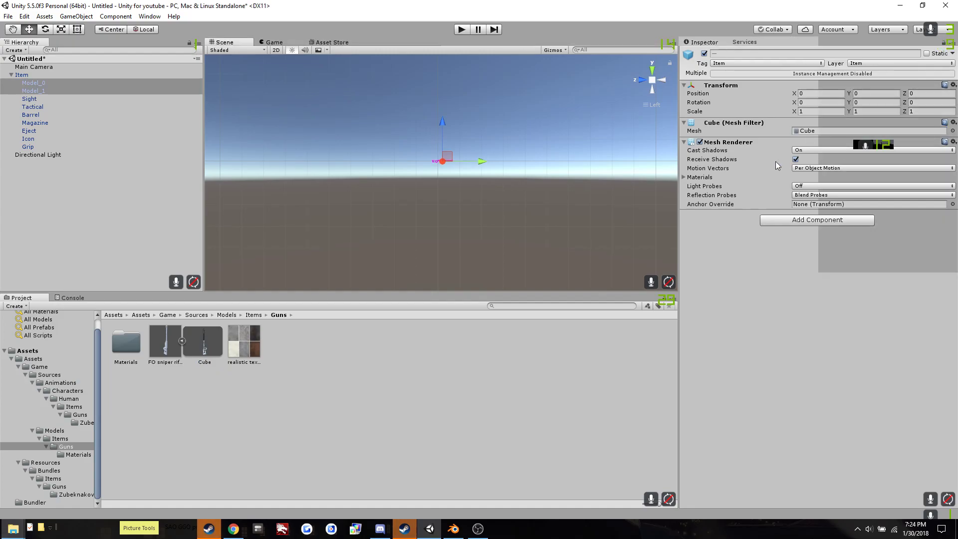
# - Set the sniper rifle model's import scale factor to 10 and apply the change
pyautogui.click(167, 340)
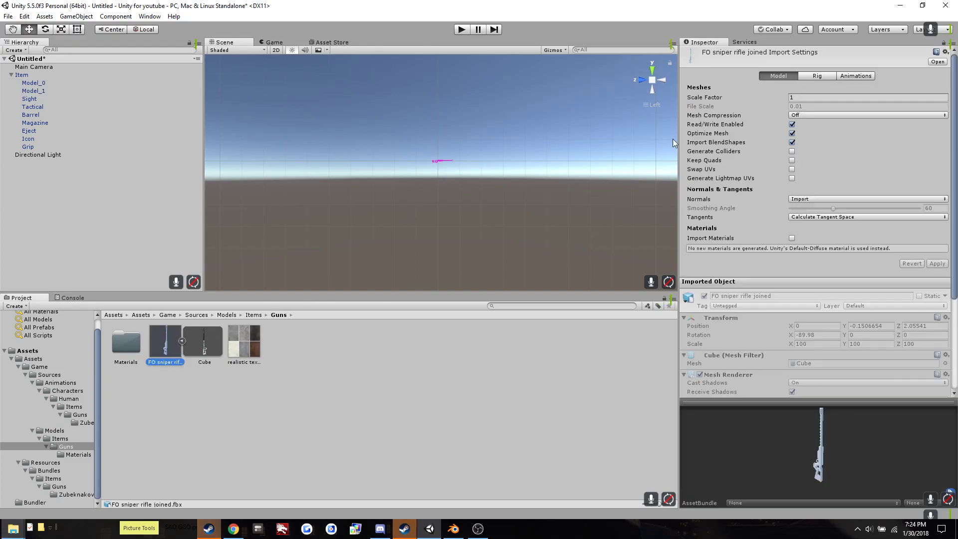
pyautogui.click(22, 75)
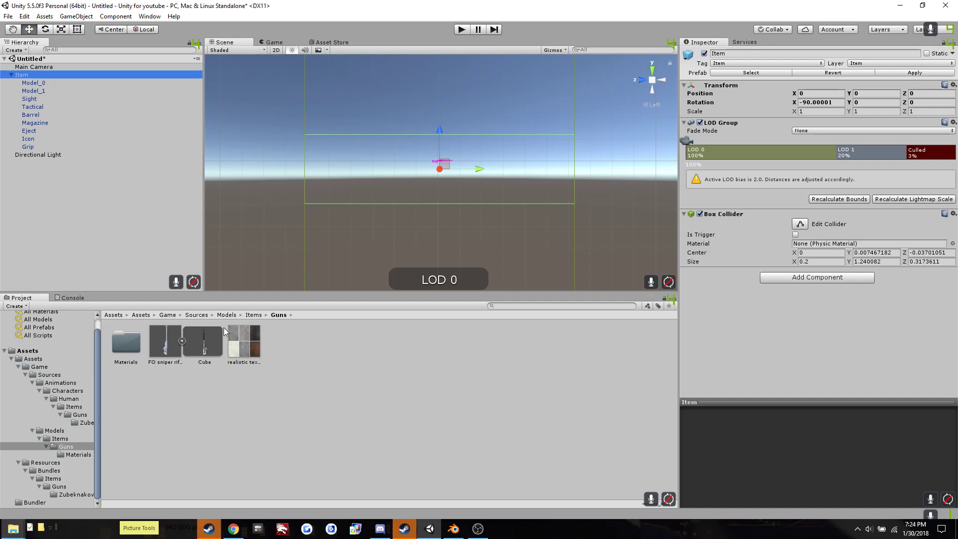
pyautogui.click(168, 341)
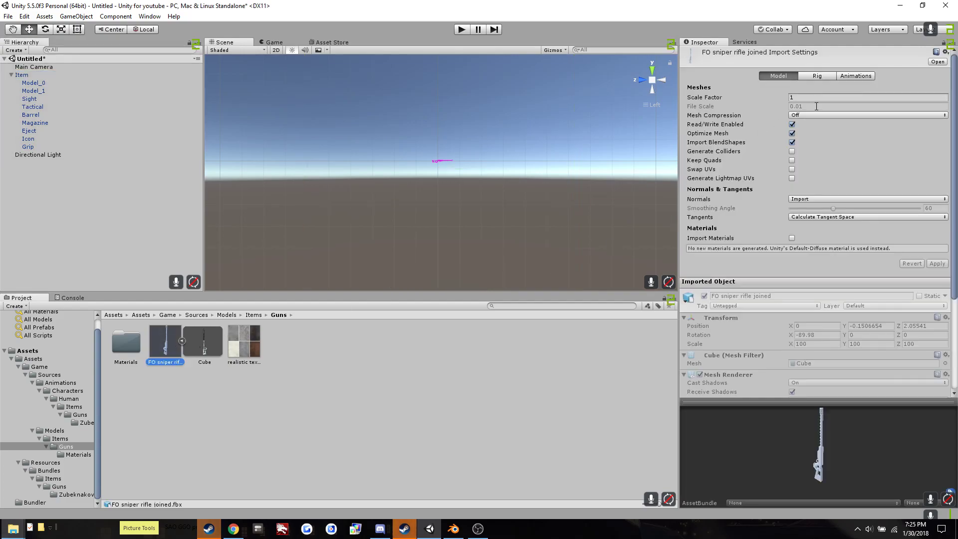
pyautogui.click(806, 97)
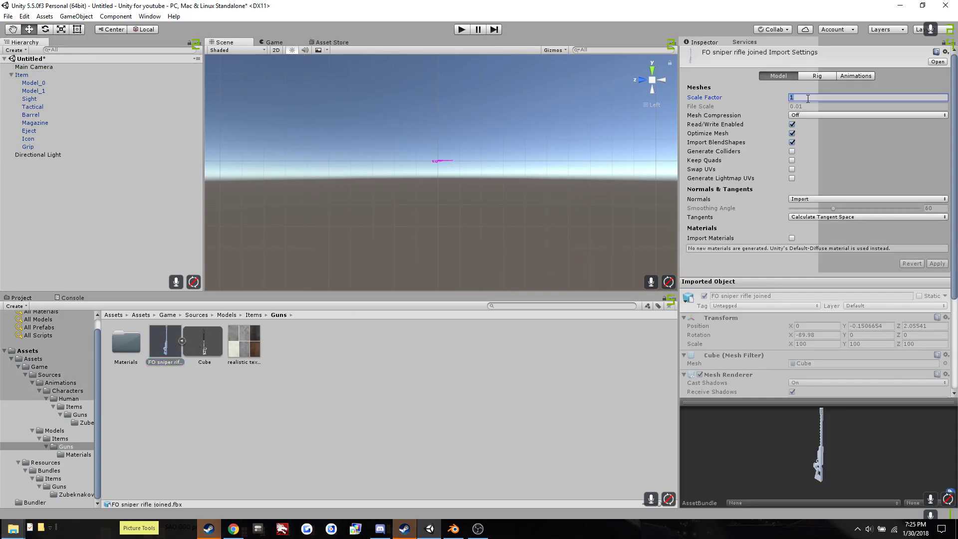
pyautogui.write('10')
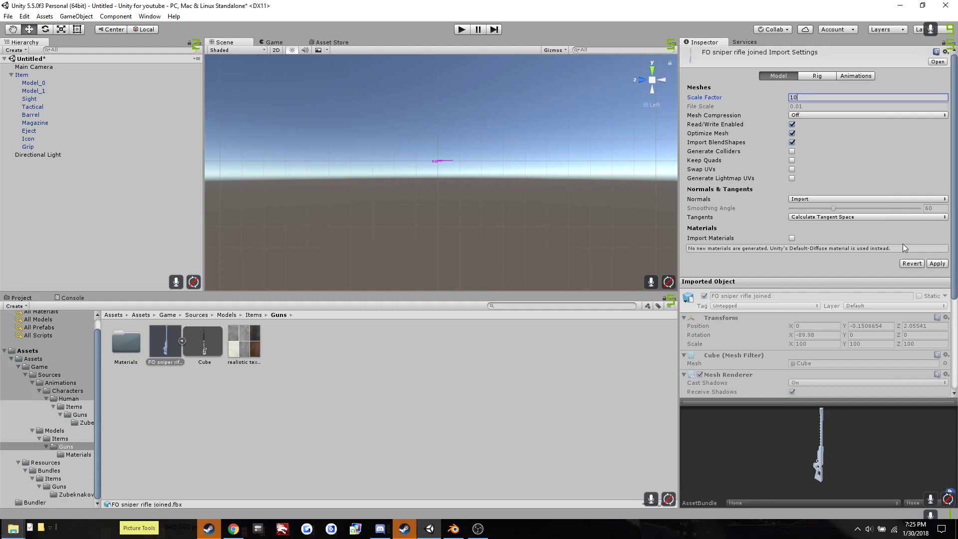
pyautogui.click(939, 264)
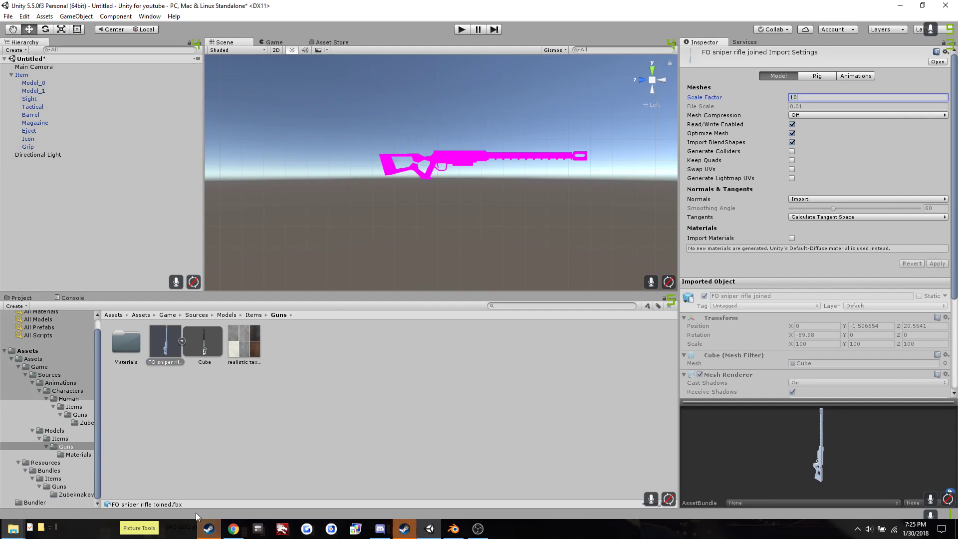
# - Switch to File Explorer, locate the Animation.blend file from the Tools folder's parent, and return to Unity with the sniper rifle model selected
pyautogui.moveTo(210, 532)
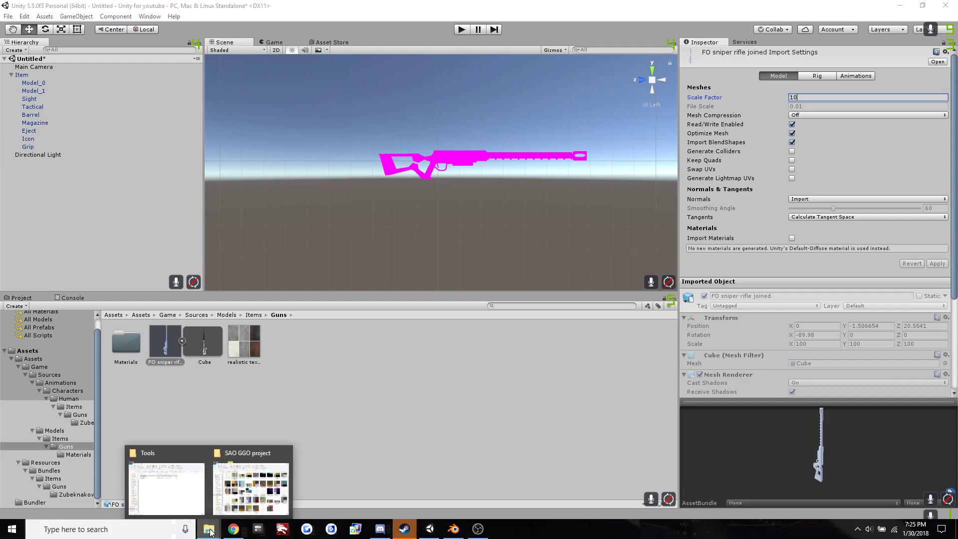
pyautogui.click(178, 484)
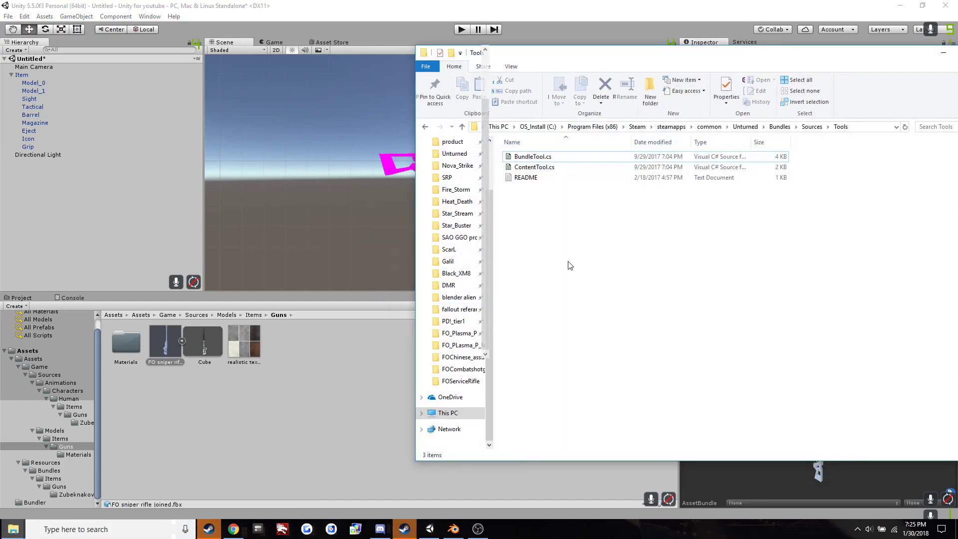
pyautogui.hotkey('alt', 'Up')
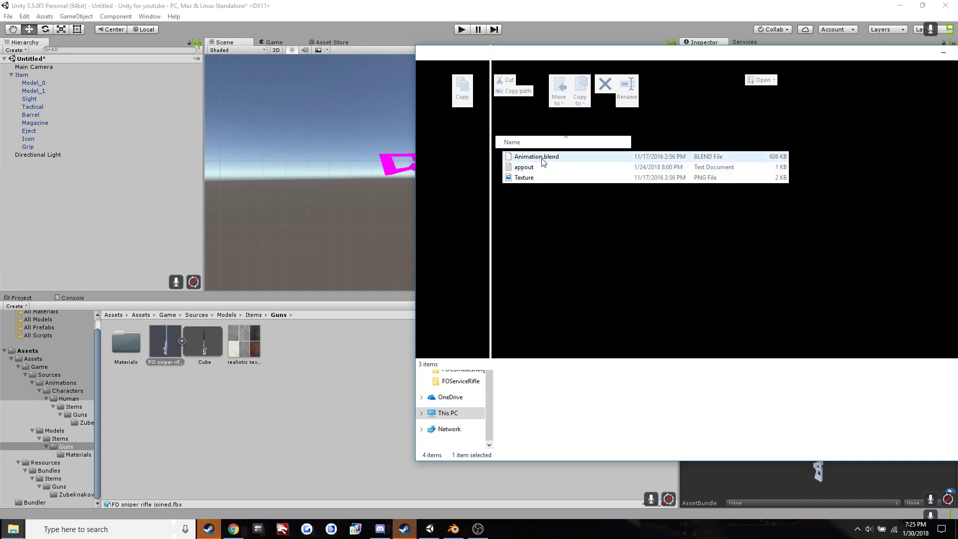
pyautogui.click(942, 52)
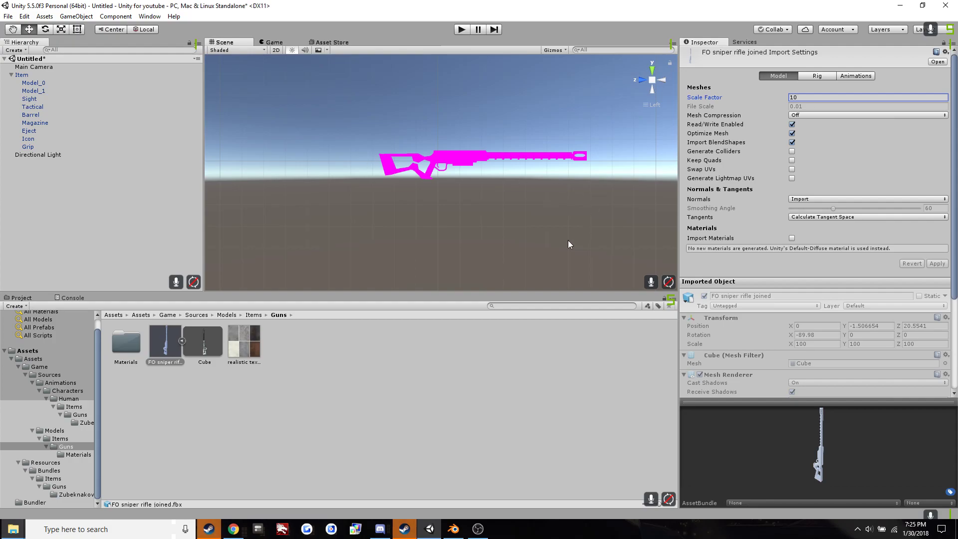
pyautogui.click(163, 346)
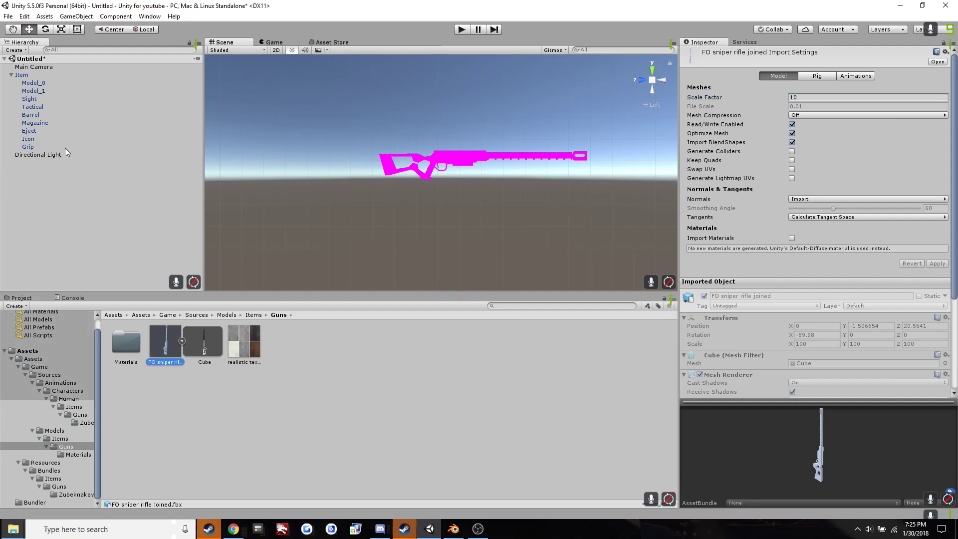
# - Set the sniper rifle model's import scale factor to 15 and apply the change
pyautogui.click(22, 78)
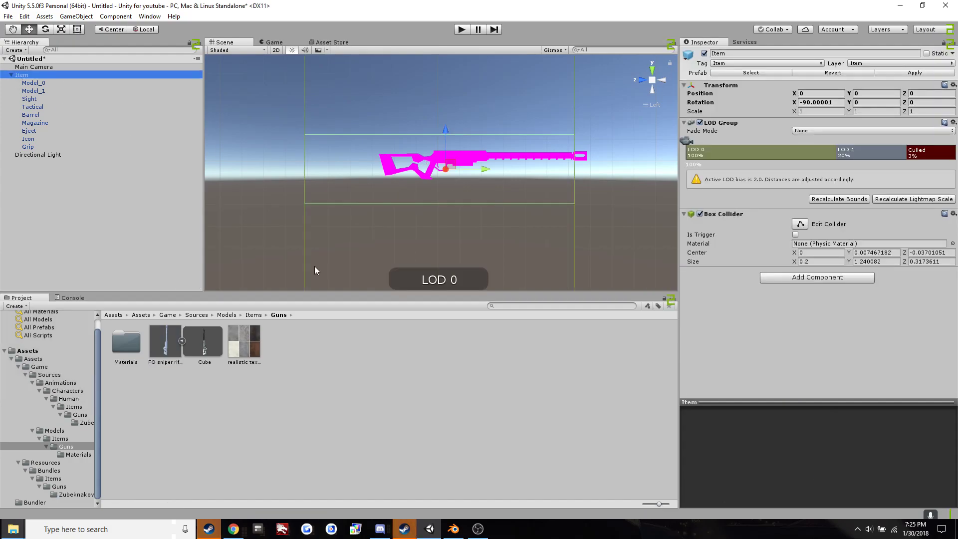
pyautogui.click(166, 340)
pyautogui.click(811, 98)
pyautogui.write('15')
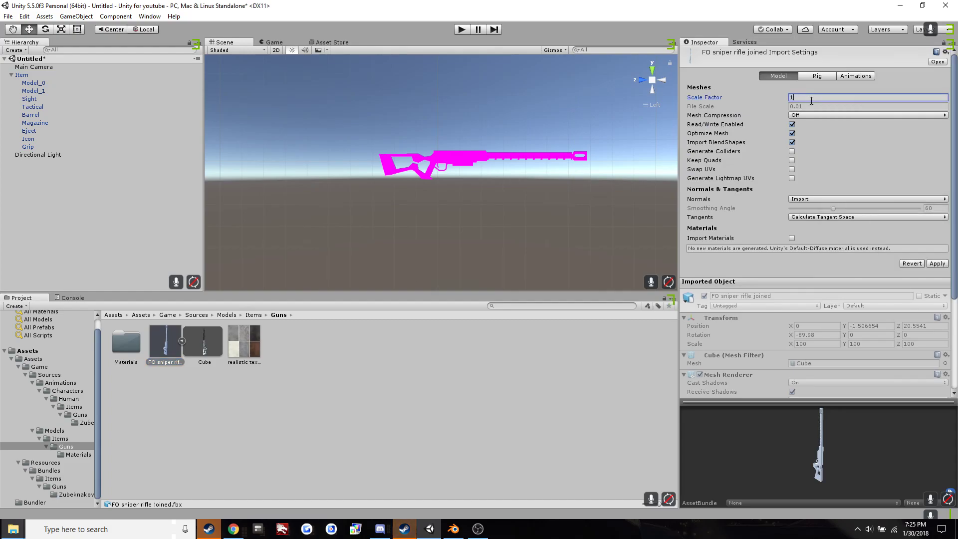
pyautogui.click(936, 263)
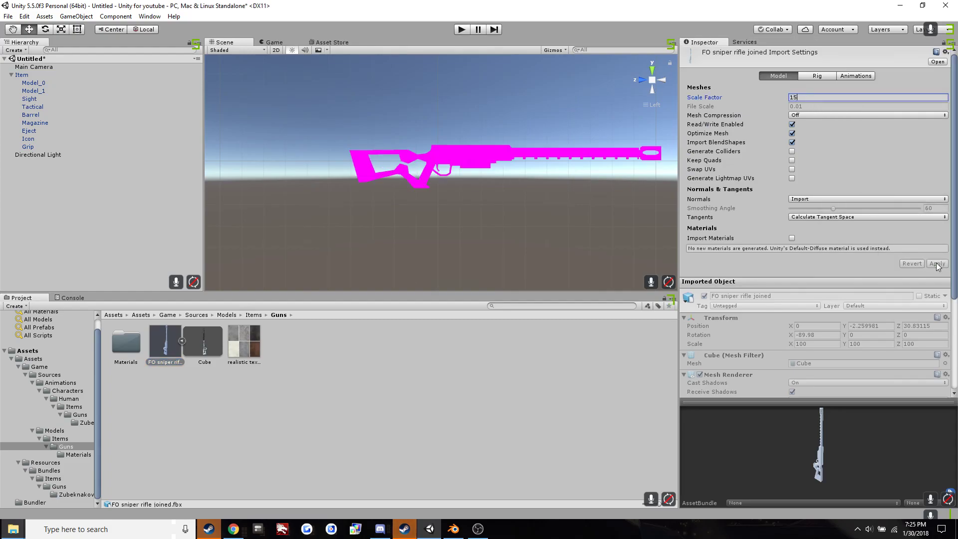
# - Set the sniper rifle model's import scale factor to 20, apply it, and inspect Item from the back and left views
pyautogui.click(20, 75)
pyautogui.click(165, 343)
pyautogui.click(798, 98)
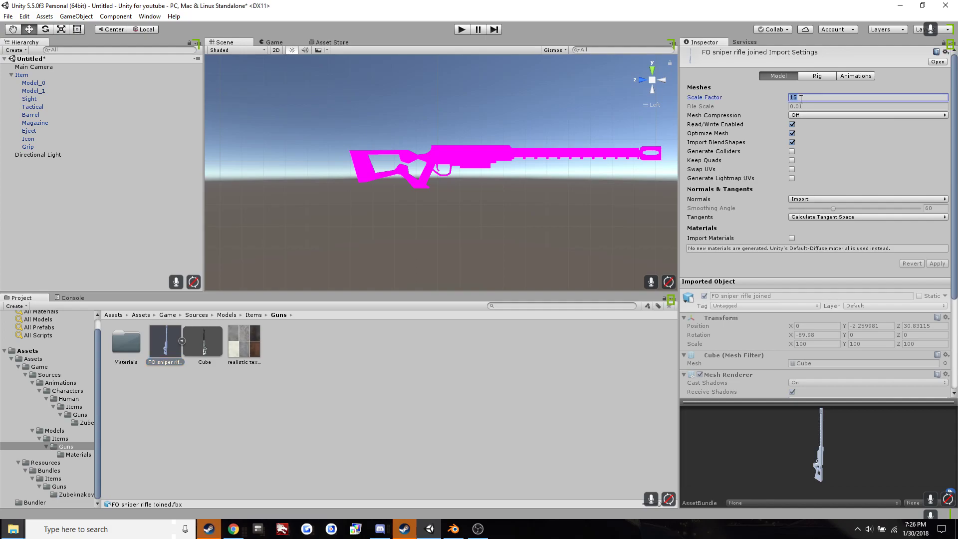
pyautogui.write('20')
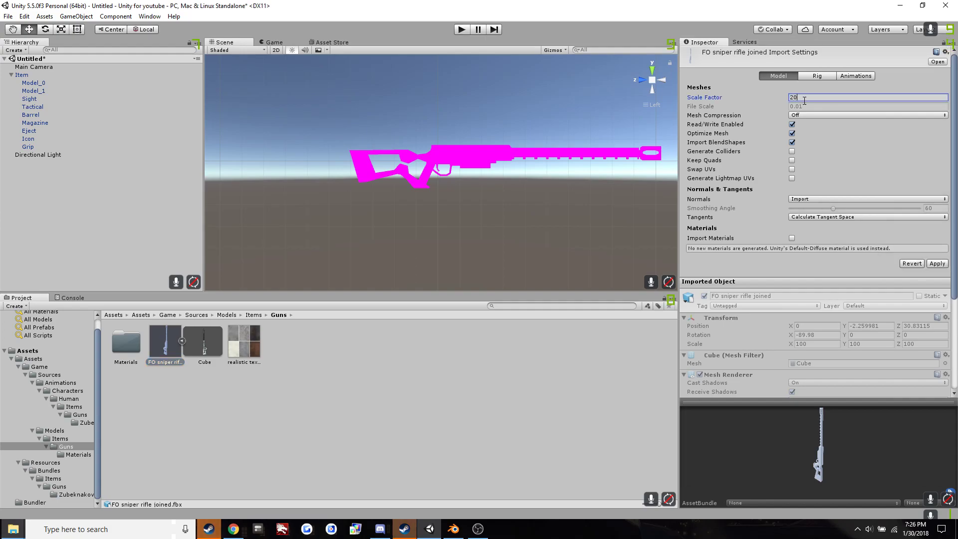
pyautogui.click(937, 264)
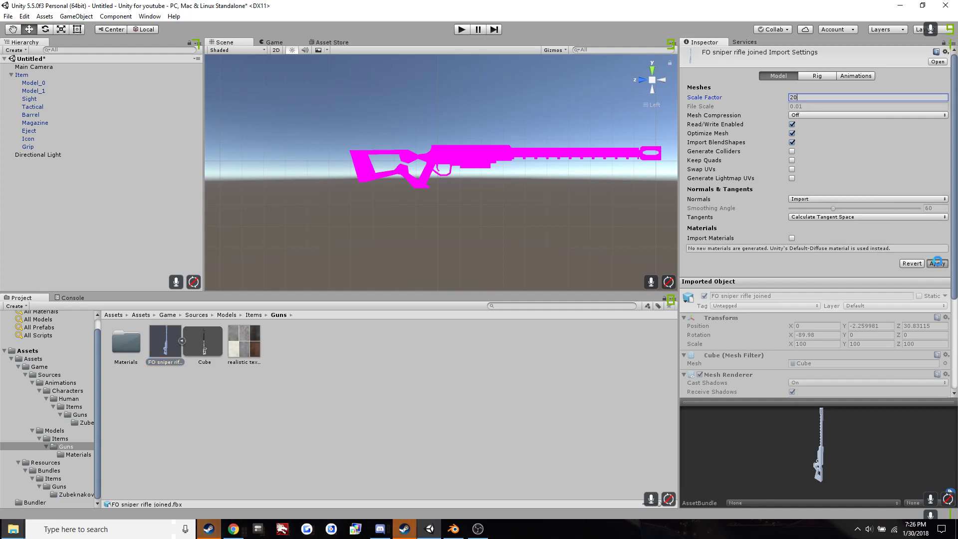
pyautogui.click(23, 76)
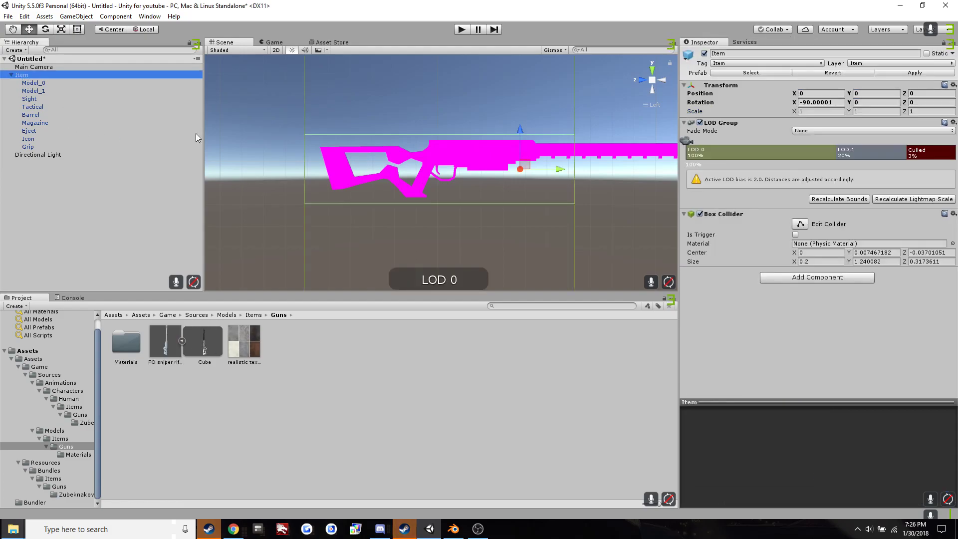
pyautogui.moveTo(512, 214); pyautogui.dragTo(436, 207, button='middle')
pyautogui.click(666, 82)
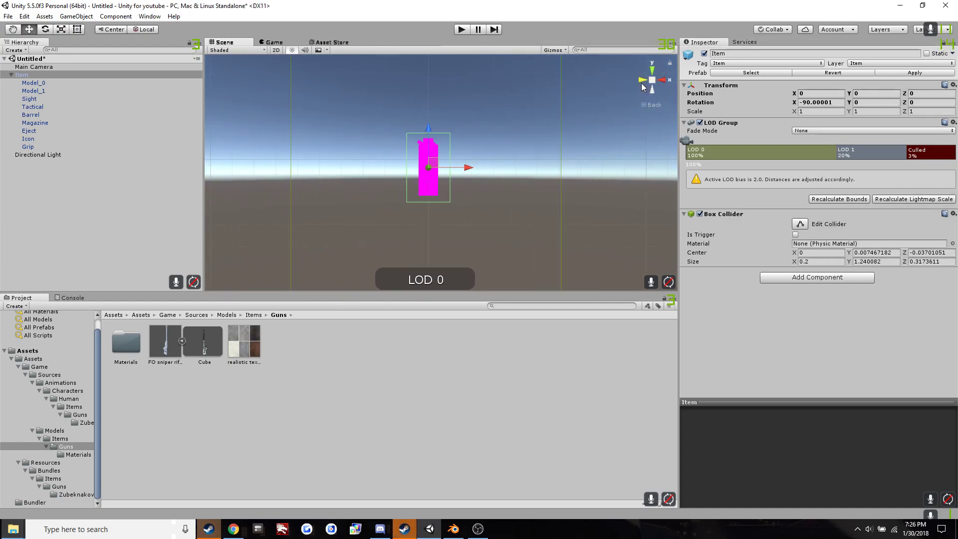
pyautogui.click(643, 86)
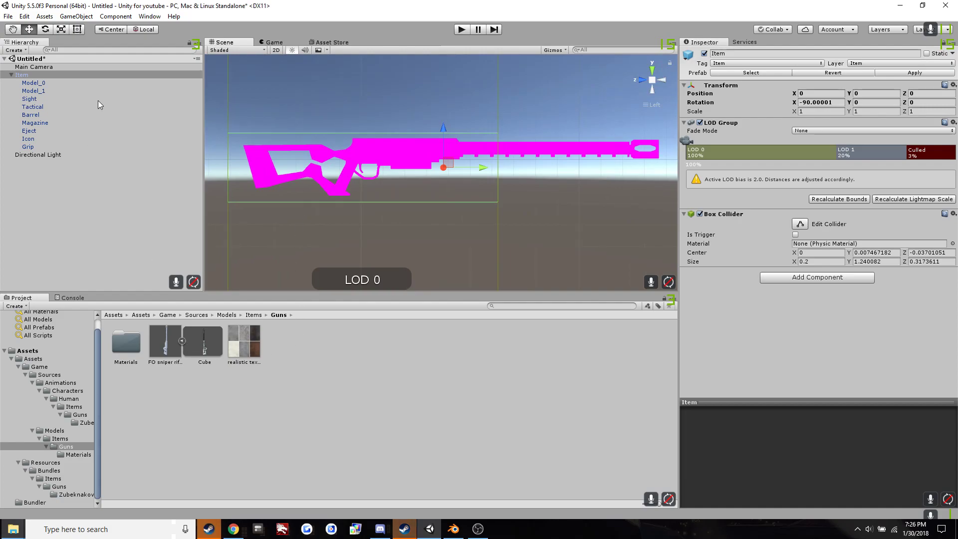
# - Apply the realistic texture from the Guns models folder to the rifle meshes of Model_0 and Model_1
pyautogui.click(44, 83)
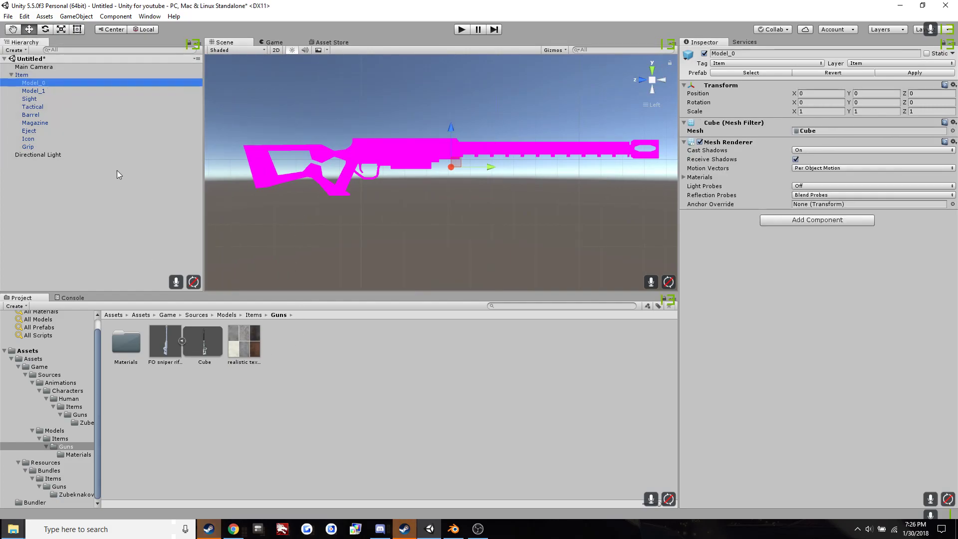
pyautogui.moveTo(243, 345); pyautogui.dragTo(398, 157)
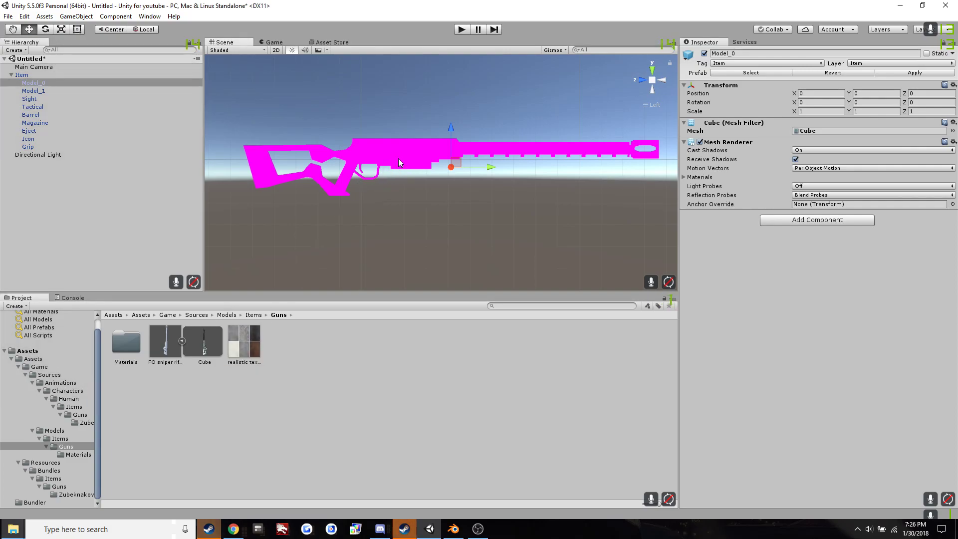
pyautogui.click(33, 92)
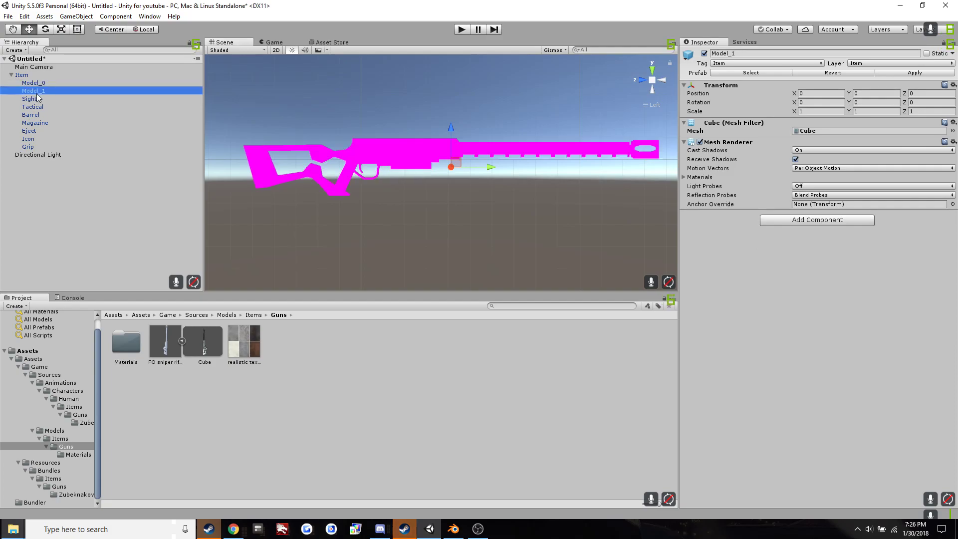
pyautogui.moveTo(249, 346); pyautogui.dragTo(384, 156)
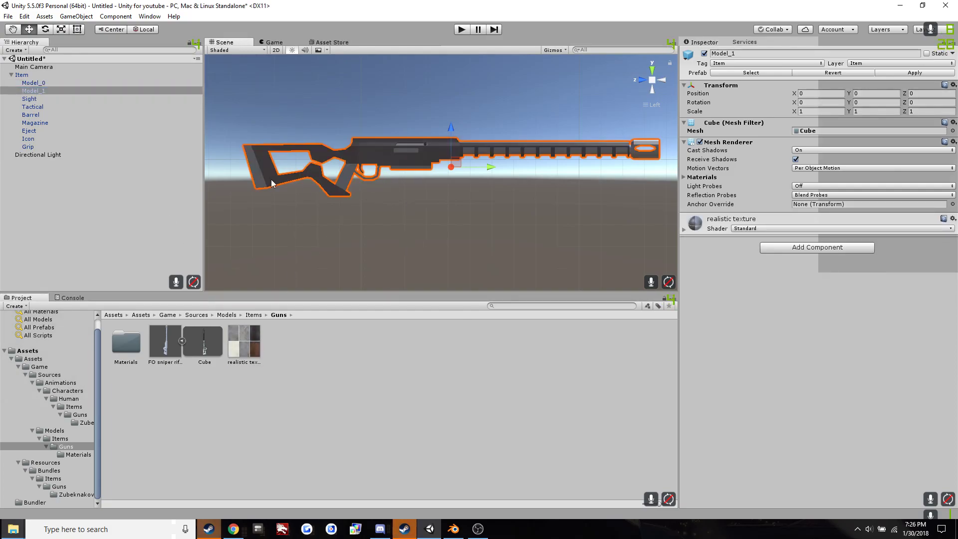
# - Extend Item's Box Collider past the rifle's muzzle to a Y size of about 2.0 and recalculate the LOD Group bounds
pyautogui.click(23, 75)
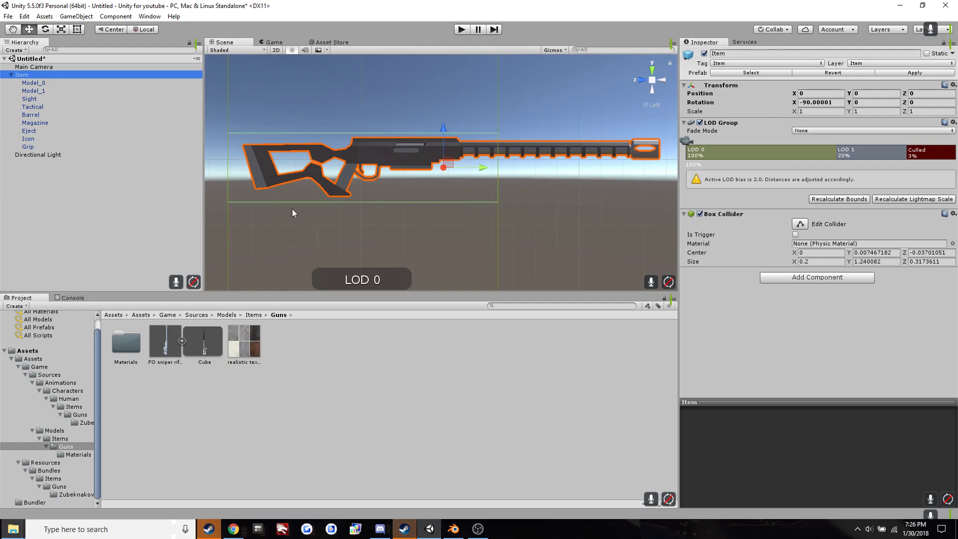
pyautogui.moveTo(377, 205)
pyautogui.mouseDown(button='middle')
pyautogui.moveTo(427, 186)
pyautogui.moveTo(349, 208)
pyautogui.moveTo(369, 206)
pyautogui.mouseUp(button='middle')
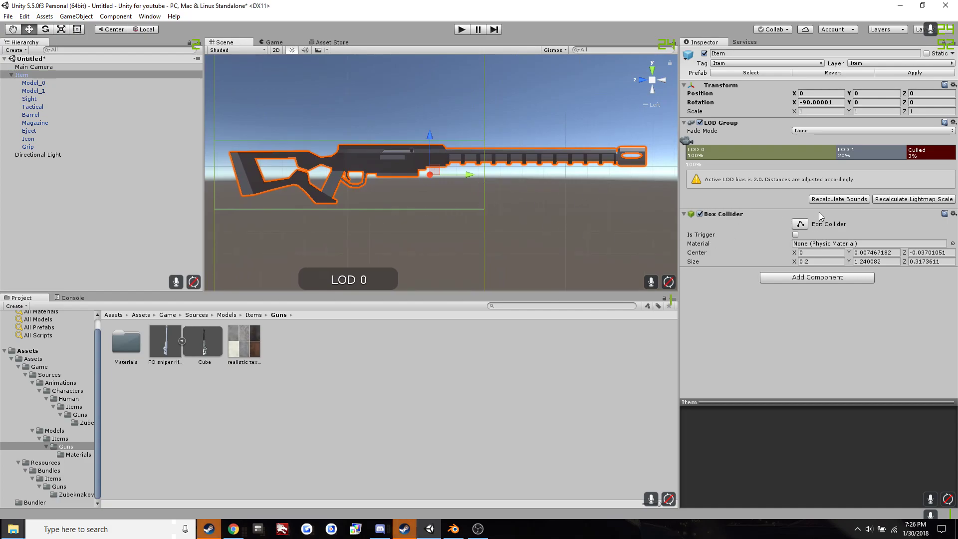
pyautogui.click(801, 222)
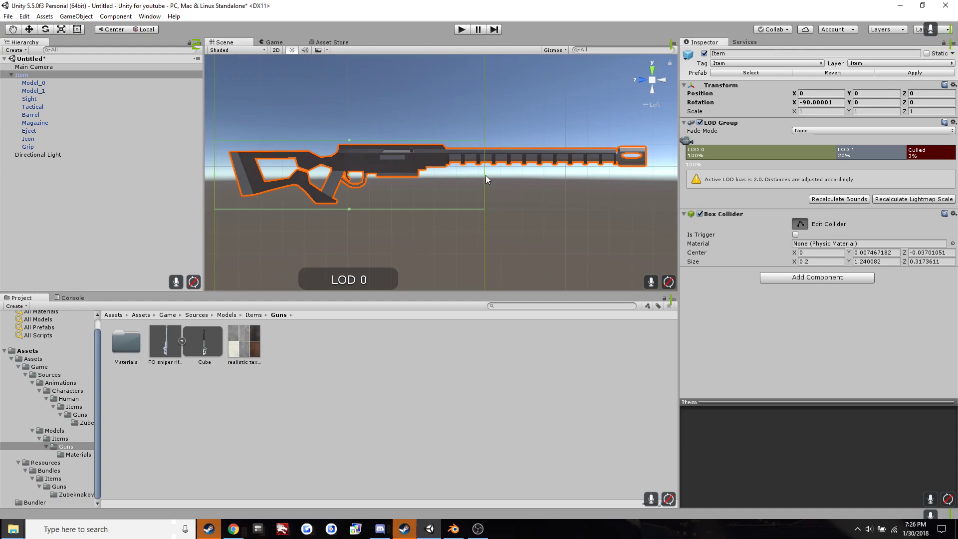
pyautogui.moveTo(485, 180); pyautogui.dragTo(650, 189)
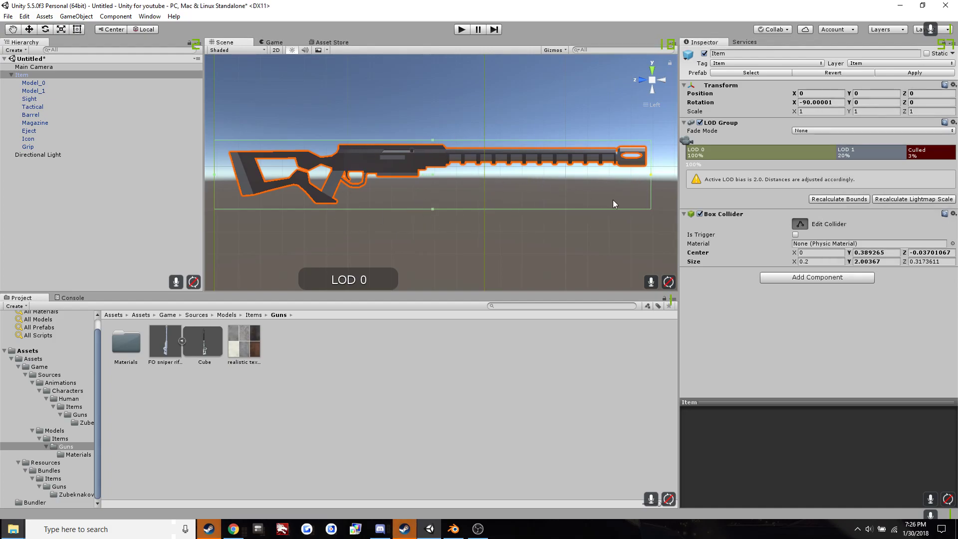
pyautogui.press('w')
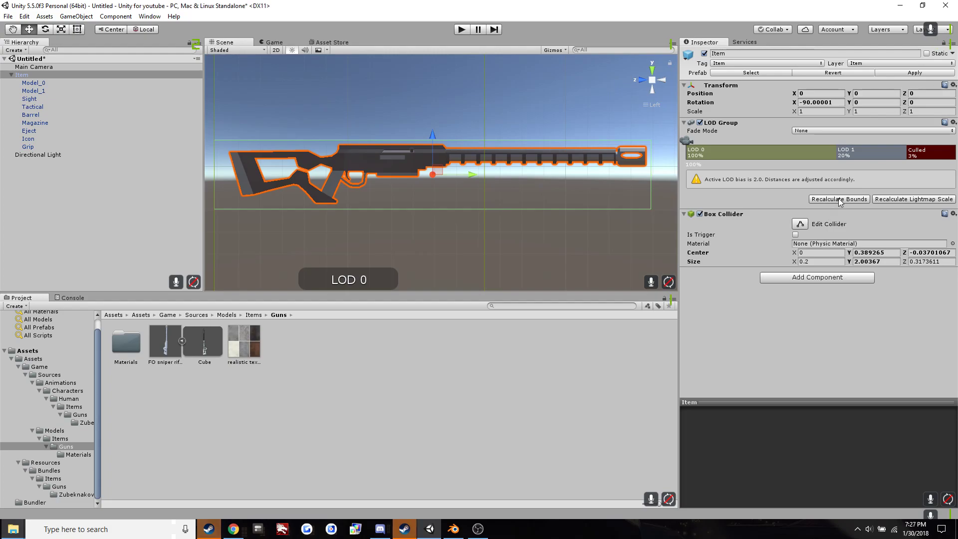
pyautogui.click(839, 199)
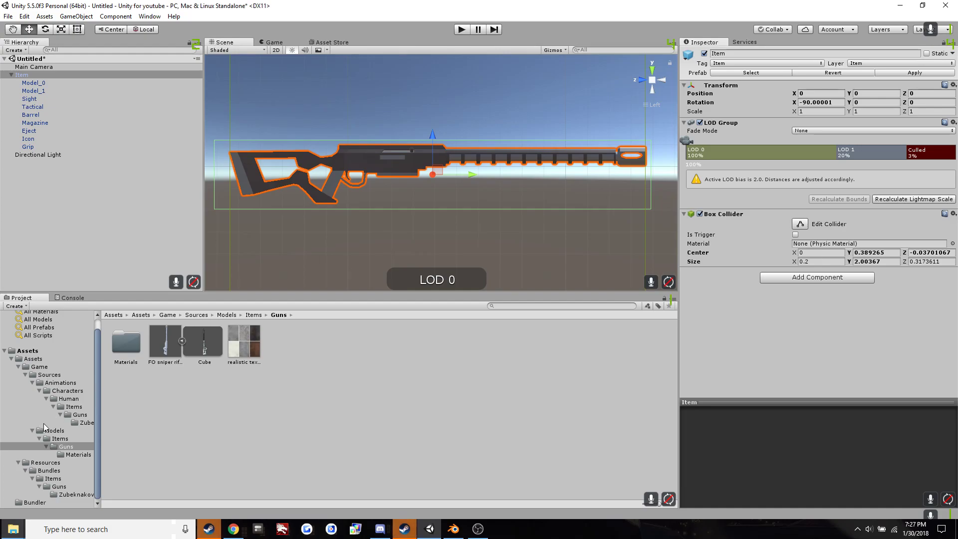
# - Open the Zubeknakov resources folder and move the Sight point onto the rear of the receiver's top, at about Y -0.032, Z 0.101
pyautogui.click(75, 494)
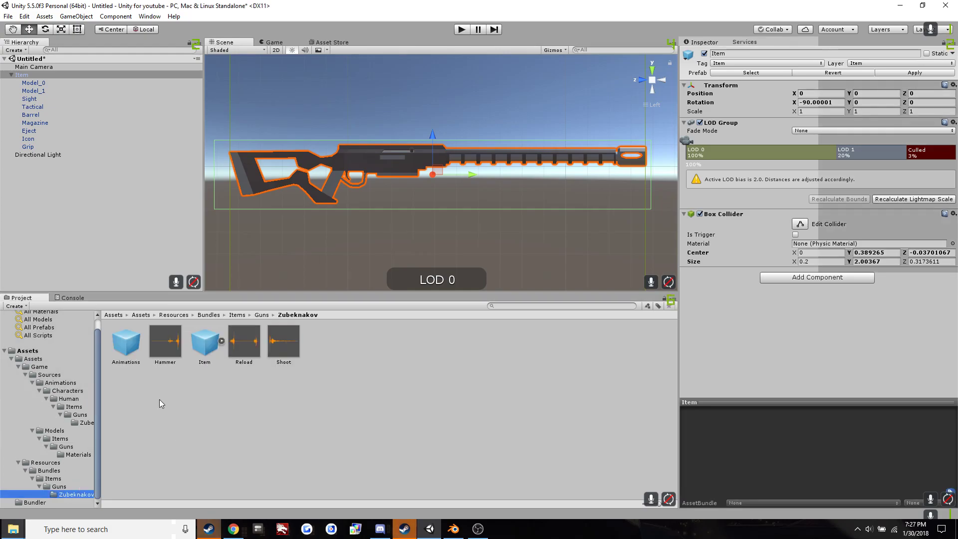
pyautogui.click(30, 100)
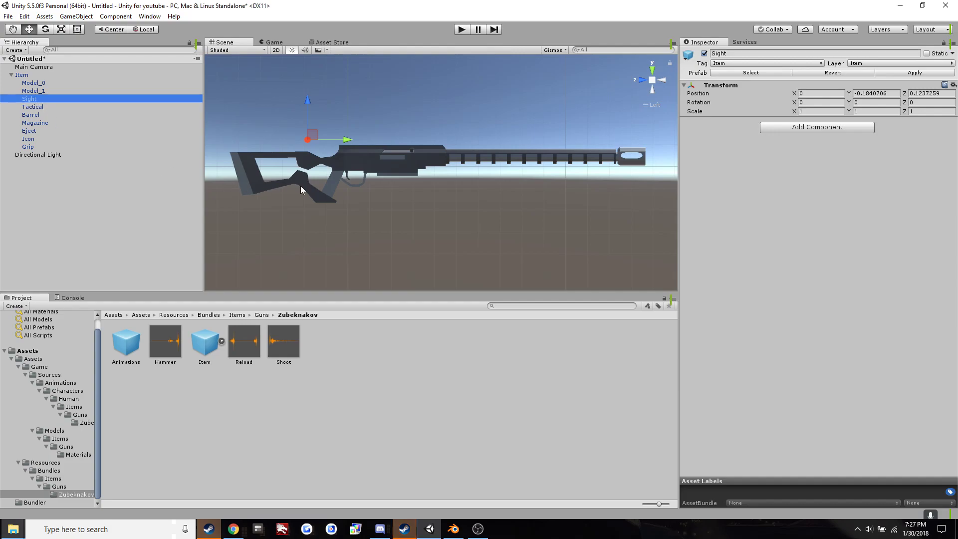
pyautogui.moveTo(361, 140); pyautogui.dragTo(385, 141)
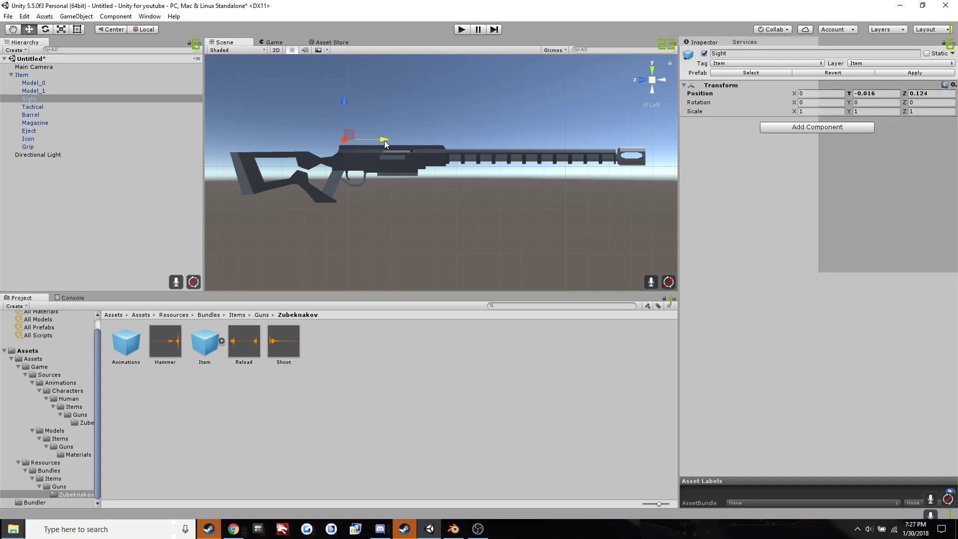
pyautogui.moveTo(346, 99); pyautogui.dragTo(349, 105)
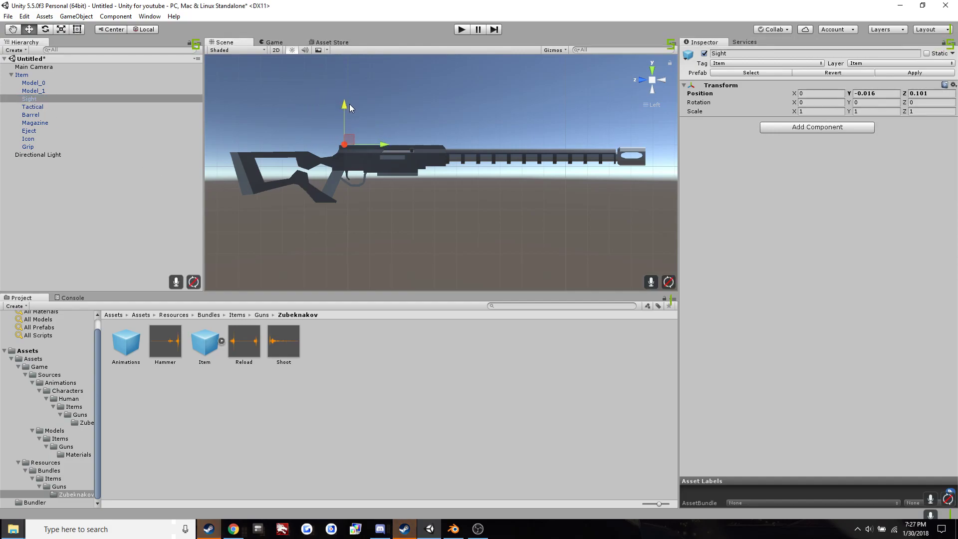
pyautogui.moveTo(377, 193)
pyautogui.mouseDown(button='middle')
pyautogui.moveTo(391, 196)
pyautogui.moveTo(376, 206)
pyautogui.moveTo(385, 206)
pyautogui.mouseUp(button='middle')
pyautogui.scroll(7, 375, 207)
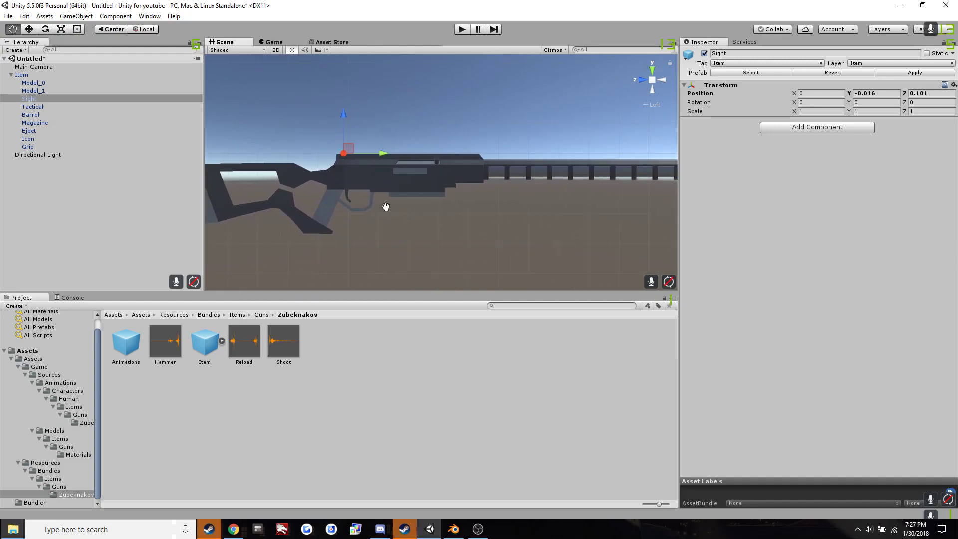
pyautogui.moveTo(377, 148); pyautogui.dragTo(357, 153)
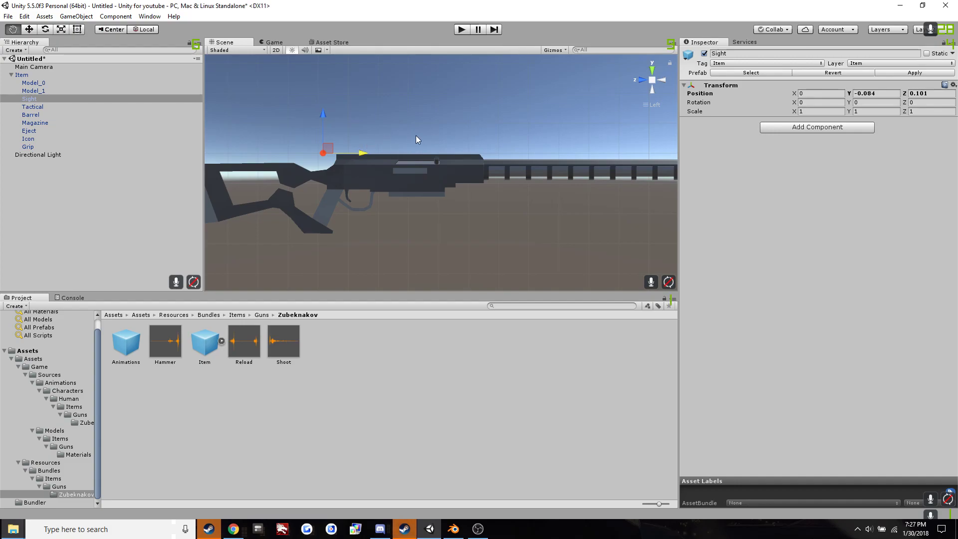
pyautogui.moveTo(362, 155); pyautogui.dragTo(378, 157)
# - Move the Tactical attachment point to the front of the rifle's receiver, at about Y 0.4, Z 0.038
pyautogui.click(42, 105)
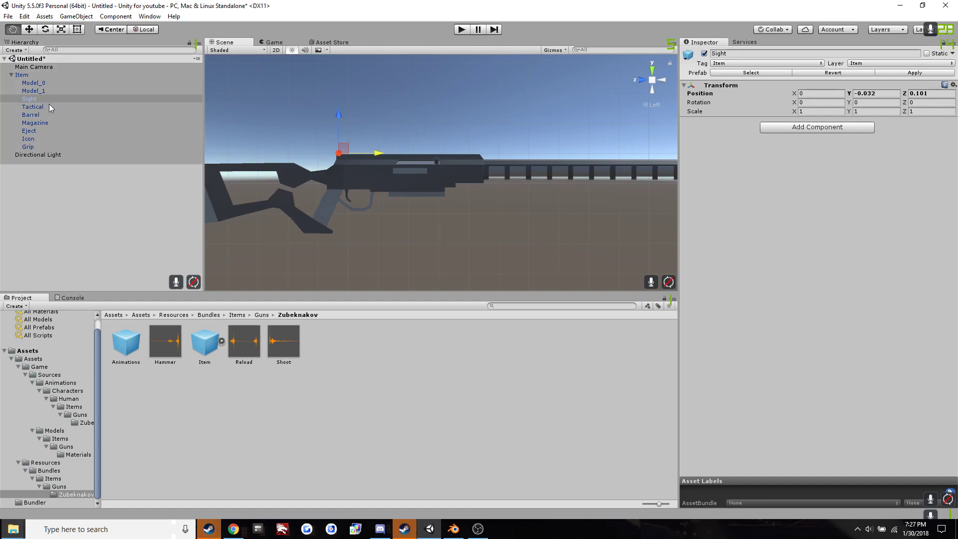
pyautogui.click(42, 105)
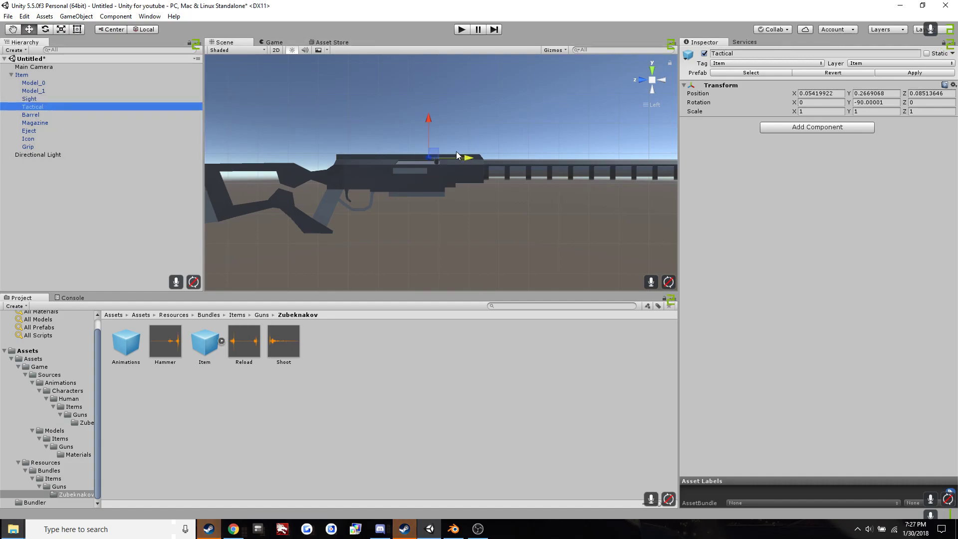
pyautogui.moveTo(458, 160); pyautogui.dragTo(488, 159)
pyautogui.moveTo(462, 117); pyautogui.dragTo(467, 131)
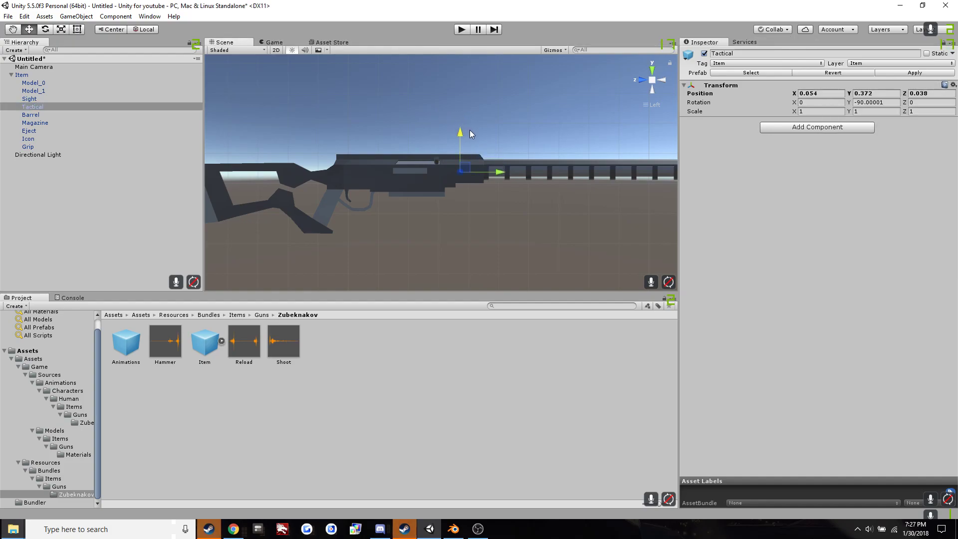
pyautogui.moveTo(502, 175); pyautogui.dragTo(511, 175)
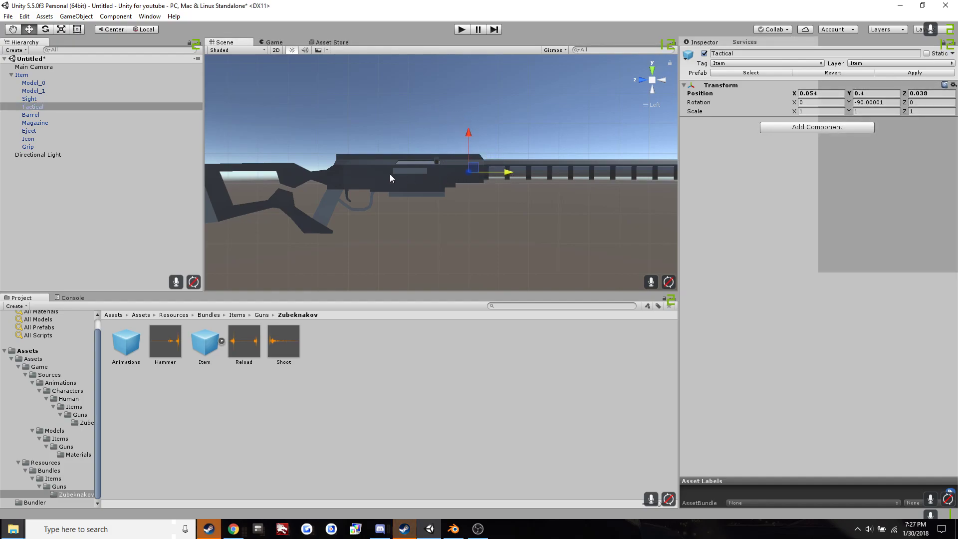
# - Move the Barrel attachment point to the base of the rifle's muzzle, at about Y 1.248, Z 0.042
pyautogui.click(31, 115)
pyautogui.scroll(-1, 424, 202)
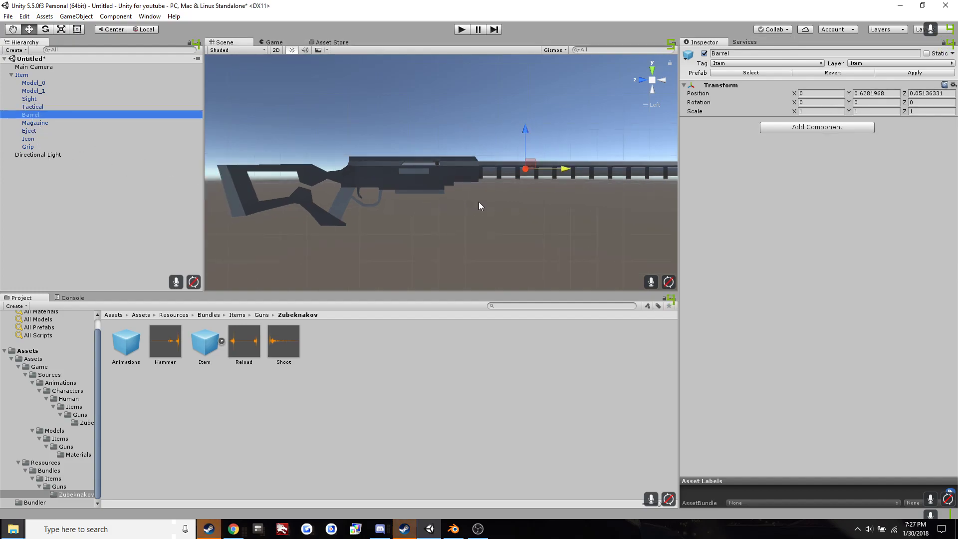
pyautogui.press('f')
pyautogui.moveTo(429, 163); pyautogui.dragTo(592, 190)
pyautogui.moveTo(555, 125); pyautogui.dragTo(554, 124)
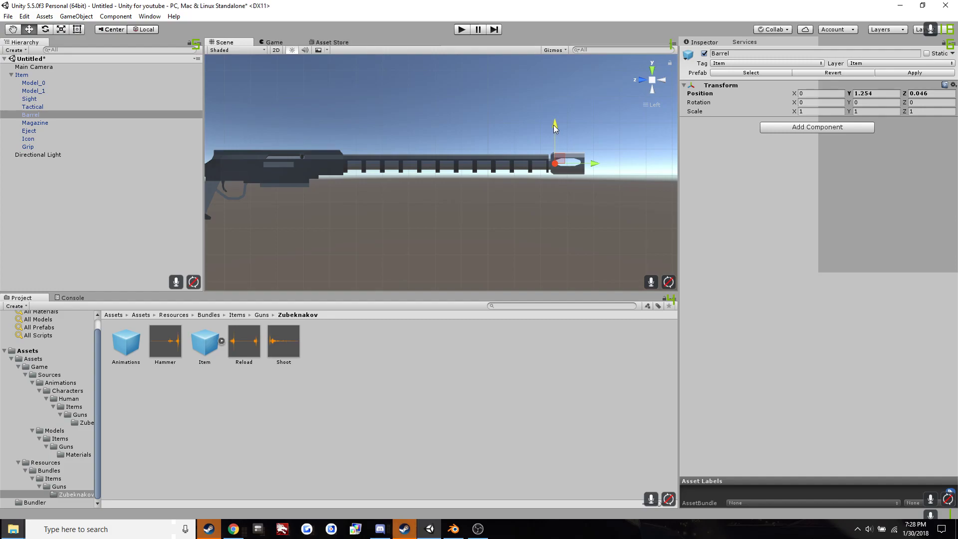
pyautogui.moveTo(551, 124); pyautogui.dragTo(550, 126)
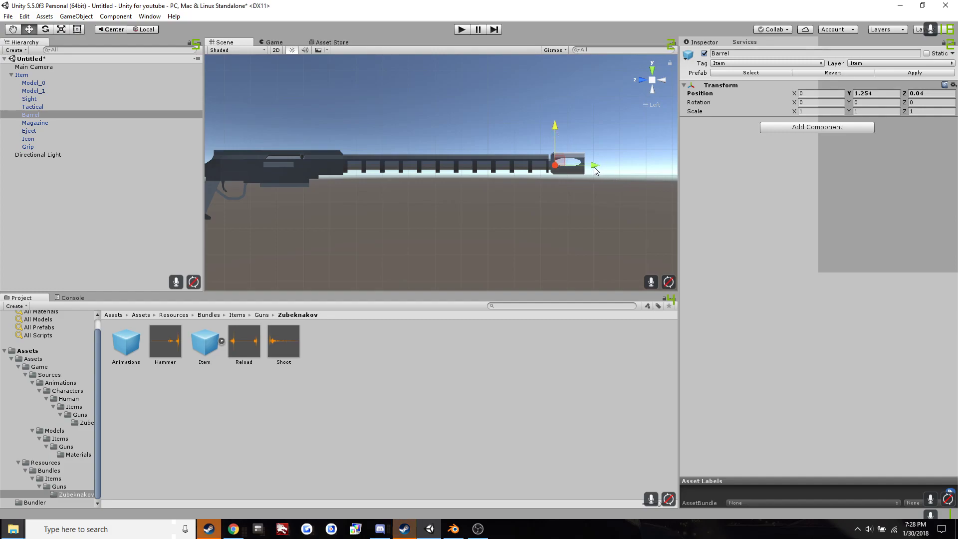
pyautogui.moveTo(595, 166); pyautogui.dragTo(592, 163)
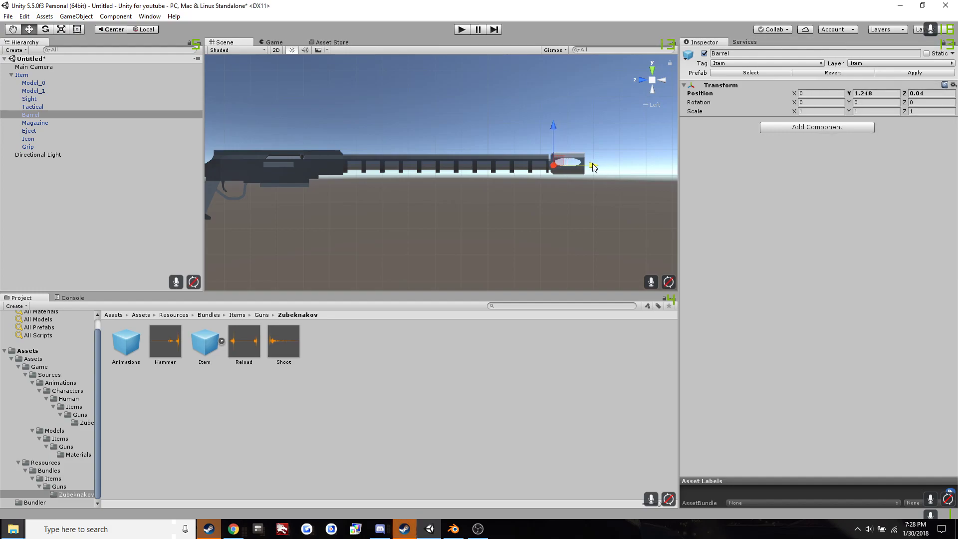
pyautogui.moveTo(554, 127); pyautogui.dragTo(551, 127)
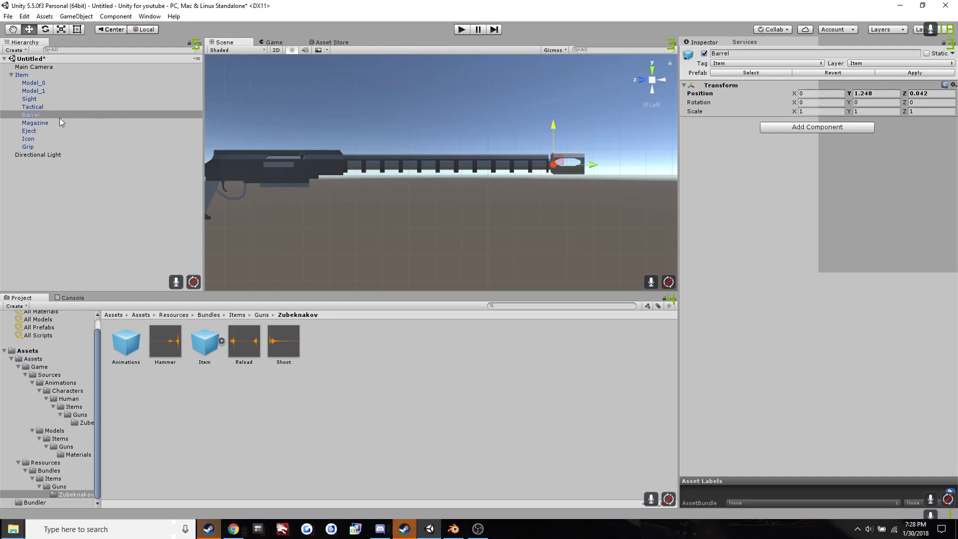
# - Review the Sight, Tactical and Barrel points, and move the Magazine point to the receiver's underside ahead of the trigger, at about Y 0.189, Z -0.033
pyautogui.click(28, 98)
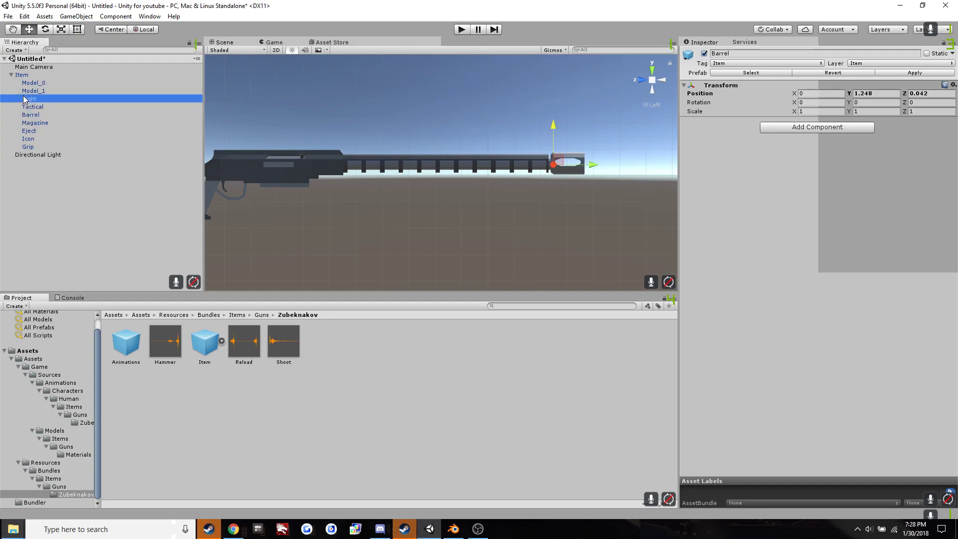
pyautogui.press('f')
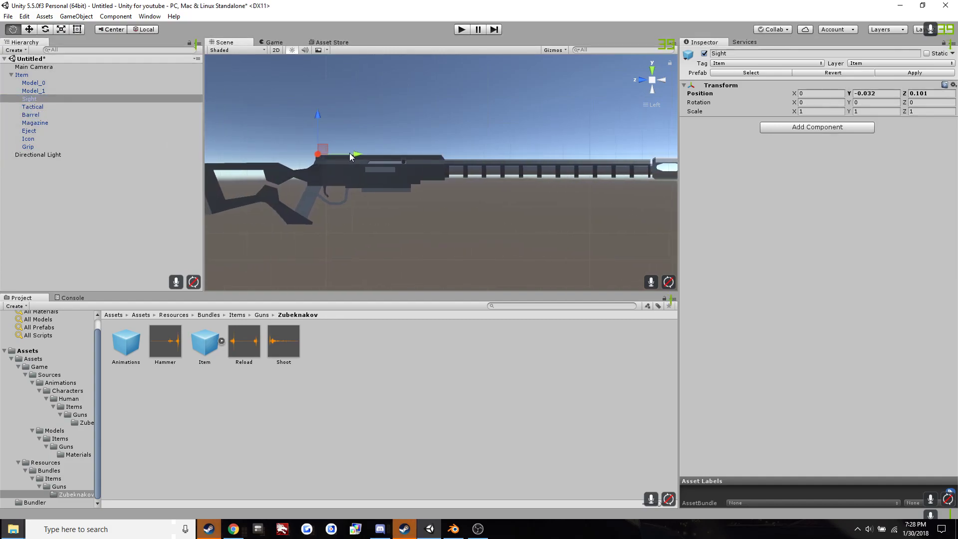
pyautogui.click(42, 106)
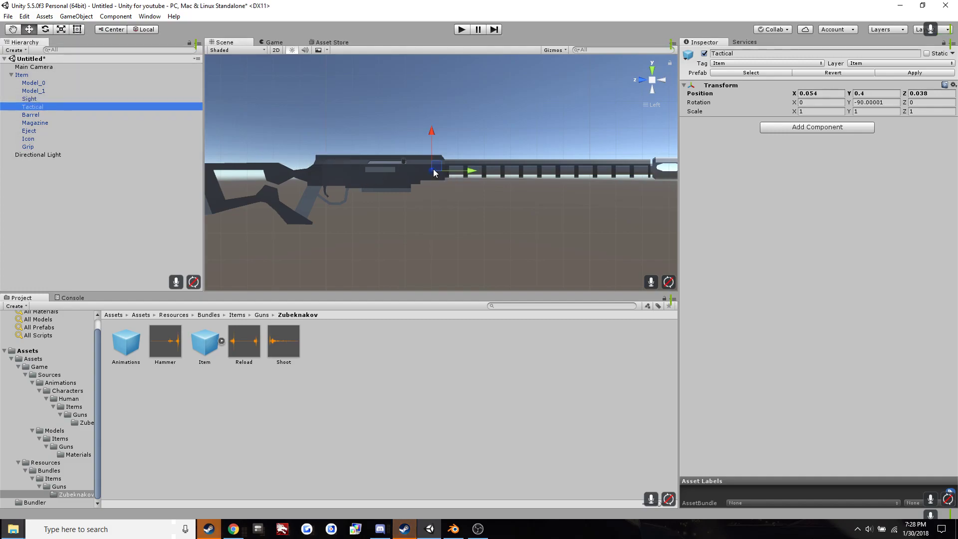
pyautogui.click(39, 118)
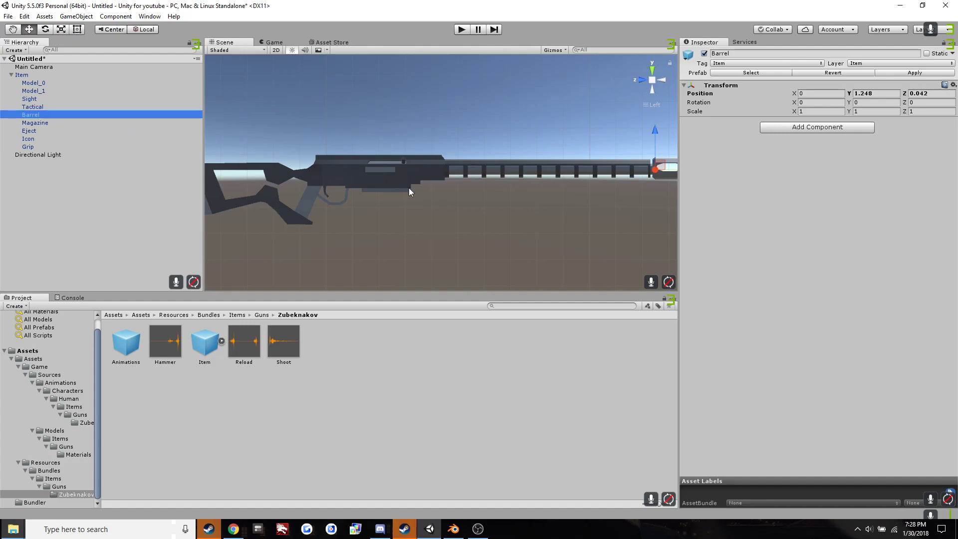
pyautogui.click(44, 125)
pyautogui.moveTo(367, 183); pyautogui.dragTo(419, 193)
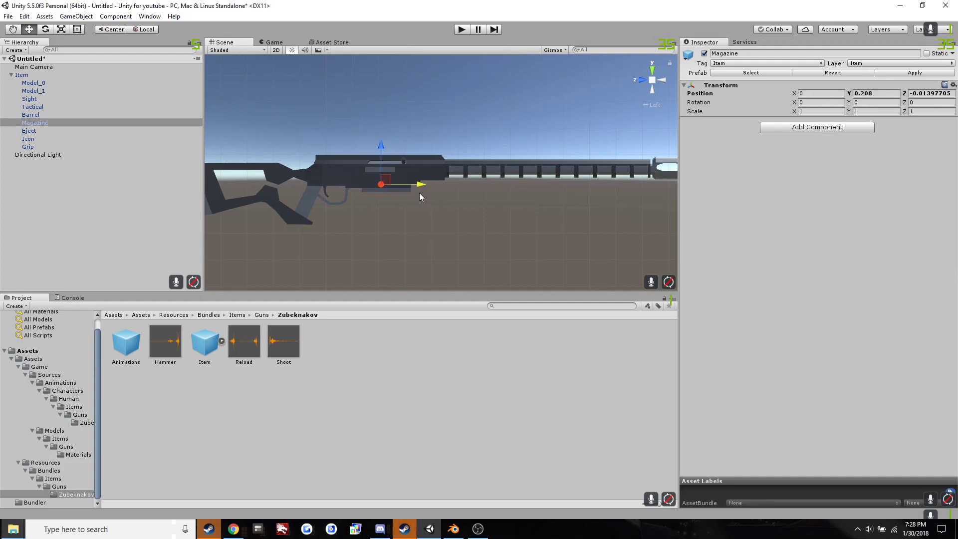
pyautogui.moveTo(381, 146); pyautogui.dragTo(384, 151)
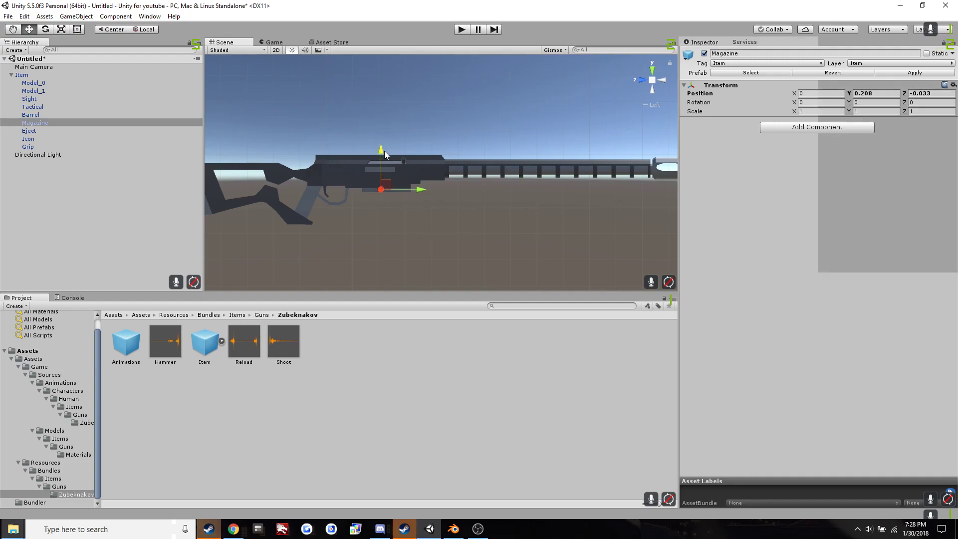
pyautogui.moveTo(417, 189); pyautogui.dragTo(414, 190)
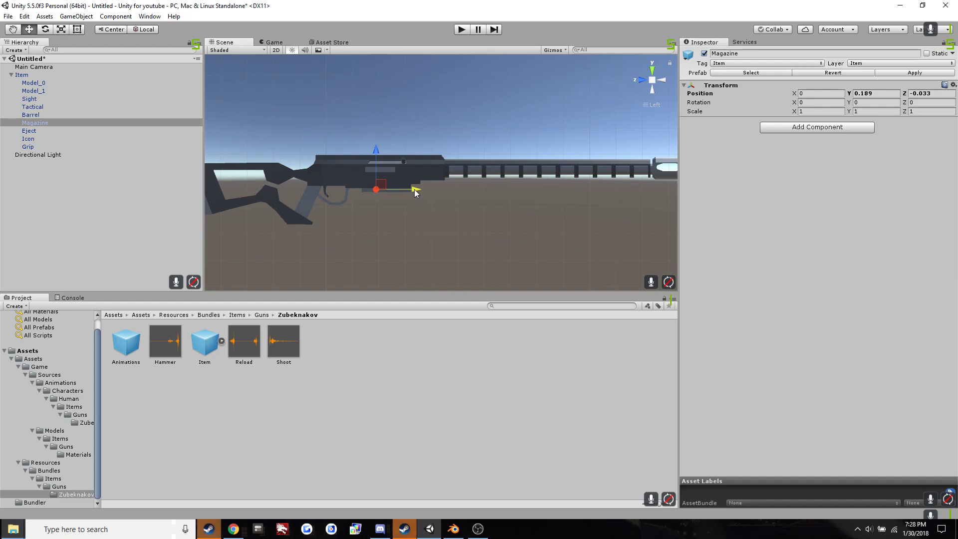
# - Select the Eject point of the Item prefab for placement on the rifle's receiver
pyautogui.click(37, 131)
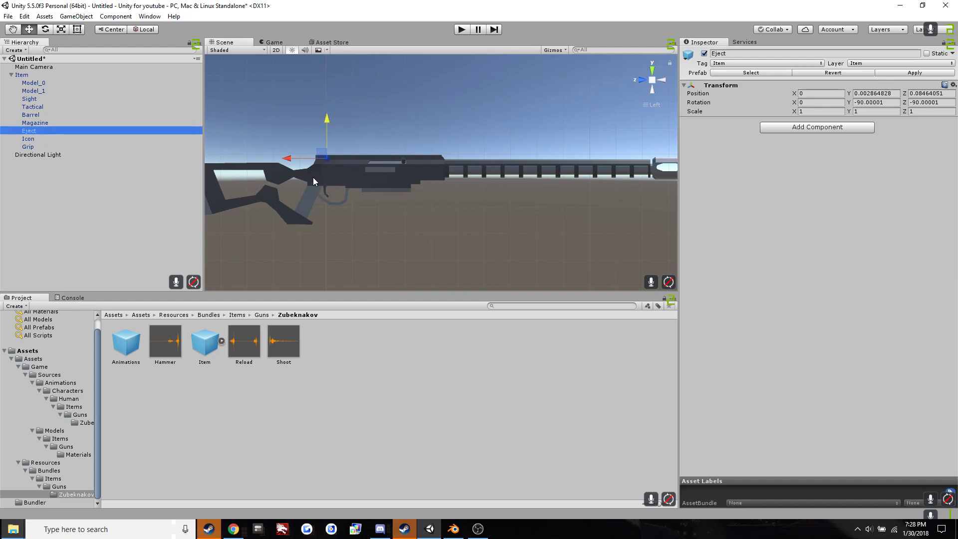
# - Move the Eject object along the rifle onto the ejection port, to about Y 0.237, Z 0.045
pyautogui.moveTo(319, 167); pyautogui.dragTo(349, 175)
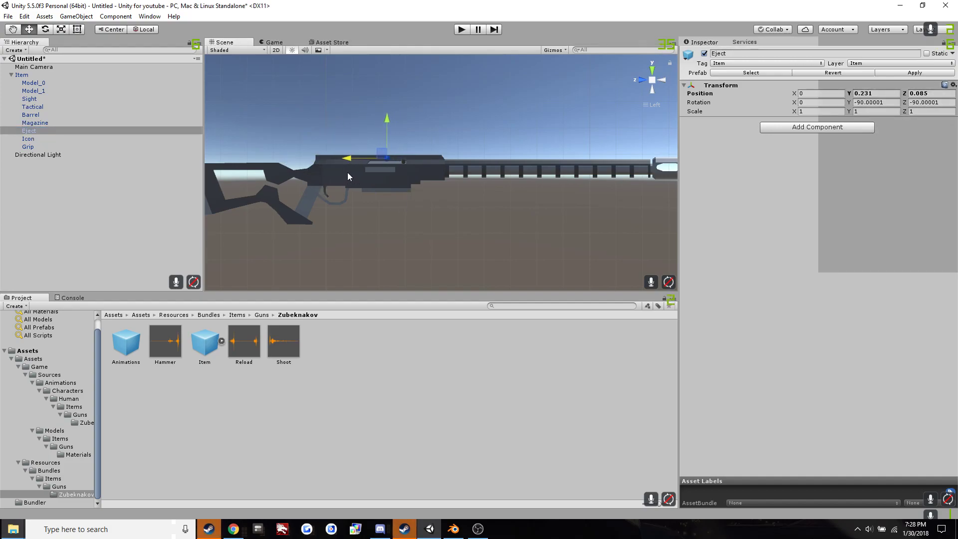
pyautogui.moveTo(387, 131); pyautogui.dragTo(388, 135)
pyautogui.moveTo(355, 170); pyautogui.dragTo(359, 170)
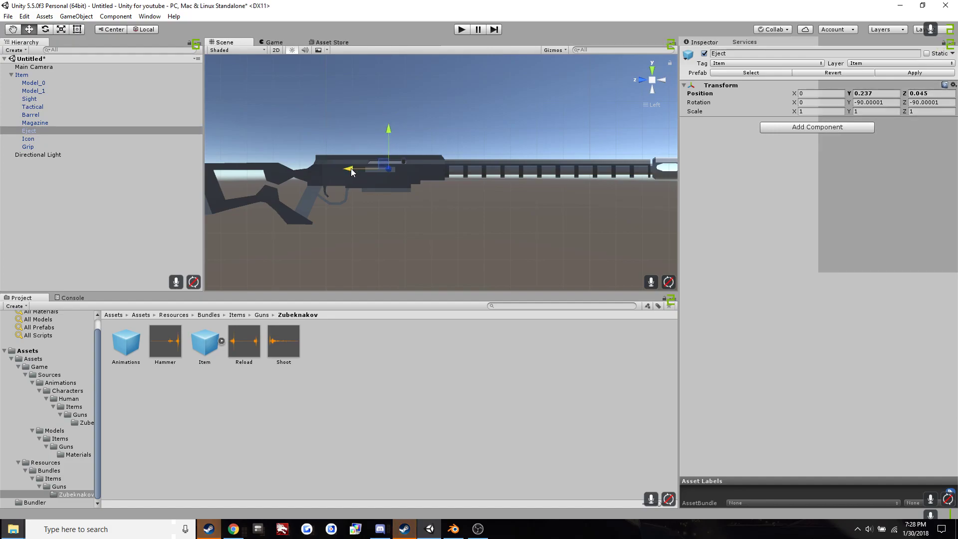
# - Move the Icon object toward the rifle's receiver, to about Y 0.186, Z 0.028, and add a Camera component to it
pyautogui.click(30, 138)
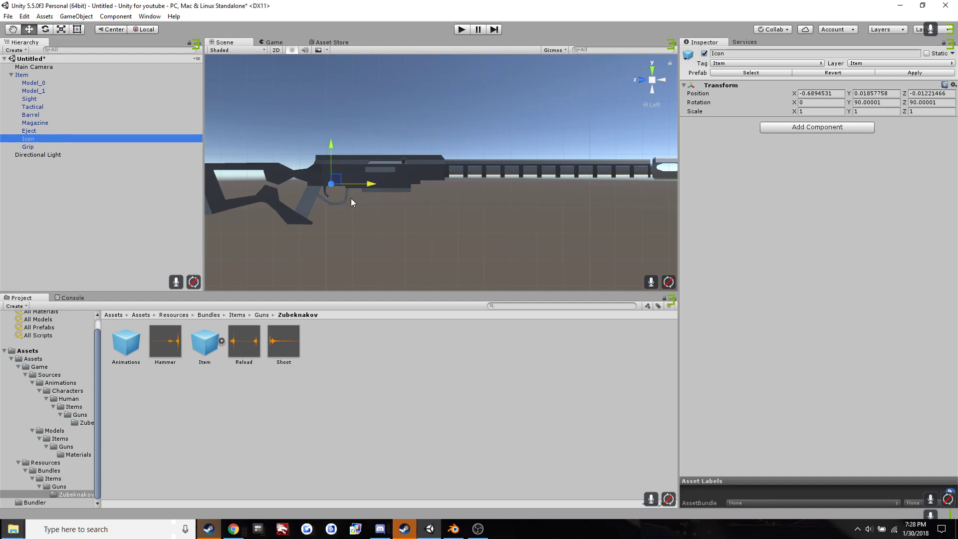
pyautogui.moveTo(366, 184); pyautogui.dragTo(417, 178)
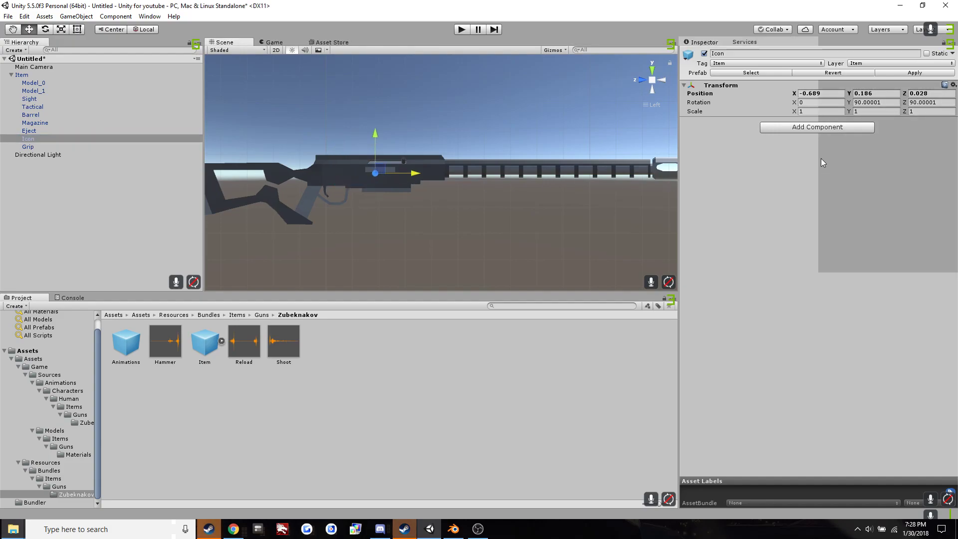
pyautogui.click(810, 127)
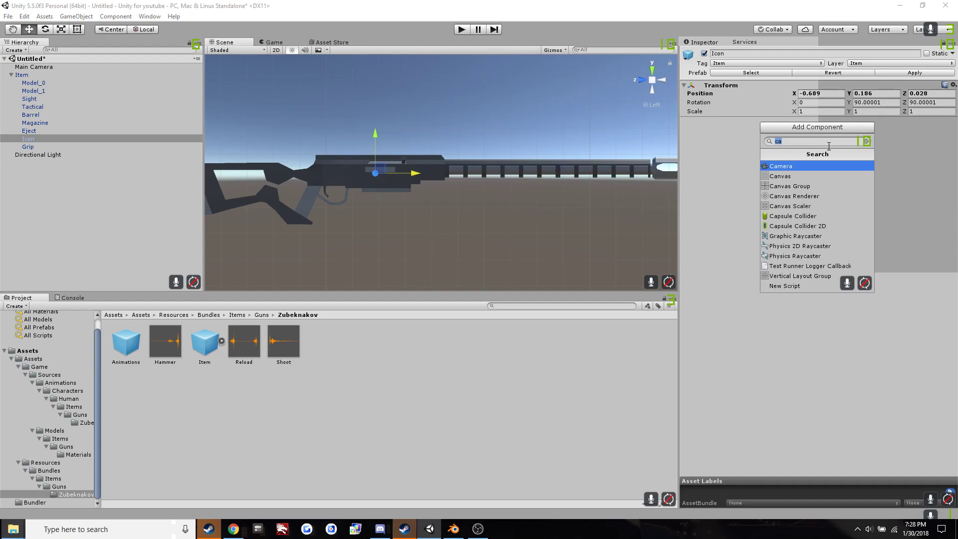
pyautogui.press('Escape')
pyautogui.click(794, 167)
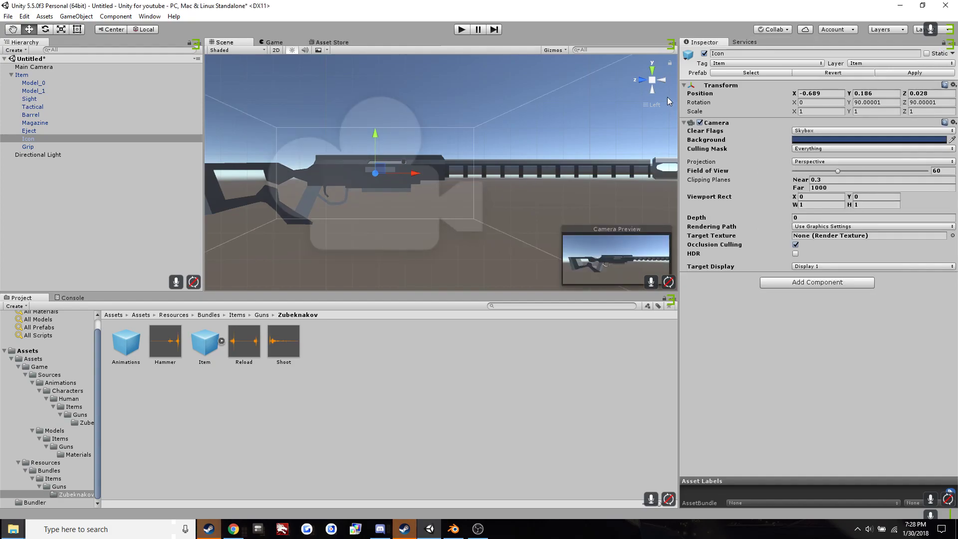
# - Reposition the Icon object to about Y 0.226, Z -0.018, using its camera preview to frame the rifle
pyautogui.click(641, 81)
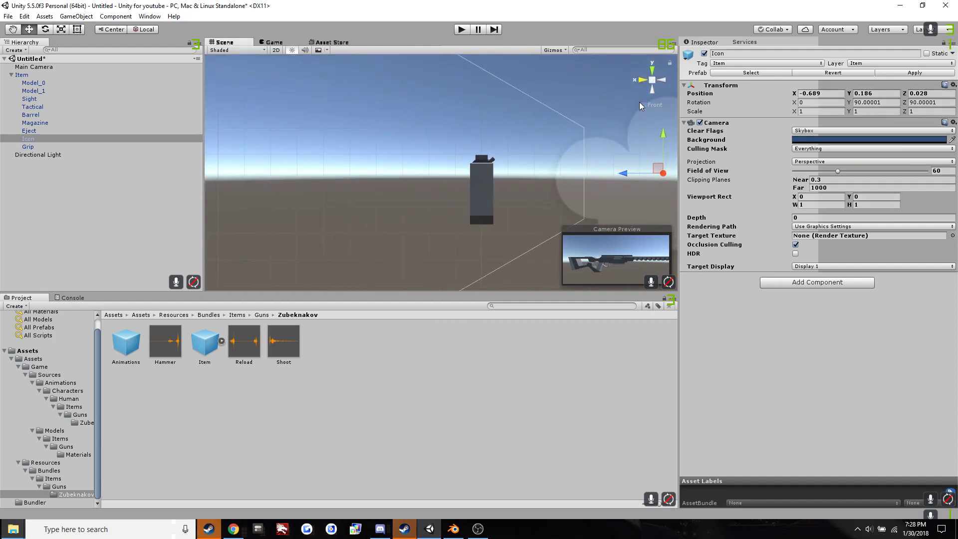
pyautogui.click(662, 82)
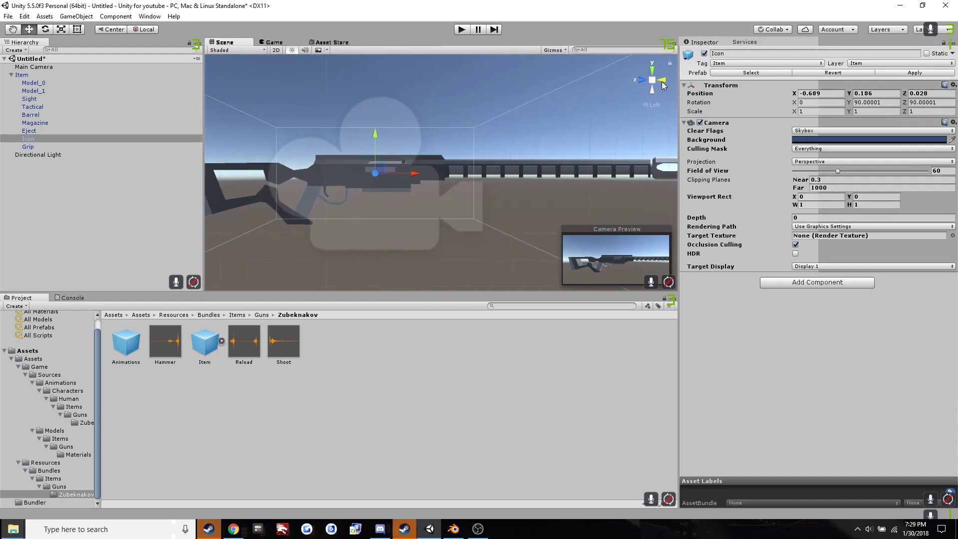
pyautogui.moveTo(412, 172); pyautogui.dragTo(438, 176)
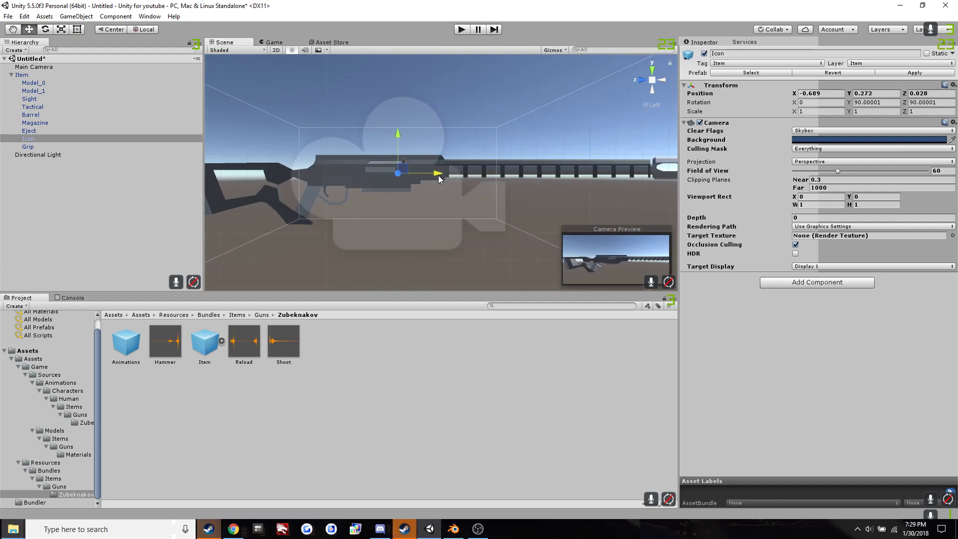
pyautogui.moveTo(398, 133); pyautogui.dragTo(400, 146)
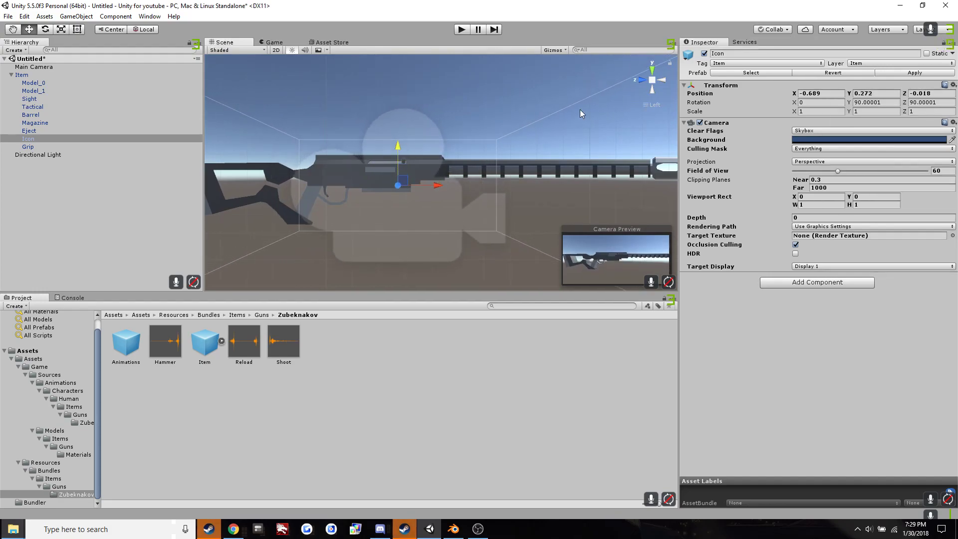
pyautogui.moveTo(436, 181); pyautogui.dragTo(423, 183)
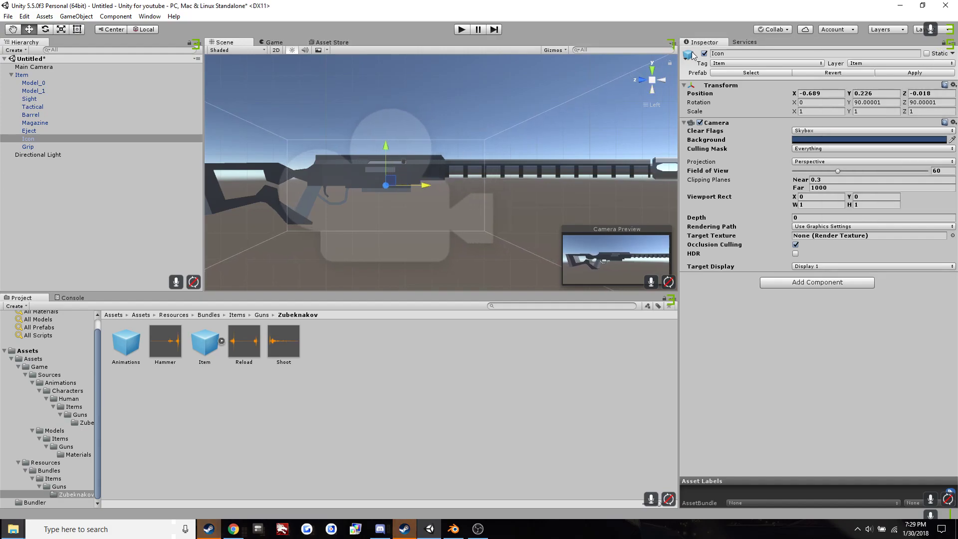
# - Check the Icon object from the front and remove its Camera component
pyautogui.click(637, 80)
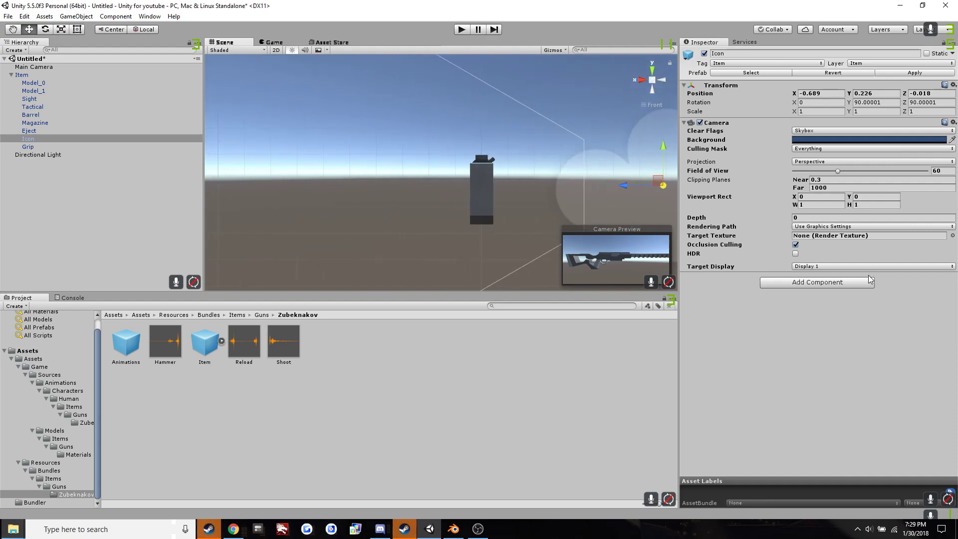
pyautogui.click(953, 122)
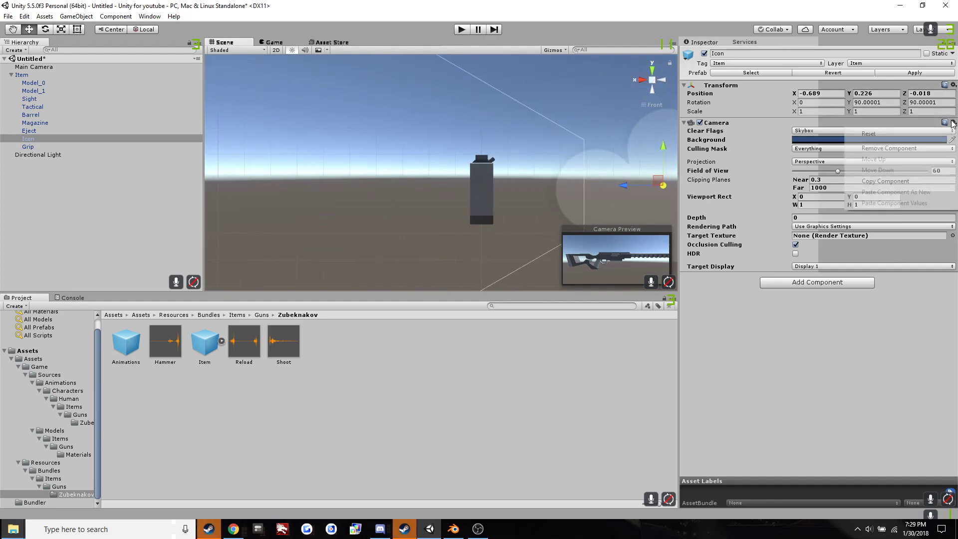
pyautogui.click(896, 149)
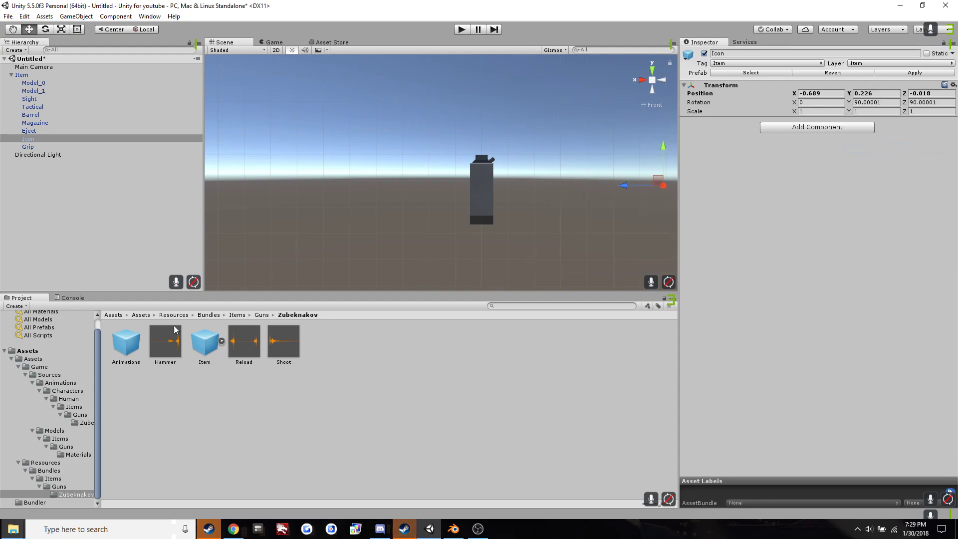
# - Move the Grip object forward along the rifle to the front of the receiver, at about Y 0.393
pyautogui.click(662, 80)
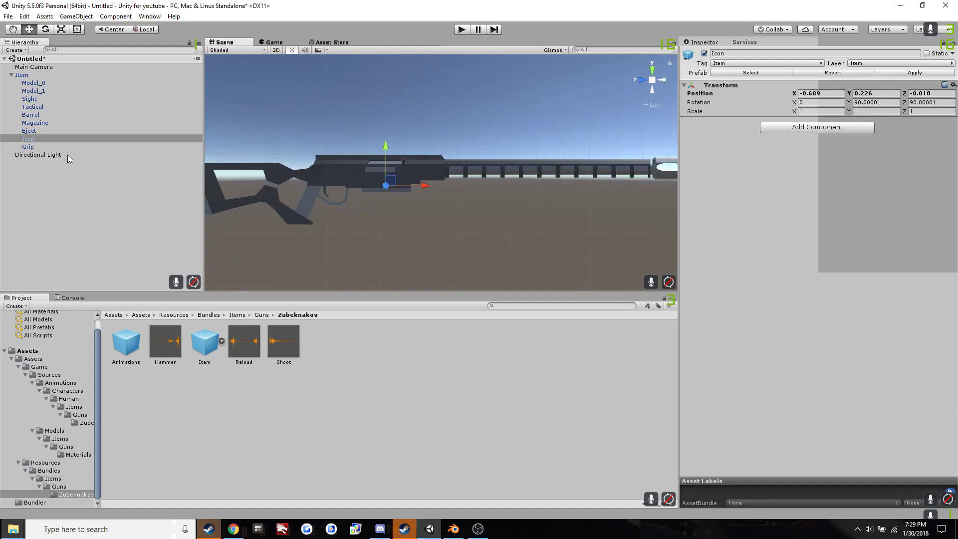
pyautogui.click(31, 147)
pyautogui.moveTo(425, 181); pyautogui.dragTo(467, 182)
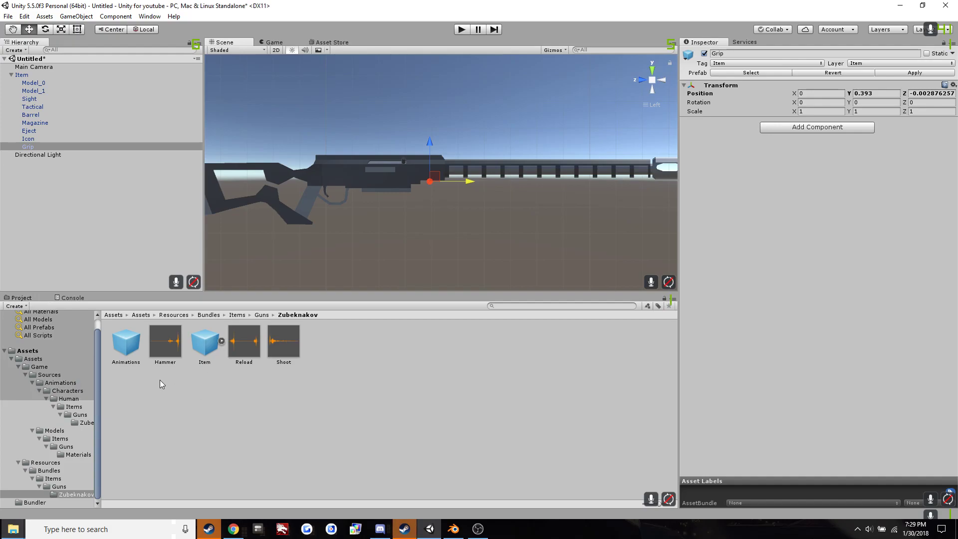
# - Preview the Hammer, Reload and Shoot audio clips in the Zubeknakov folder
pyautogui.click(172, 352)
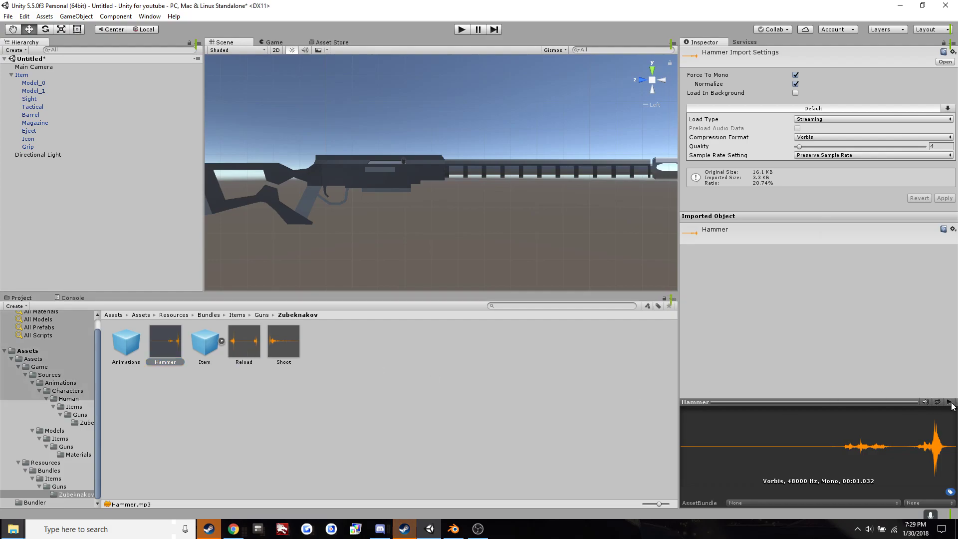
pyautogui.click(252, 345)
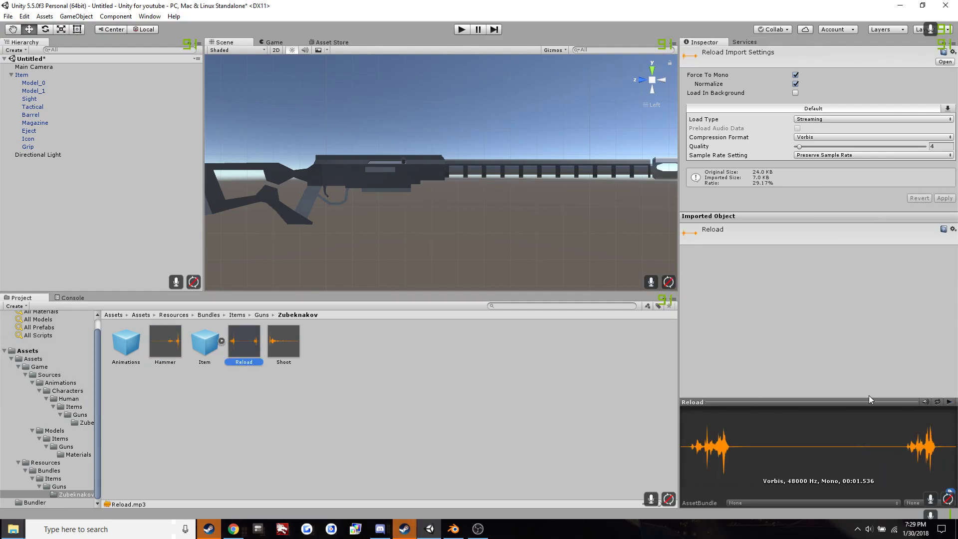
pyautogui.click(949, 402)
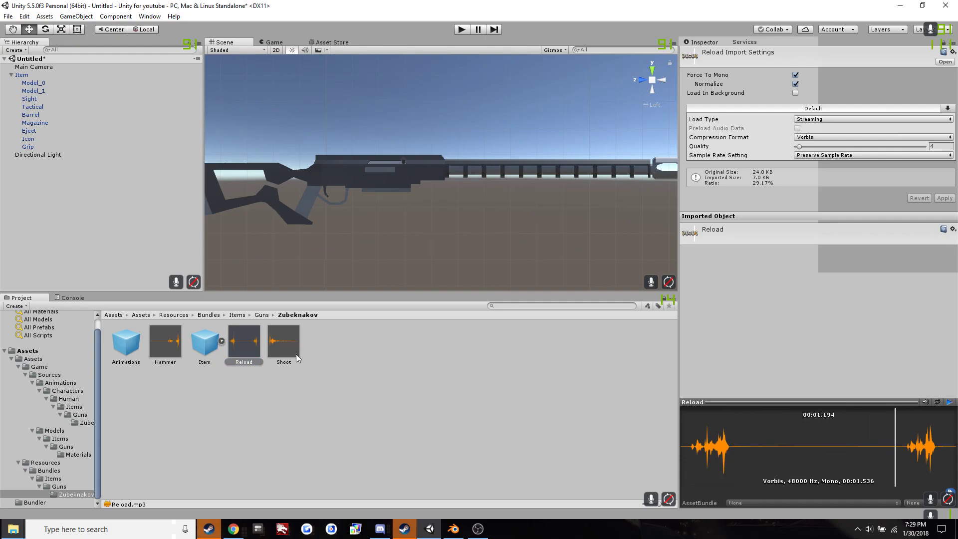
pyautogui.click(299, 349)
pyautogui.click(949, 402)
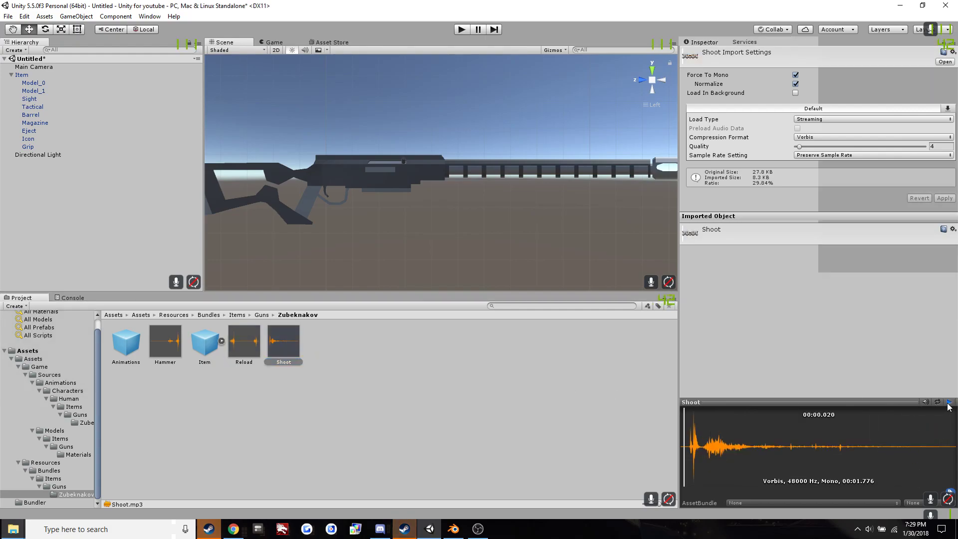
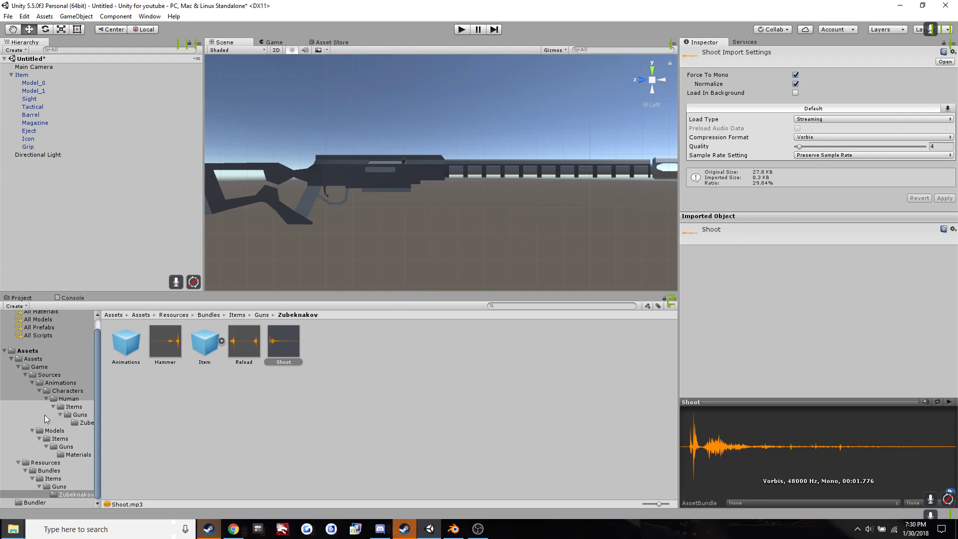
# - Review the Hammer clip and the placement of the Sight, Tactical, Barrel, Magazine, Eject, Icon and Grip objects on the rifle
pyautogui.click(158, 352)
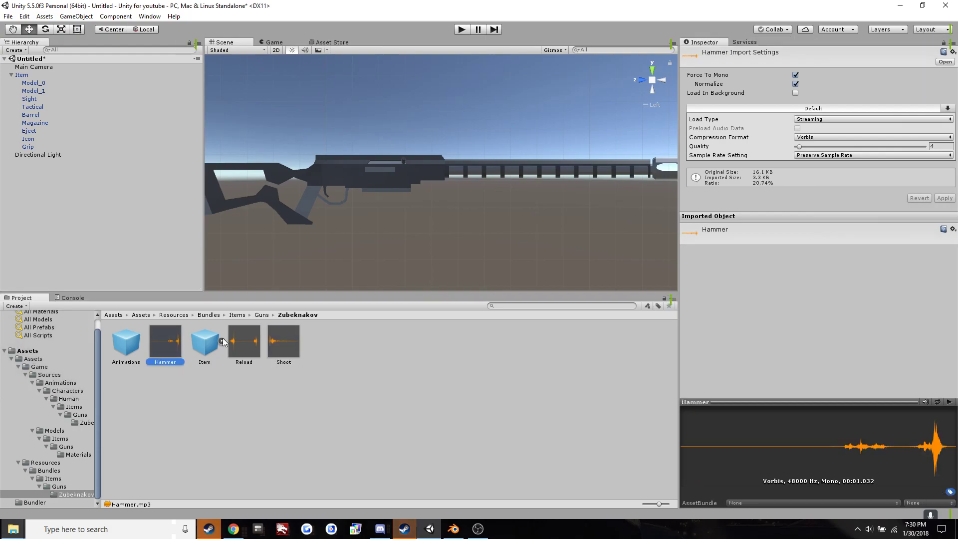
pyautogui.click(24, 77)
pyautogui.click(30, 100)
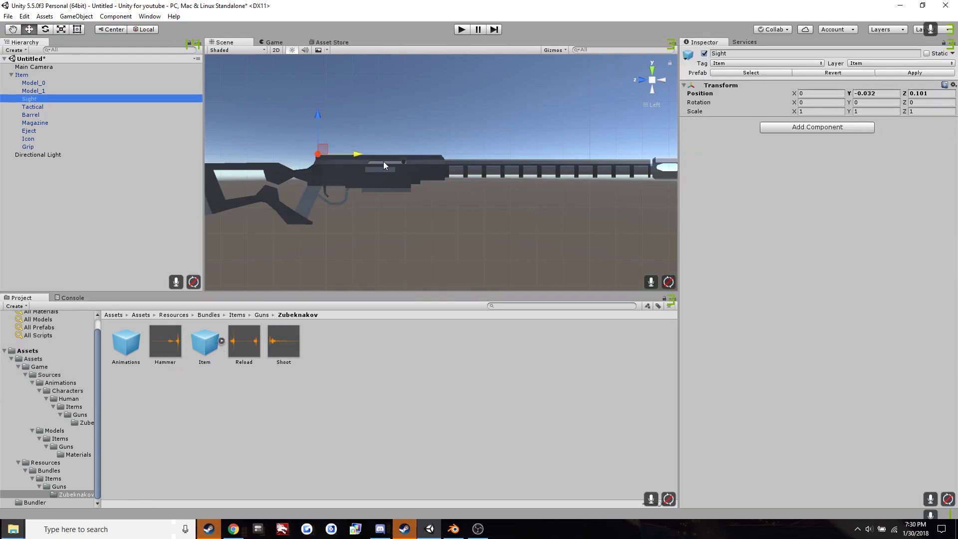
pyautogui.click(44, 107)
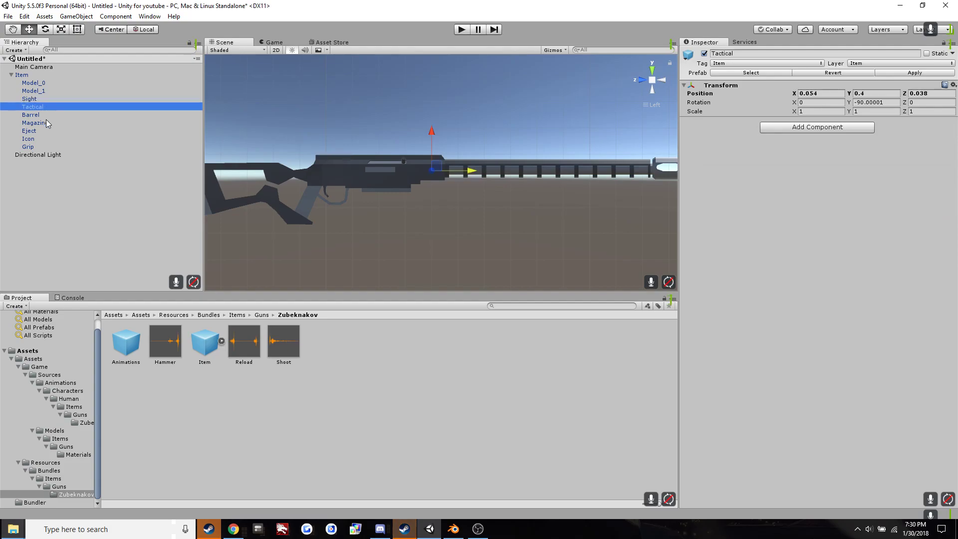
pyautogui.click(46, 116)
pyautogui.click(44, 124)
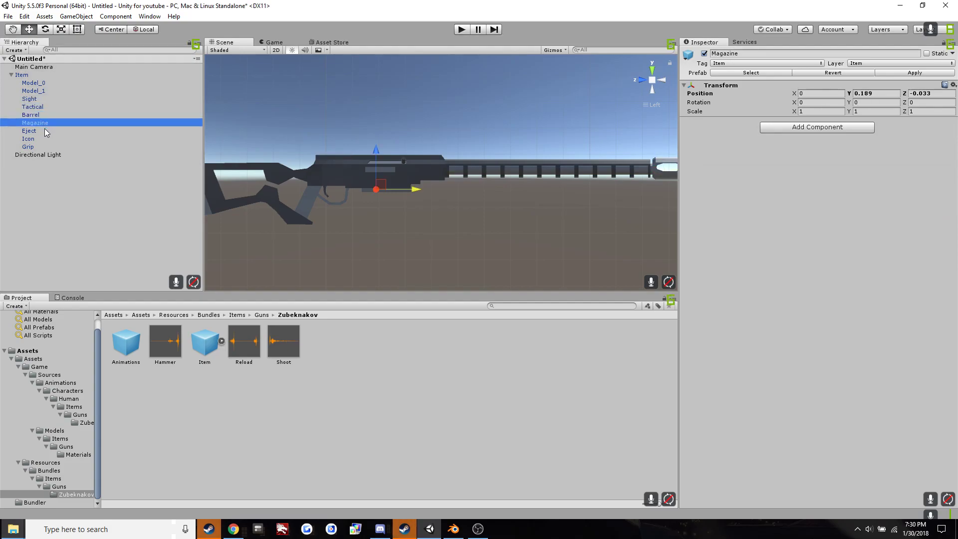
pyautogui.click(45, 132)
pyautogui.click(43, 139)
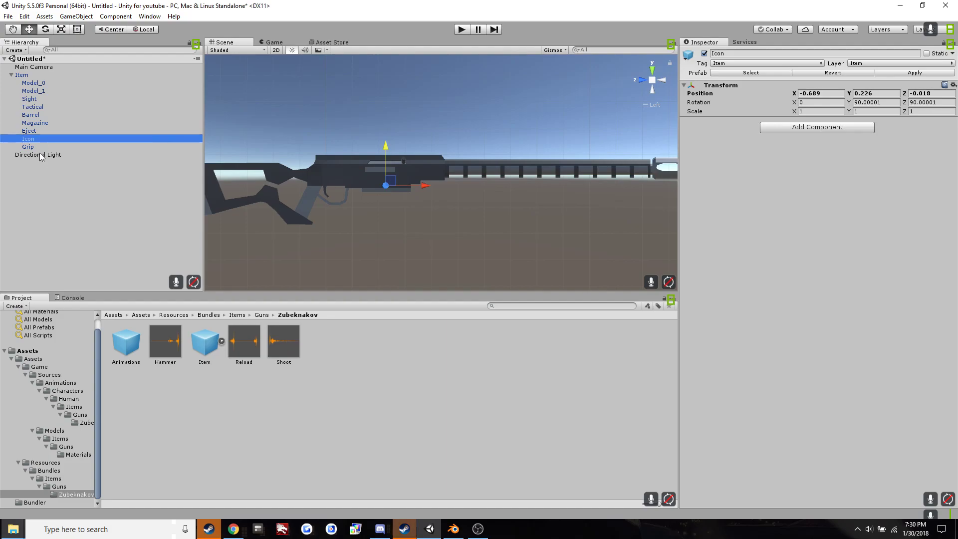
pyautogui.click(40, 147)
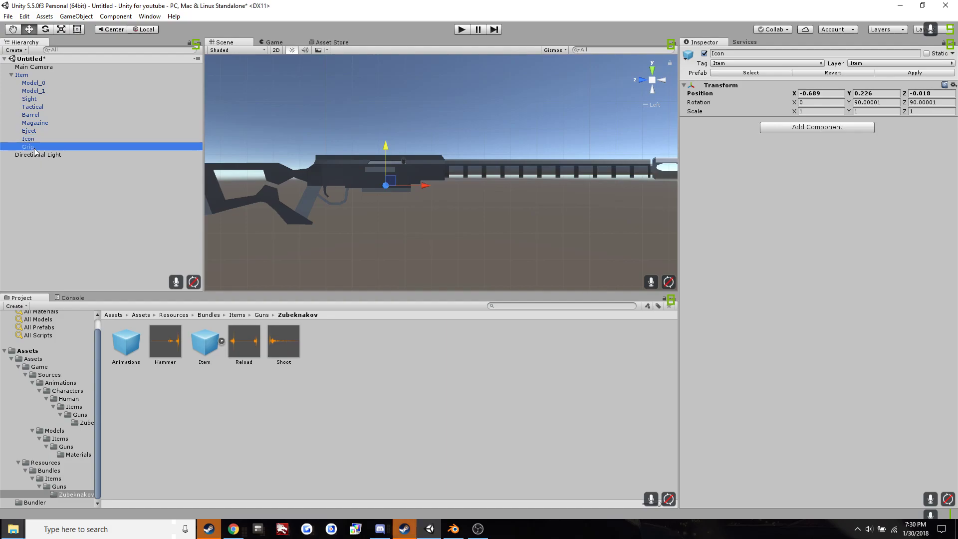
# - Overwrite the Item prefab in the Zubeknakov folder with the scene's Item object, and inspect the updated prefab and its Model_0
pyautogui.click(22, 75)
pyautogui.moveTo(23, 79); pyautogui.dragTo(207, 354)
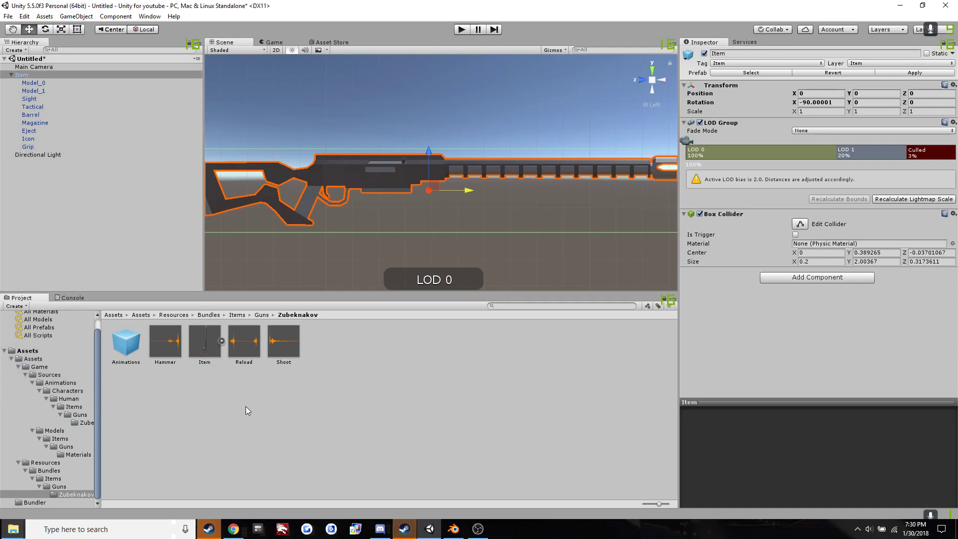
pyautogui.click(221, 341)
pyautogui.click(249, 345)
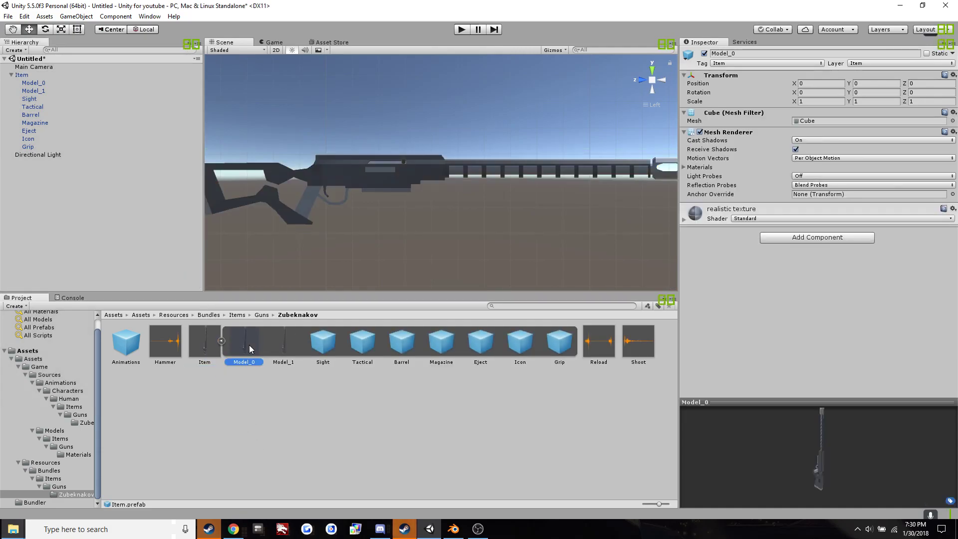
pyautogui.click(214, 344)
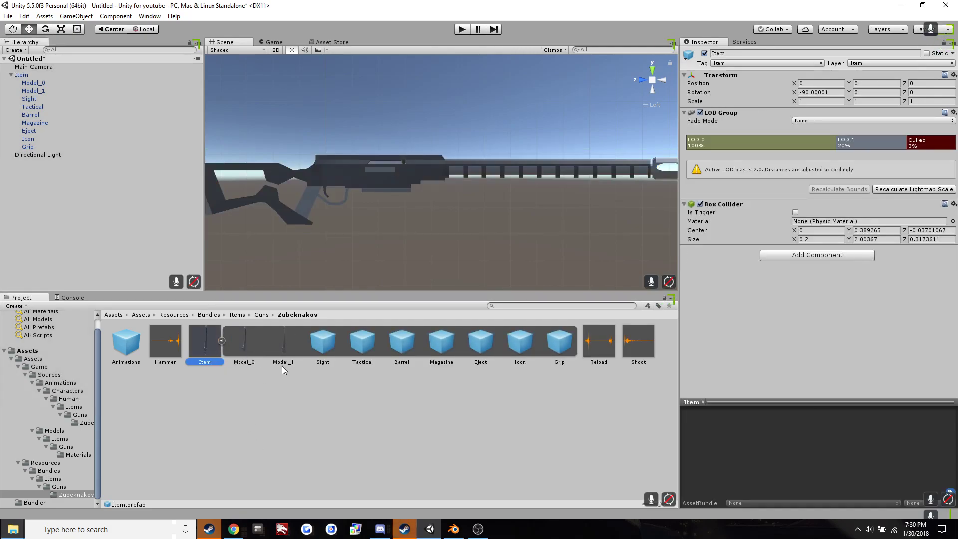
pyautogui.click(241, 345)
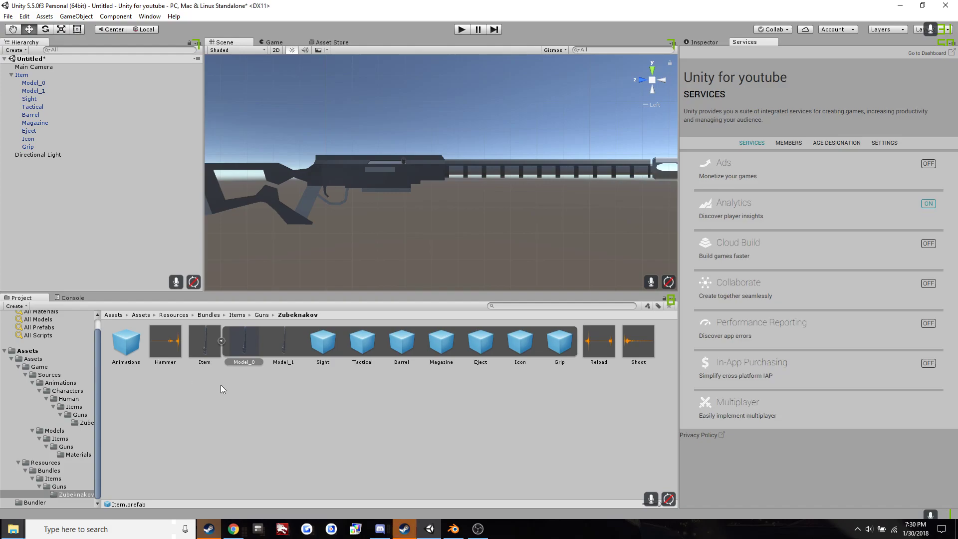
# - Display the project's root Assets folder, and switch to File Explorer to open the SRP folder
pyautogui.click(30, 352)
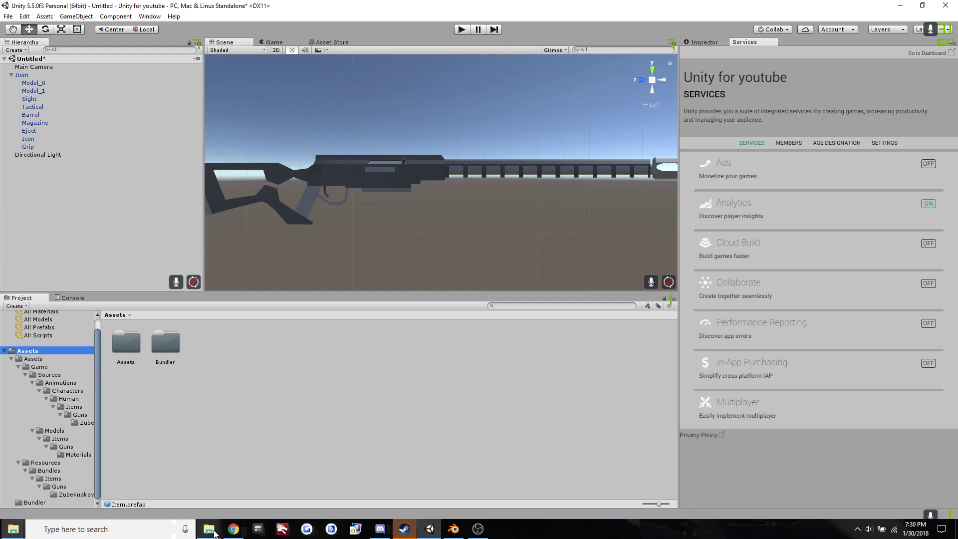
pyautogui.moveTo(208, 528)
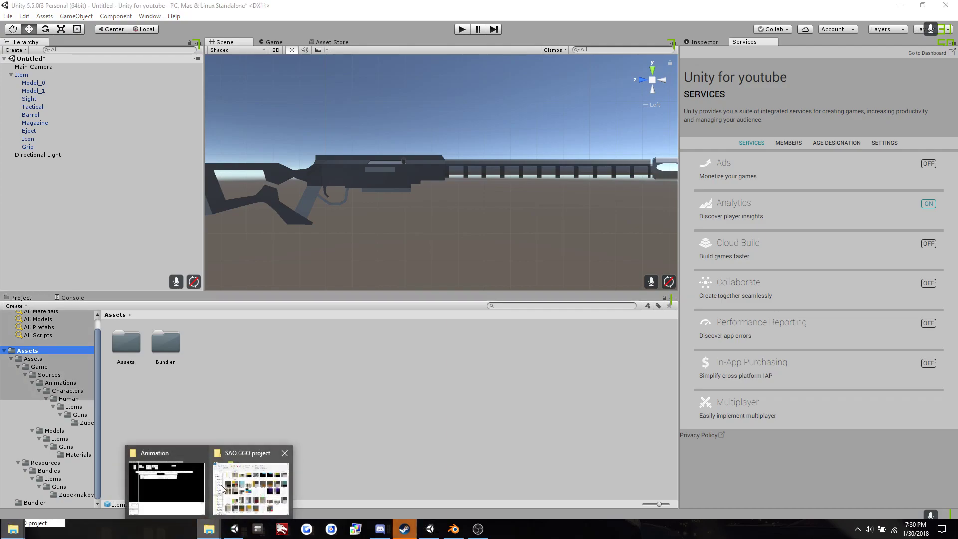
pyautogui.click(138, 480)
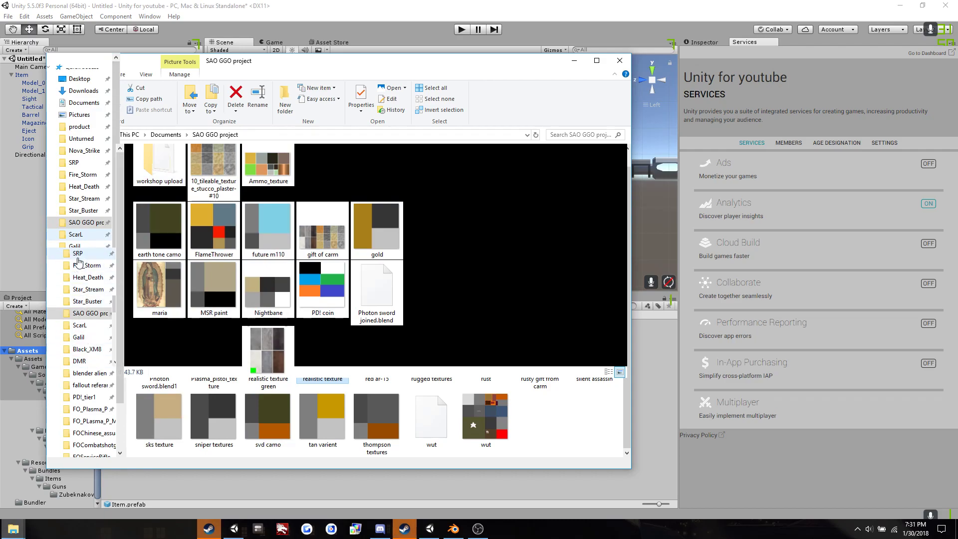
pyautogui.click(78, 253)
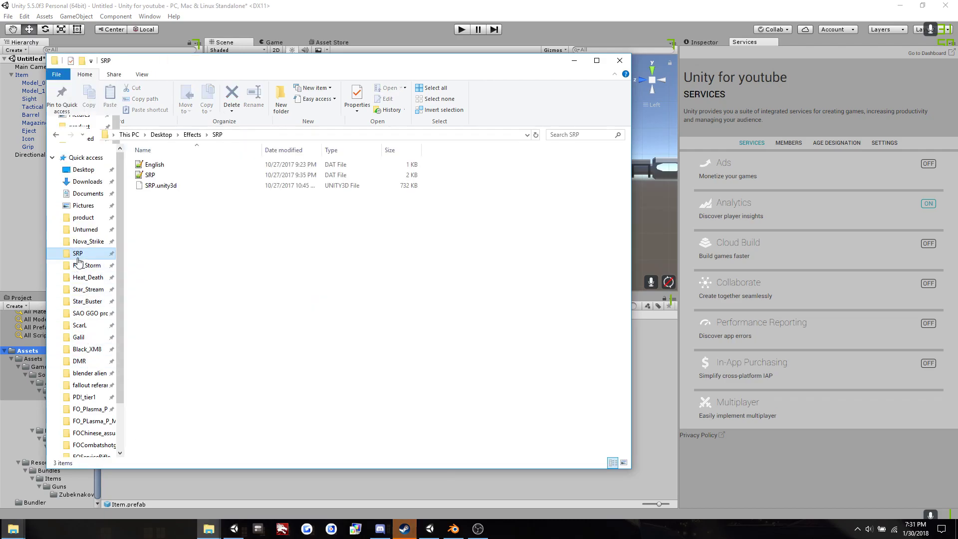
# - Open Unturned's Guns folder, the parent of the Black_XM8 folder
pyautogui.click(85, 350)
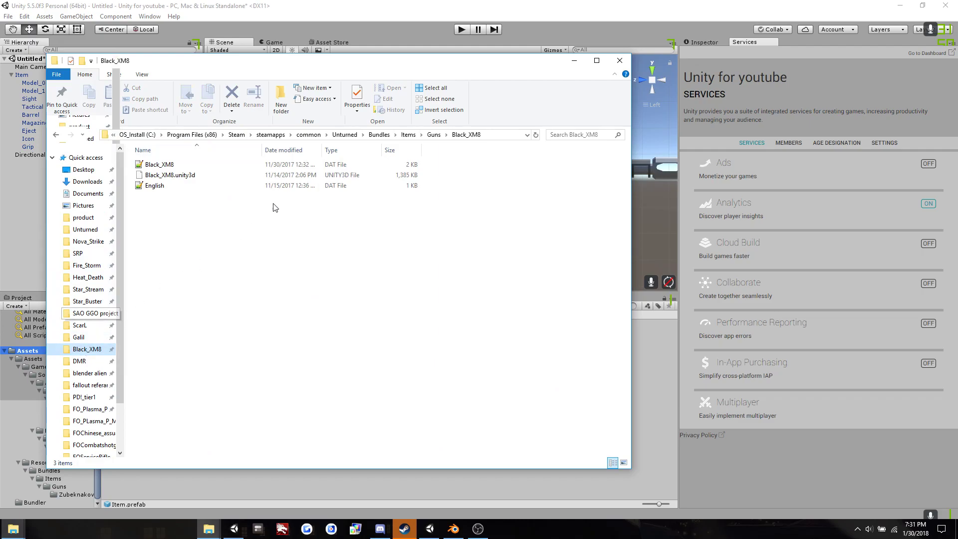
pyautogui.click(438, 135)
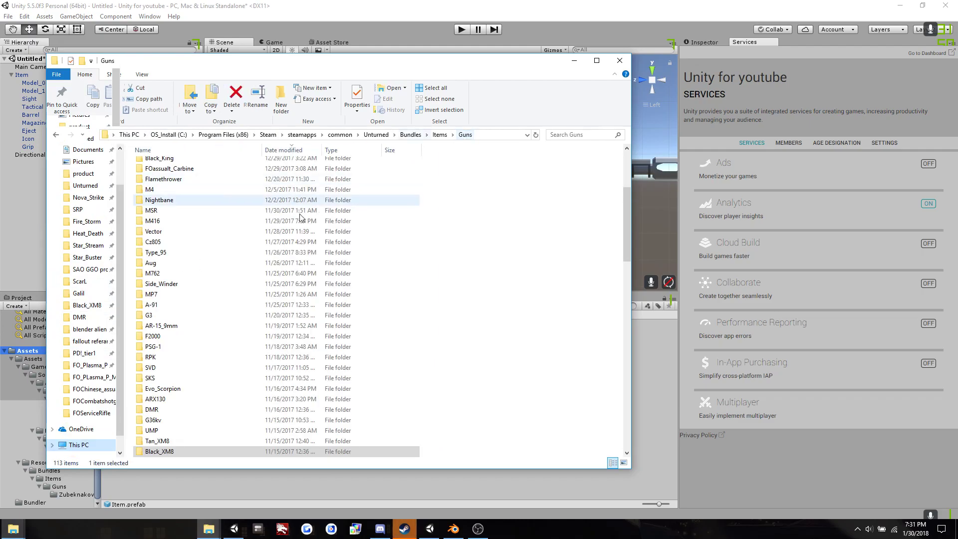
pyautogui.click(262, 221)
pyautogui.scroll(5, 261, 221)
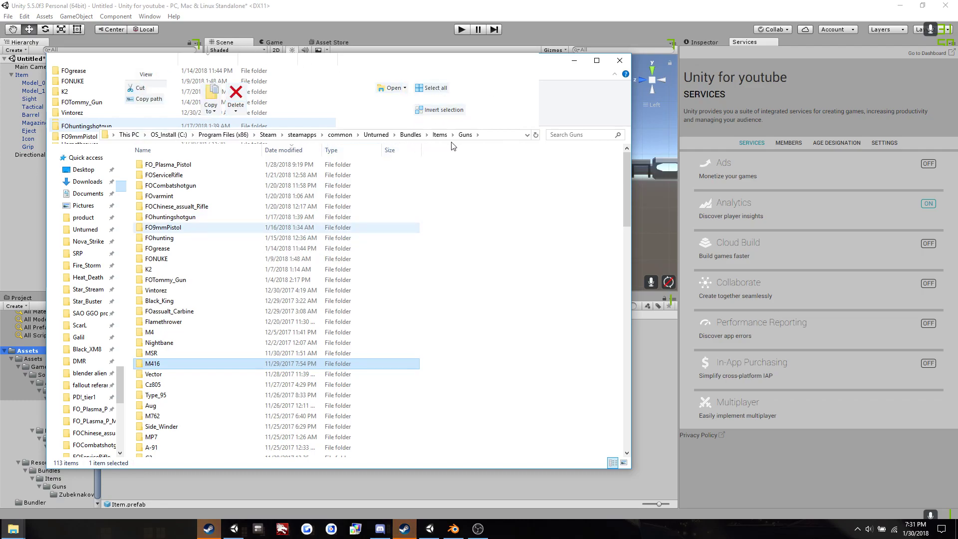
# - Duplicate the Timberwolf folder within the Guns folder
pyautogui.click(170, 405)
pyautogui.scroll(-8, 169, 412)
pyautogui.scroll(-18, 170, 412)
pyautogui.scroll(-3, 170, 423)
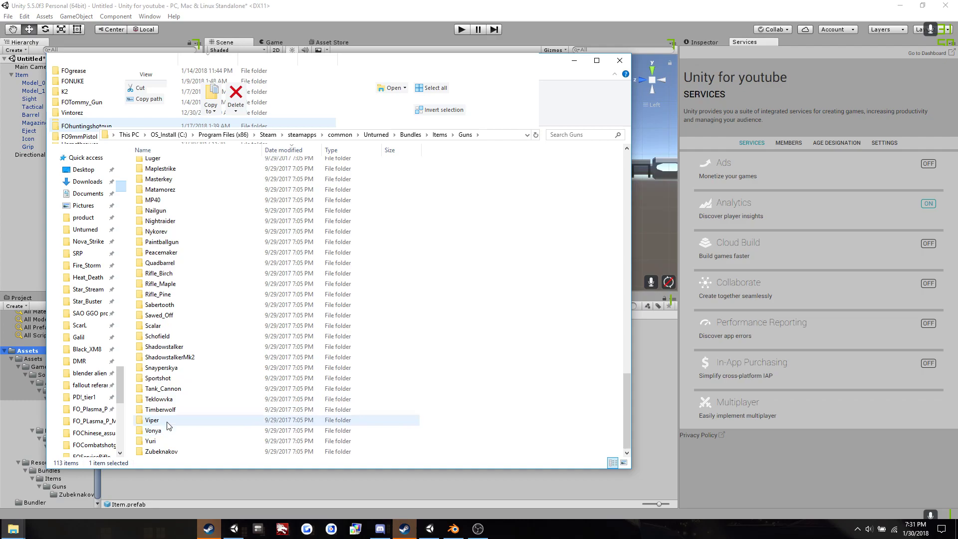
pyautogui.click(166, 412)
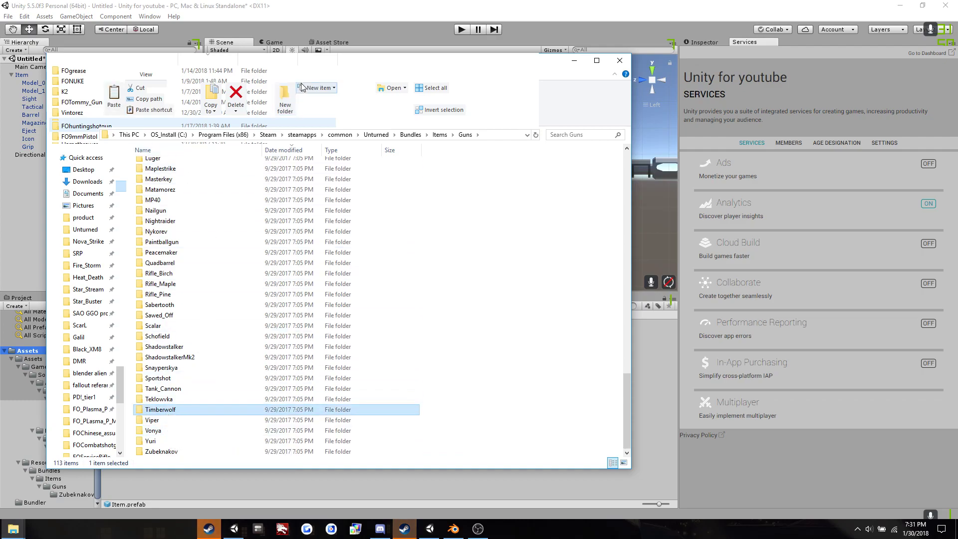
pyautogui.hotkey('ctrl', 'c')
pyautogui.hotkey('ctrl', 'v')
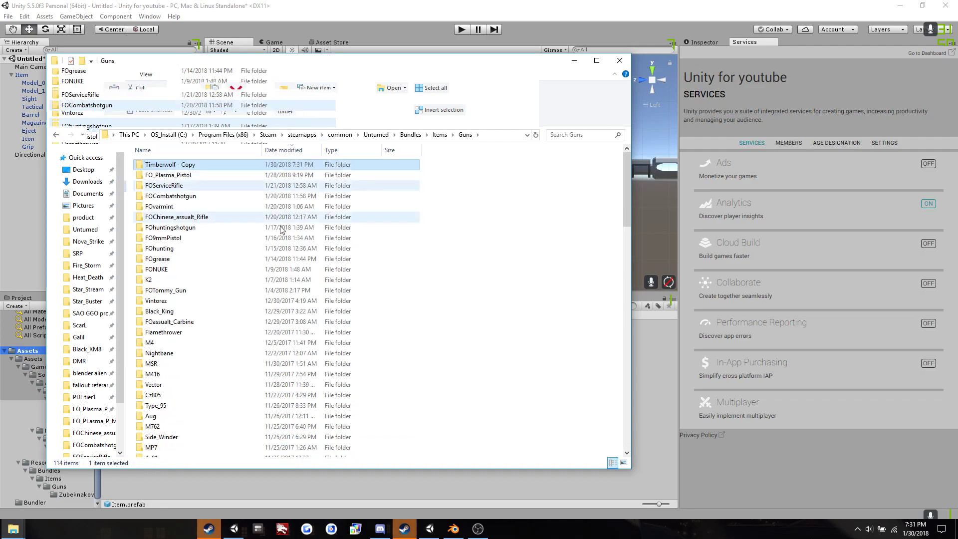
# - Rename the copied Timberwolf folder as FO_Sniper
pyautogui.press('F2')
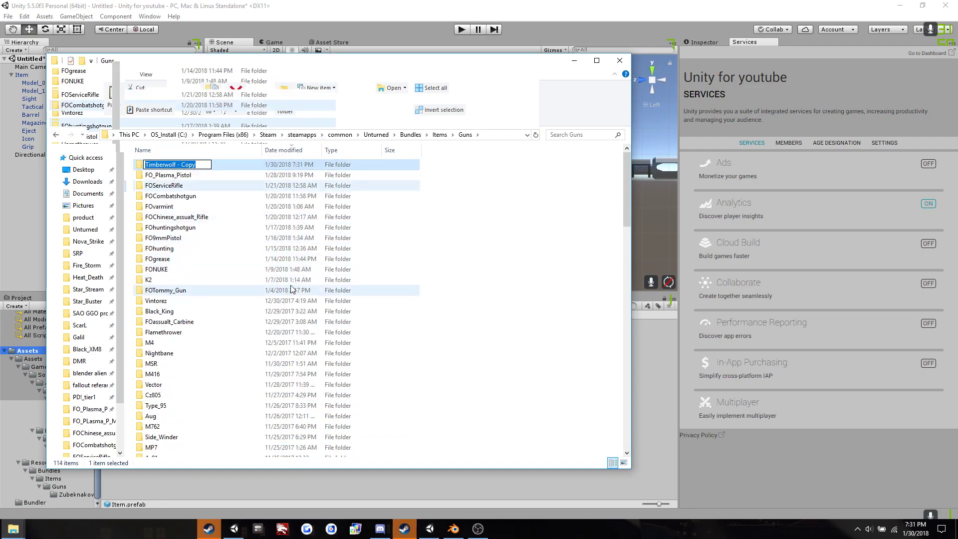
pyautogui.write('FO')
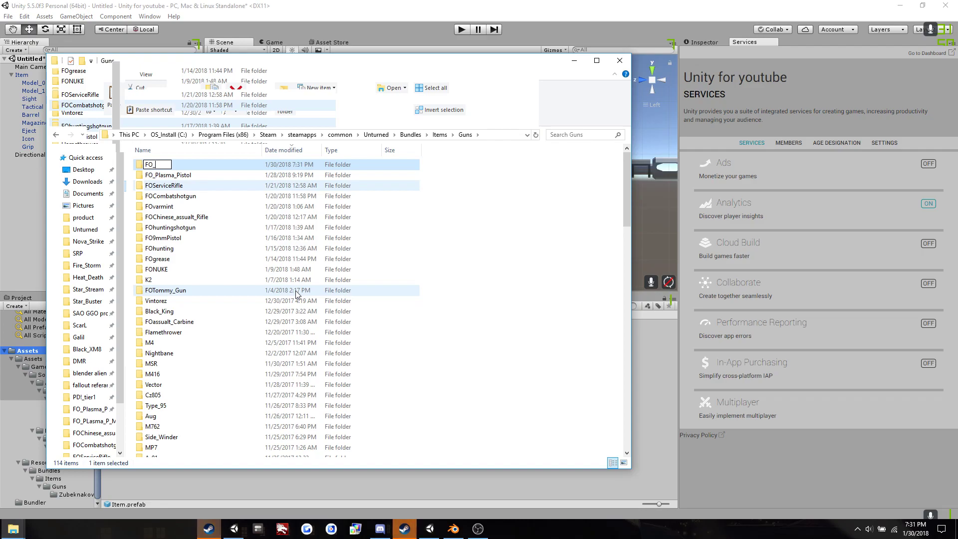
pyautogui.write('_Snioer')
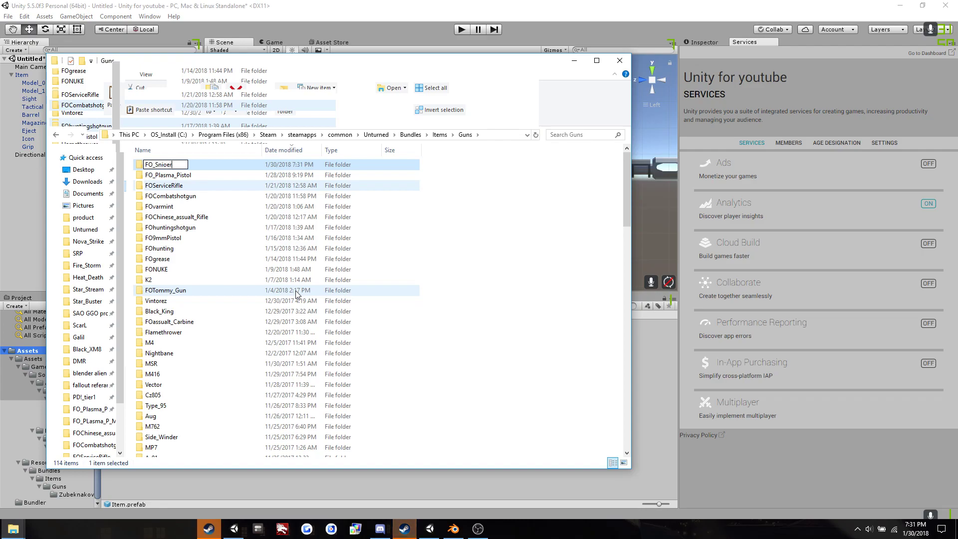
pyautogui.press('BackSpace')
pyautogui.press('BackSpace')
pyautogui.press('BackSpace')
pyautogui.write('per')
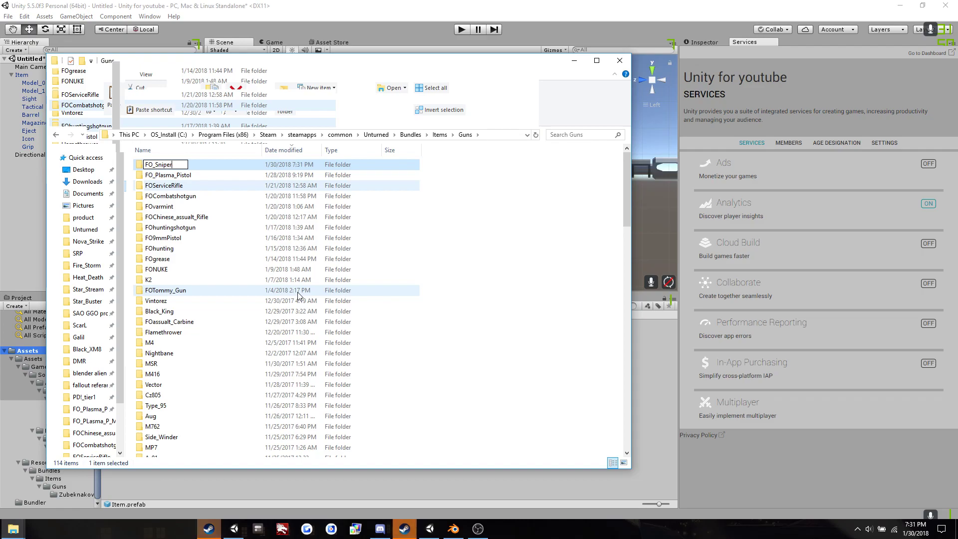
pyautogui.press('Return')
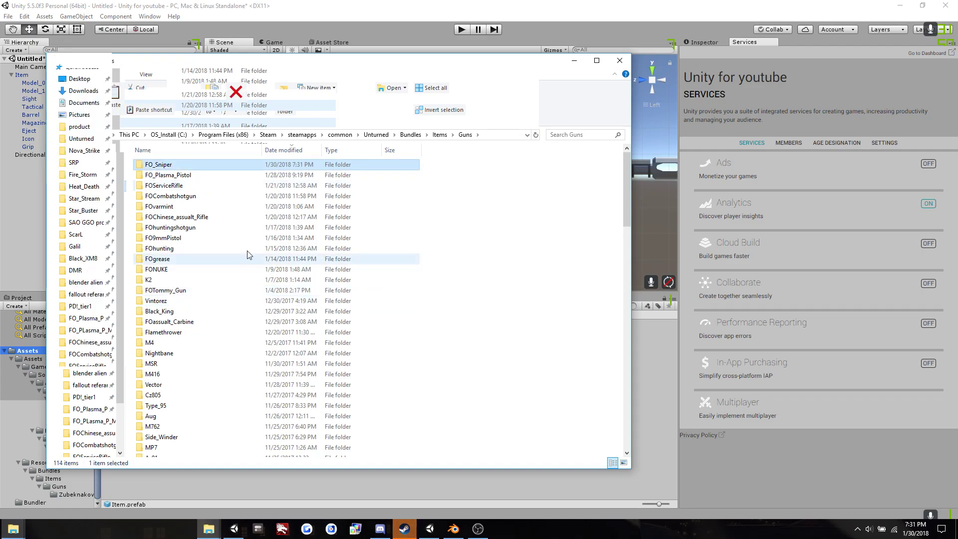
# - Copy the FO_Sniper folder's name and use it to rename the Timberwolf data file inside that folder
pyautogui.doubleClick(168, 165)
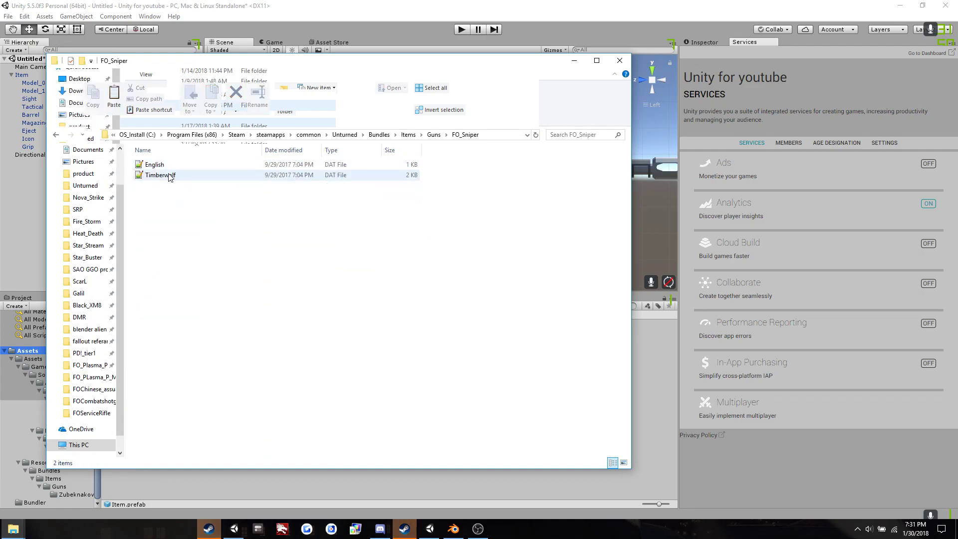
pyautogui.hotkey('alt', 'Left')
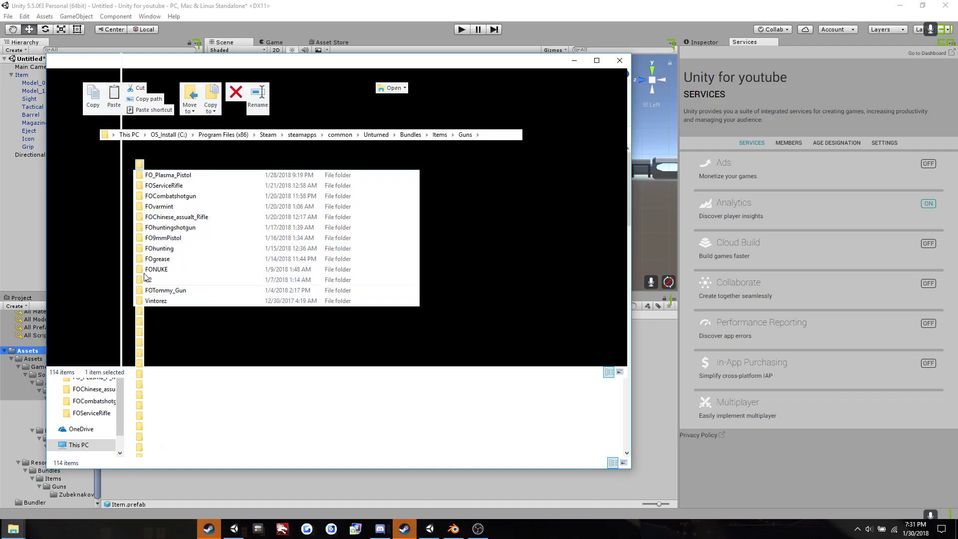
pyautogui.click(165, 164)
pyautogui.click(192, 174)
pyautogui.click(181, 168)
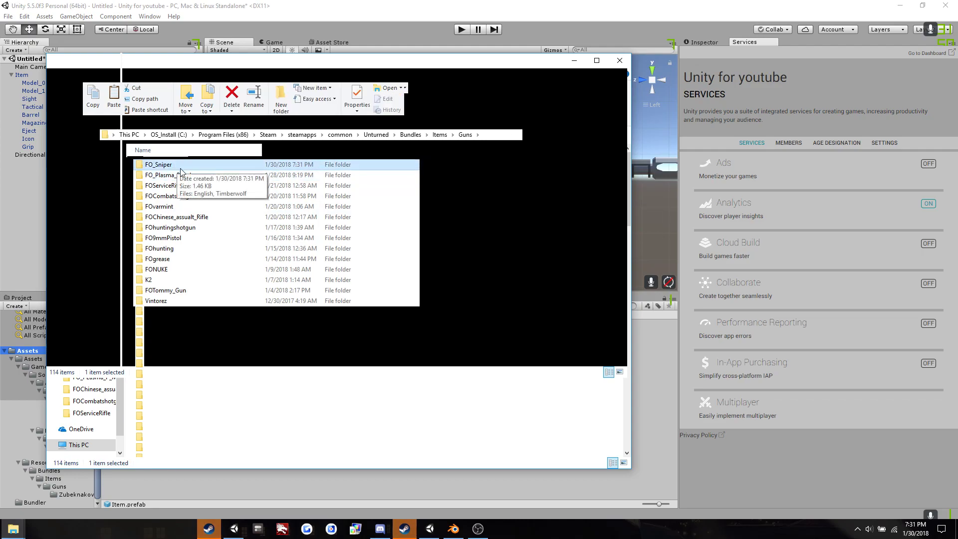
pyautogui.press('F2')
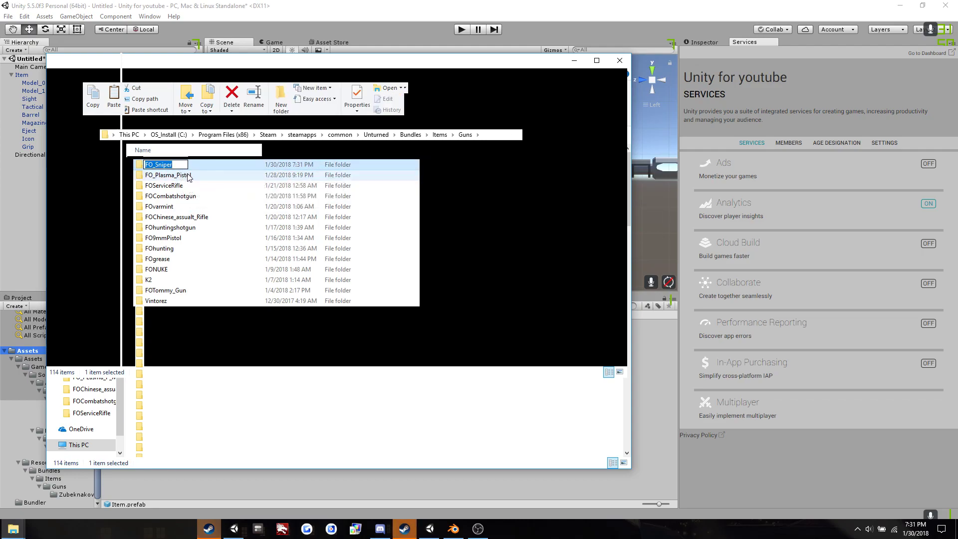
pyautogui.click(190, 178)
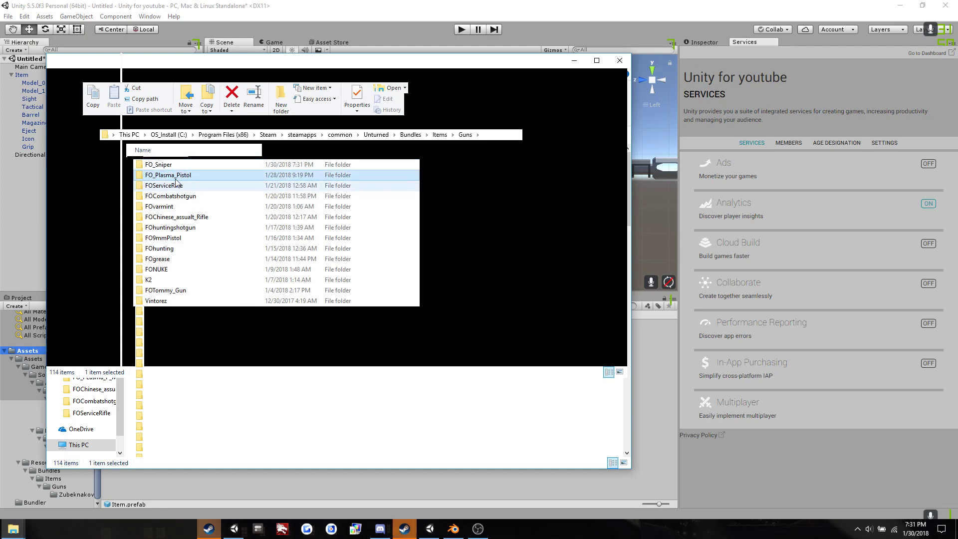
pyautogui.doubleClick(164, 165)
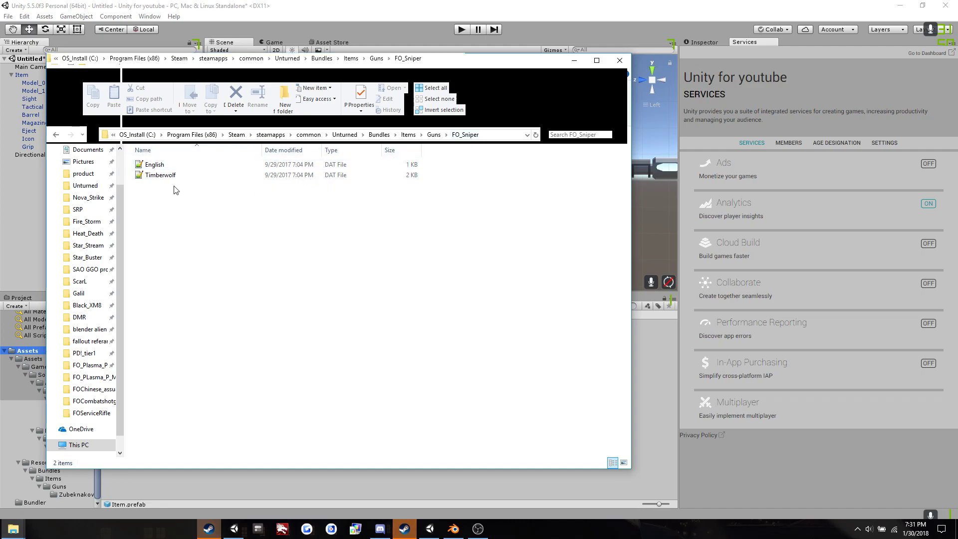
pyautogui.click(161, 177)
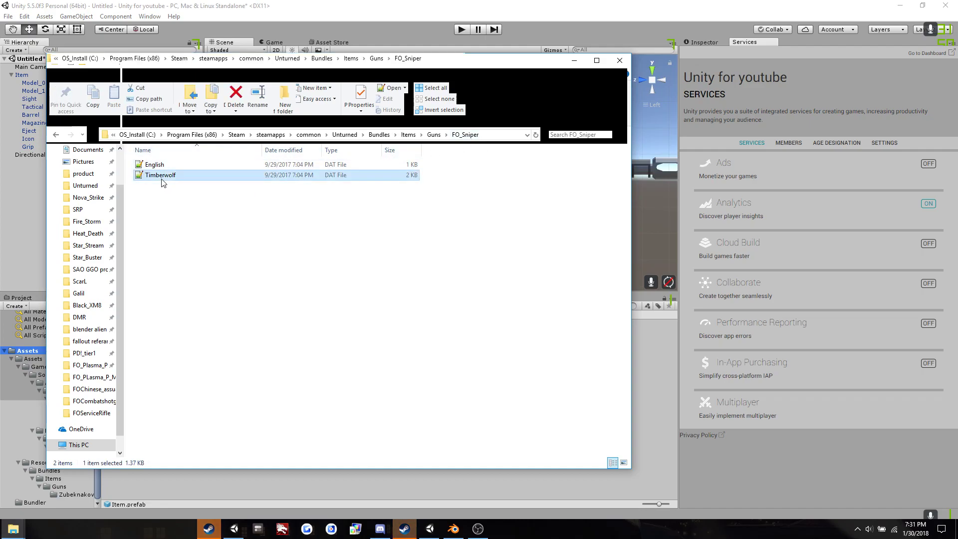
pyautogui.click(162, 178)
pyautogui.hotkey('ctrl', 'v')
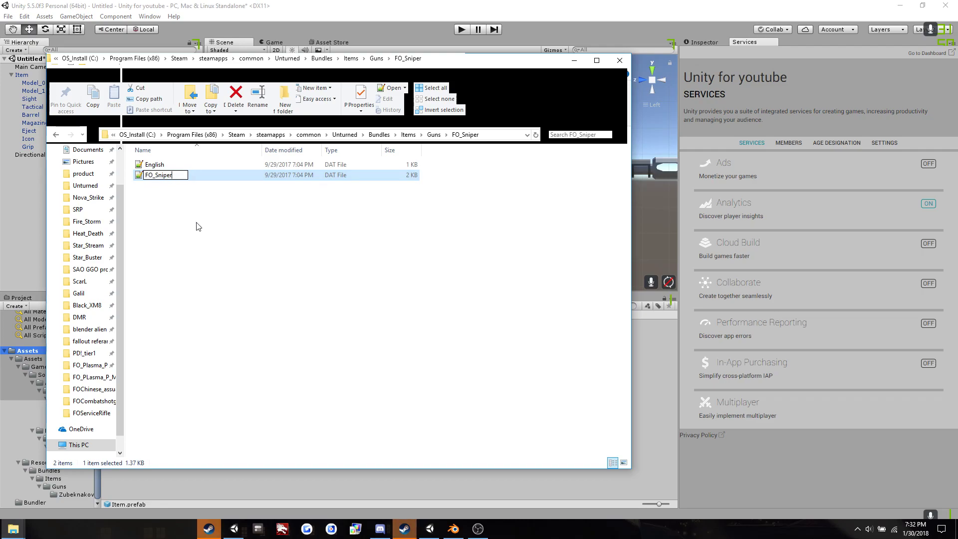
pyautogui.press('Return')
# - Open the FO_Sniper folder's English file in Notepad++, decline the program update, and delete the description text
pyautogui.click(170, 166)
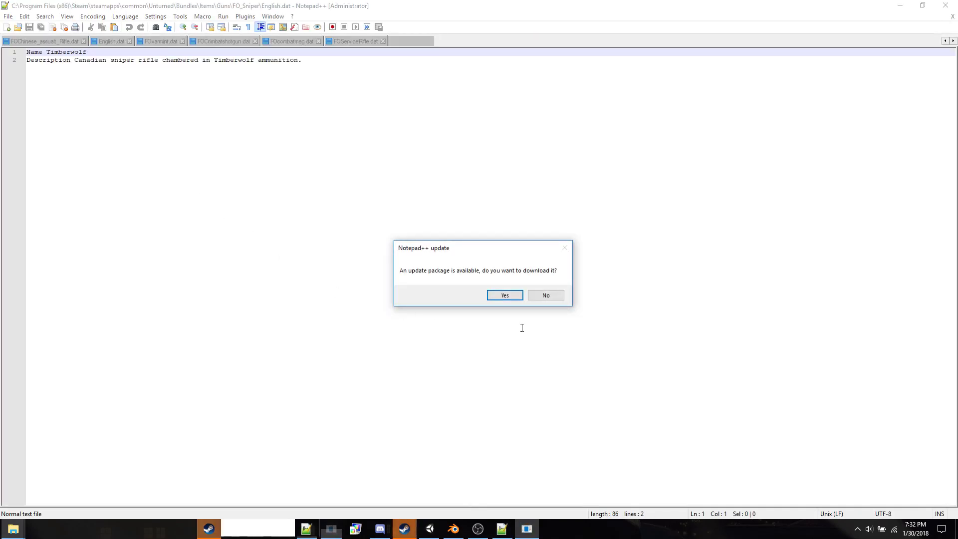
pyautogui.click(546, 296)
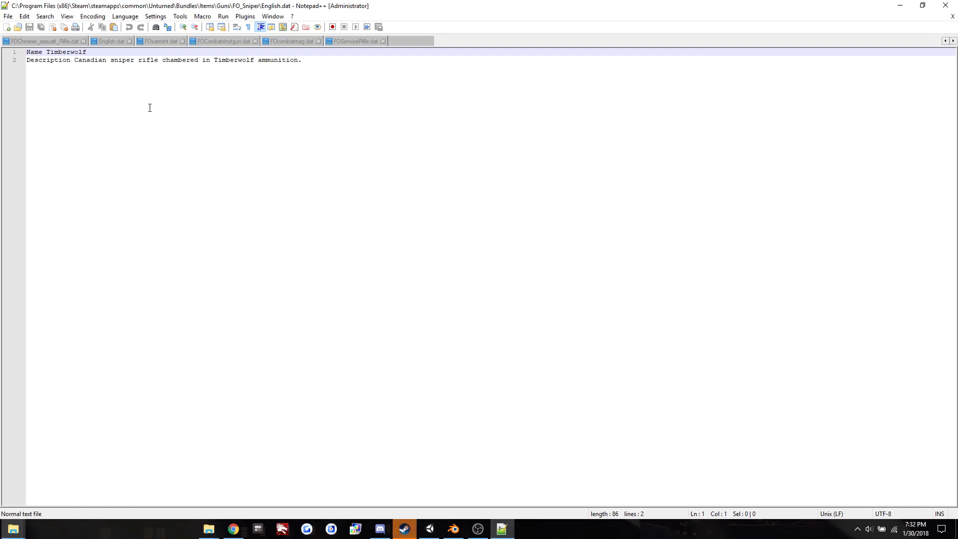
pyautogui.click(313, 60)
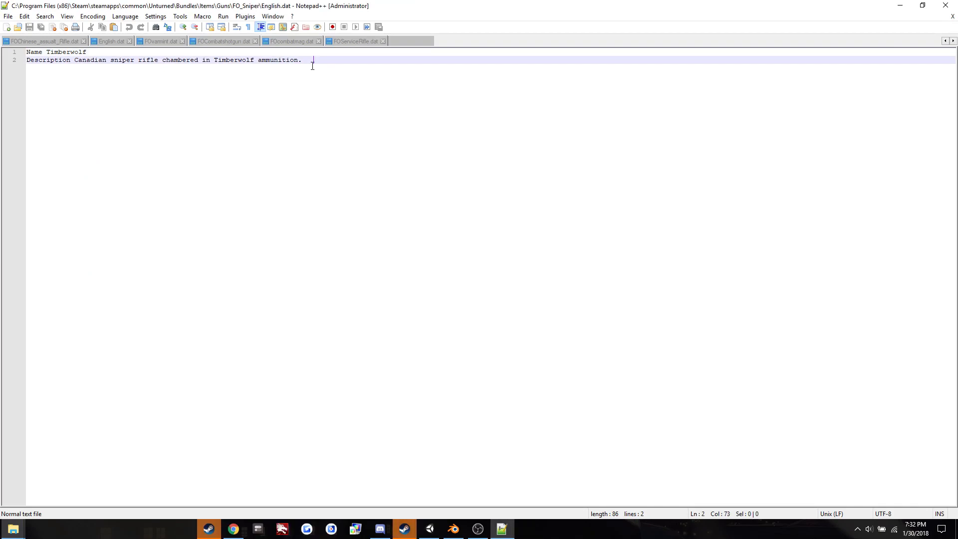
pyautogui.keyDown('shift'); pyautogui.click(75, 60); pyautogui.keyUp('shift')
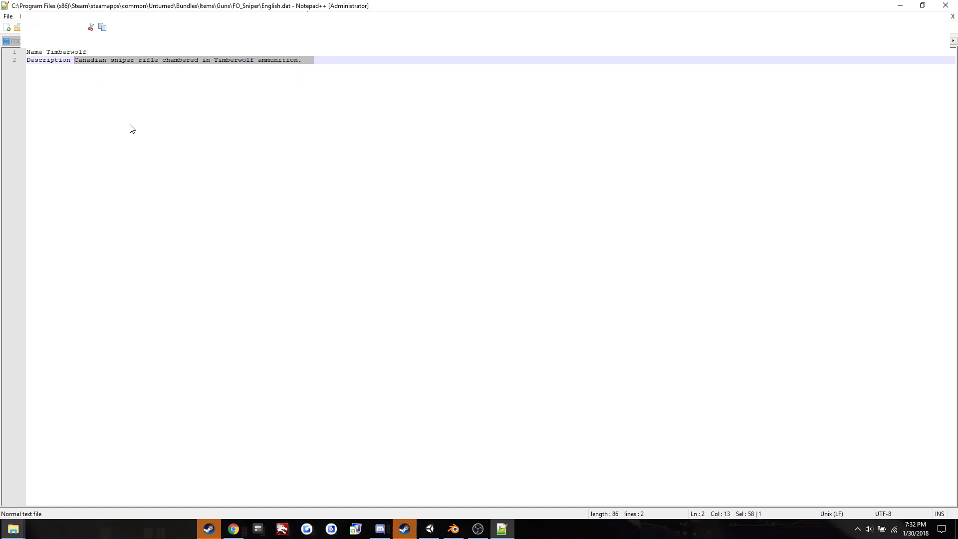
pyautogui.press('BackSpace')
# - Set the Name entry in the English file to Sniper Rifle, and save and close the file
pyautogui.click(97, 53)
pyautogui.press('BackSpace')
pyautogui.press('BackSpace')
pyautogui.press('BackSpace')
pyautogui.press('BackSpace')
pyautogui.press('BackSpace')
pyautogui.press('BackSpace')
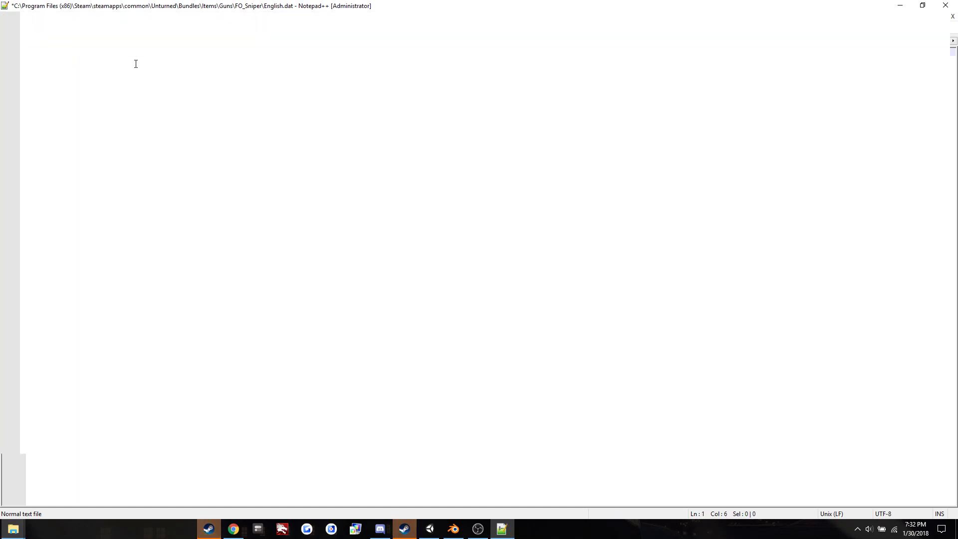
pyautogui.write('F')
pyautogui.press('BackSpace')
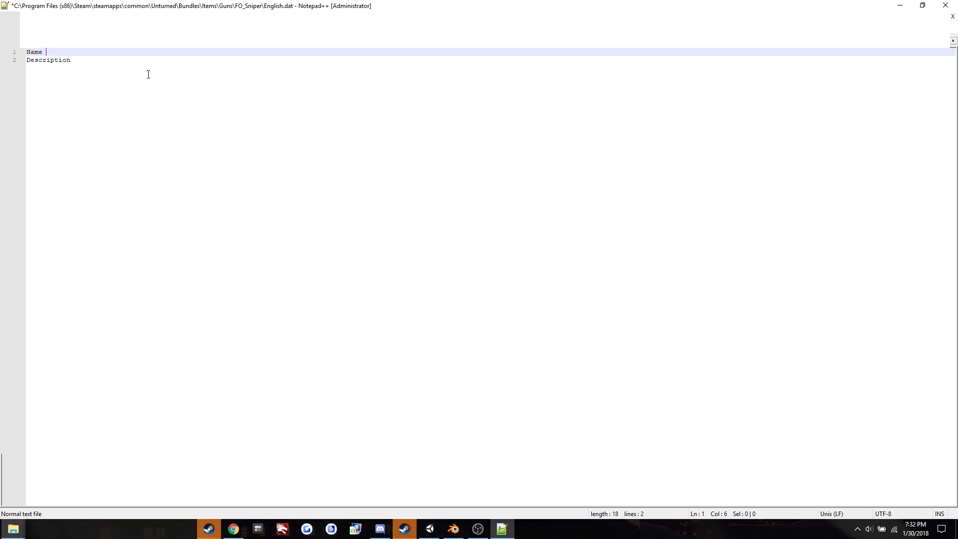
pyautogui.write('Sniper ')
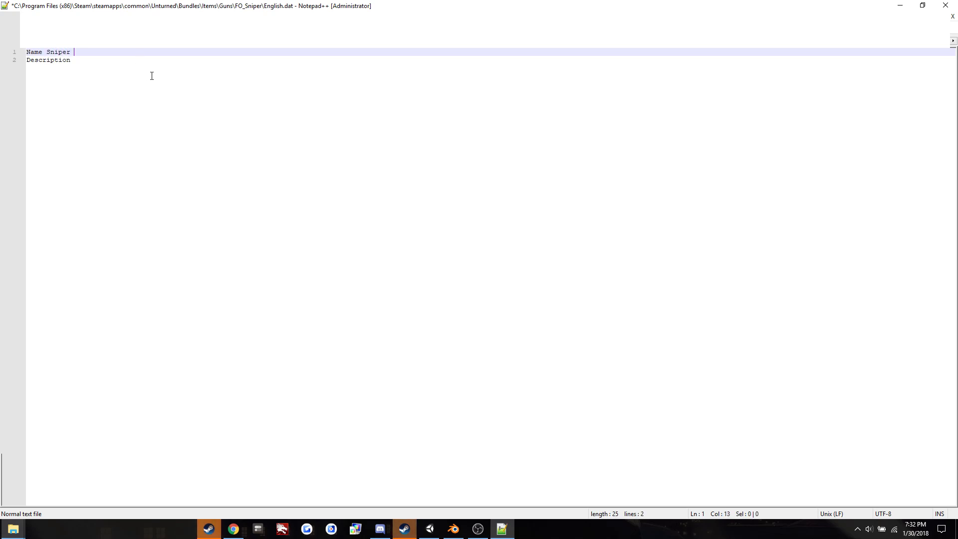
pyautogui.write('Rifle')
pyautogui.hotkey('ctrl', 's')
pyautogui.click(946, 5)
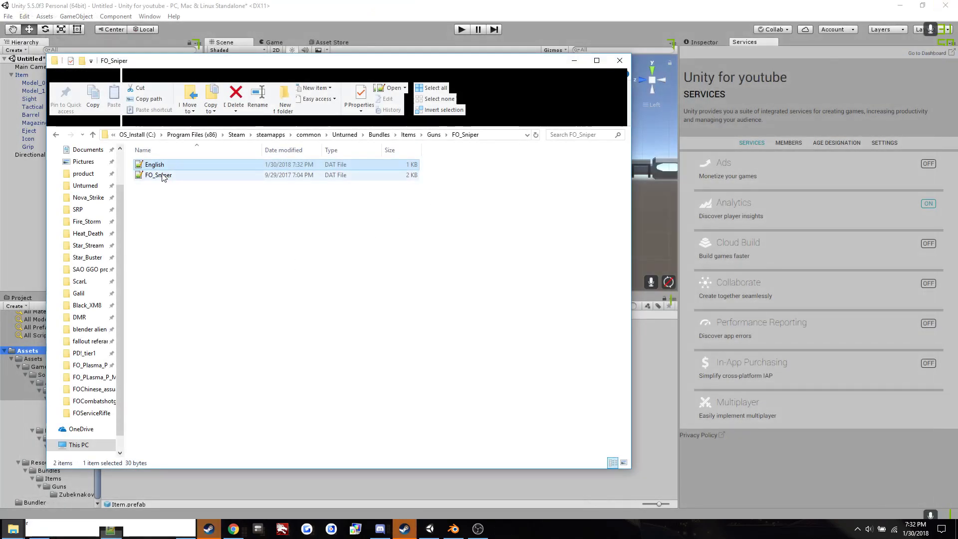
# - Open the FO_Sniper data file in Notepad++ and set the gun's ID to 7815
pyautogui.doubleClick(159, 175)
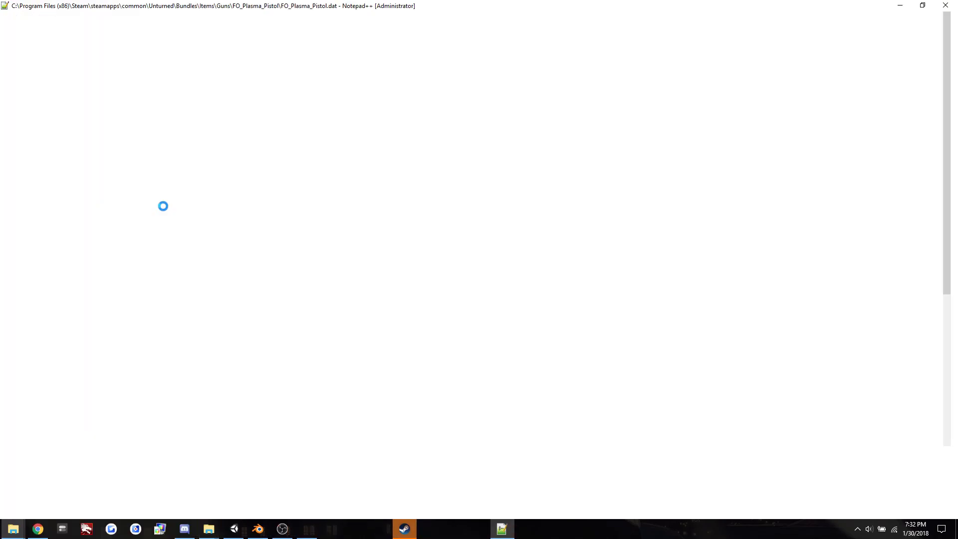
pyautogui.click(50, 93)
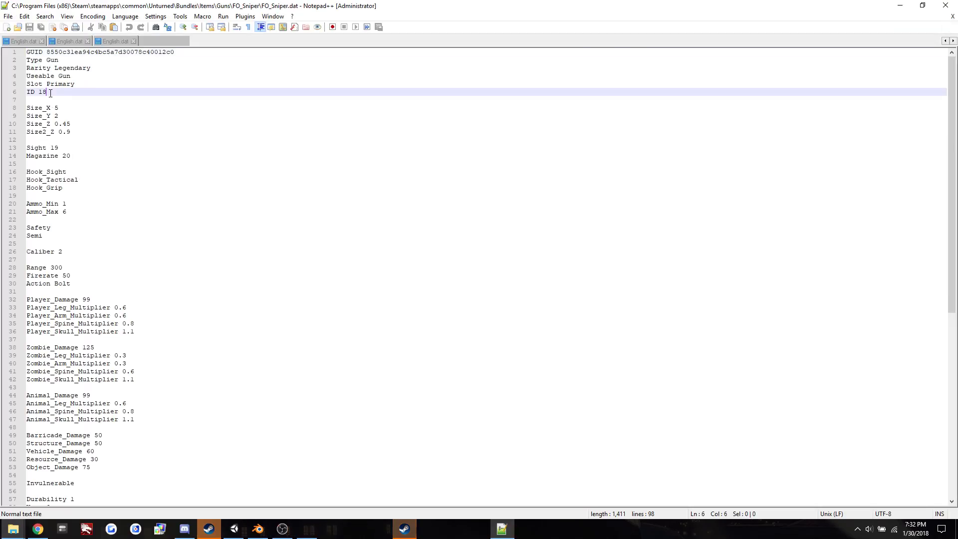
pyautogui.press('BackSpace')
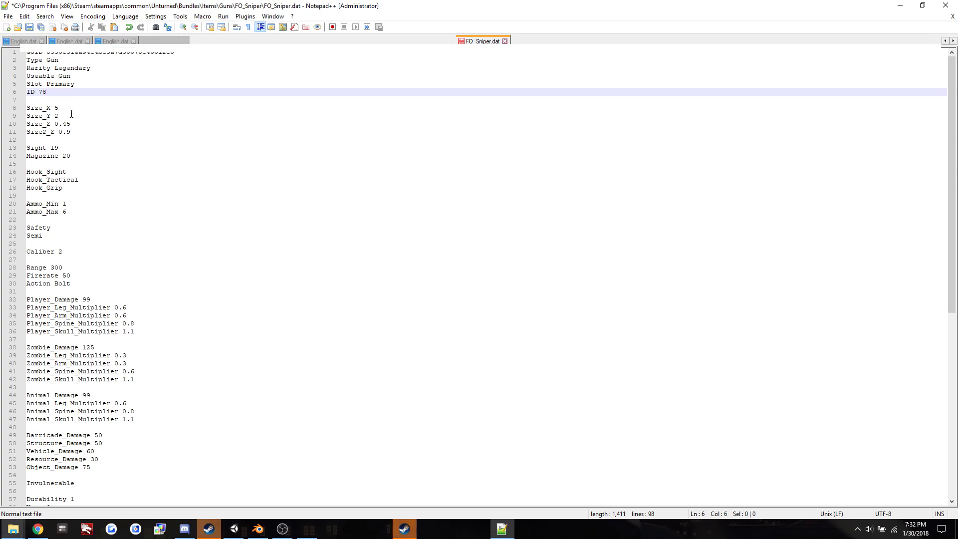
pyautogui.write('14')
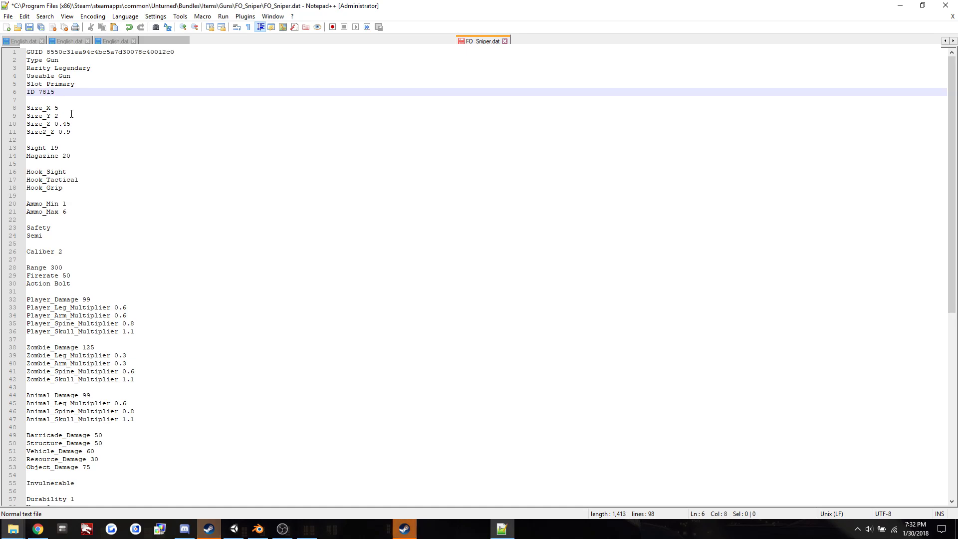
# - Delete the GUID entry from the start of the FO_Sniper data file and save the file
pyautogui.click(182, 53)
pyautogui.moveTo(181, 54); pyautogui.dragTo(139, 56)
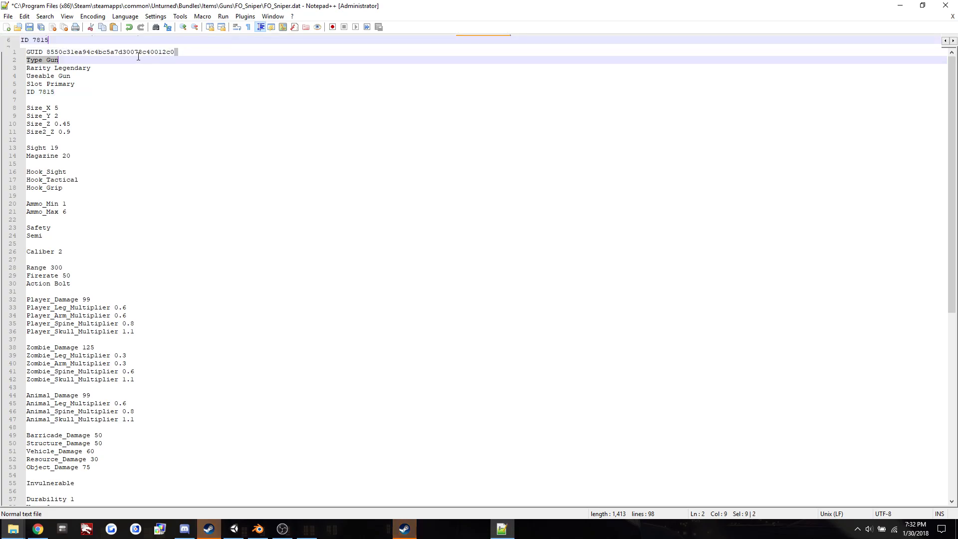
pyautogui.moveTo(56, 60); pyautogui.dragTo(25, 52)
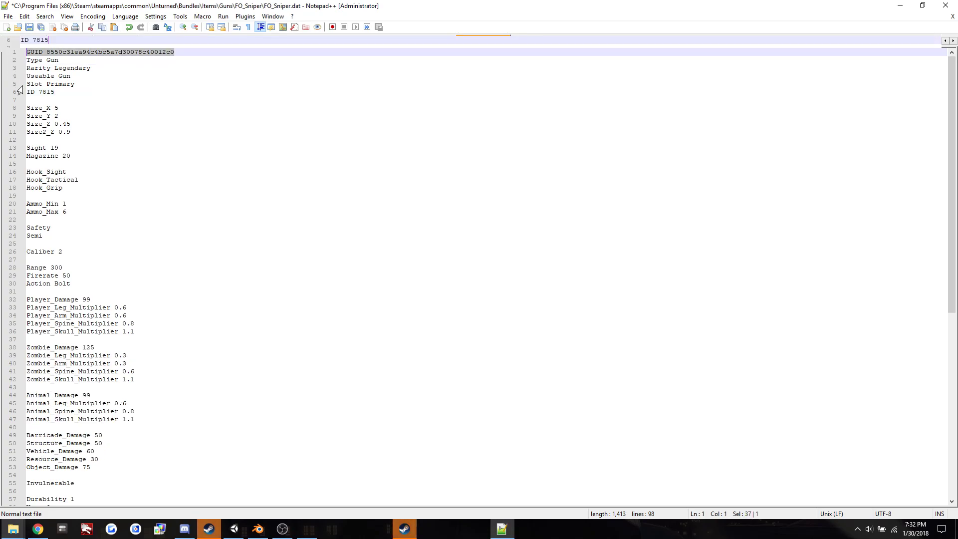
pyautogui.press('Delete')
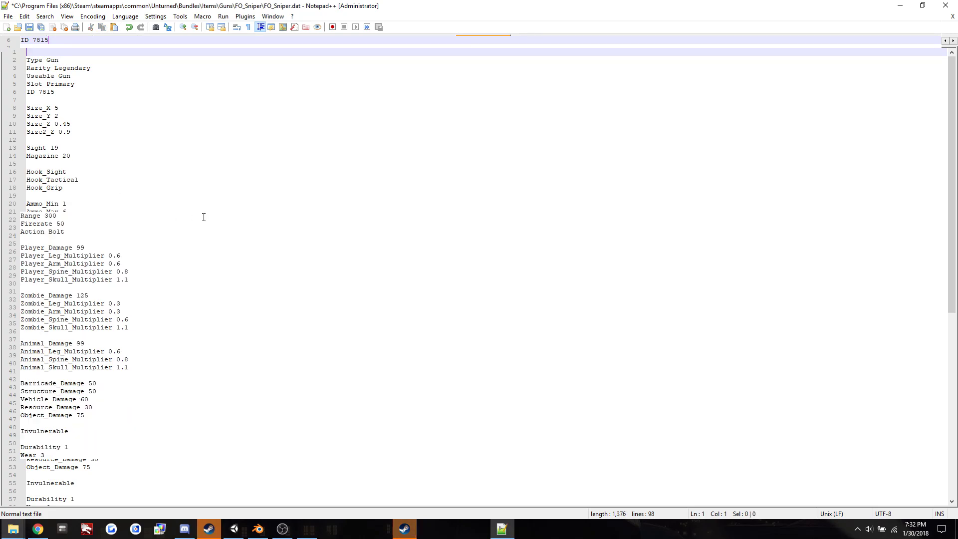
pyautogui.hotkey('ctrl', 's')
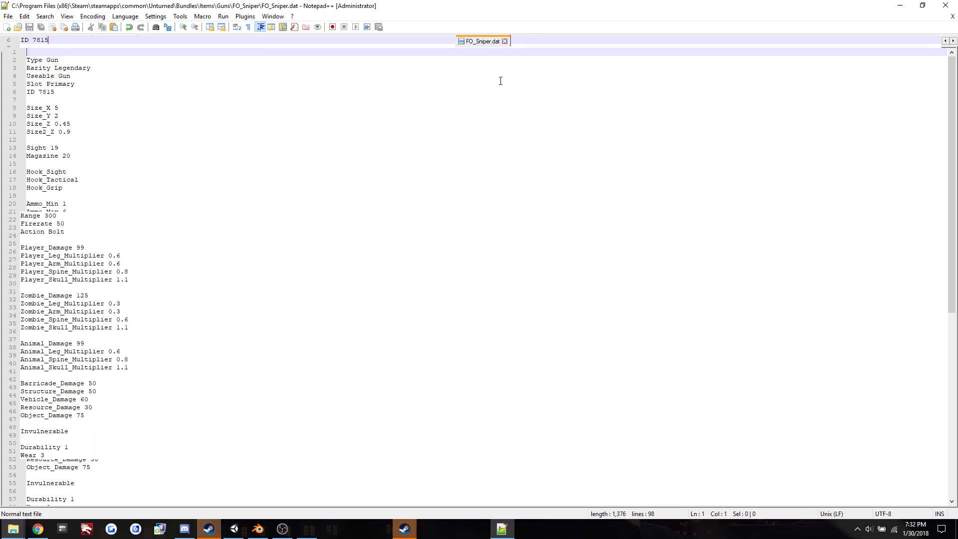
# - Close the FO_Sniper data file and return to Unity to check the gun's Materials and Zubeknakov folders
pyautogui.click(946, 5)
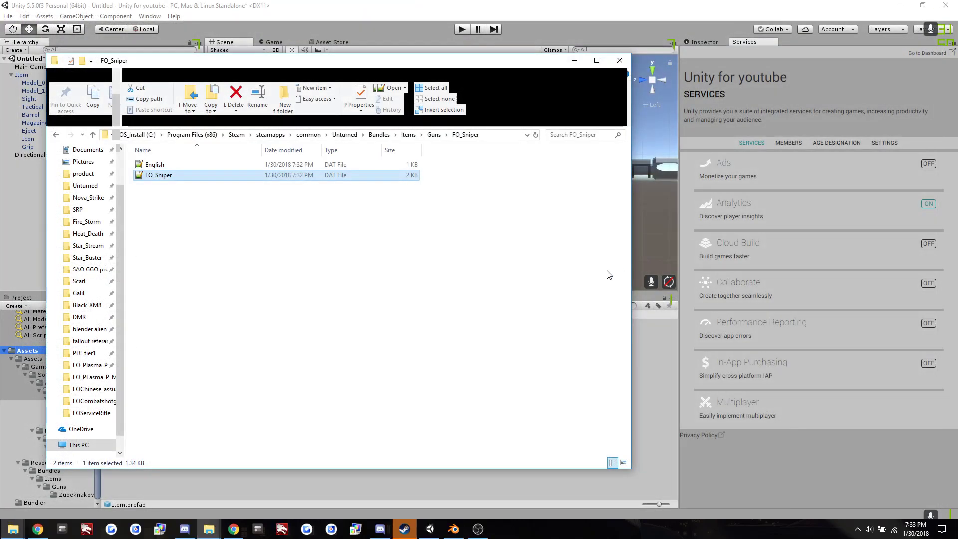
pyautogui.click(573, 61)
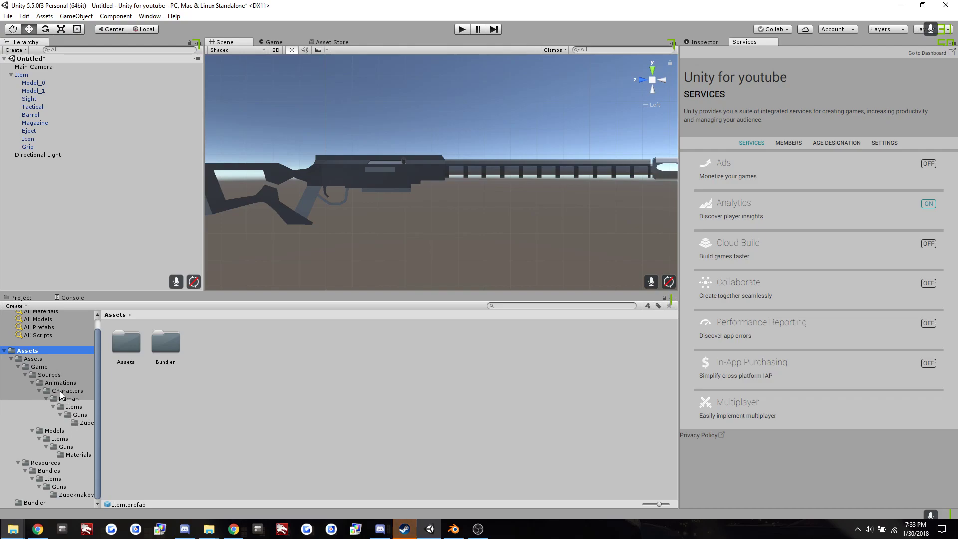
pyautogui.click(78, 454)
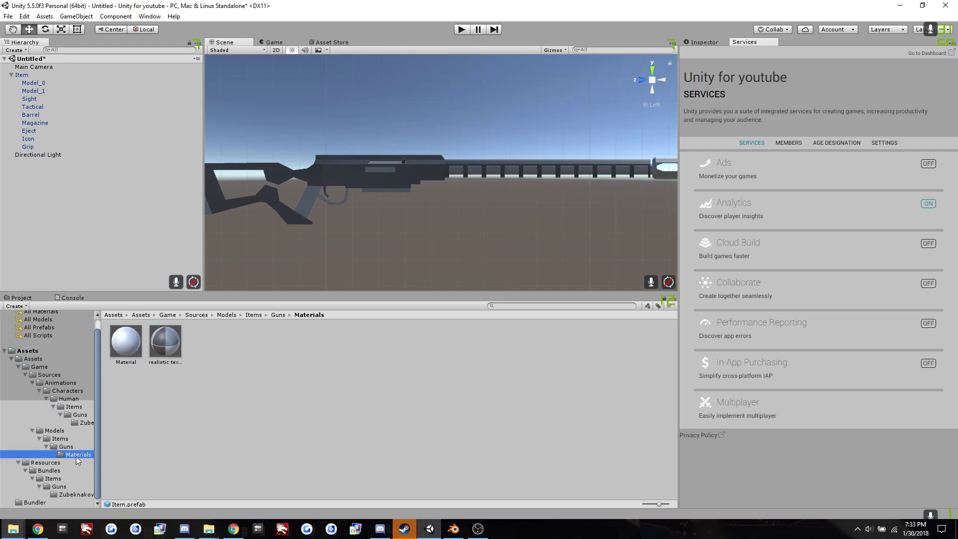
pyautogui.click(21, 75)
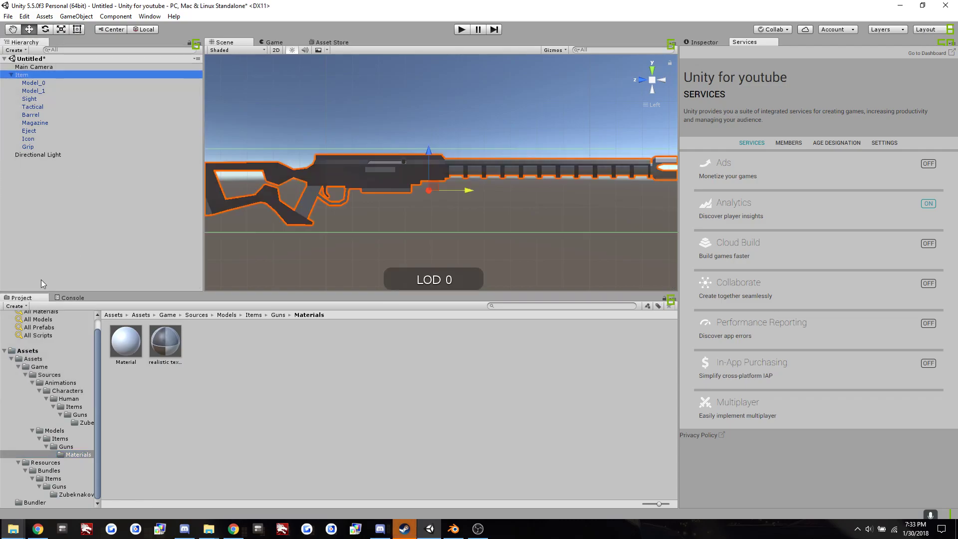
pyautogui.click(76, 494)
pyautogui.click(221, 341)
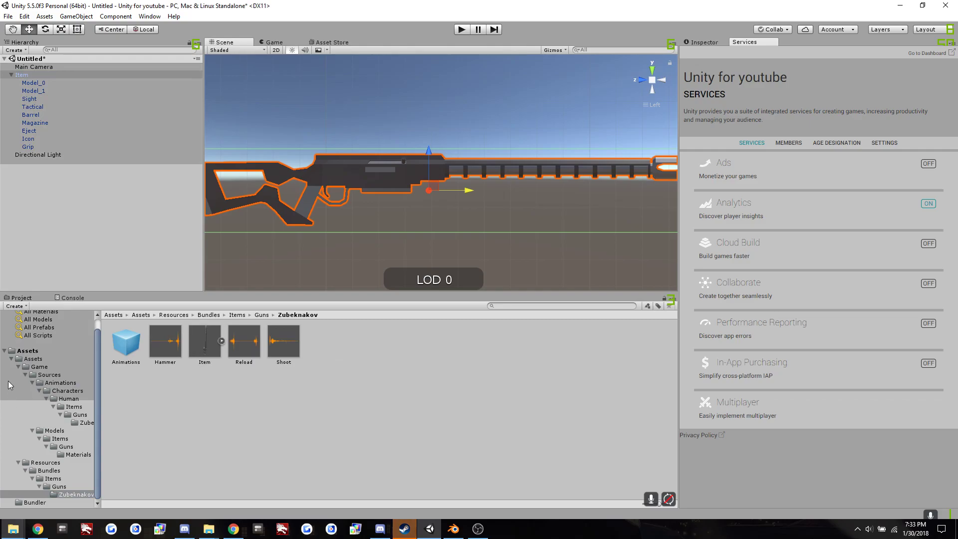
# - Select the Assets folder inside the project's root Assets folder and grab its contents with the Bundle Tool
pyautogui.click(23, 353)
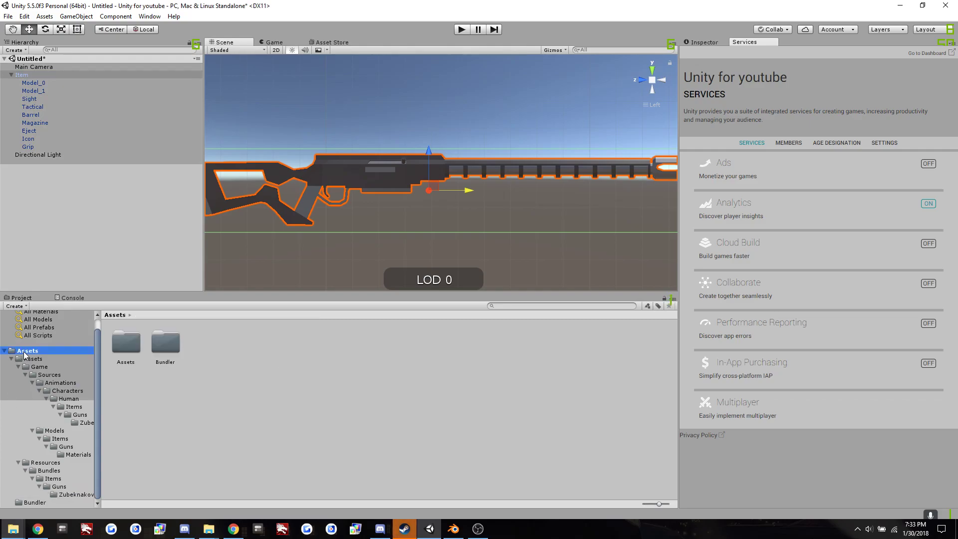
pyautogui.click(129, 346)
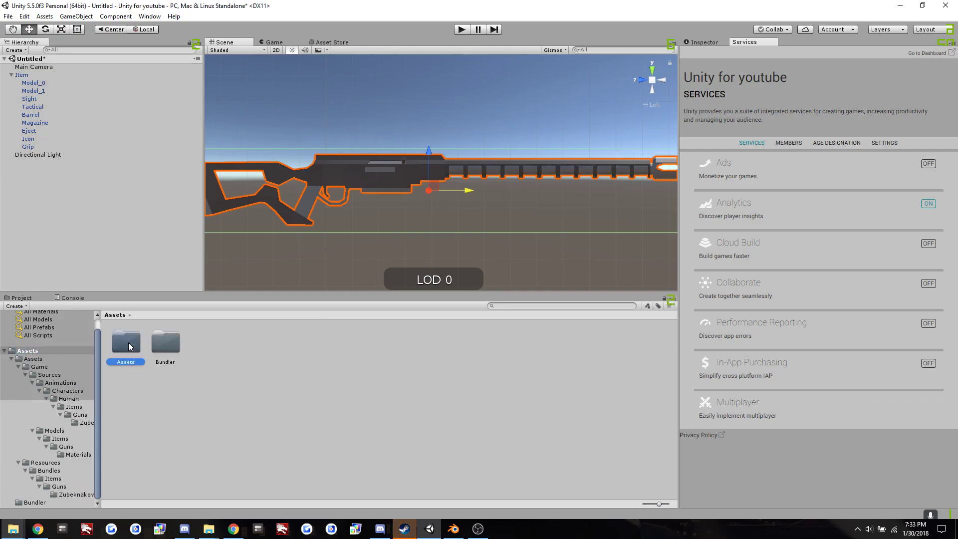
pyautogui.click(149, 16)
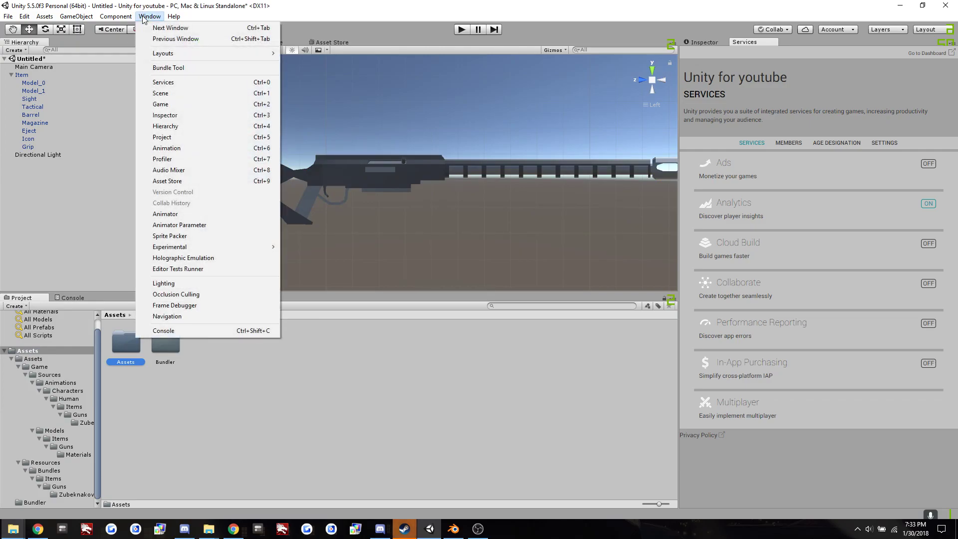
pyautogui.click(356, 369)
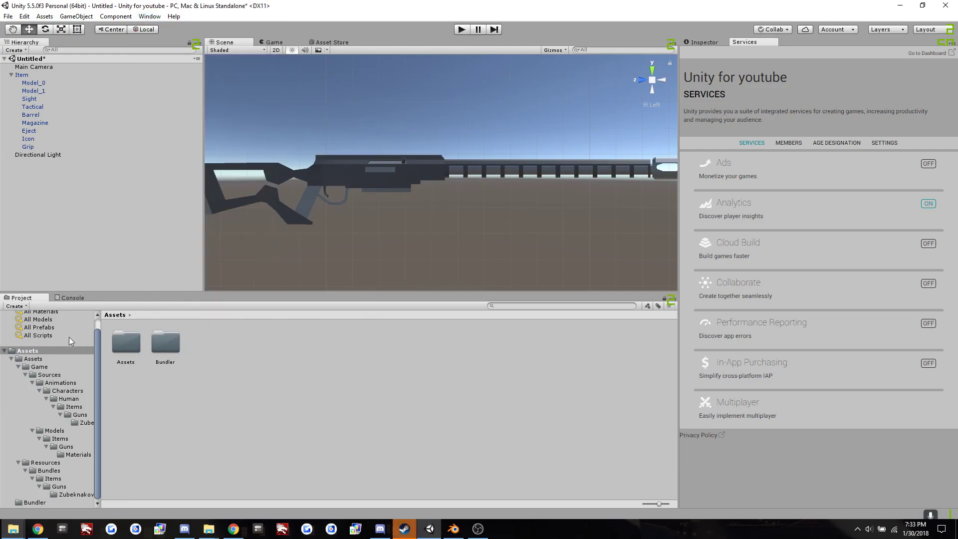
pyautogui.click(29, 352)
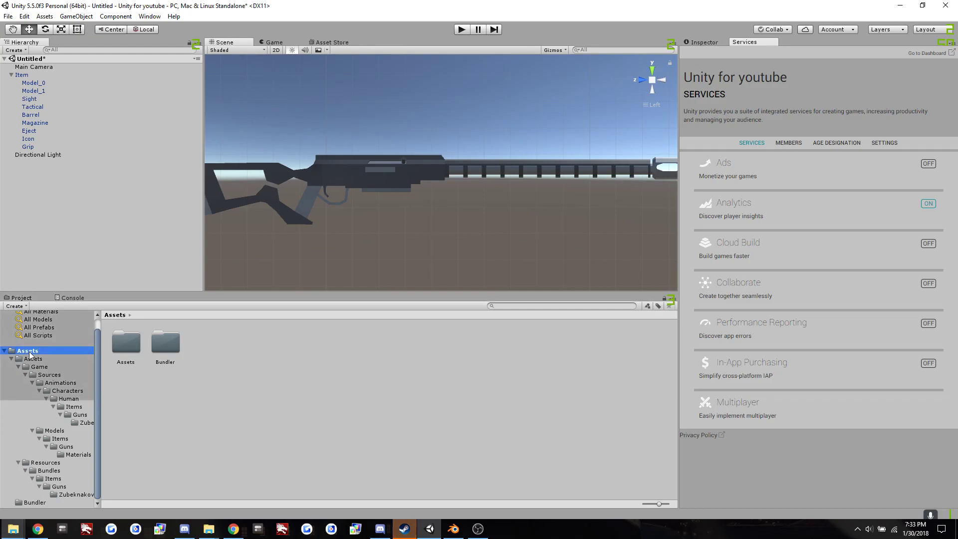
pyautogui.click(134, 346)
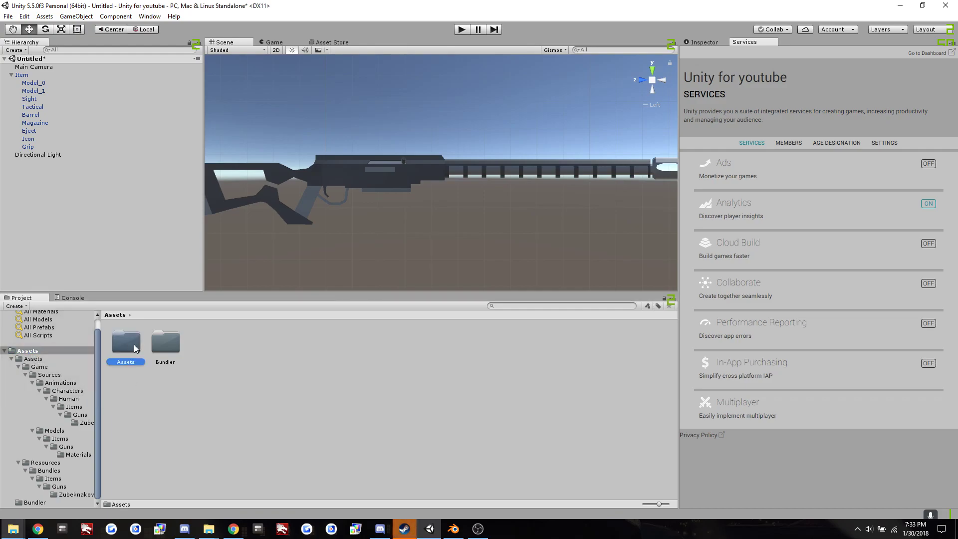
pyautogui.click(150, 17)
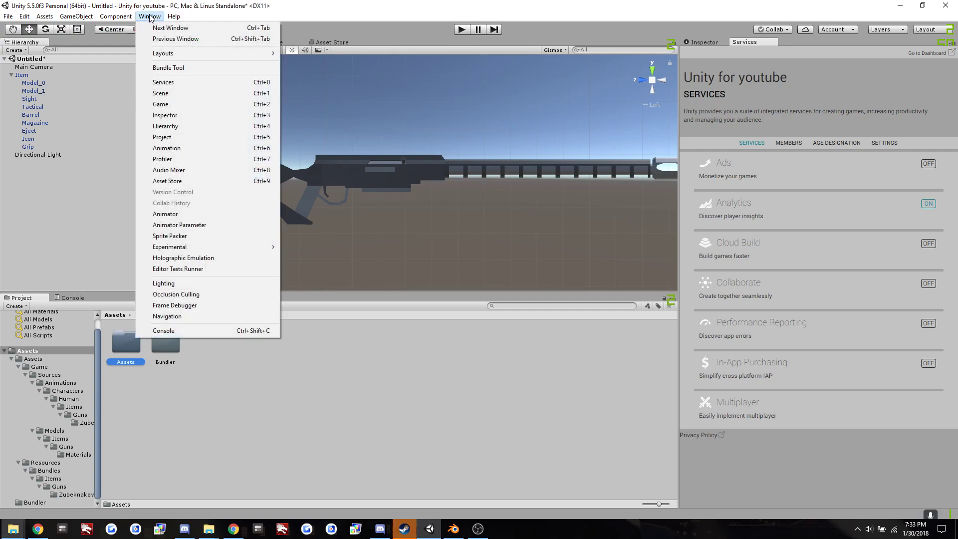
pyautogui.click(184, 68)
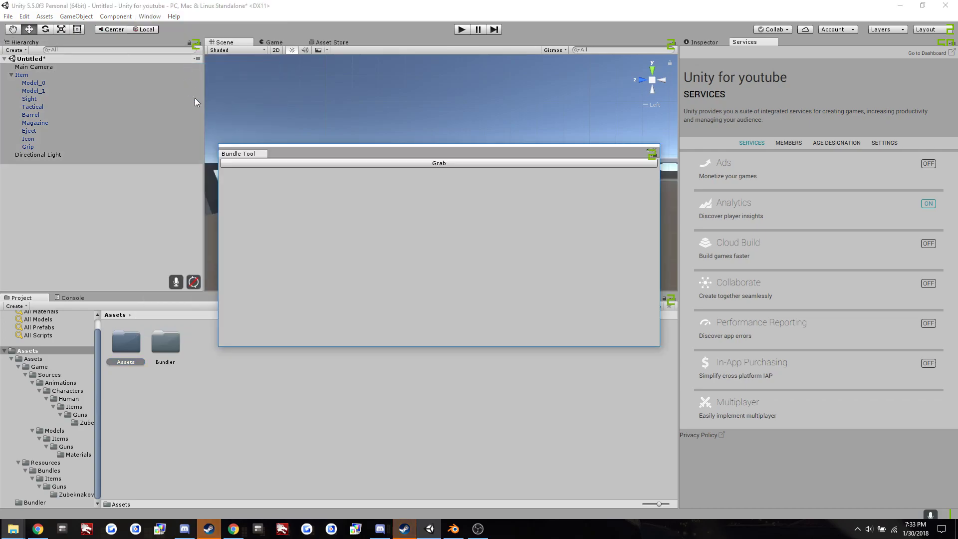
pyautogui.click(313, 163)
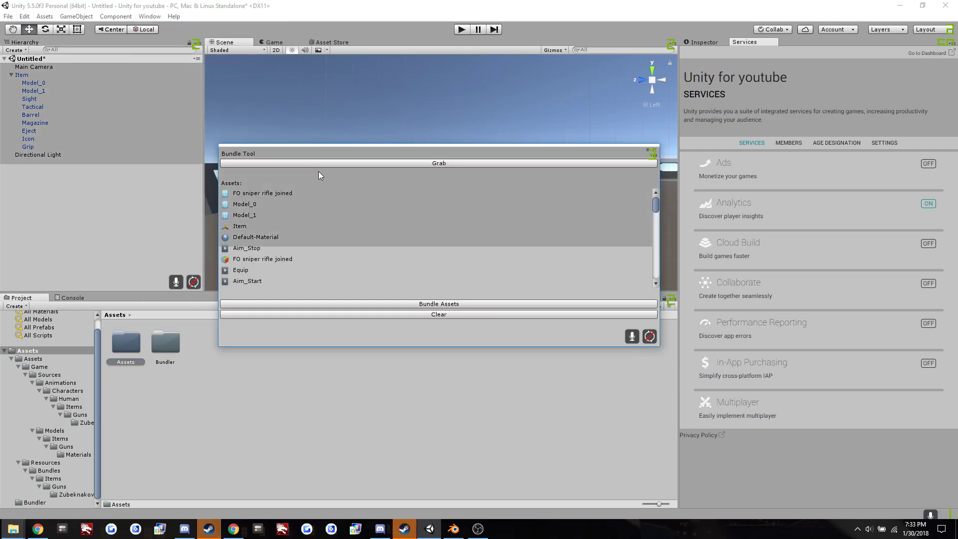
# - Start bundling the grabbed assets and choose the FO_Sniper folder in Unturned's Guns folder as the save location
pyautogui.click(400, 303)
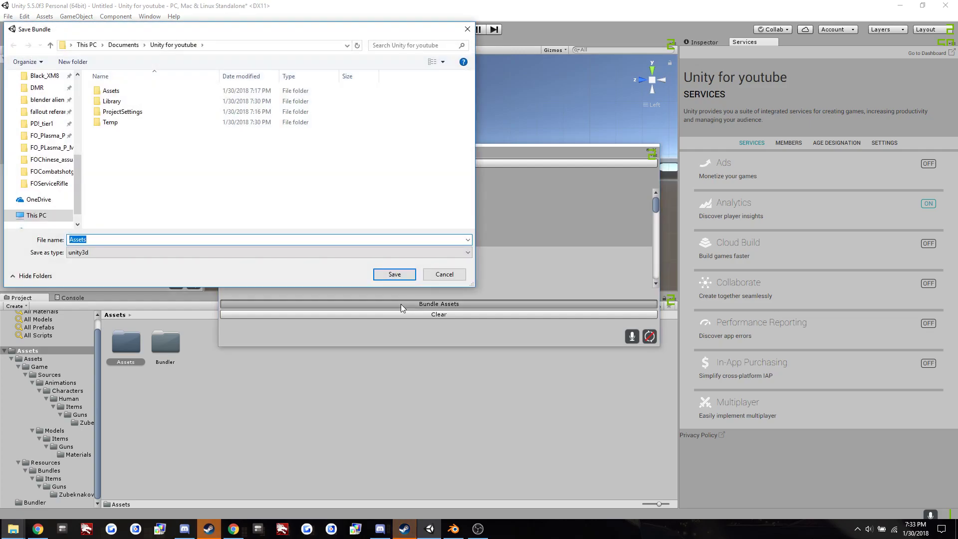
pyautogui.click(46, 135)
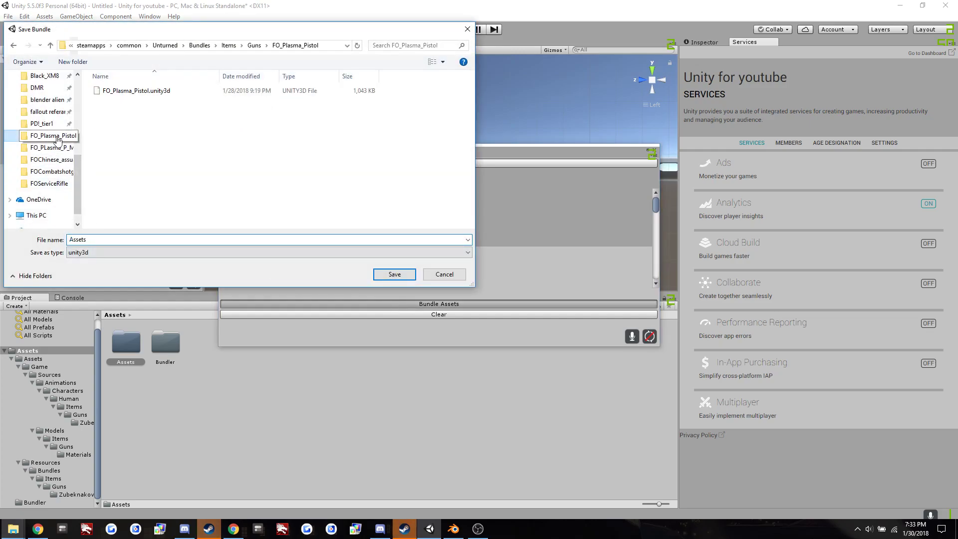
pyautogui.click(254, 45)
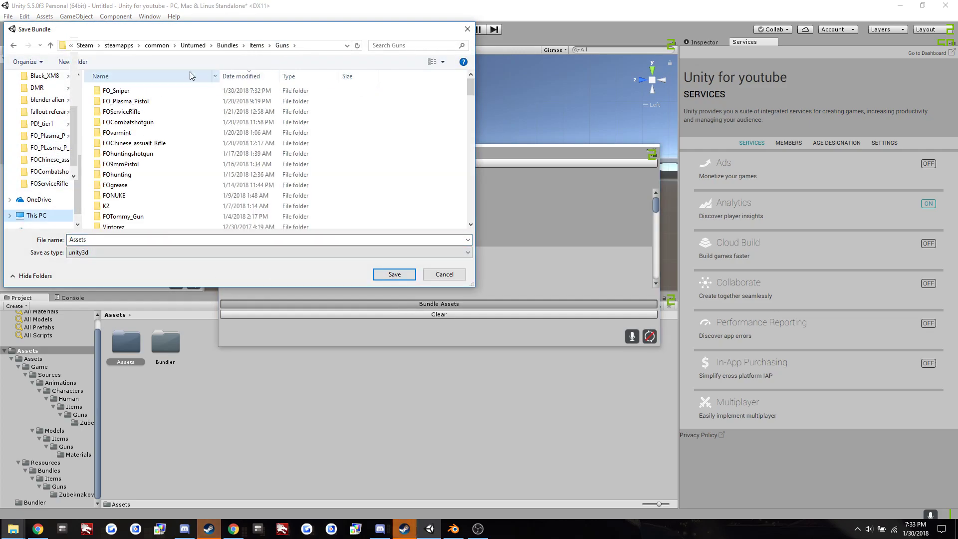
pyautogui.doubleClick(128, 93)
# - Name the bundle FO_Sniper.unity3d and save it
pyautogui.click(115, 241)
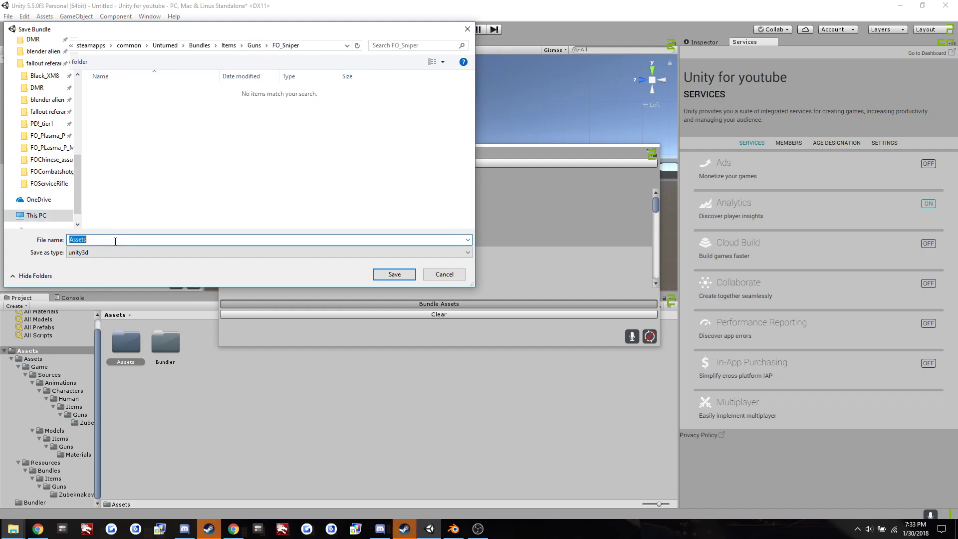
pyautogui.write('FO_Sniper')
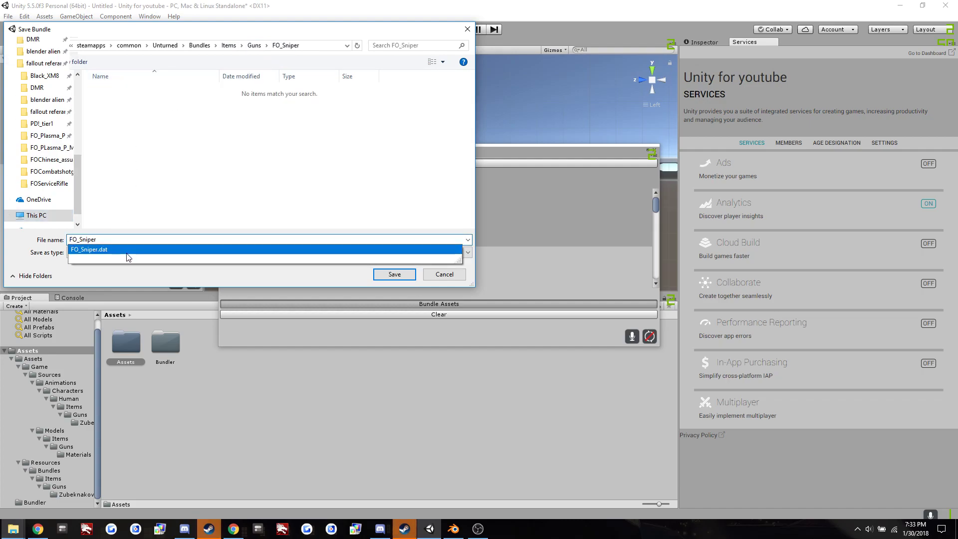
pyautogui.write('.')
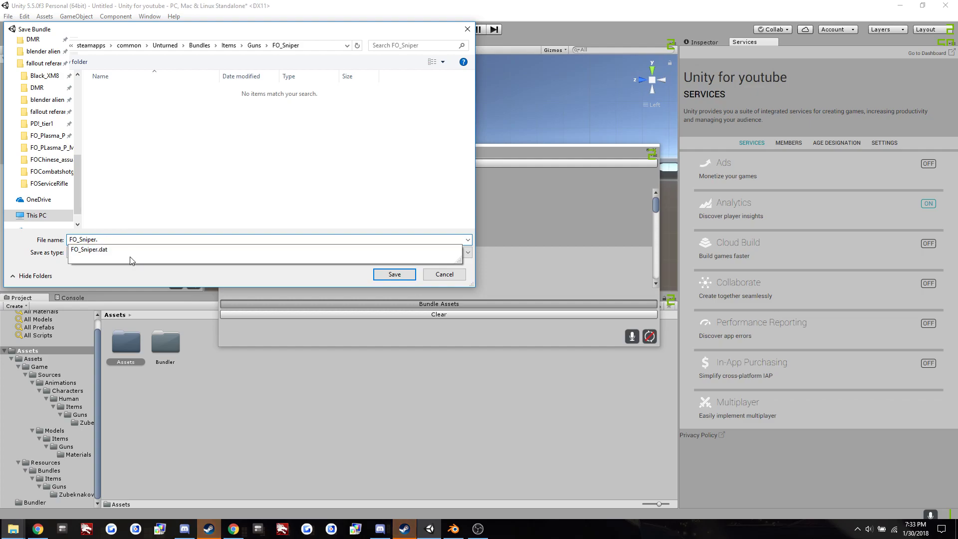
pyautogui.write('unity')
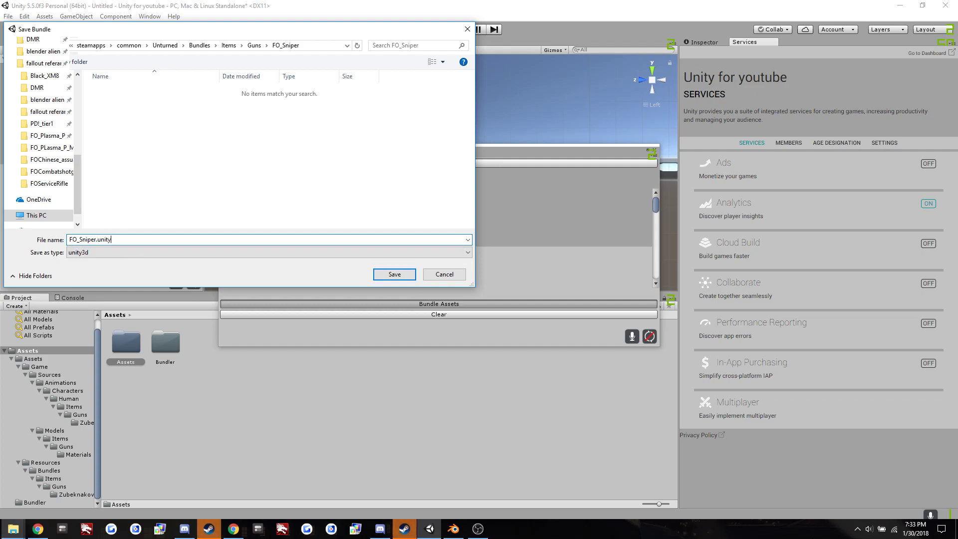
pyautogui.write('3e')
pyautogui.press('BackSpace')
pyautogui.write('d')
pyautogui.click(394, 274)
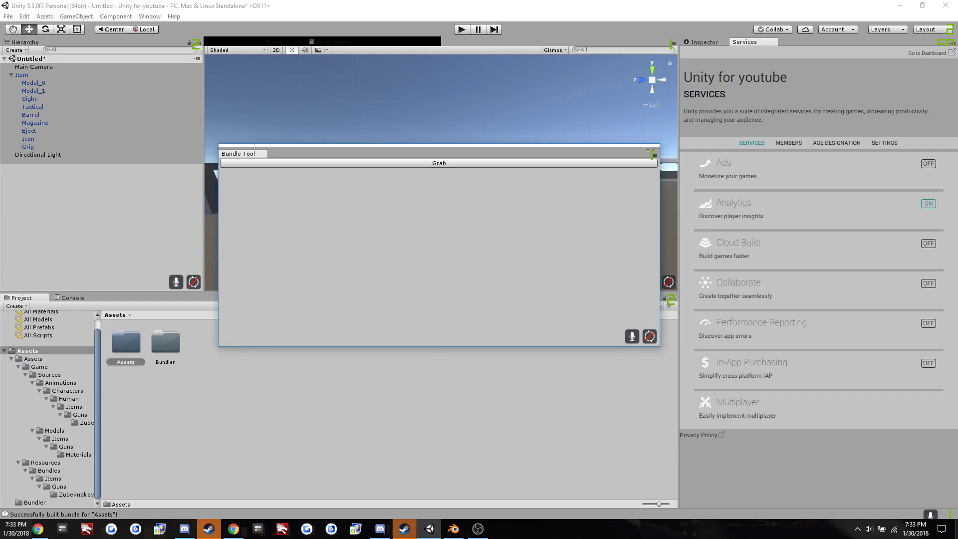
# - Launch Unturned from the desktop
pyautogui.click(957, 536)
pyautogui.doubleClick(485, 326)
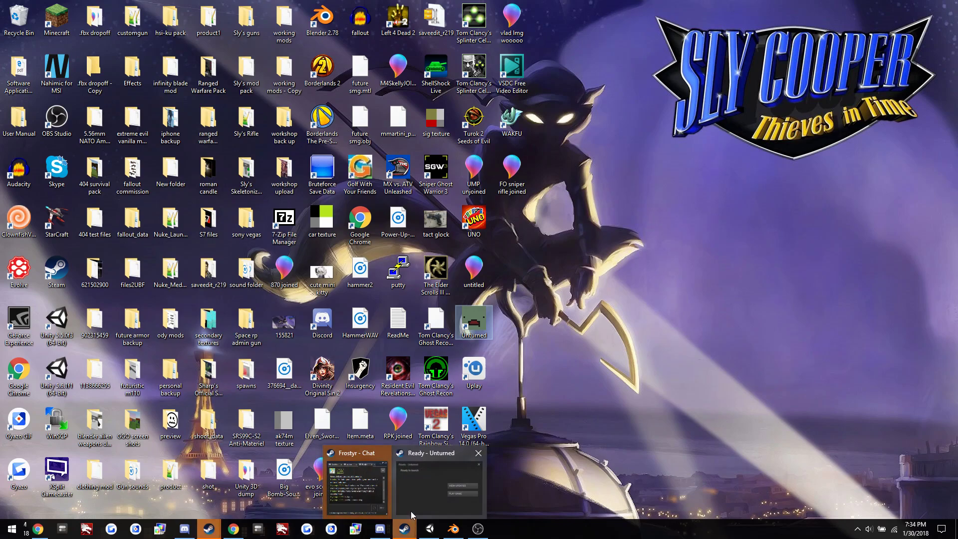
pyautogui.click(409, 516)
pyautogui.click(592, 313)
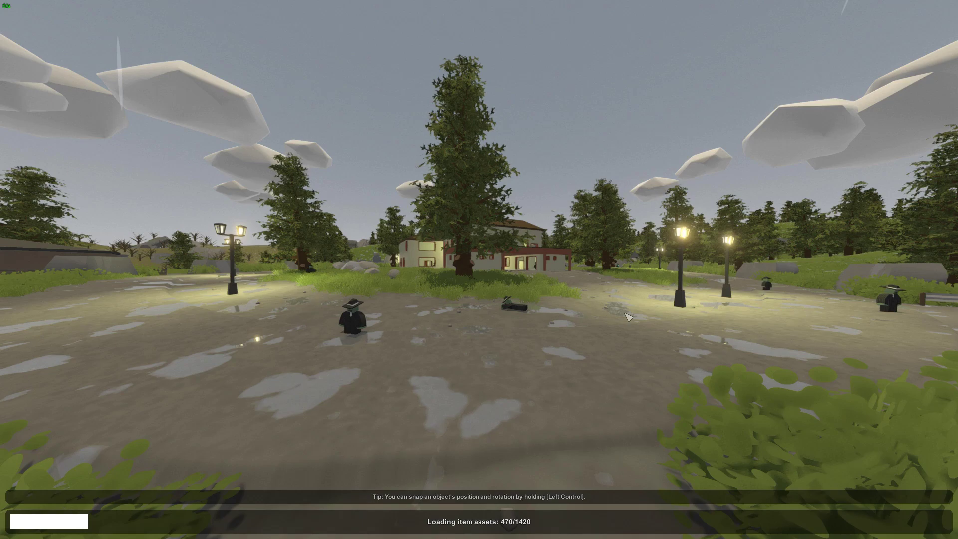
# - Switch to Blender and examine the sniper rifle model up close
pyautogui.hotkey('alt', 'Tab')
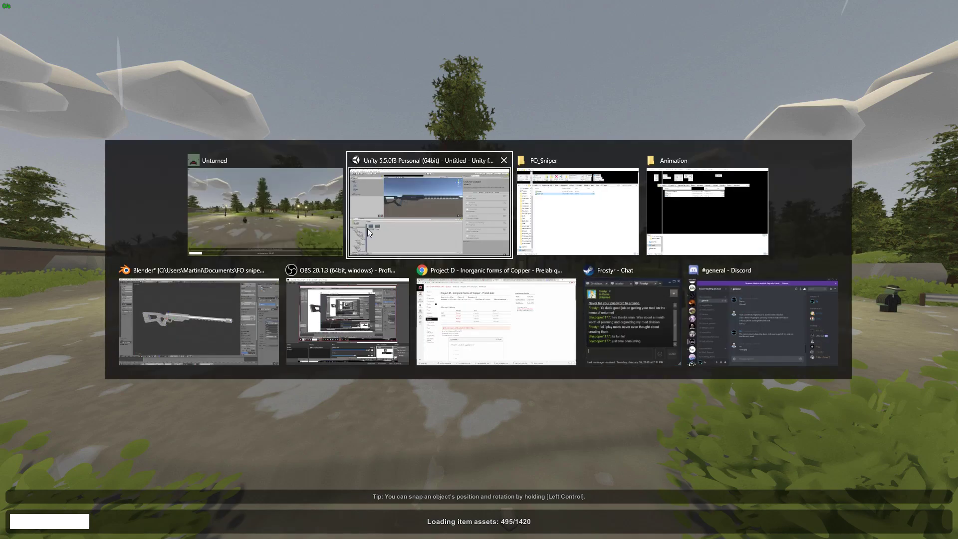
pyautogui.click(224, 306)
pyautogui.moveTo(361, 279)
pyautogui.mouseDown(button='middle')
pyautogui.moveTo(275, 247)
pyautogui.moveTo(369, 290)
pyautogui.mouseUp(button='middle')
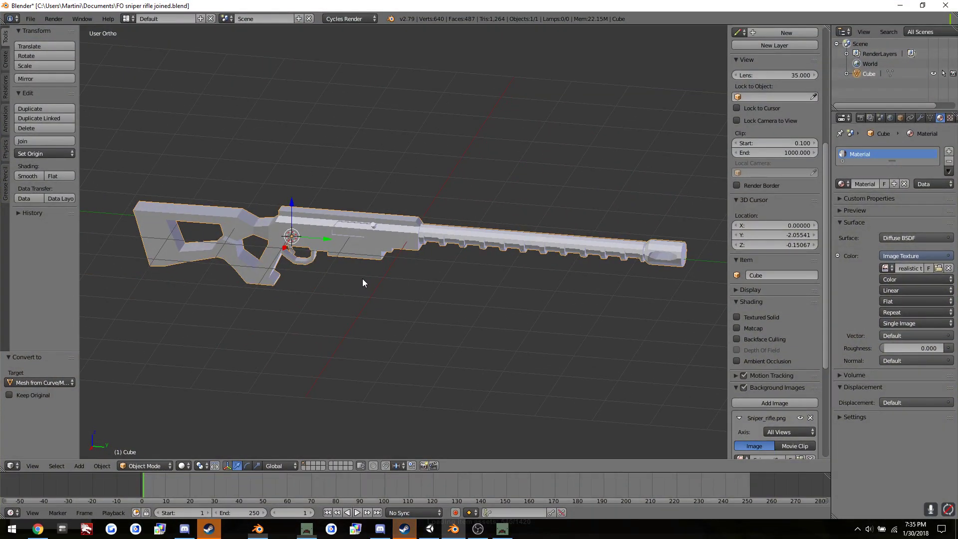
pyautogui.keyDown('ctrl'); pyautogui.scroll(-2, 358, 274); pyautogui.keyUp('ctrl')
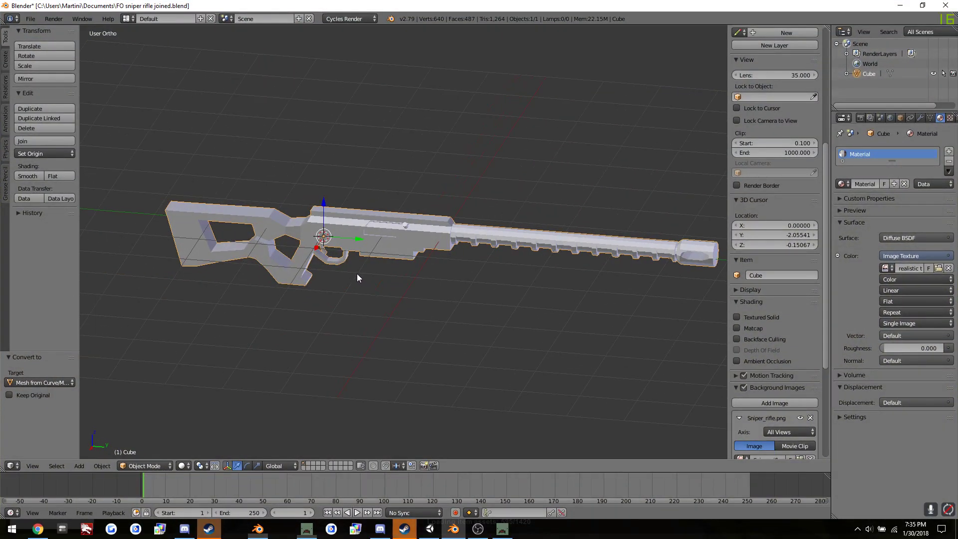
pyautogui.scroll(2, 357, 273)
pyautogui.scroll(1, 348, 259)
pyautogui.scroll(-2, 349, 260)
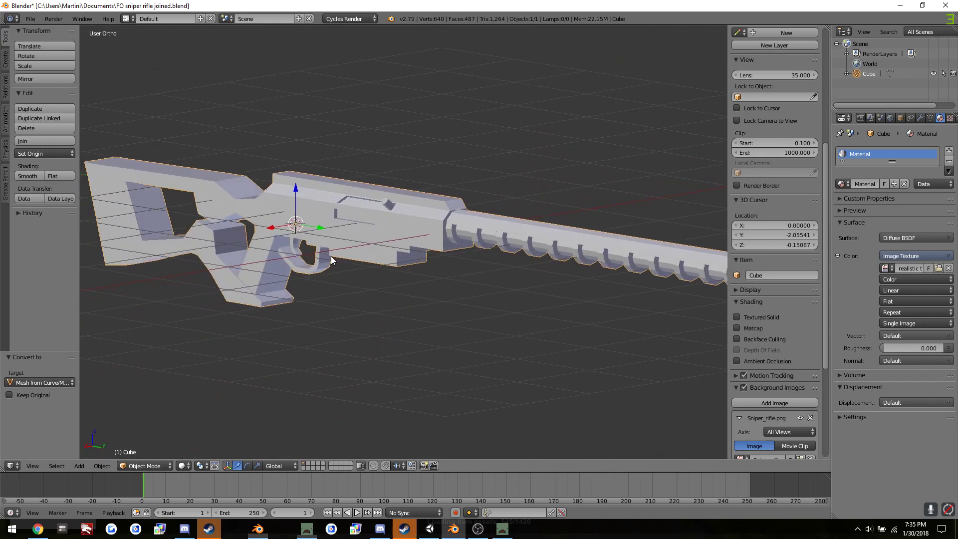
# - Recalculate the normals of the whole rifle mesh with the Inside option enabled, and return to Object Mode to inspect the faces
pyautogui.press('Tab')
pyautogui.scroll(2, 367, 274)
pyautogui.press('a')
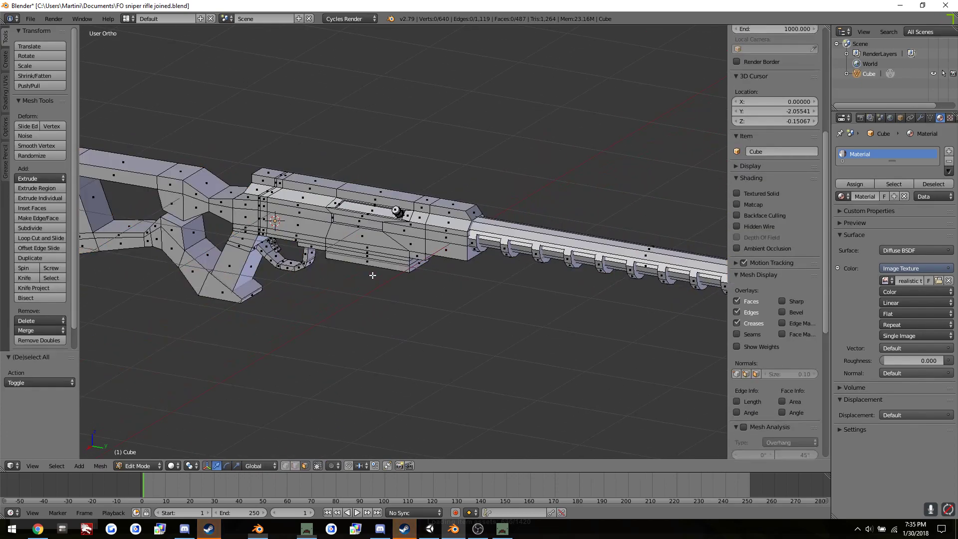
pyautogui.press('a')
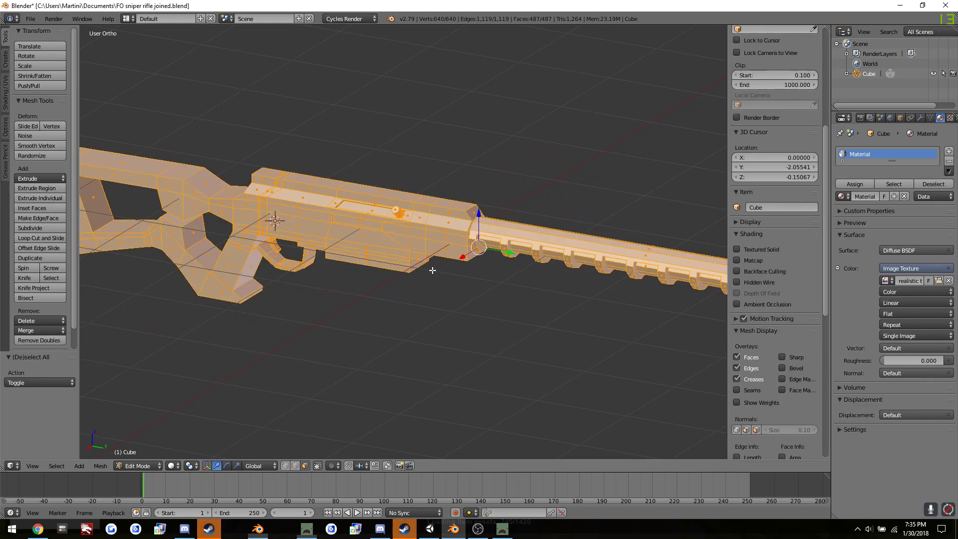
pyautogui.hotkey('ctrl', 'n')
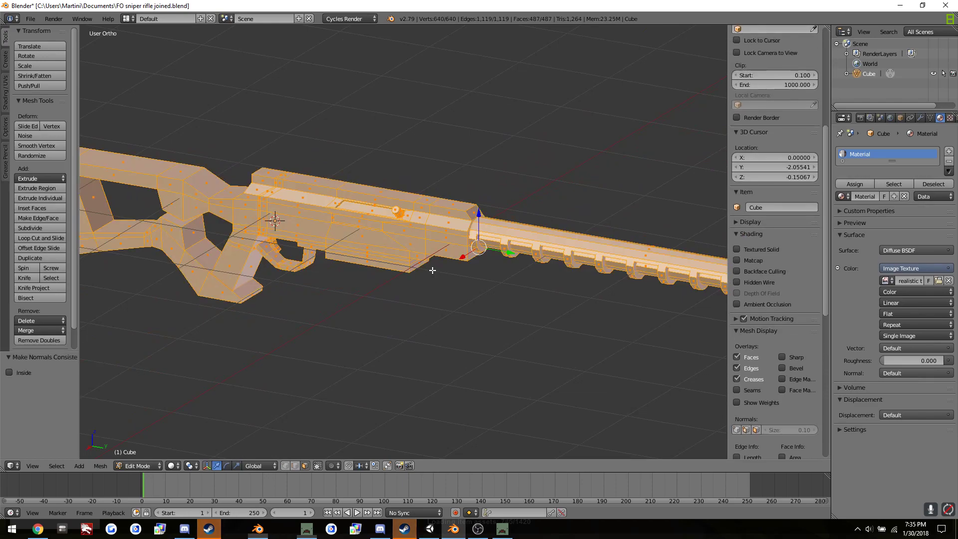
pyautogui.click(9, 372)
pyautogui.press('Tab')
pyautogui.moveTo(369, 359); pyautogui.dragTo(348, 352, button='middle')
pyautogui.moveTo(352, 301); pyautogui.dragTo(346, 205, button='middle')
pyautogui.moveTo(425, 256); pyautogui.dragTo(698, 313, button='middle')
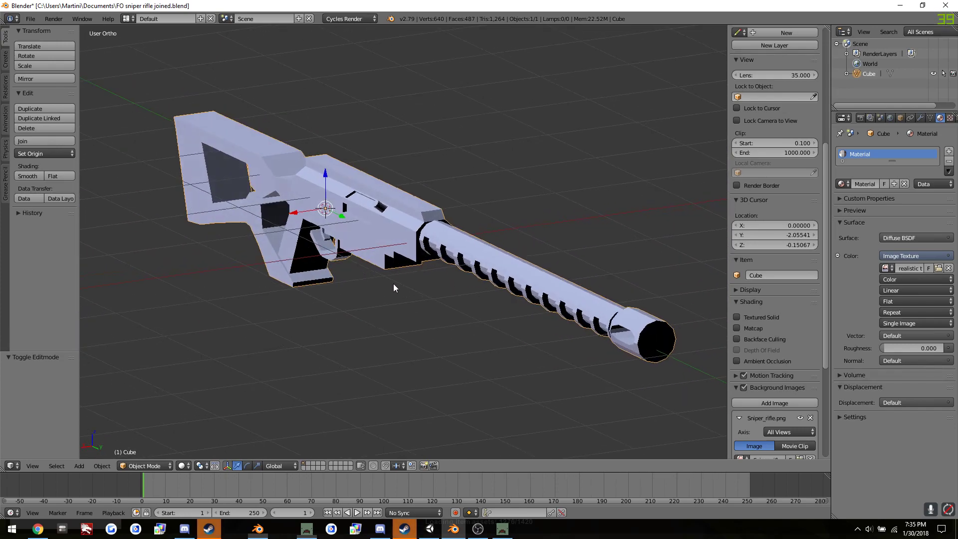
pyautogui.press('a')
pyautogui.press('a')
pyautogui.moveTo(355, 299); pyautogui.dragTo(378, 284, button='middle')
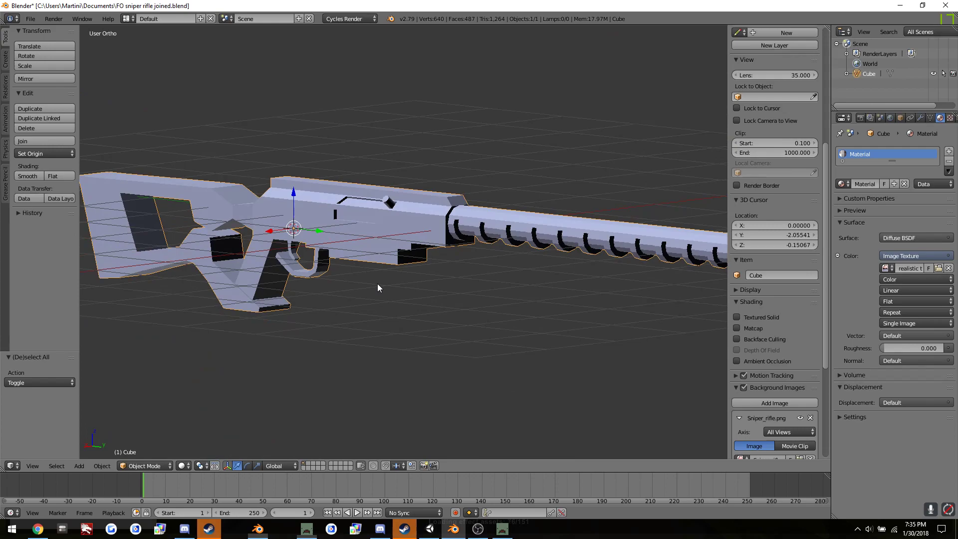
pyautogui.hotkey('ctrl', 'n')
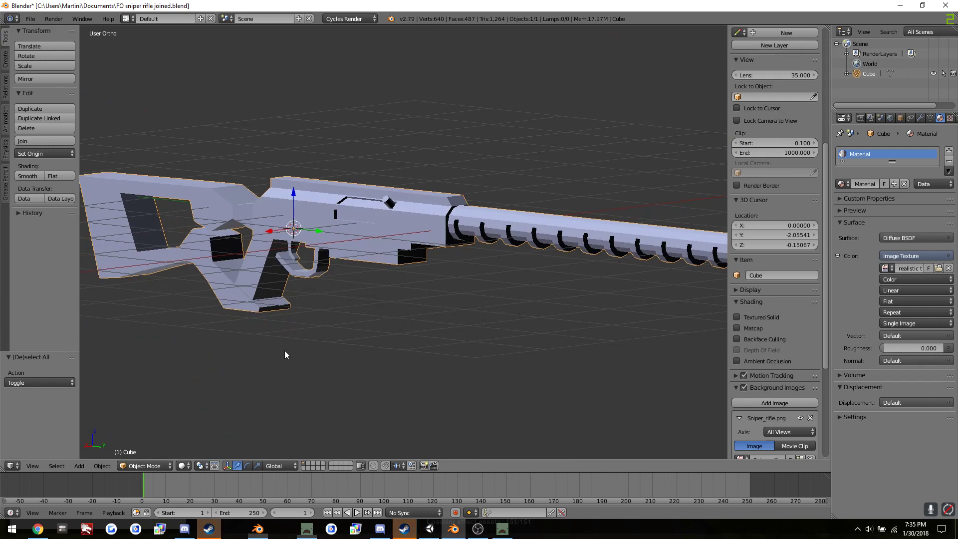
pyautogui.moveTo(341, 325); pyautogui.dragTo(348, 348, button='middle')
# - Select the whole rifle mesh in Edit Mode and recalculate its normals with the Inside option off
pyautogui.press('Tab')
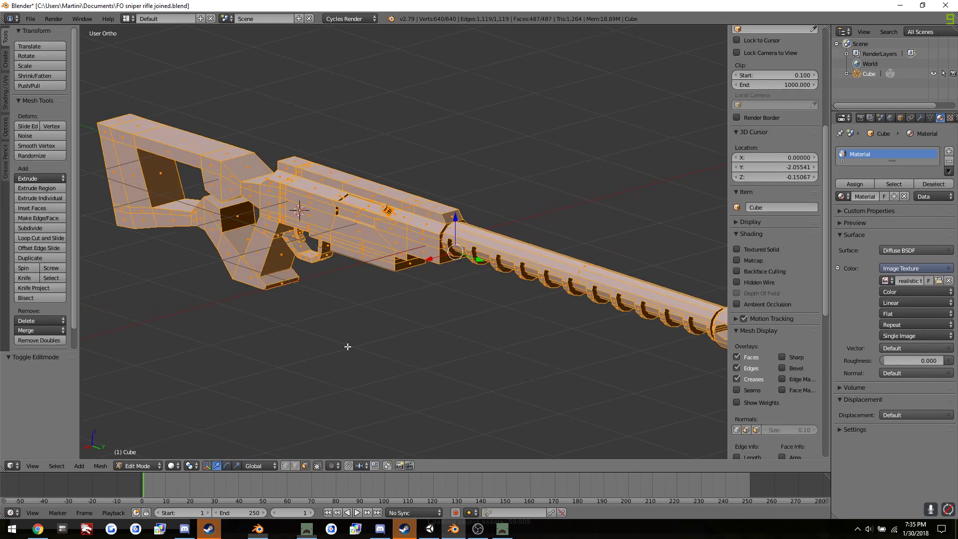
pyautogui.press('Tab')
pyautogui.press('Tab')
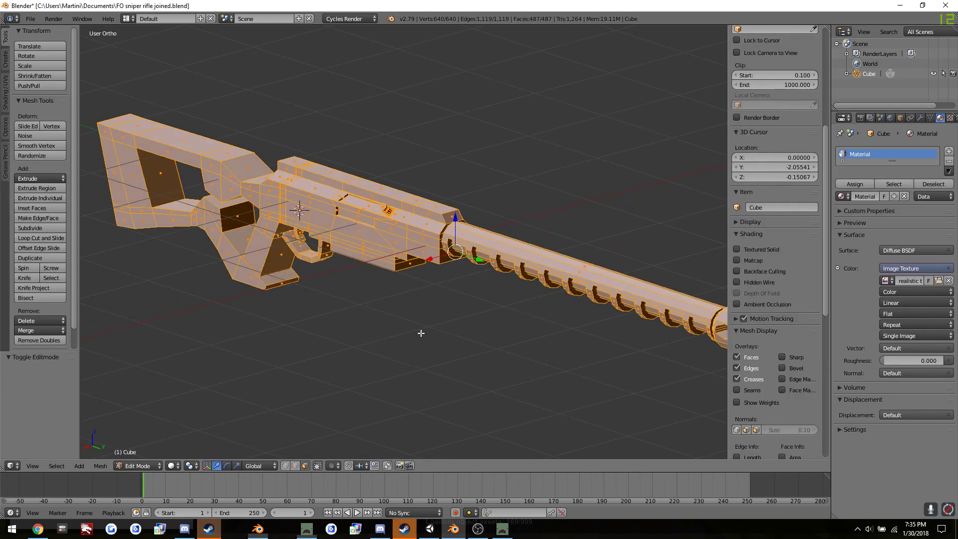
pyautogui.press('a')
pyautogui.press('a')
pyautogui.moveTo(426, 331); pyautogui.dragTo(418, 324, button='middle')
pyautogui.hotkey('ctrl', 'n')
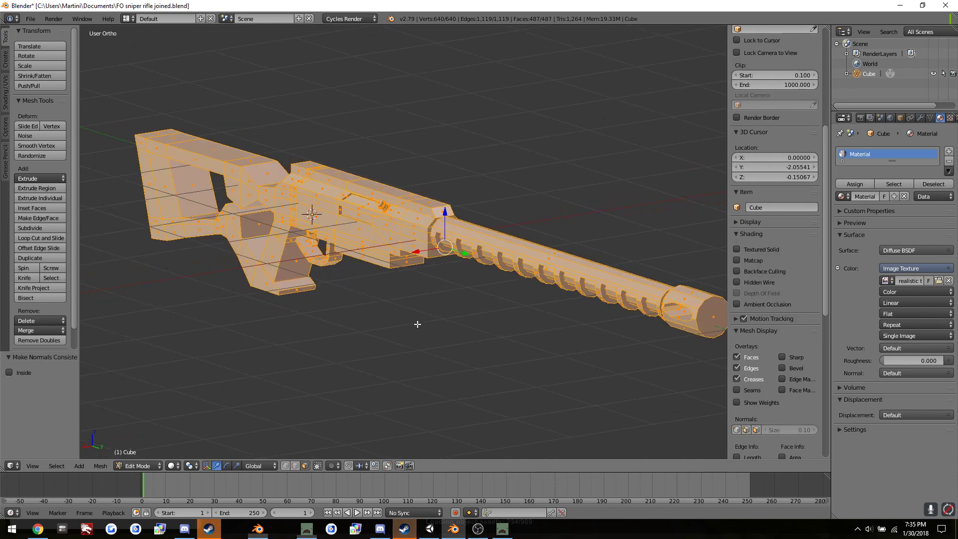
# - Return to Object Mode and inspect the rifle's faces, briefly toggling the rendered viewport shading
pyautogui.press('Tab')
pyautogui.moveTo(426, 325)
pyautogui.mouseDown(button='middle')
pyautogui.moveTo(438, 321)
pyautogui.moveTo(424, 316)
pyautogui.moveTo(448, 318)
pyautogui.mouseUp(button='middle')
pyautogui.hotkey('shift', 'z')
pyautogui.hotkey('shift', 'z')
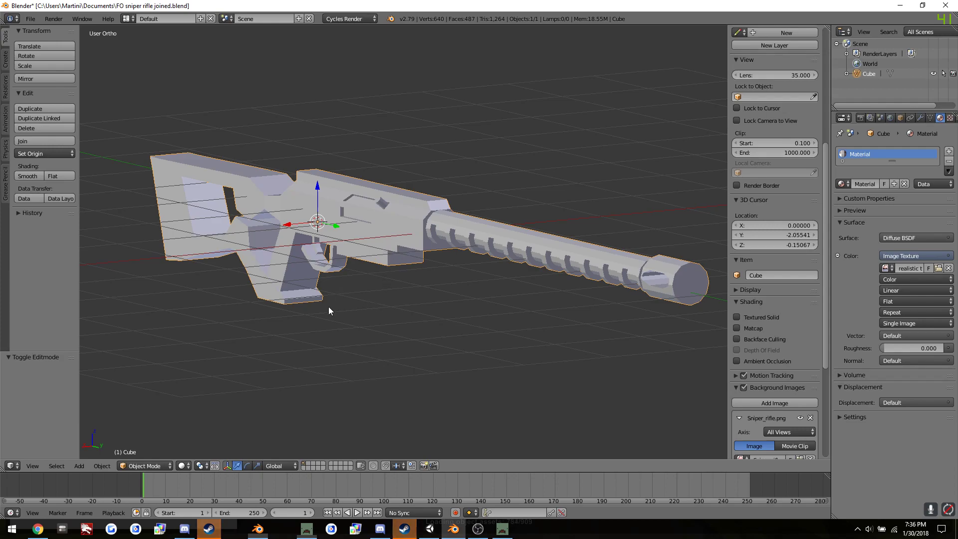
pyautogui.scroll(2, 363, 310)
pyautogui.moveTo(363, 309); pyautogui.dragTo(341, 319, button='middle')
# - Switch to Unturned and start a singleplayer game on the Destruction map
pyautogui.click(503, 527)
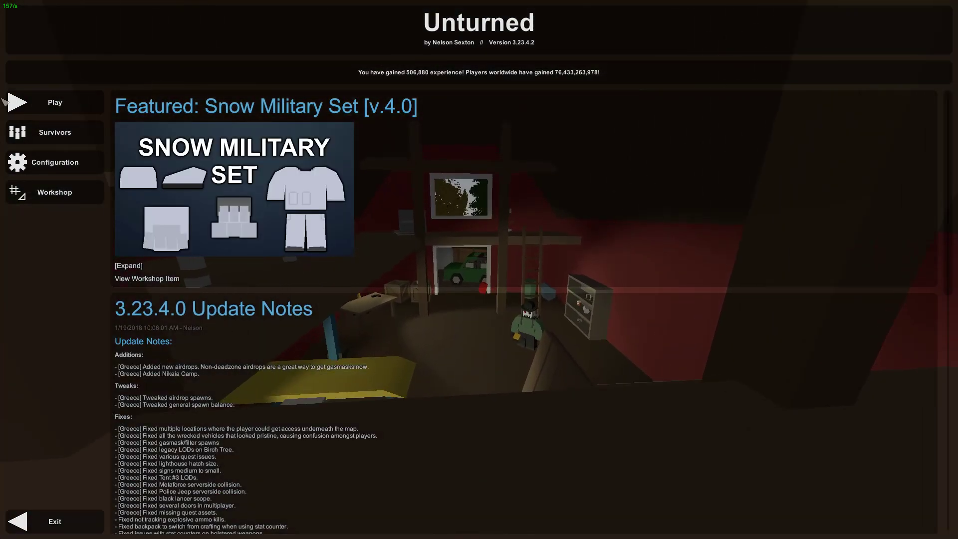
pyautogui.click(50, 102)
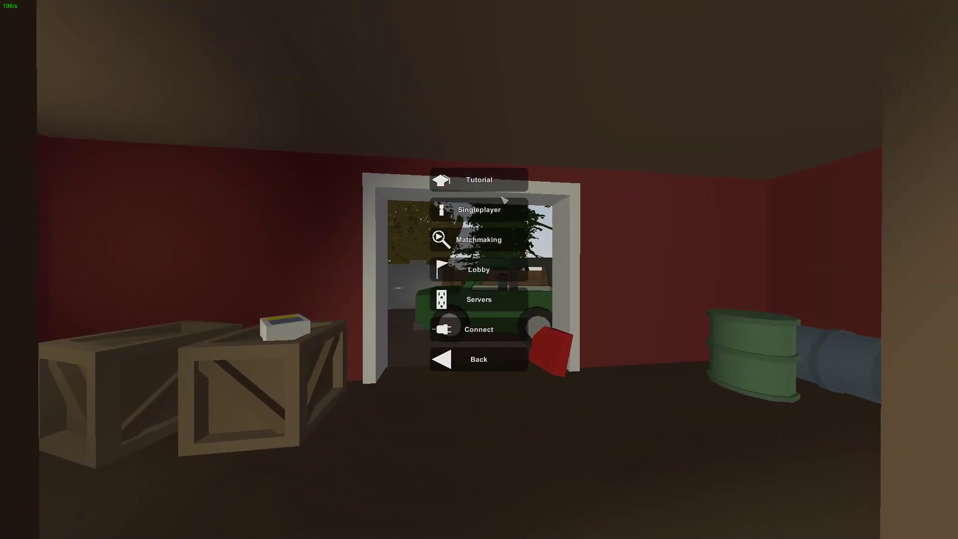
pyautogui.click(474, 209)
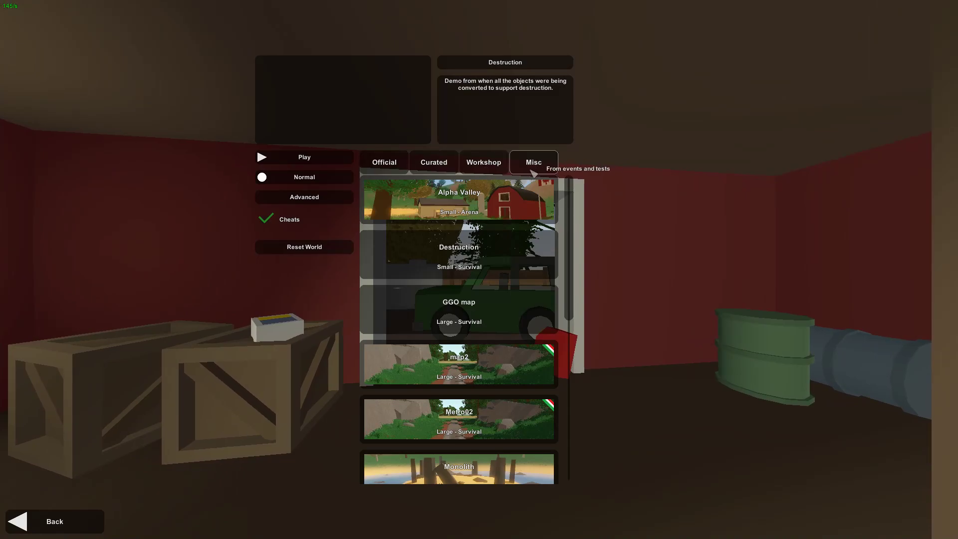
pyautogui.click(319, 160)
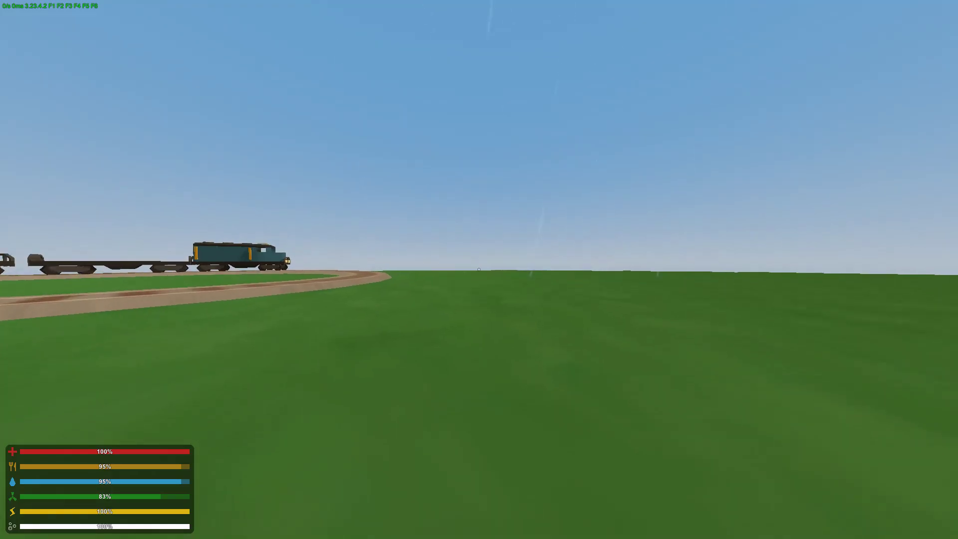
# - Spawn the sniper rifle with the chat command /give 781 and view its attachment points
pyautogui.write('j/gi')
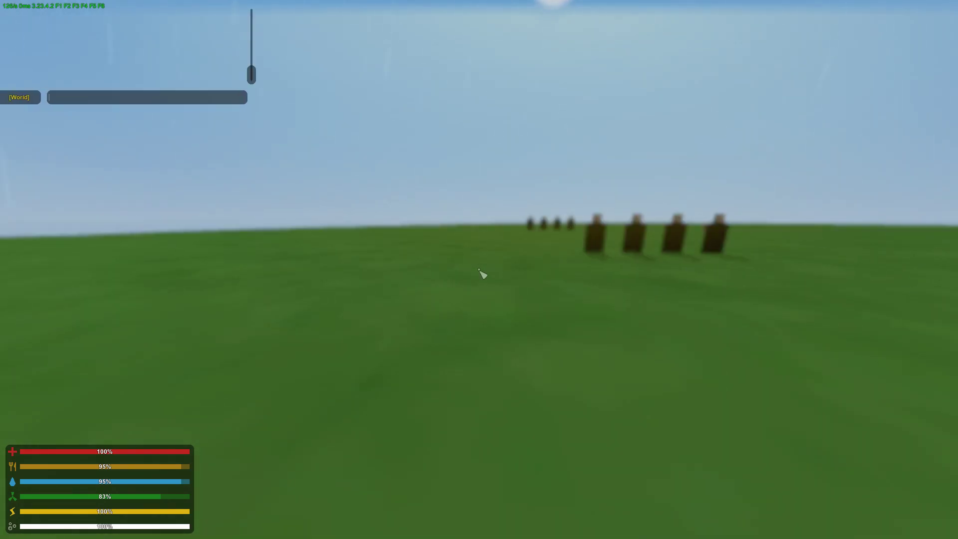
pyautogui.write('ve')
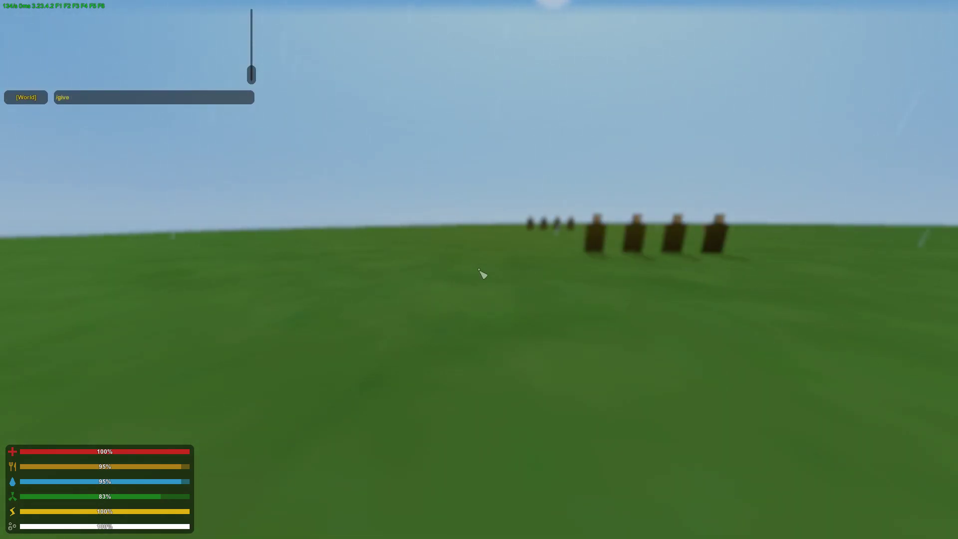
pyautogui.write(' 781')
pyautogui.press('Return')
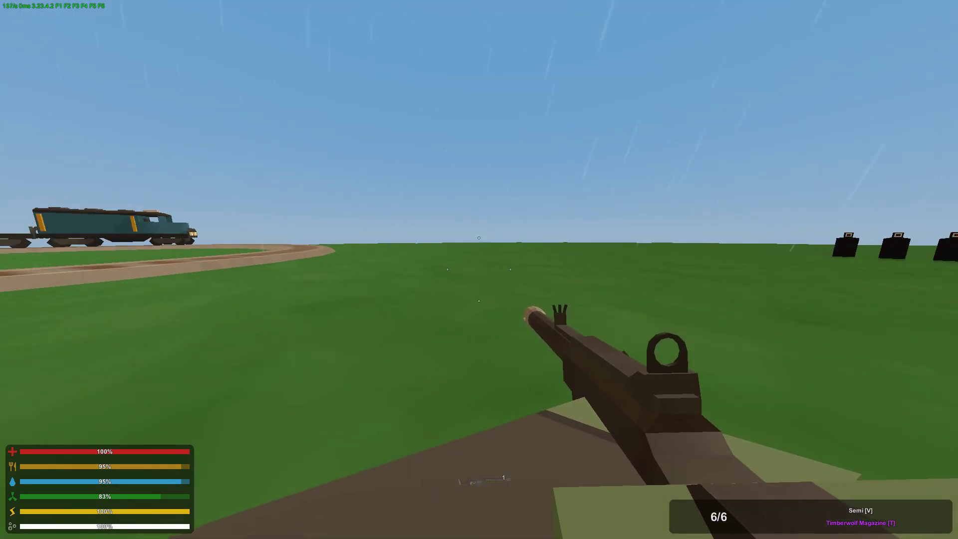
pyautogui.press('t')
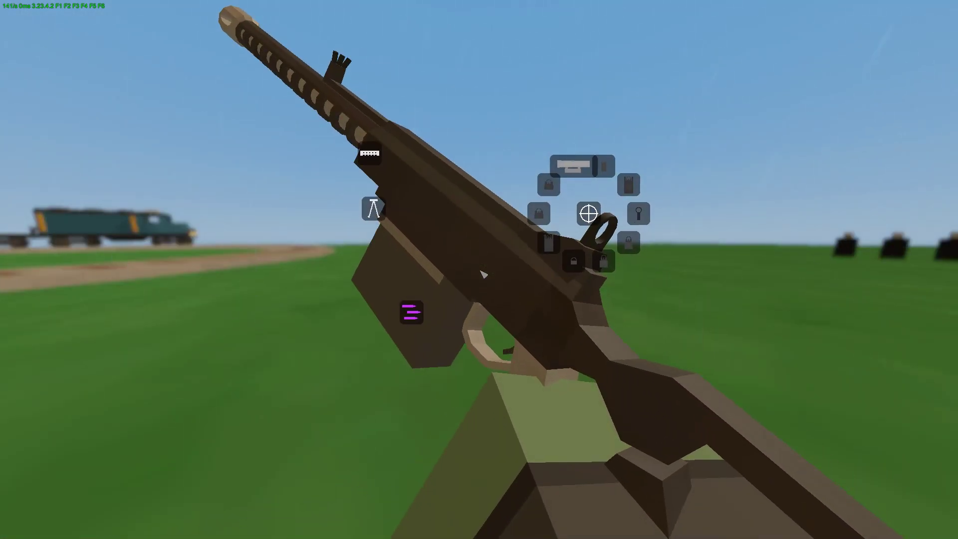
pyautogui.press('t')
# - Test the sniper rifle by shooting the standing targets until the magazine is empty, advancing between shots
pyautogui.moveTo(479, 269); pyautogui.dragTo(479, 269, button='right')
pyautogui.click(479, 269)
pyautogui.click(479, 269)
pyautogui.press('w')
pyautogui.click(479, 269)
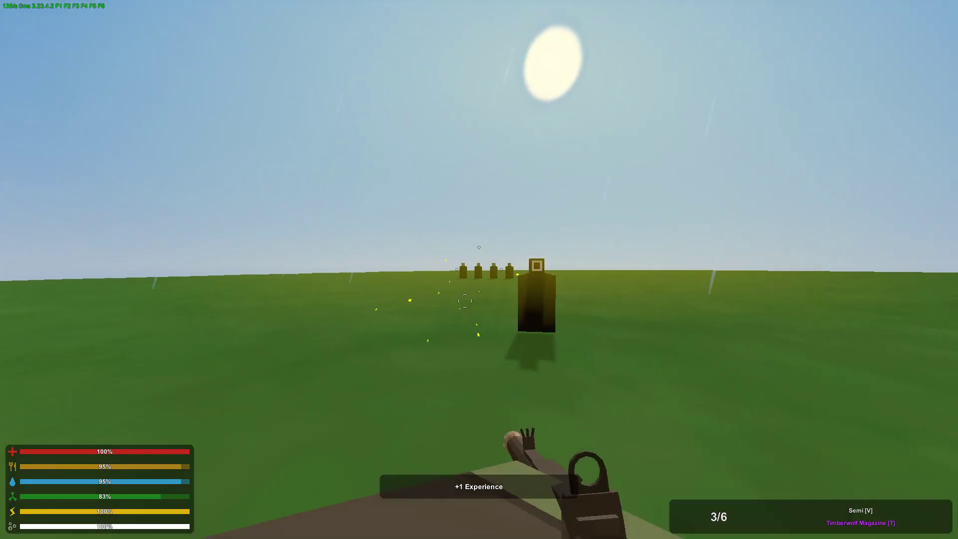
pyautogui.click(479, 269)
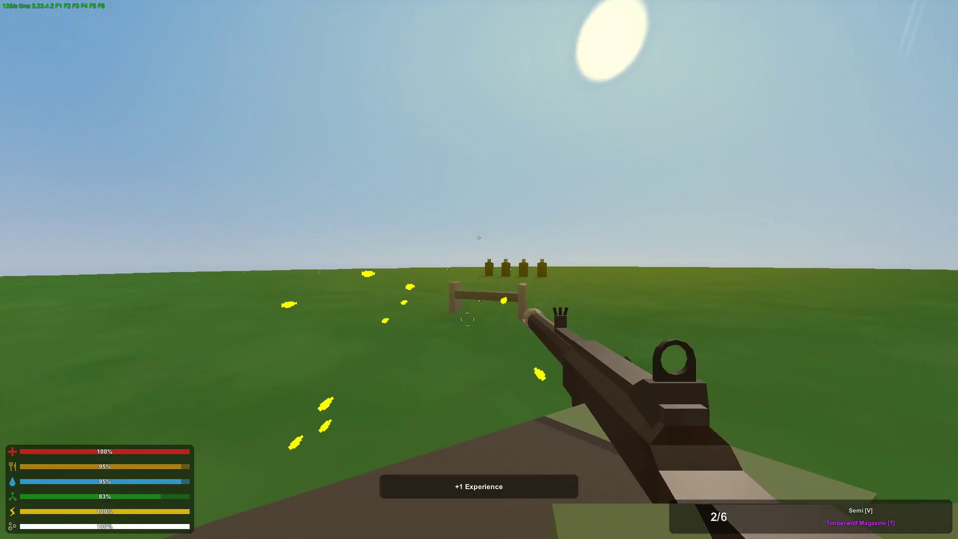
pyautogui.press('w')
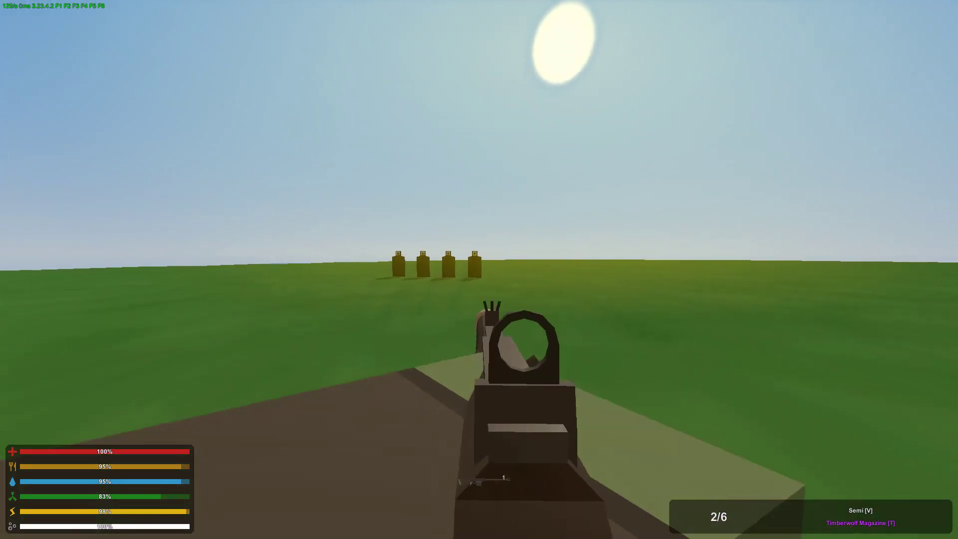
pyautogui.moveTo(479, 269); pyautogui.dragTo(479, 269, button='right')
pyautogui.click(478, 269)
pyautogui.press('w')
pyautogui.click(479, 269)
pyautogui.press('r')
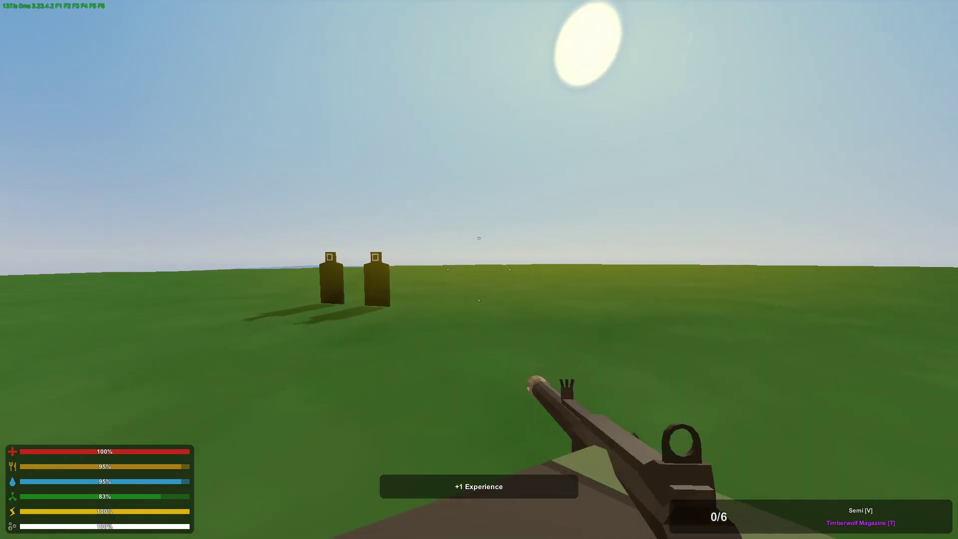
# - Drop the sniper rifle from the inventory onto the ground
pyautogui.press('g')
pyautogui.keyDown('ctrl'); pyautogui.click(69, 496); pyautogui.keyUp('ctrl')
pyautogui.press('g')
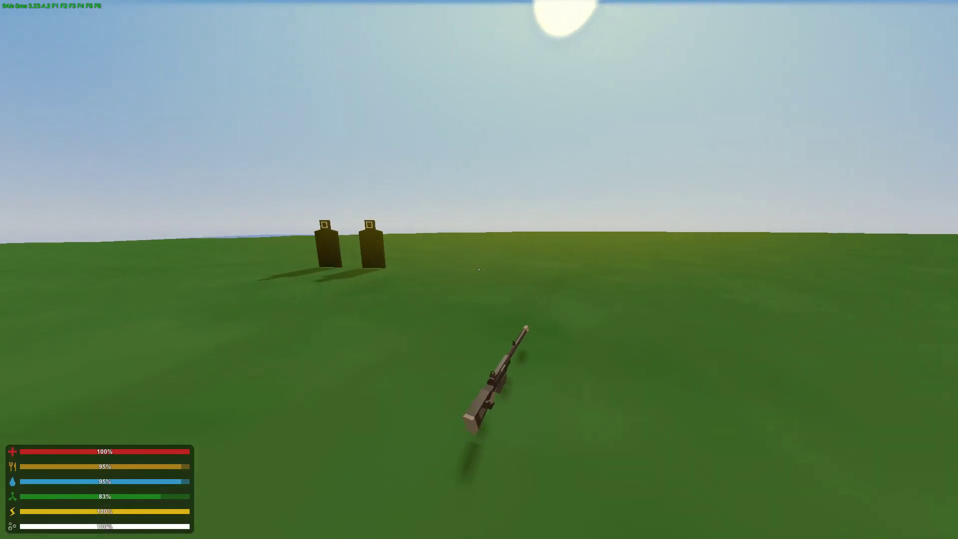
# - Walk around the dropped sniper rifle and examine its model and size up close
pyautogui.press('w')
pyautogui.press('z')
pyautogui.press('w')
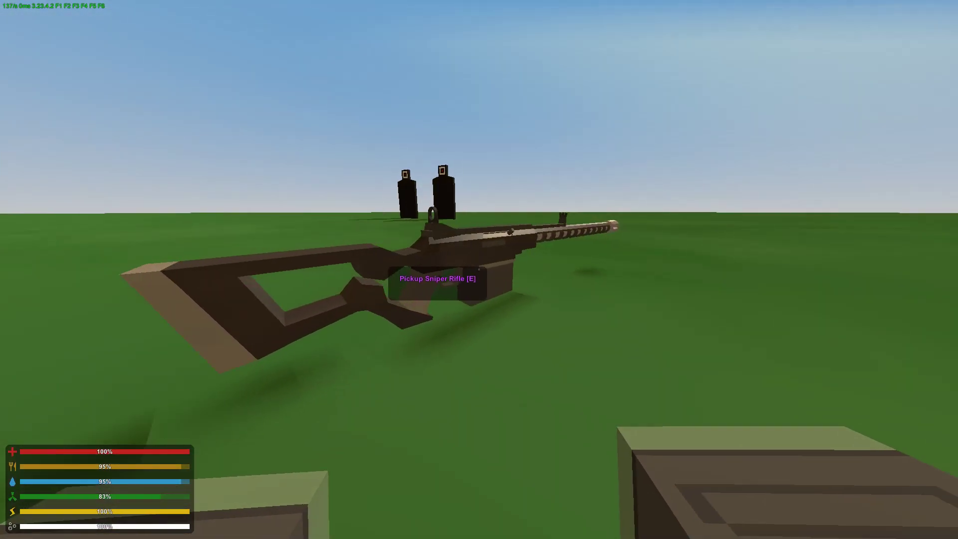
pyautogui.press('s')
pyautogui.press('w')
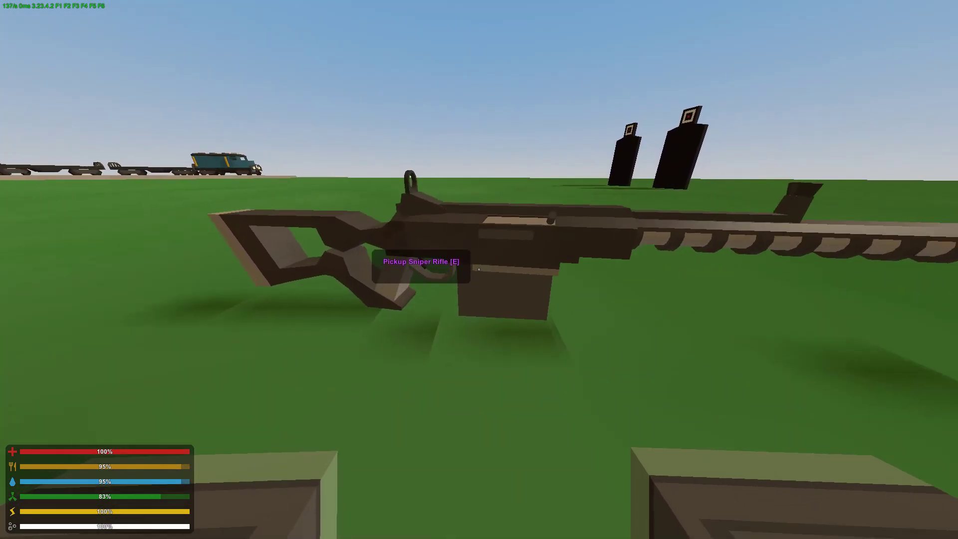
pyautogui.press('d')
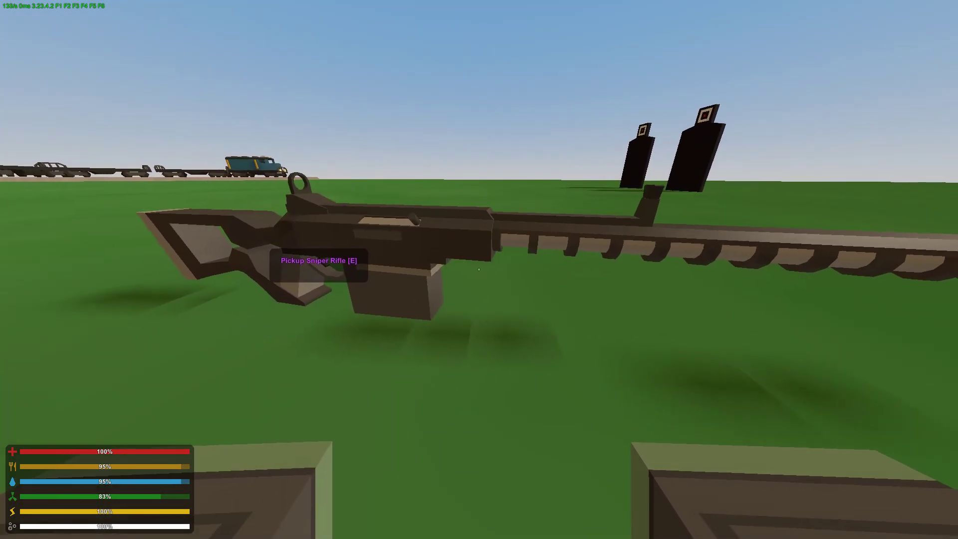
pyautogui.press('a')
pyautogui.press('w')
pyautogui.press('s')
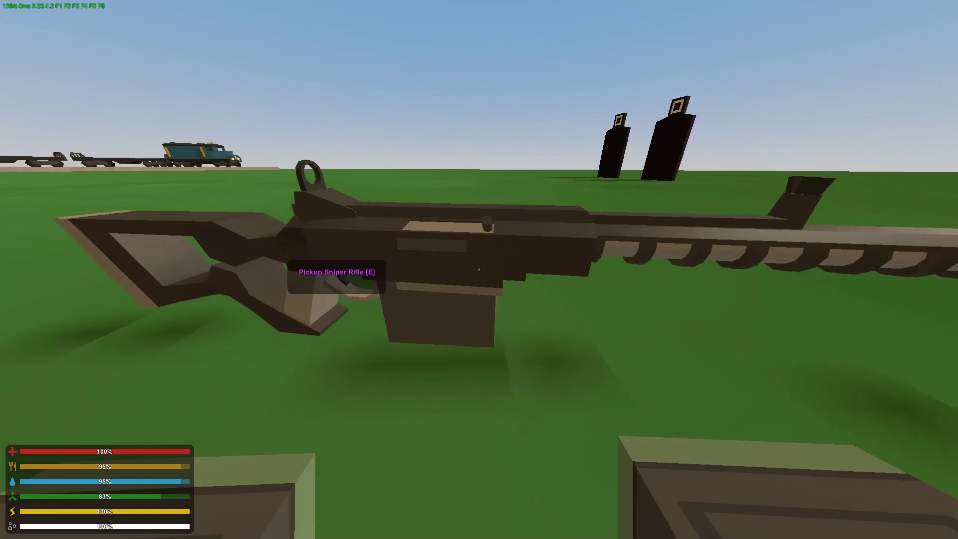
# - Switch to Unity, close the Bundle Tool window and bring up the Inspector
pyautogui.hotkey('alt', 'Tab')
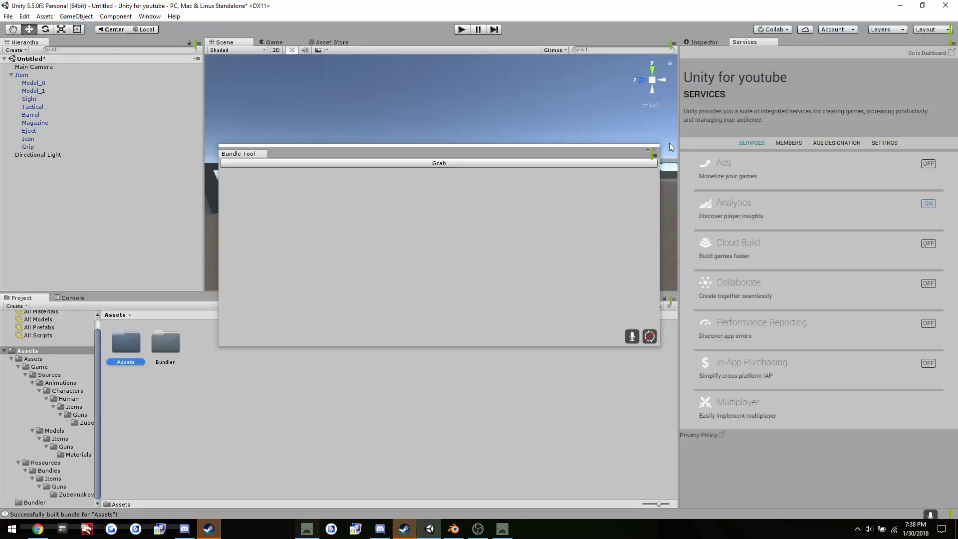
pyautogui.click(654, 149)
pyautogui.click(706, 40)
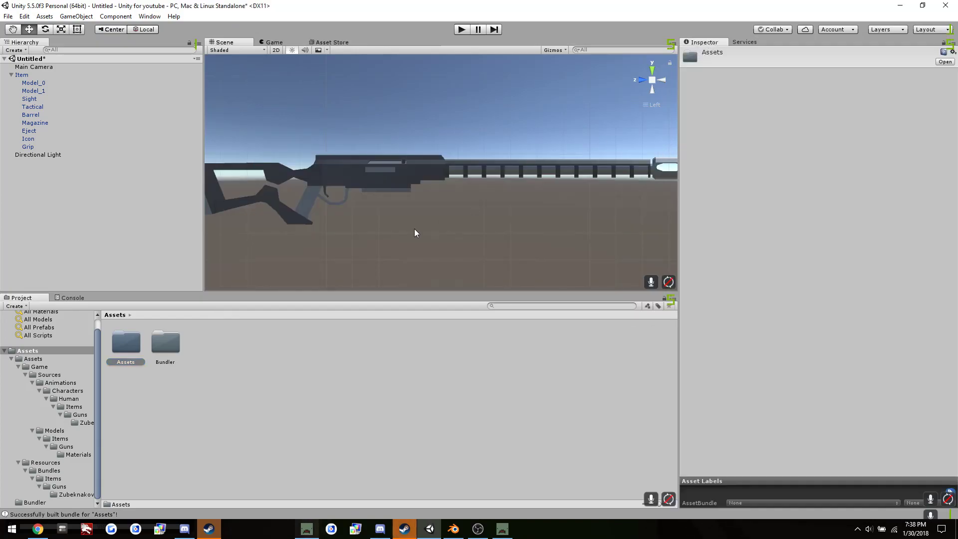
# - Set the Scale Factor of the FO sniper rifle joined model in Models/Items/Guns to 23 and apply it
pyautogui.click(82, 422)
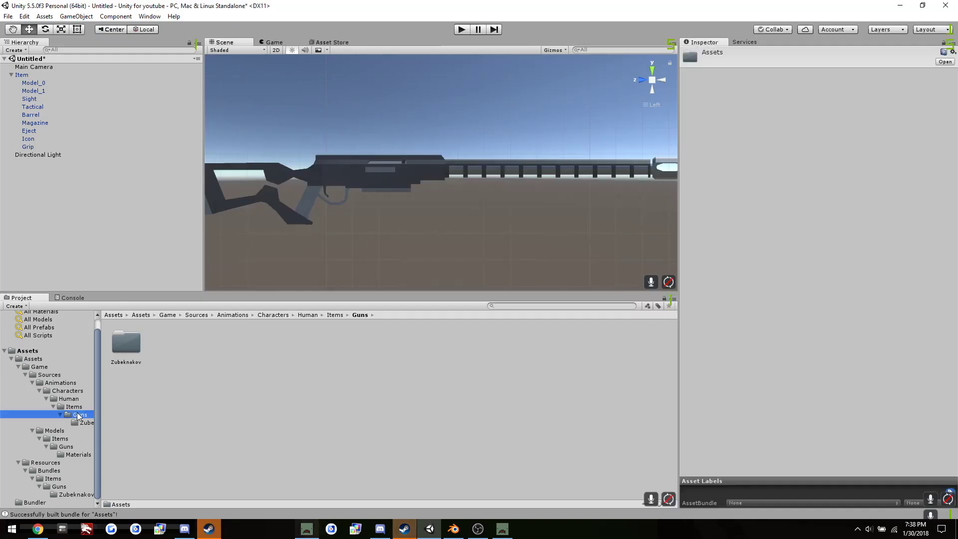
pyautogui.click(75, 455)
pyautogui.click(72, 446)
pyautogui.click(164, 343)
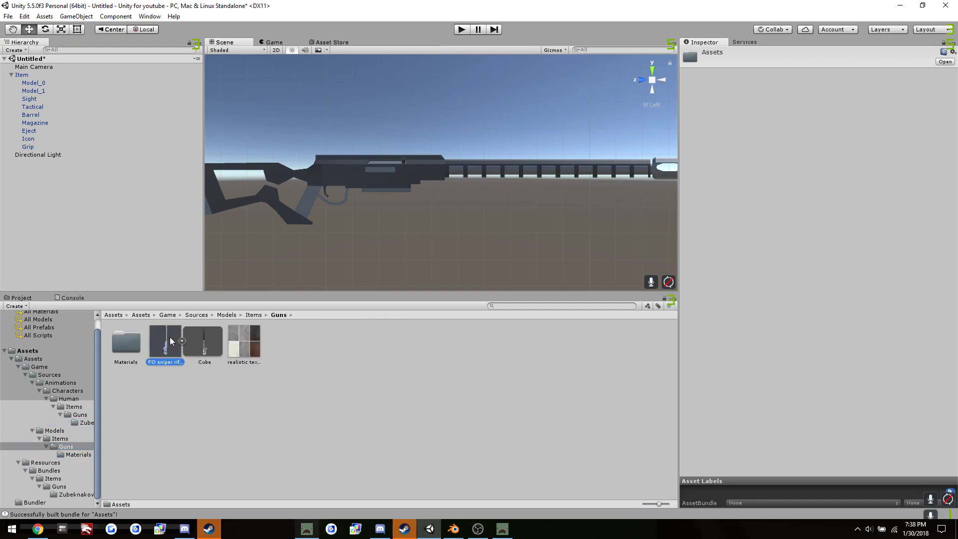
pyautogui.click(813, 96)
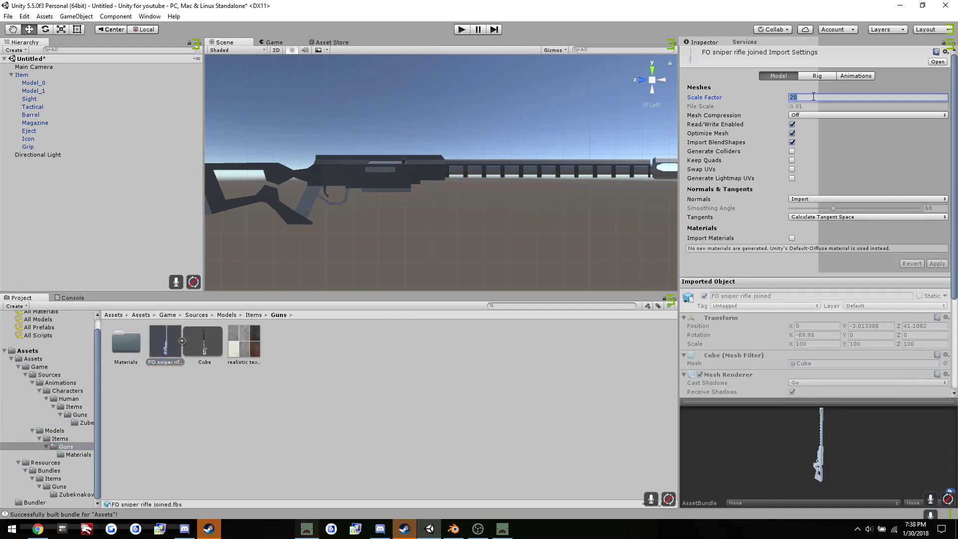
pyautogui.press('BackSpace')
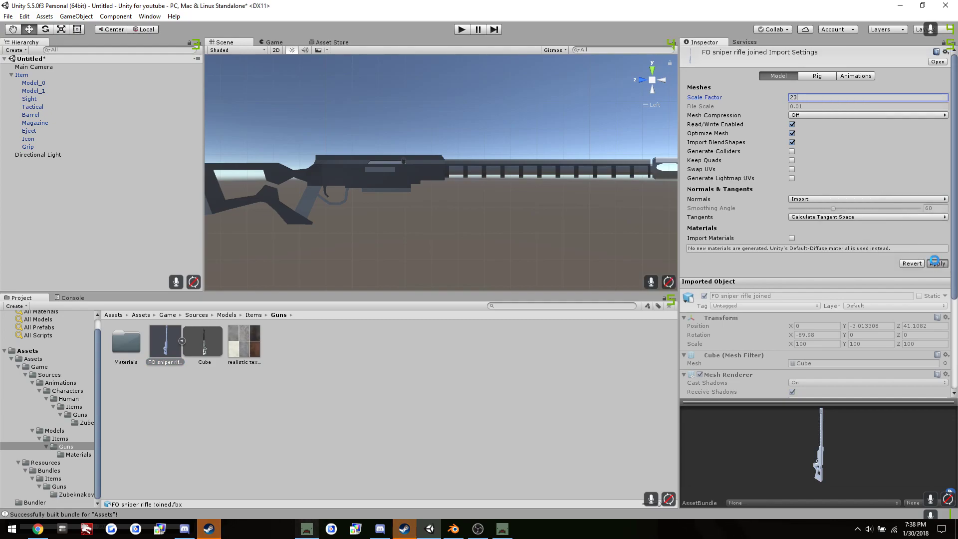
pyautogui.press('Return')
# - Frame the Item object in the scene and recalculate its LOD Group bounds
pyautogui.click(21, 74)
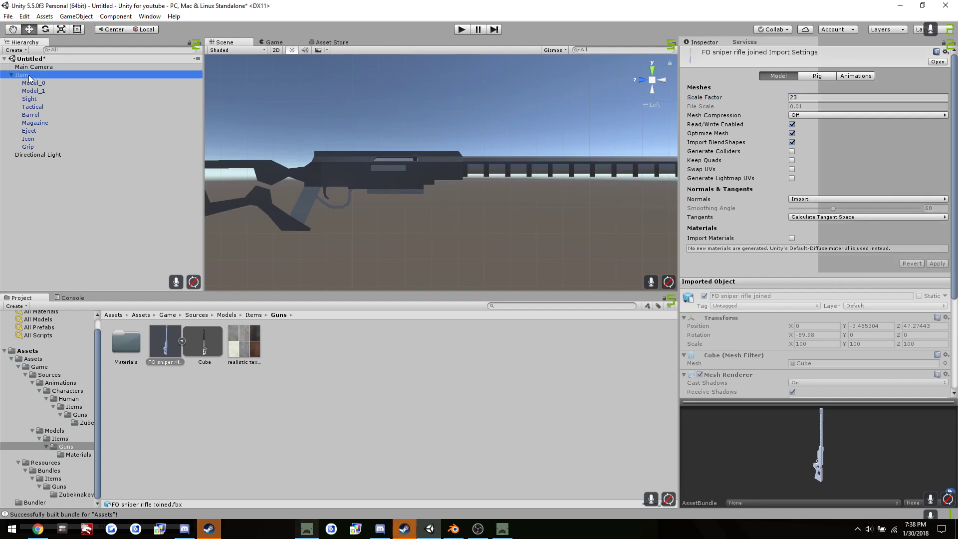
pyautogui.press('f')
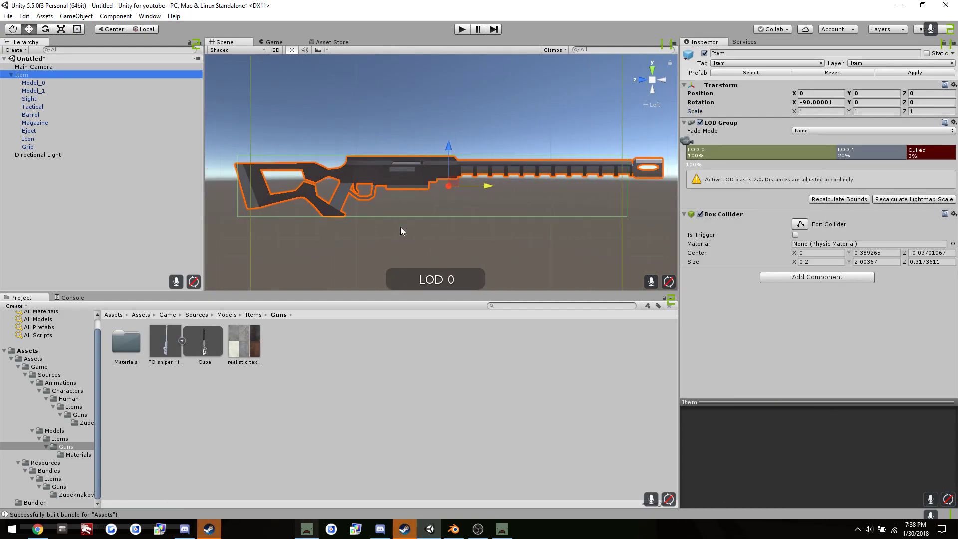
pyautogui.click(839, 199)
# - Extend the Item's Box Collider along the barrel to cover the muzzle, giving a Y size of about 2.2
pyautogui.click(800, 223)
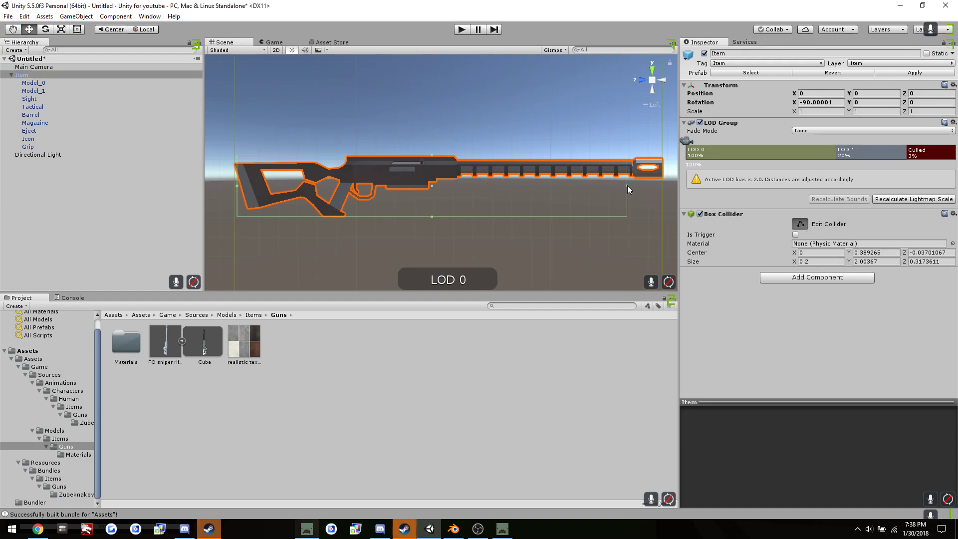
pyautogui.click(648, 190)
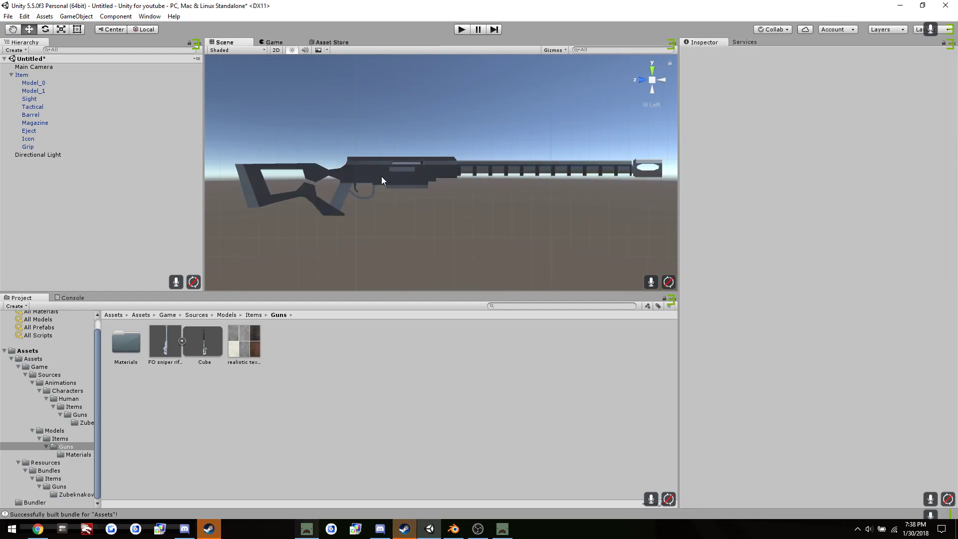
pyautogui.click(22, 75)
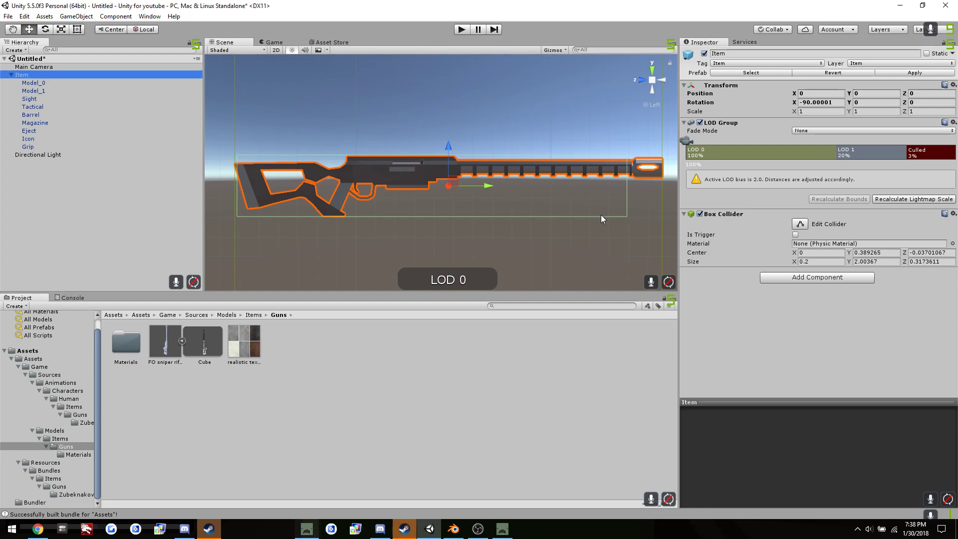
pyautogui.click(800, 224)
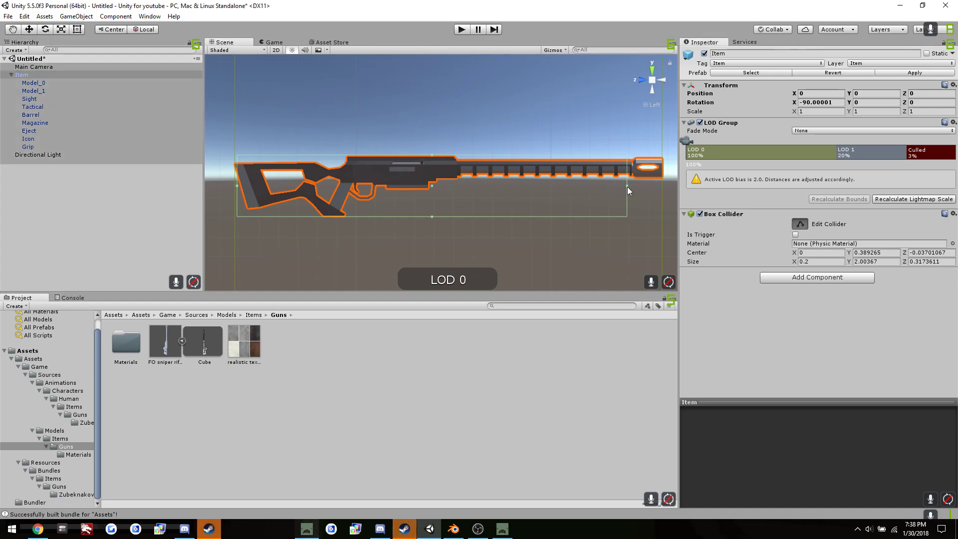
pyautogui.moveTo(627, 186); pyautogui.dragTo(672, 193)
pyautogui.click(804, 226)
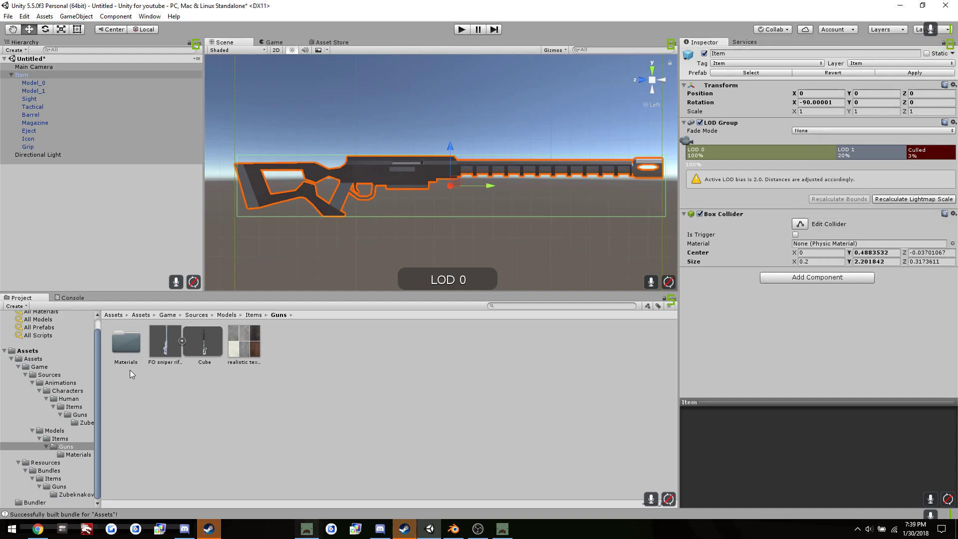
# - Raise the Sight attachment point to about Z 0.116 and shift the Tactical point forward to about Y 0.466
pyautogui.click(27, 99)
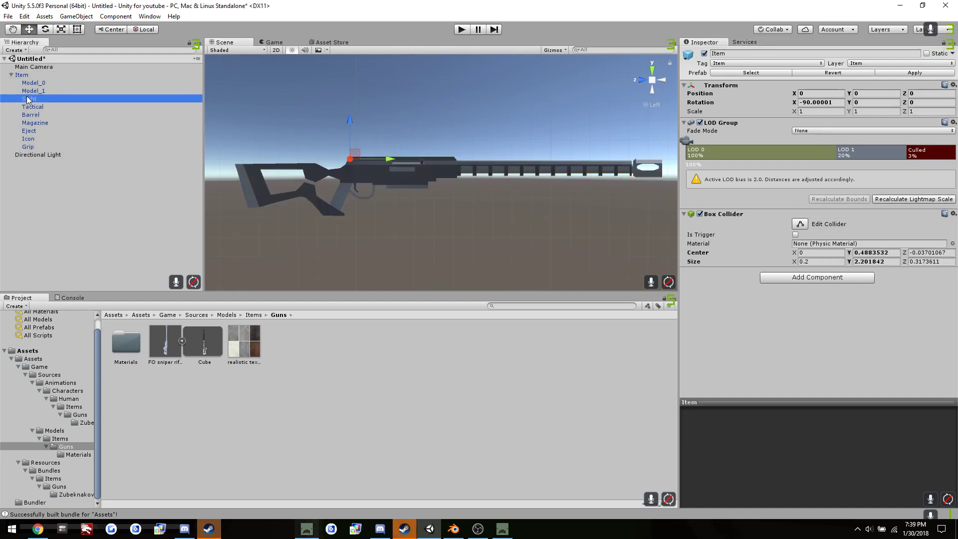
pyautogui.scroll(2, 344, 123)
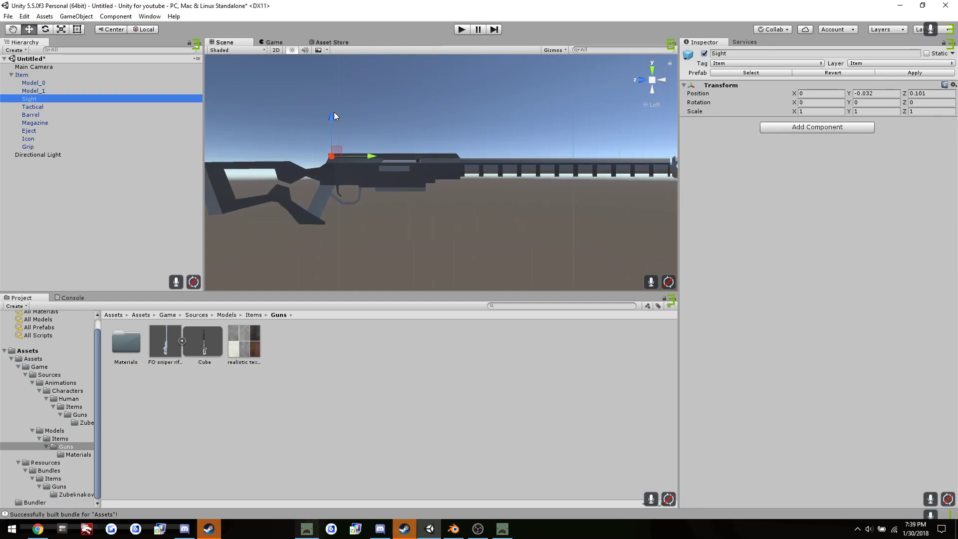
pyautogui.moveTo(333, 112); pyautogui.dragTo(334, 109)
pyautogui.moveTo(368, 152); pyautogui.dragTo(371, 152)
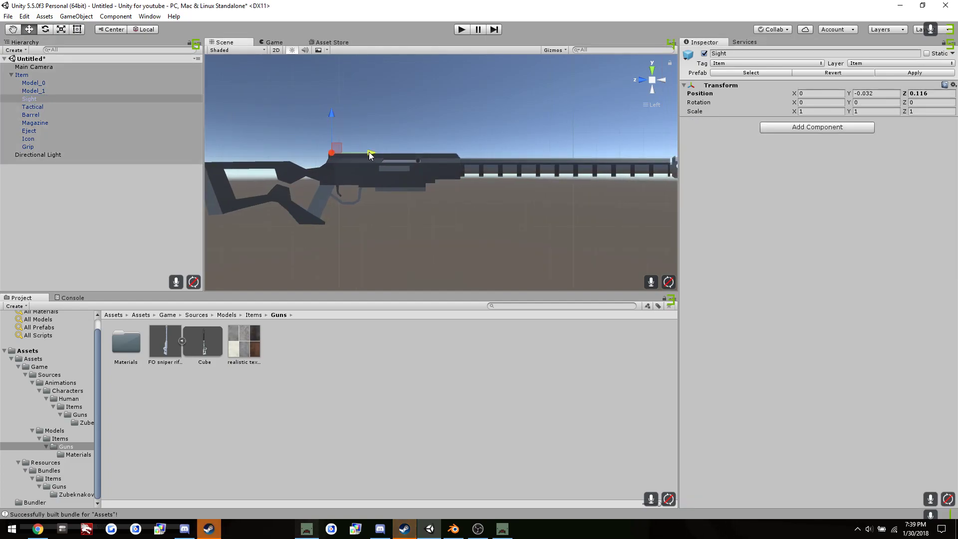
pyautogui.click(47, 108)
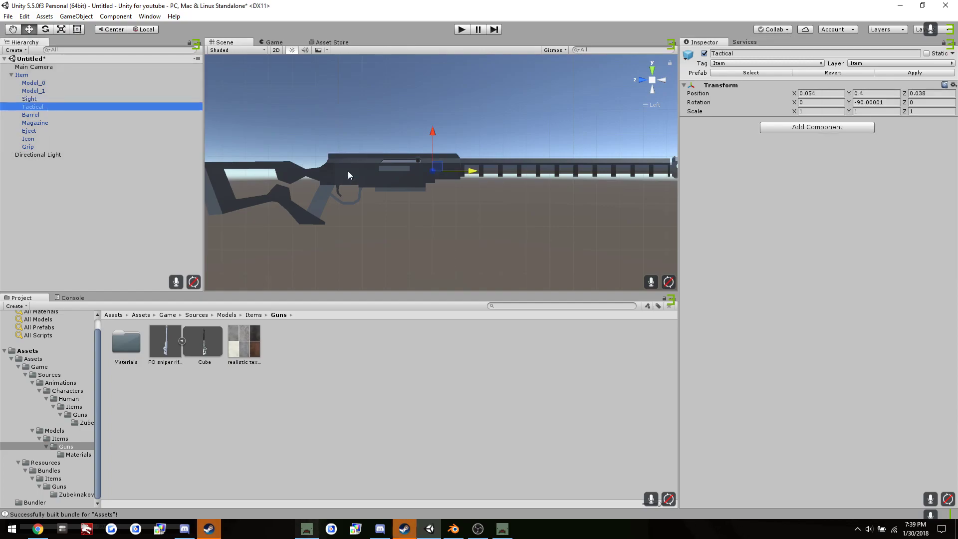
pyautogui.moveTo(481, 173); pyautogui.dragTo(492, 172)
# - Move the Barrel attachment point to the start of the muzzle brake, at about Y 1.434 and Z 0.048
pyautogui.click(39, 115)
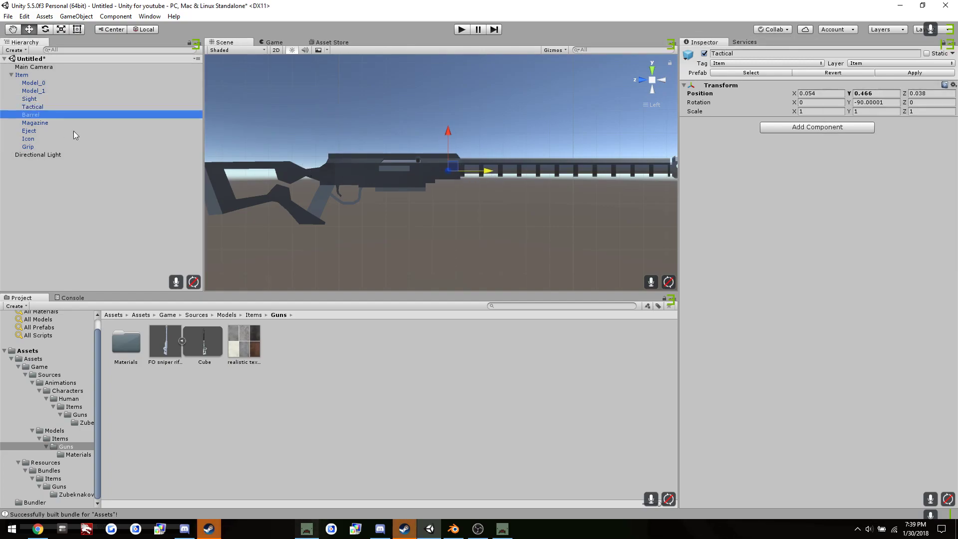
pyautogui.press('f')
pyautogui.moveTo(529, 157); pyautogui.dragTo(572, 158)
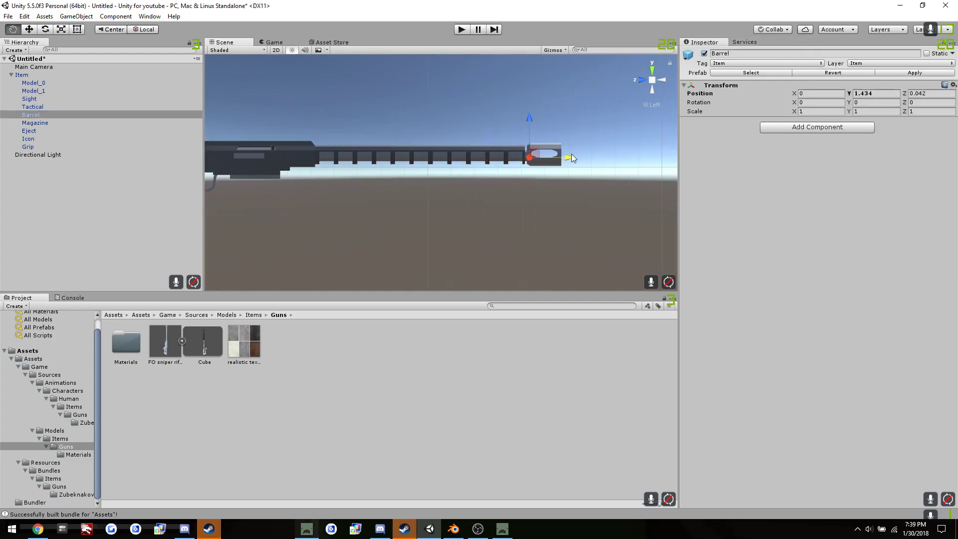
pyautogui.moveTo(530, 124); pyautogui.dragTo(530, 122)
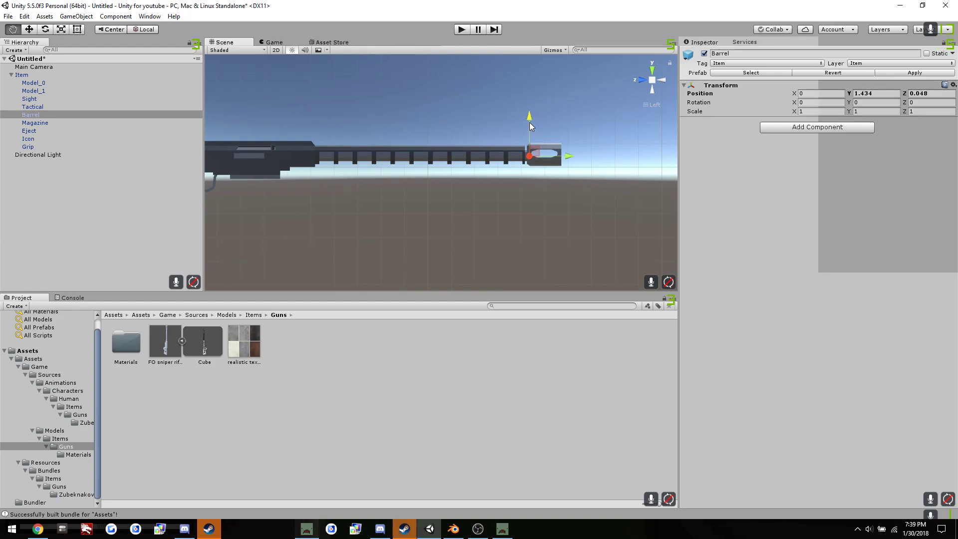
# - Move the Magazine attachment point to the magazine well on the rifle's underside, at about Y 0.258 and Z -0.039
pyautogui.moveTo(287, 222); pyautogui.dragTo(446, 214, button='middle')
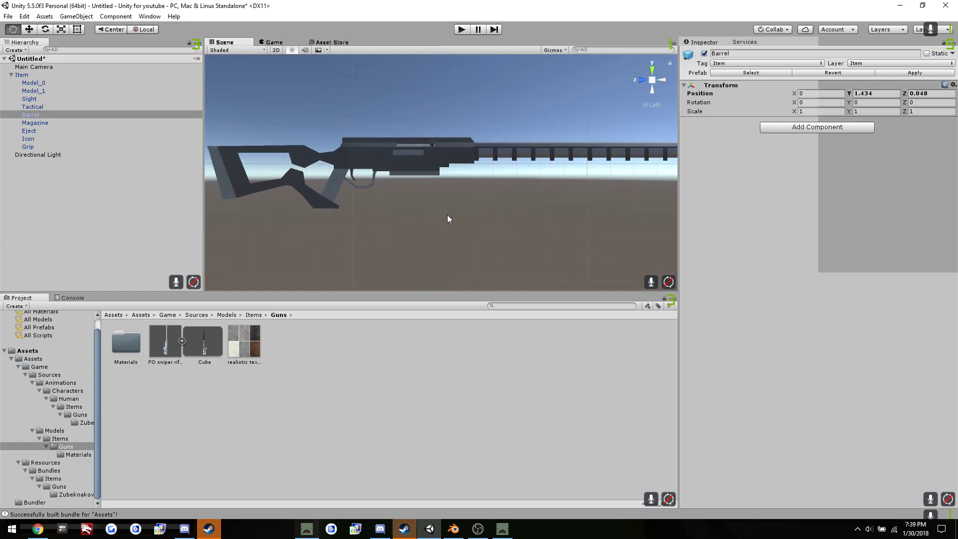
pyautogui.click(35, 123)
pyautogui.moveTo(436, 172); pyautogui.dragTo(453, 172)
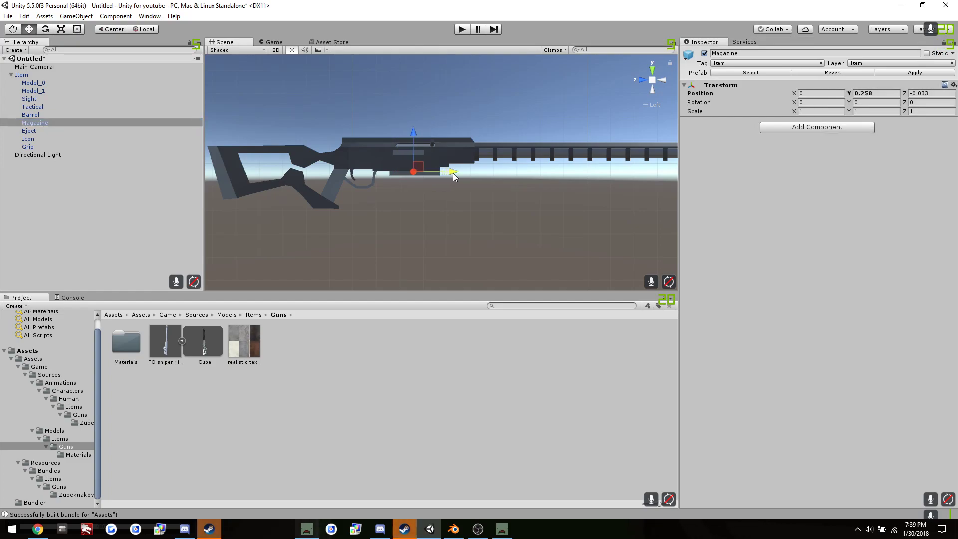
pyautogui.moveTo(414, 133); pyautogui.dragTo(414, 133)
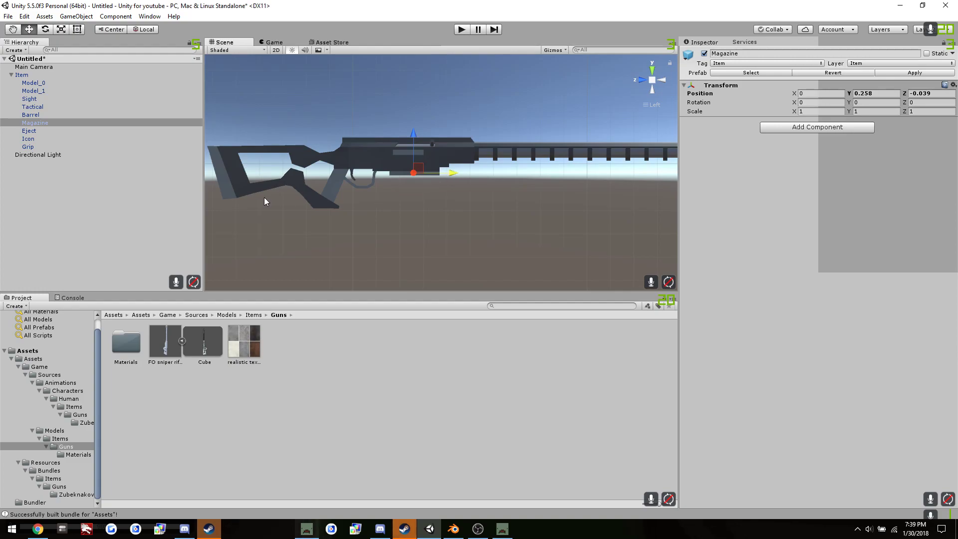
# - Check the Eject and Icon points, and move the Grip attachment point forward to about Y 0.474
pyautogui.click(44, 138)
pyautogui.click(35, 133)
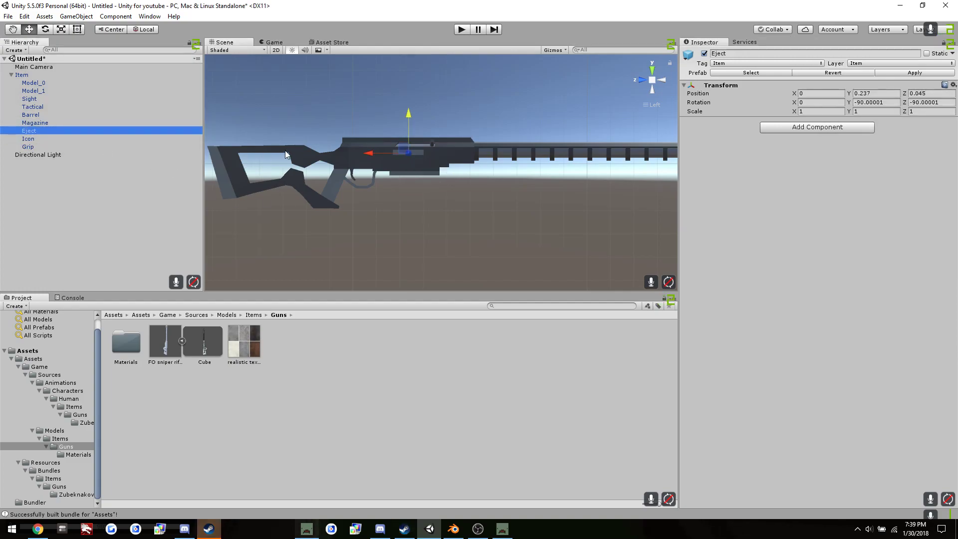
pyautogui.click(30, 138)
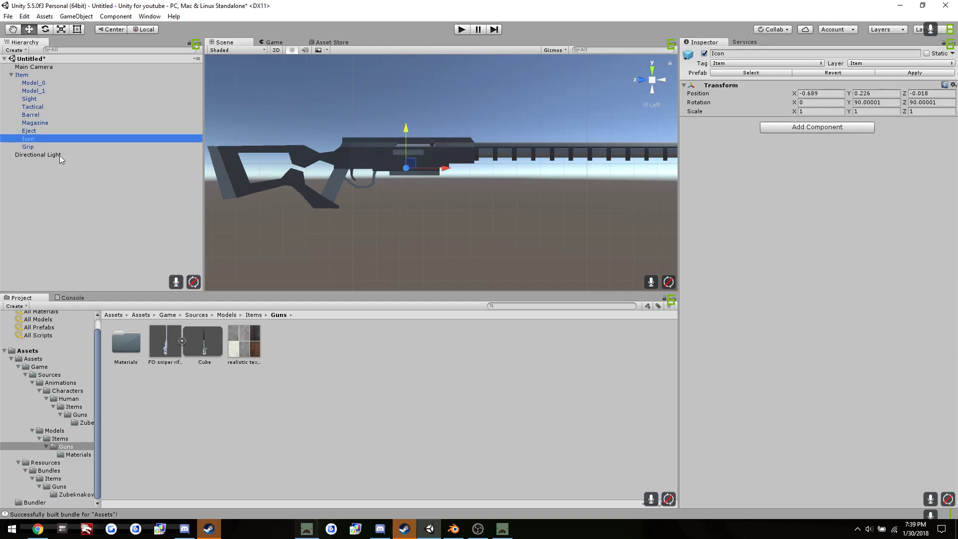
pyautogui.click(32, 147)
pyautogui.moveTo(486, 169); pyautogui.dragTo(504, 169)
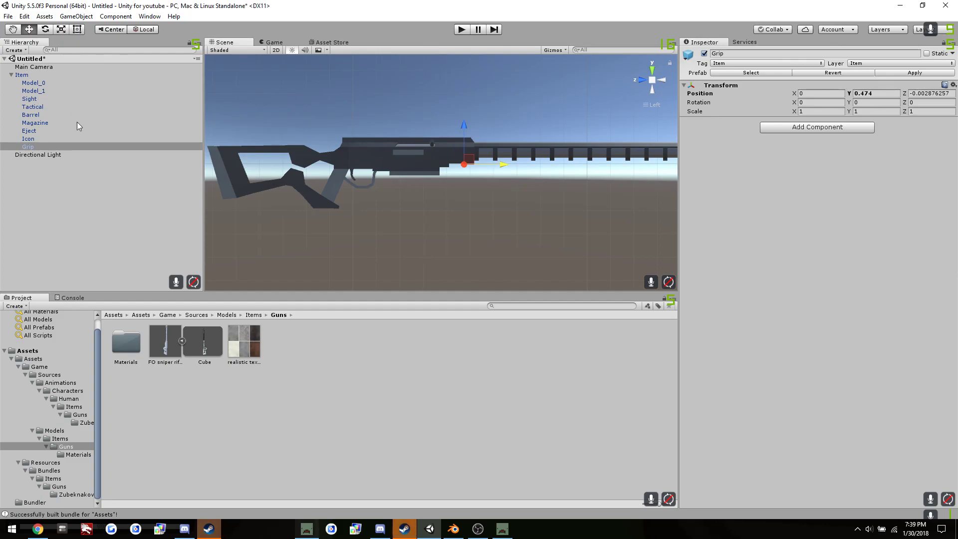
# - Replace the Item prefab in Resources/Bundles/Items/Guns/Zubeknakov with the updated Item object from the scene
pyautogui.click(72, 494)
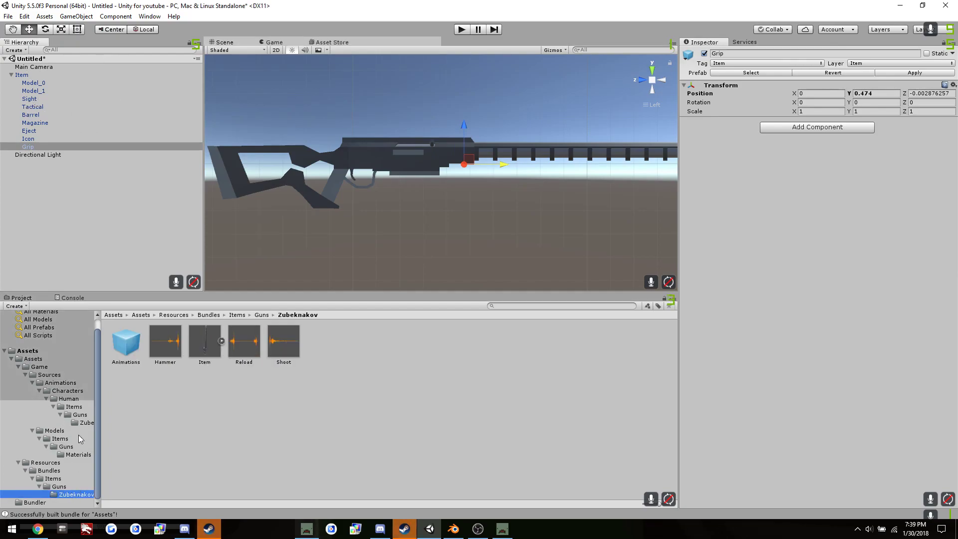
pyautogui.click(22, 75)
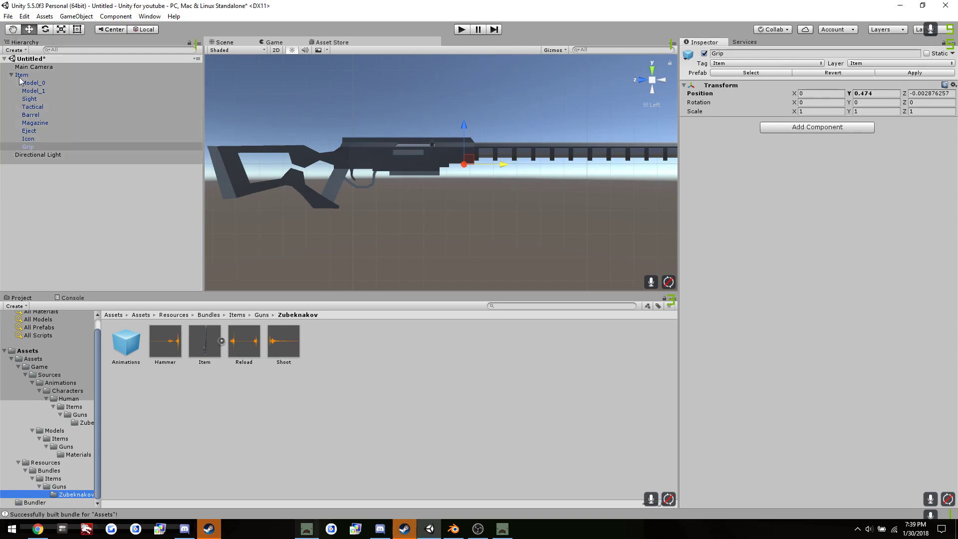
pyautogui.moveTo(24, 78); pyautogui.dragTo(212, 356)
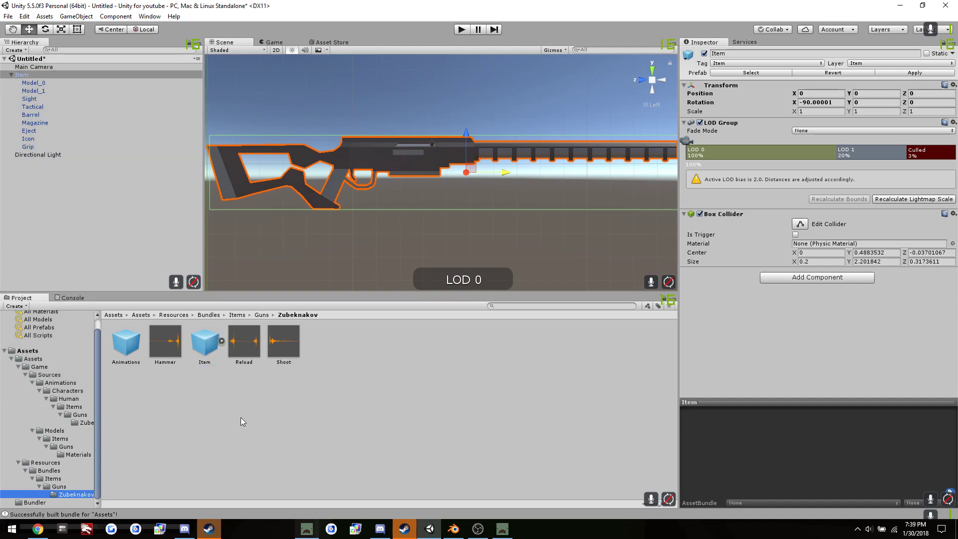
# - Select the Assets subfolder inside the project's root Assets folder and grab its contents with the Bundle Tool
pyautogui.click(29, 352)
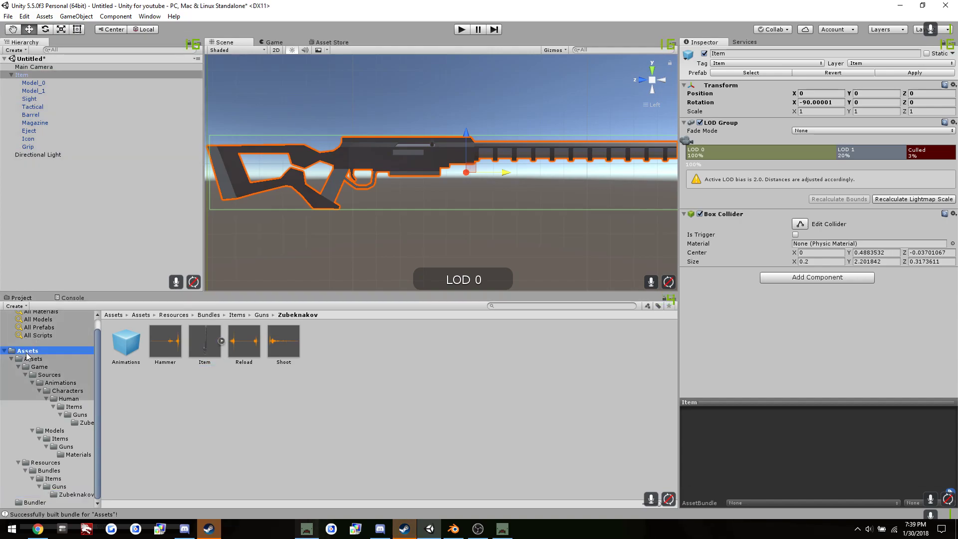
pyautogui.click(125, 343)
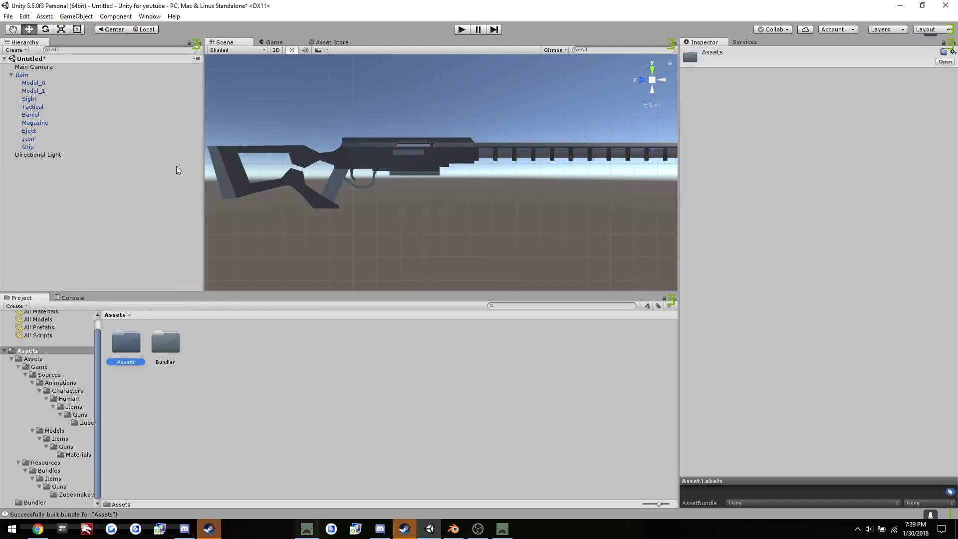
pyautogui.click(149, 16)
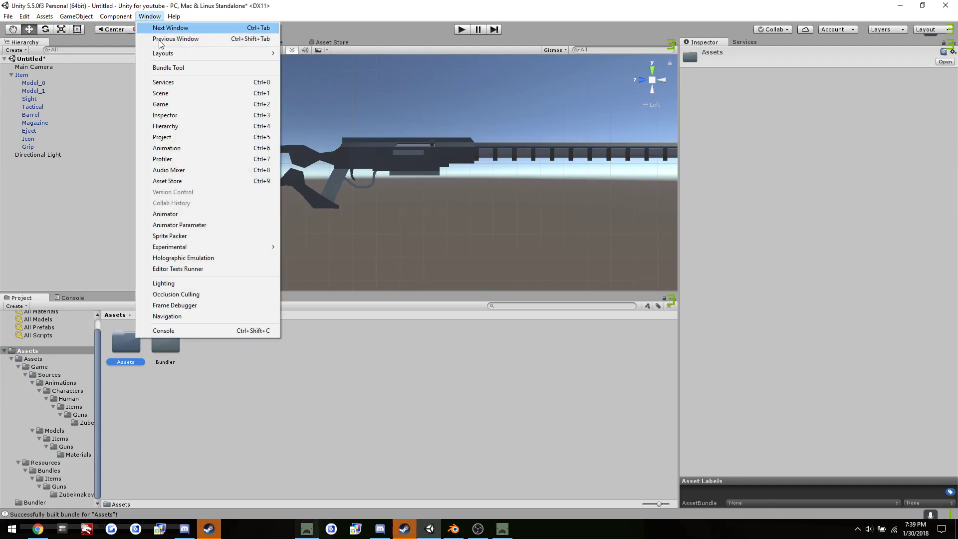
pyautogui.click(161, 68)
pyautogui.click(319, 164)
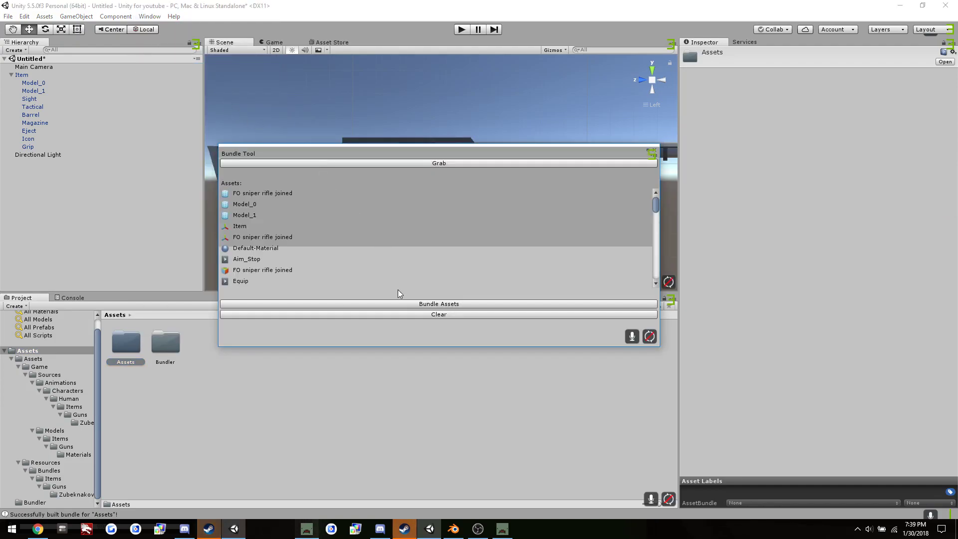
# - Bundle the grabbed assets and save them over FO_Sniper.unity3d in the FO_Sniper folder
pyautogui.click(403, 304)
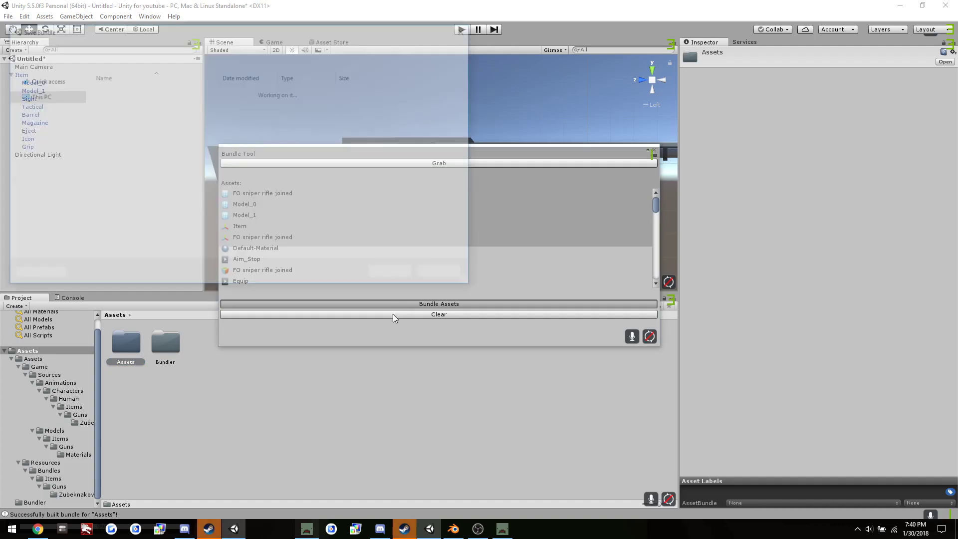
pyautogui.click(128, 92)
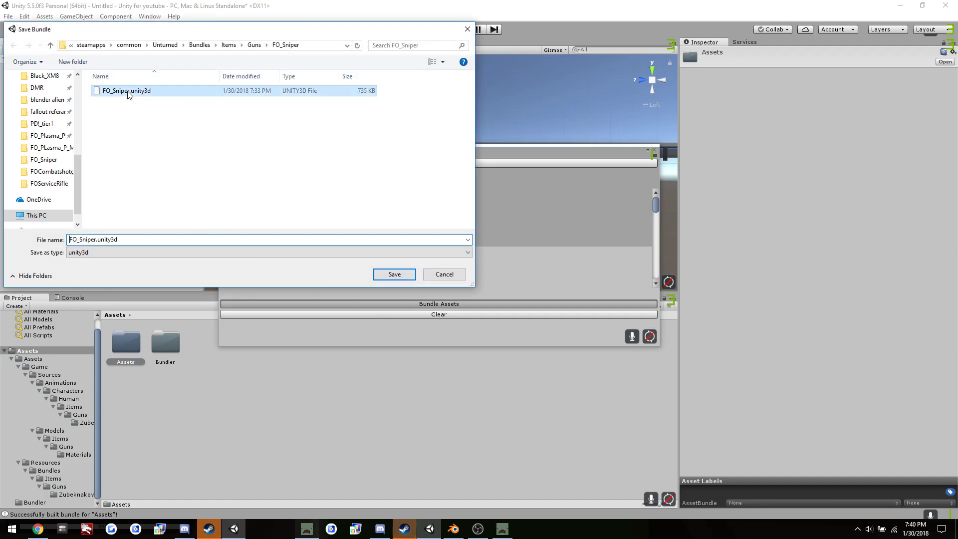
pyautogui.click(400, 273)
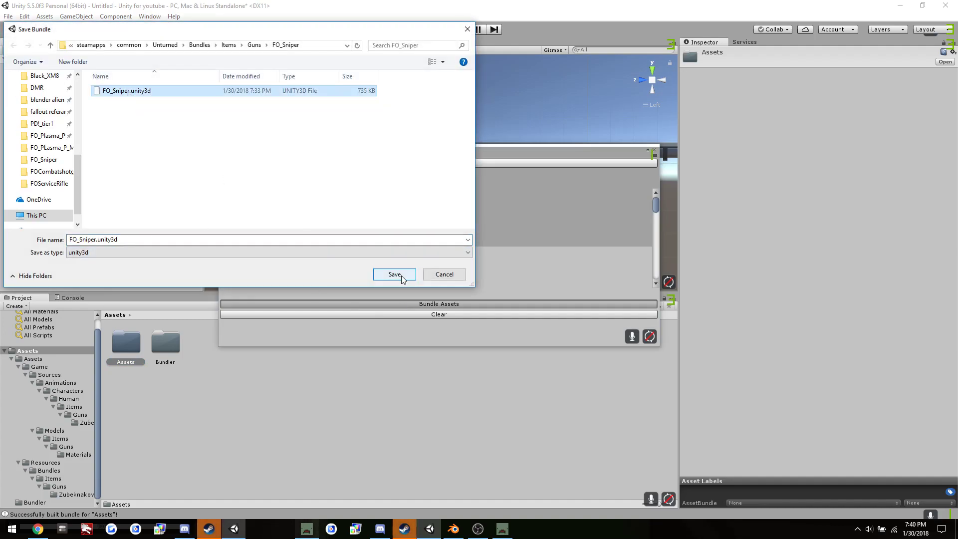
pyautogui.click(507, 267)
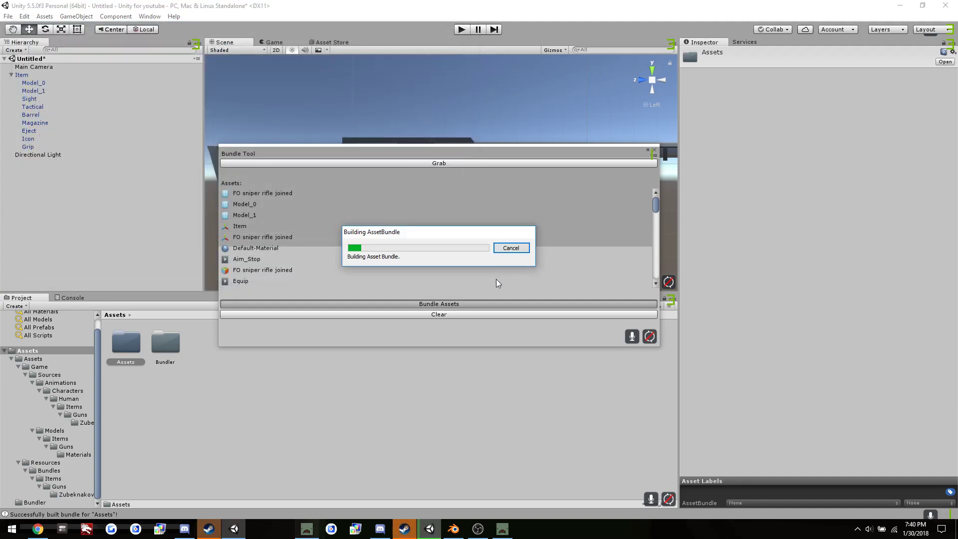
# - Switch to Unturned and walk back from the dropped sniper rifle to examine its size from a distance
pyautogui.click(502, 528)
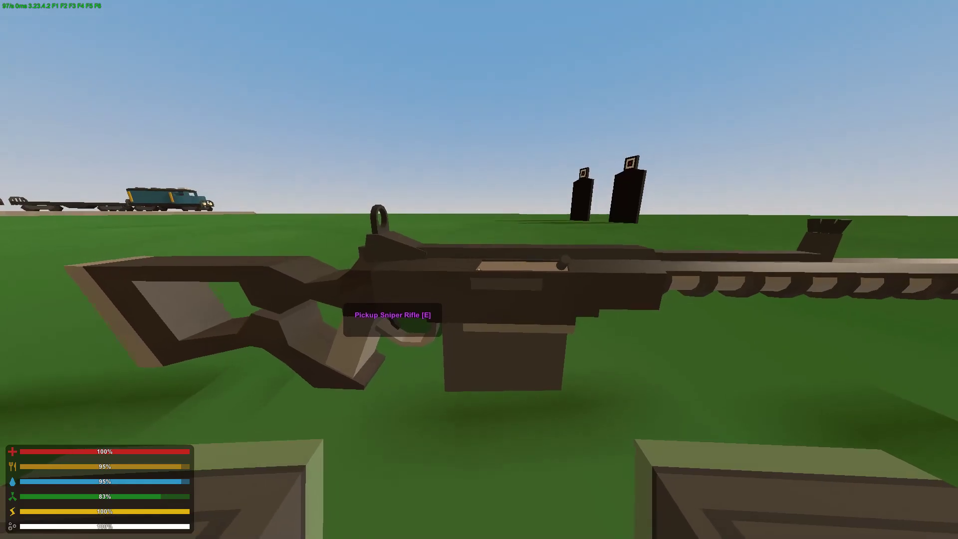
pyautogui.press('s')
pyautogui.press('w')
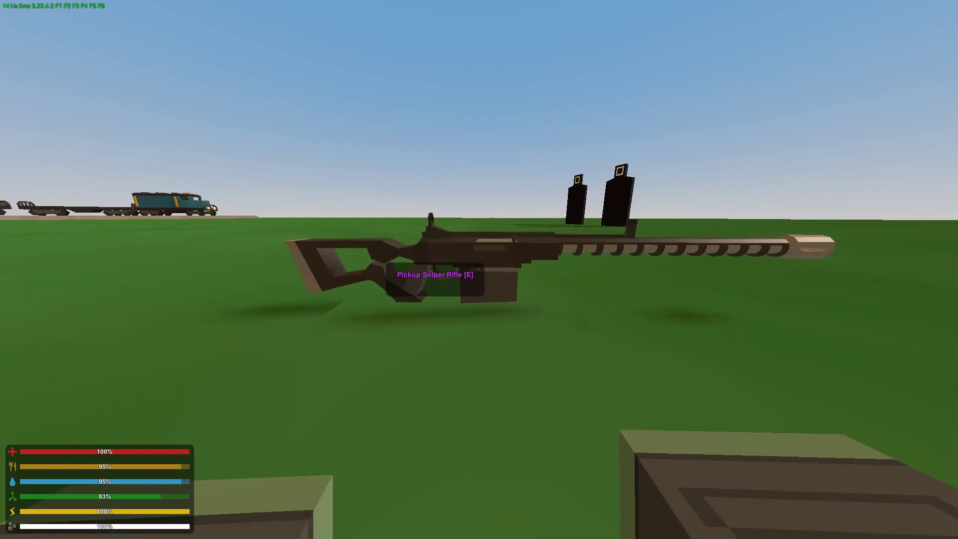
pyautogui.press('d')
pyautogui.press('s')
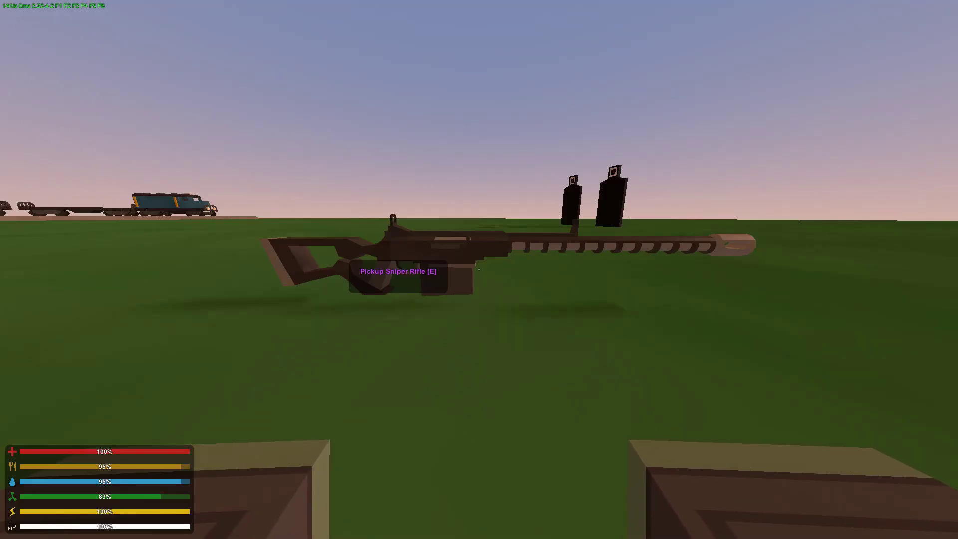
pyautogui.press('s')
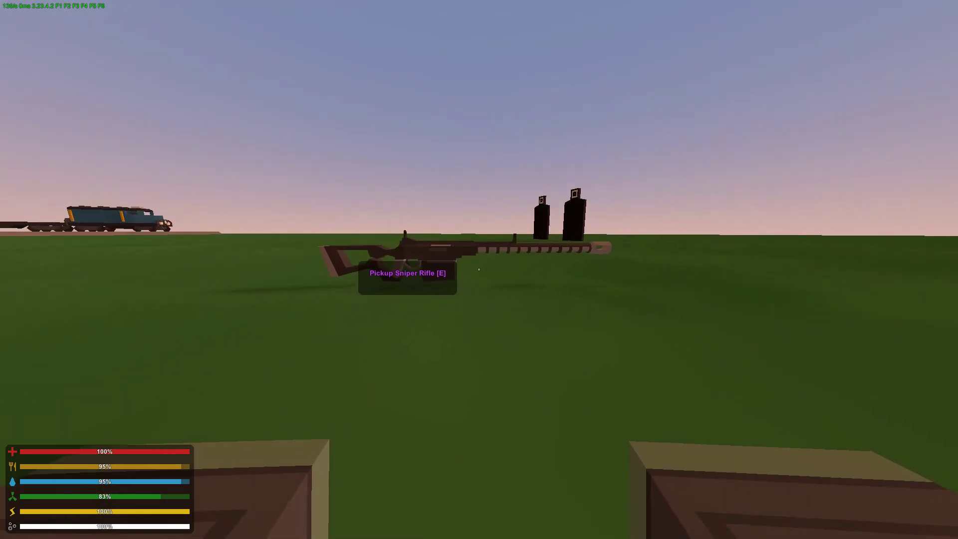
# - Spawn the rebuilt sniper rifle and its companion item using two /give chat commands with their item IDs
pyautogui.write('j/give 75')
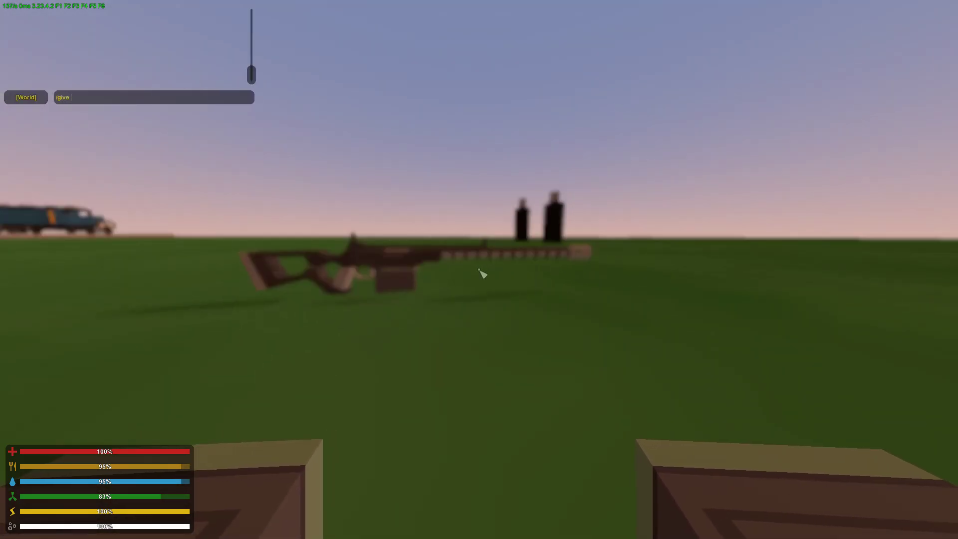
pyautogui.write('01')
pyautogui.press('Return')
pyautogui.write('j/give 78')
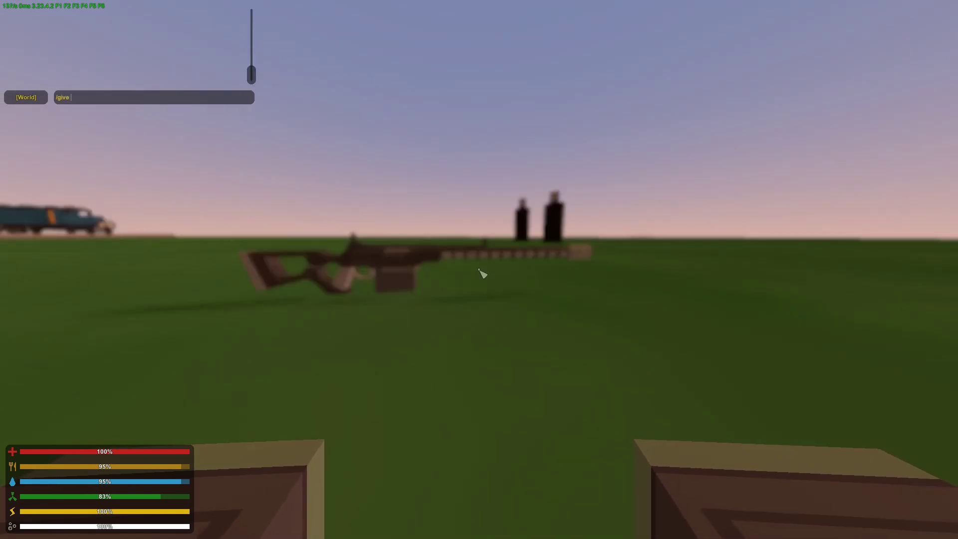
pyautogui.write('01')
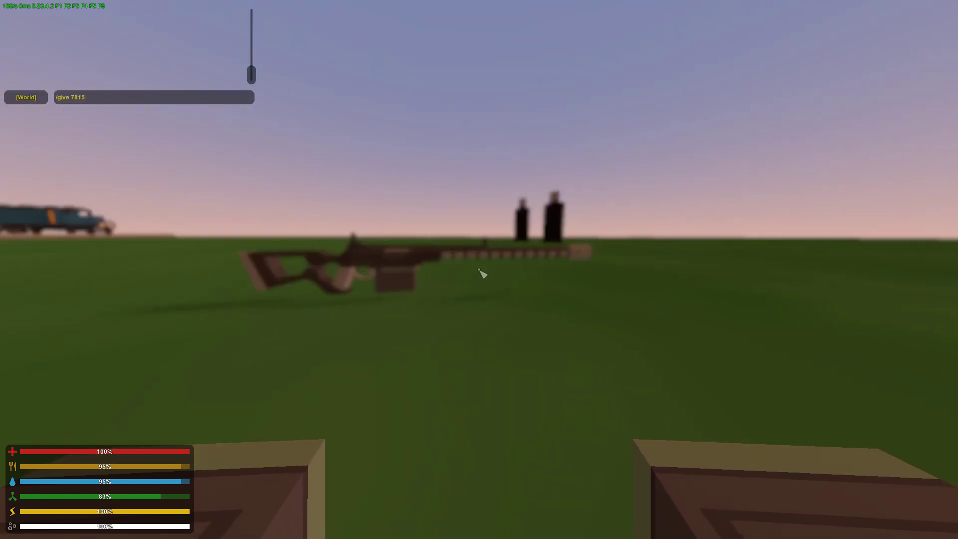
pyautogui.press('Return')
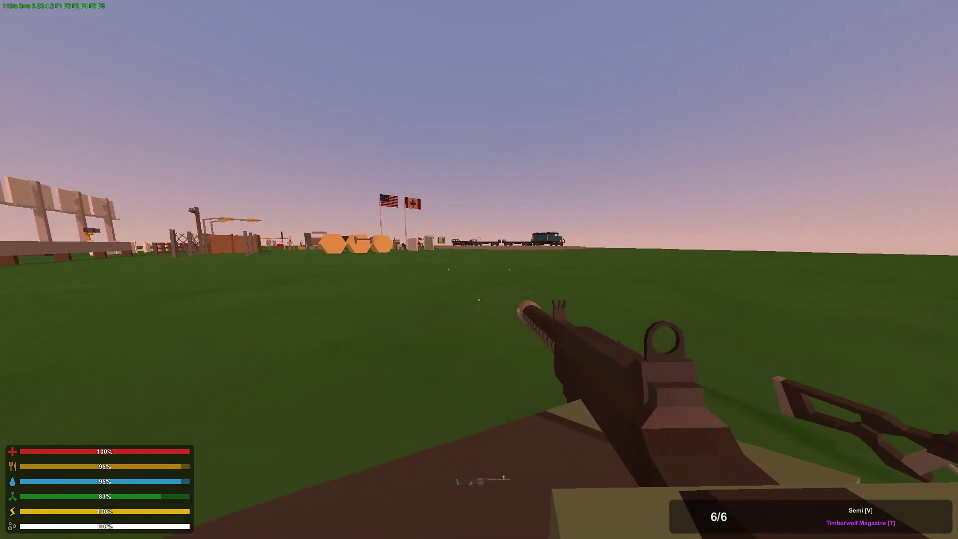
# - Equip the new sniper rifle, examine its attachment points, and fire one aimed shot
pyautogui.press('f')
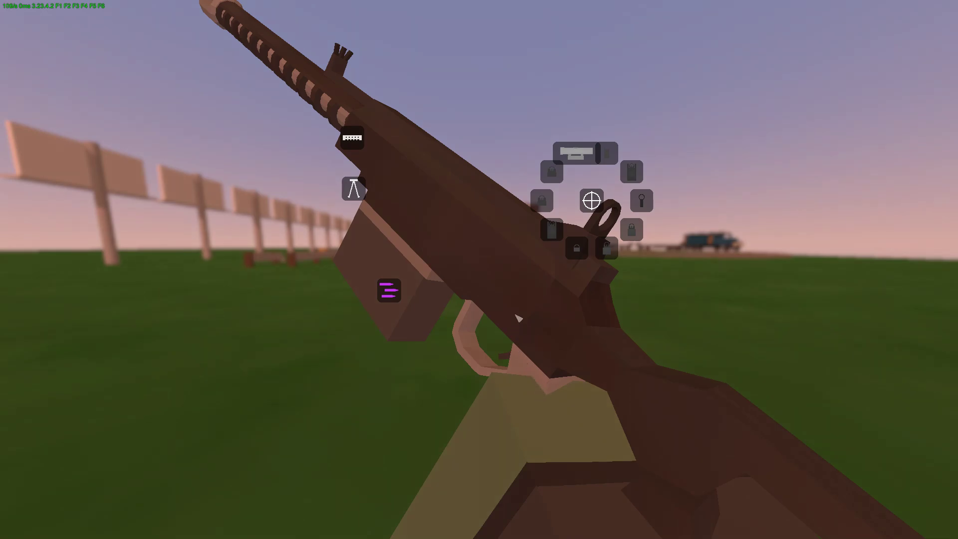
pyautogui.press('t')
pyautogui.press('t')
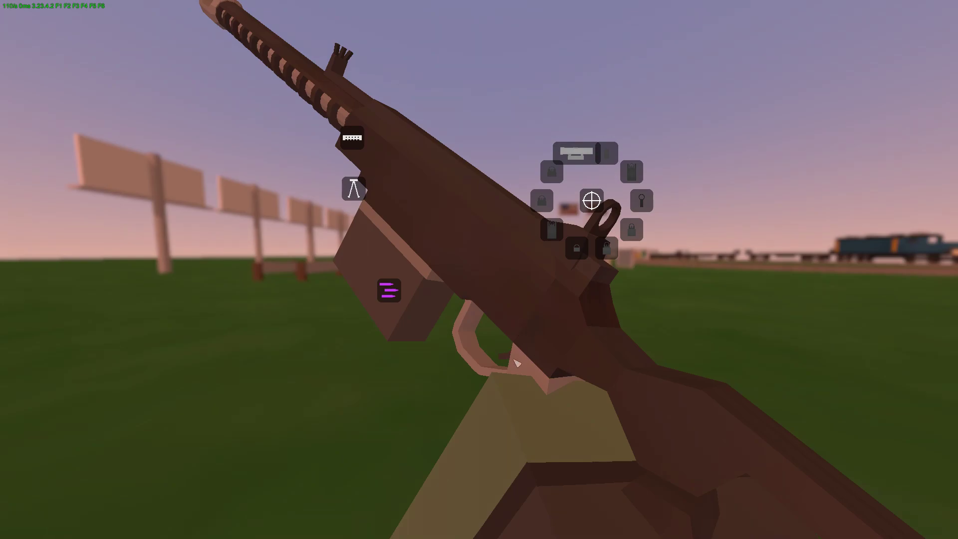
pyautogui.press('t')
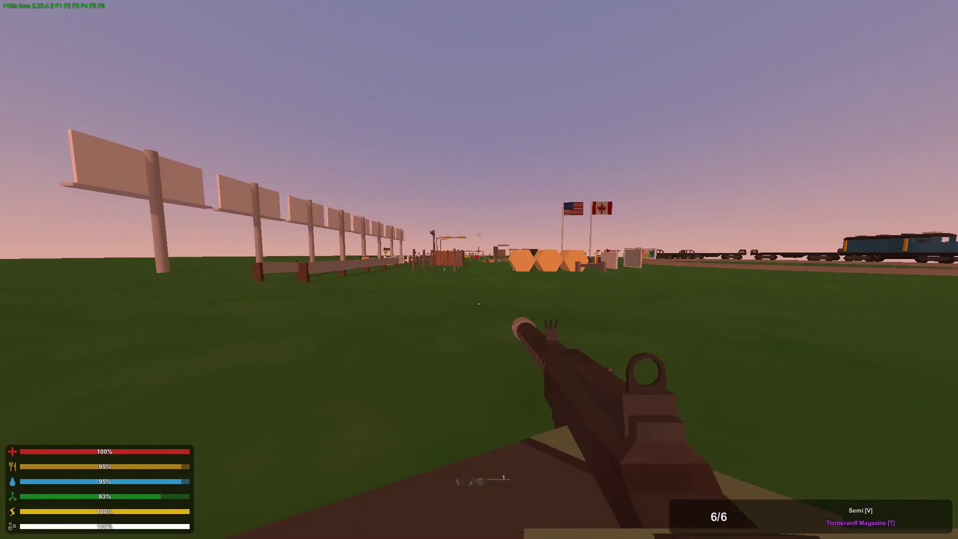
pyautogui.rightClick(479, 269)
pyautogui.click(479, 270)
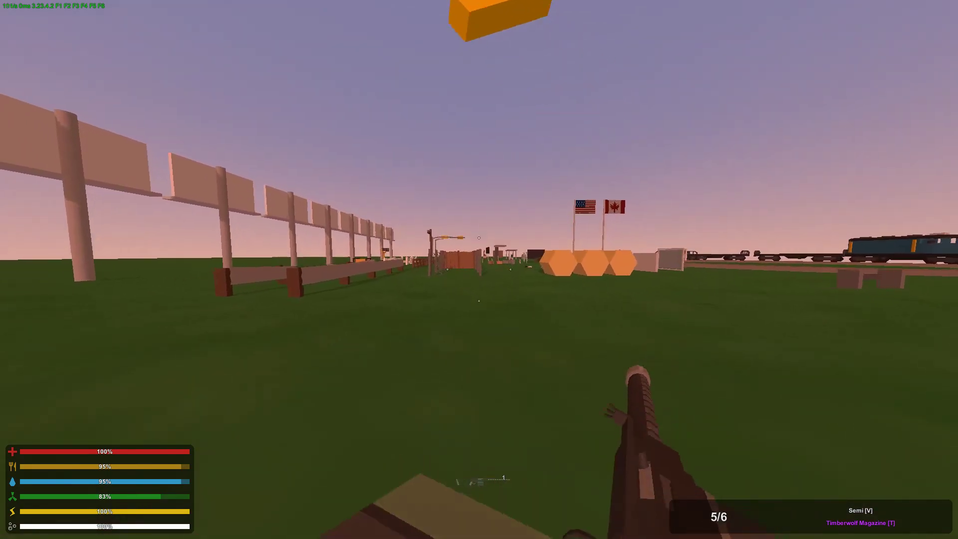
# - Put the held rifle away and approach the sniper rifle on the ground to examine its side up close
pyautogui.press('t')
pyautogui.press('g')
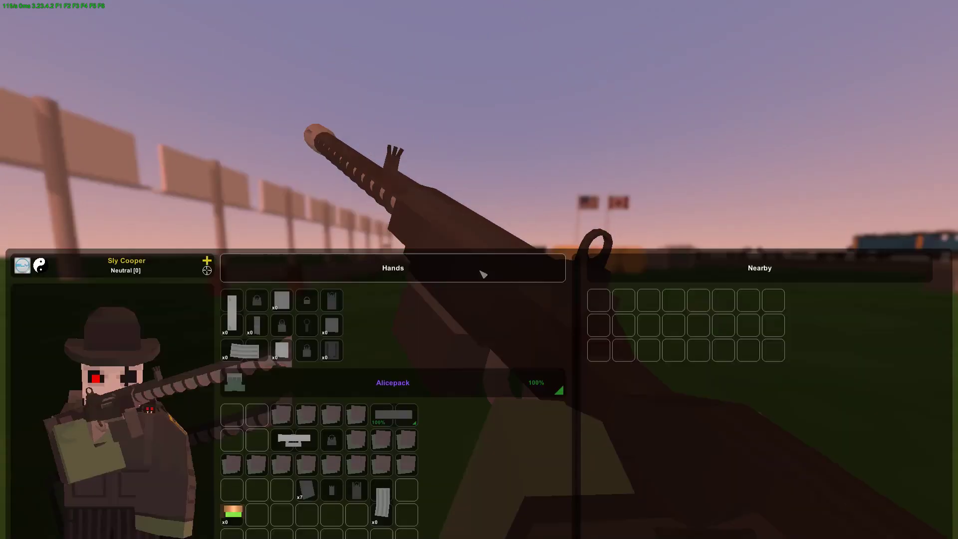
pyautogui.press('z')
pyautogui.press('w')
pyautogui.press('a')
pyautogui.press('a')
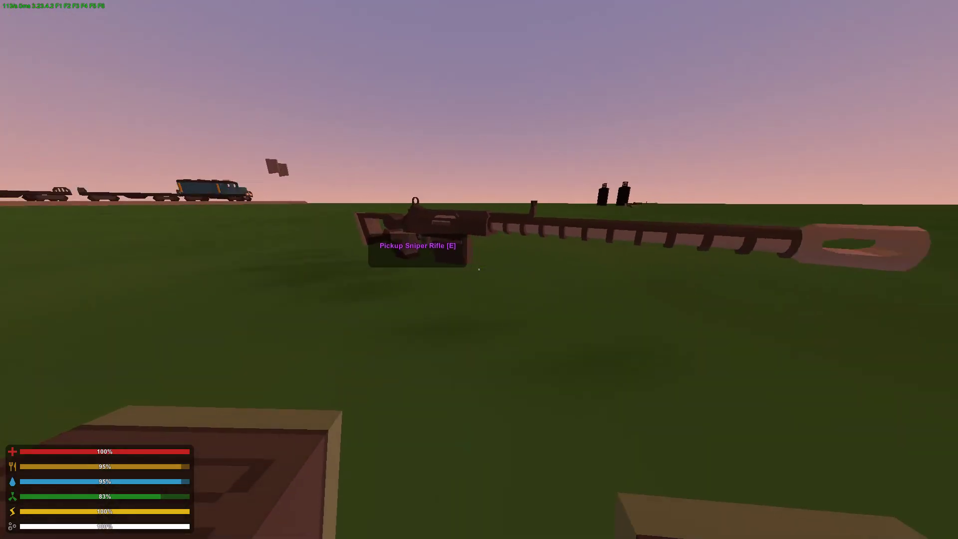
pyautogui.press('w')
pyautogui.press('d')
pyautogui.press('s')
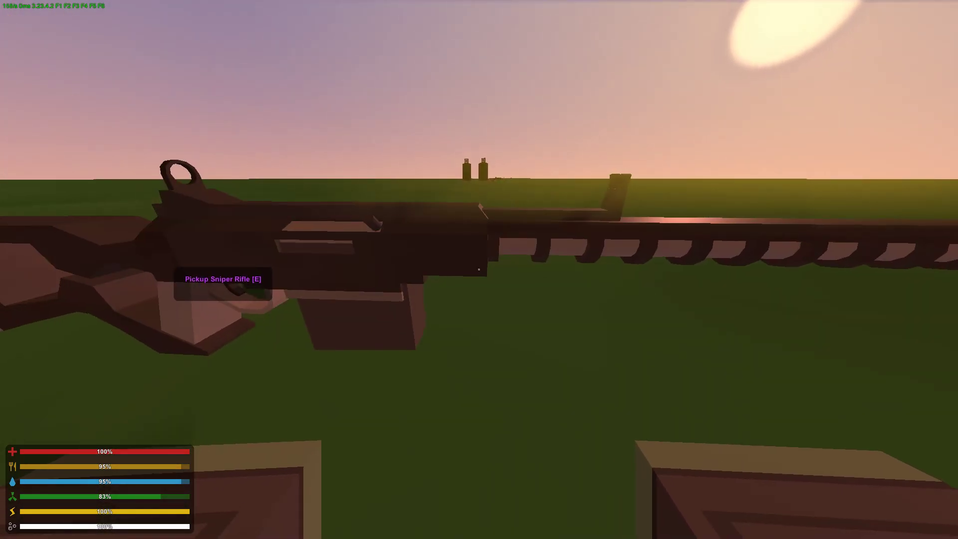
# - Change the time to daytime with the /day command and circle the dropped rifle to examine its model from several angles
pyautogui.write('j@day')
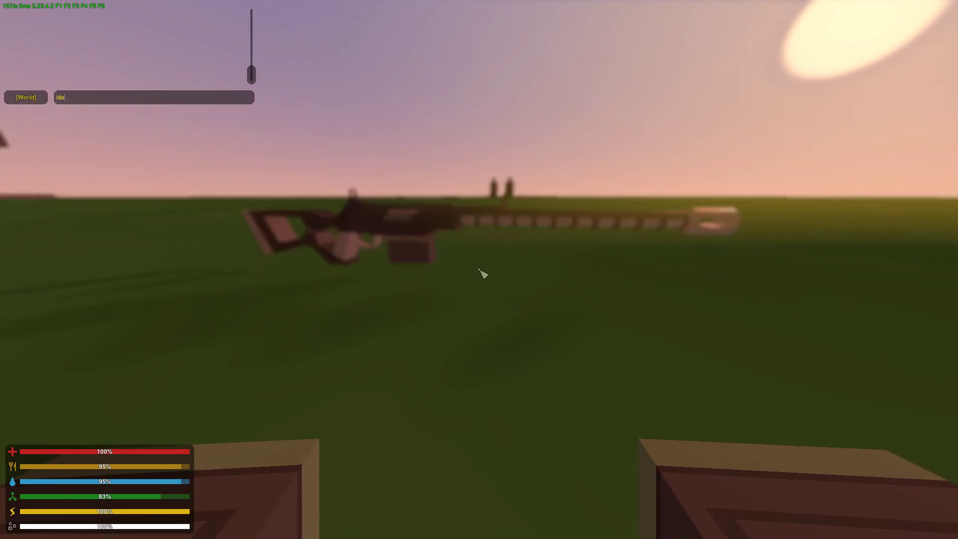
pyautogui.press('Return')
pyautogui.press('w')
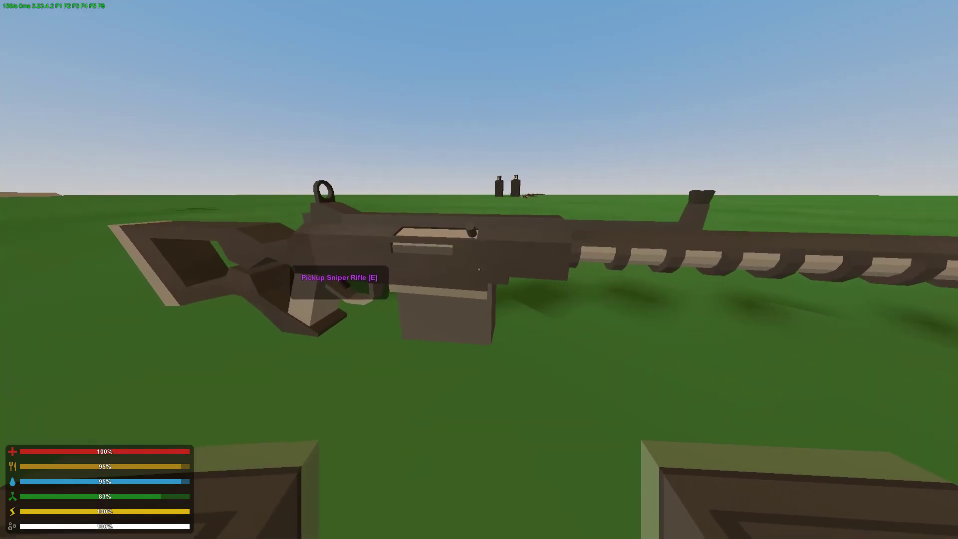
pyautogui.press('a')
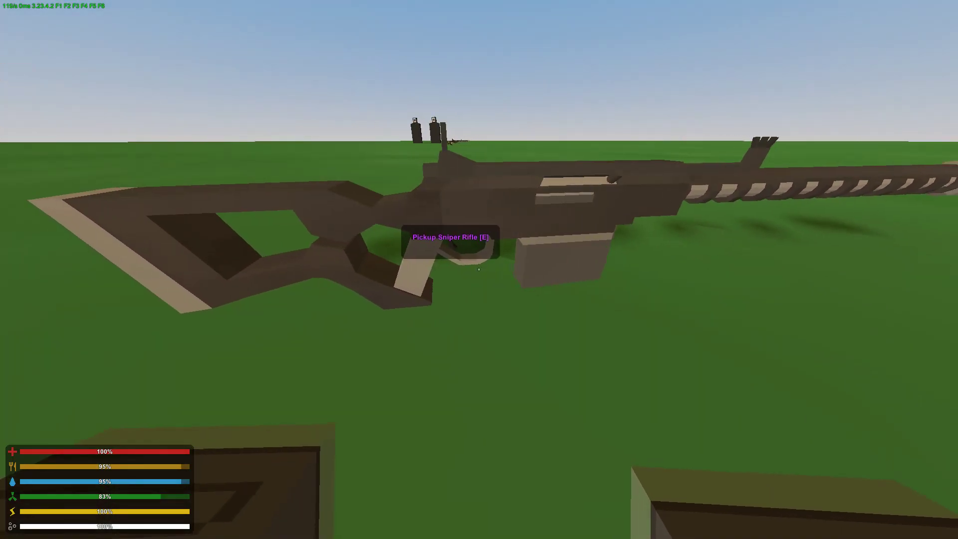
pyautogui.press('d')
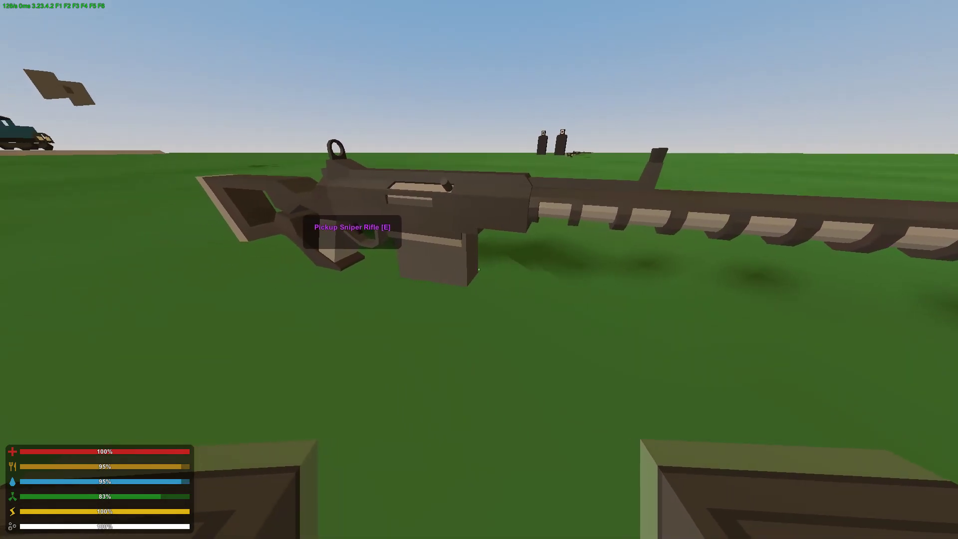
pyautogui.press('d')
pyautogui.press('d')
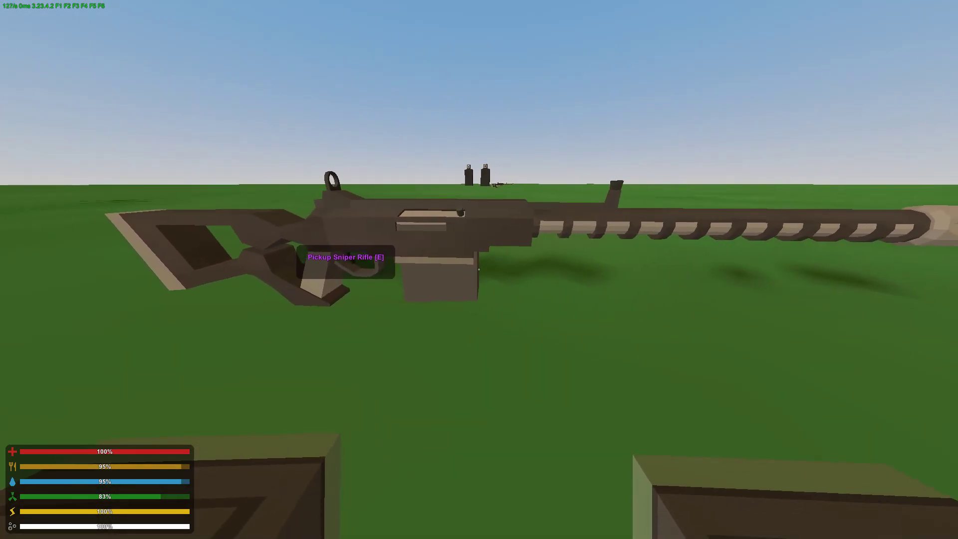
pyautogui.press('d')
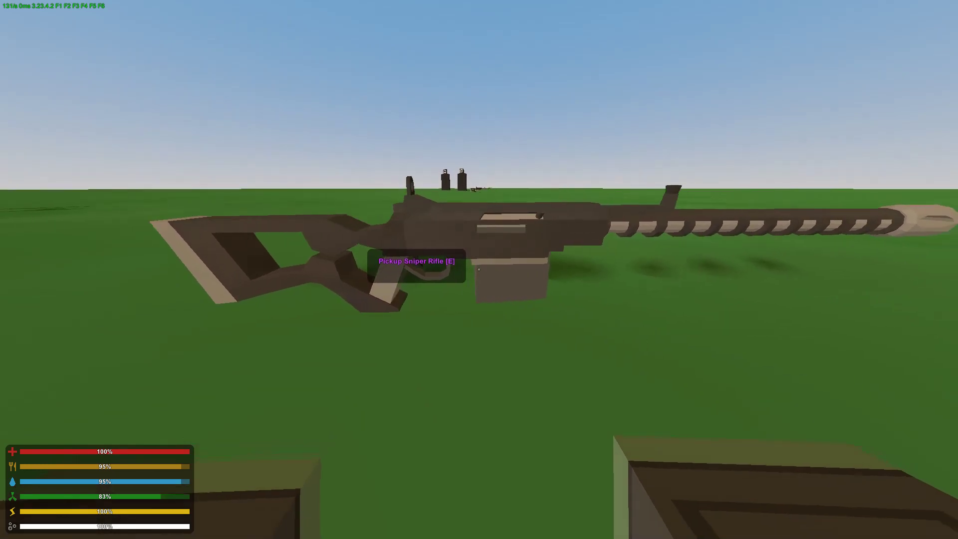
pyautogui.press('d')
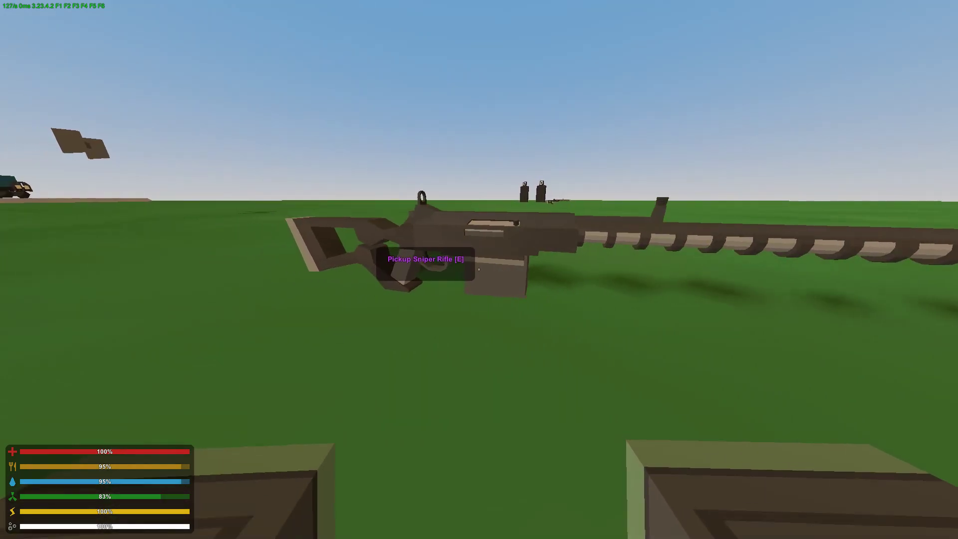
pyautogui.press('d')
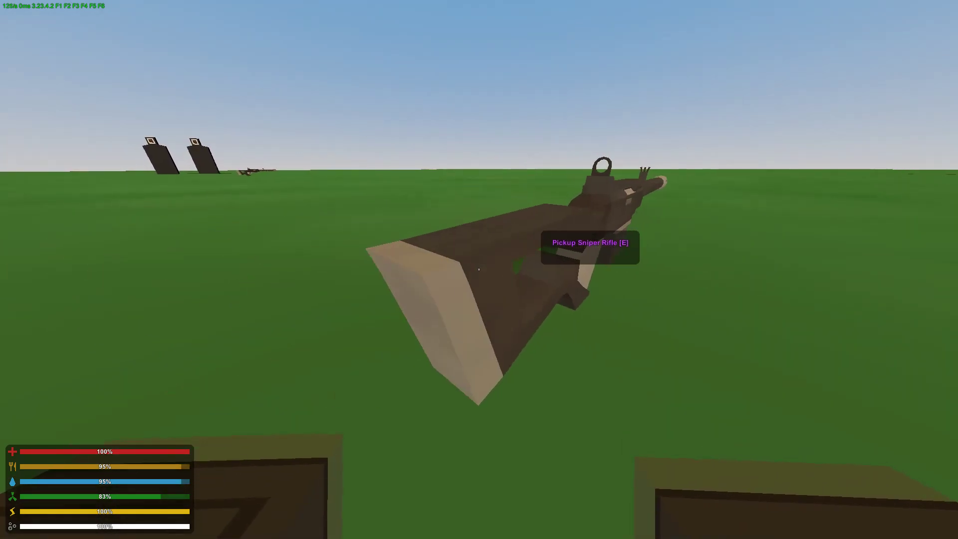
pyautogui.press('d')
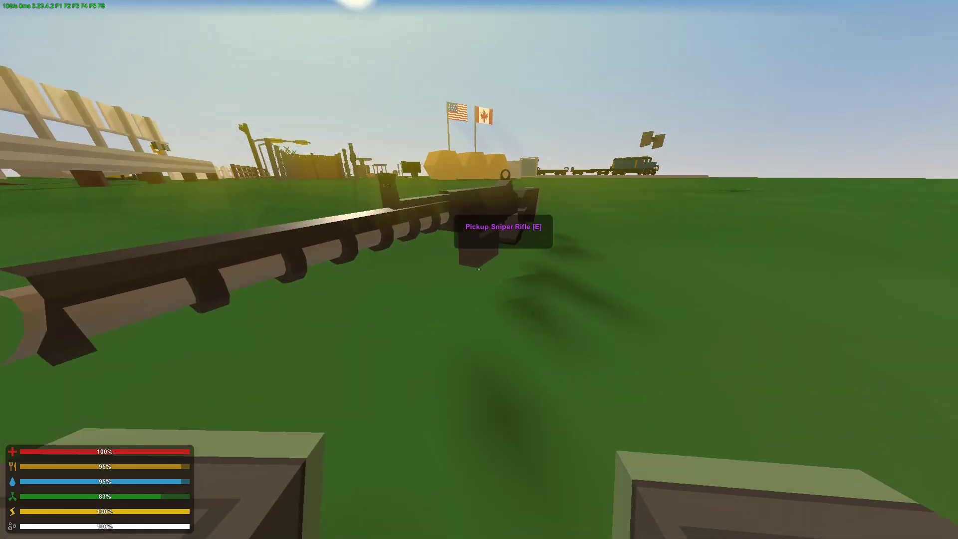
pyautogui.press('d')
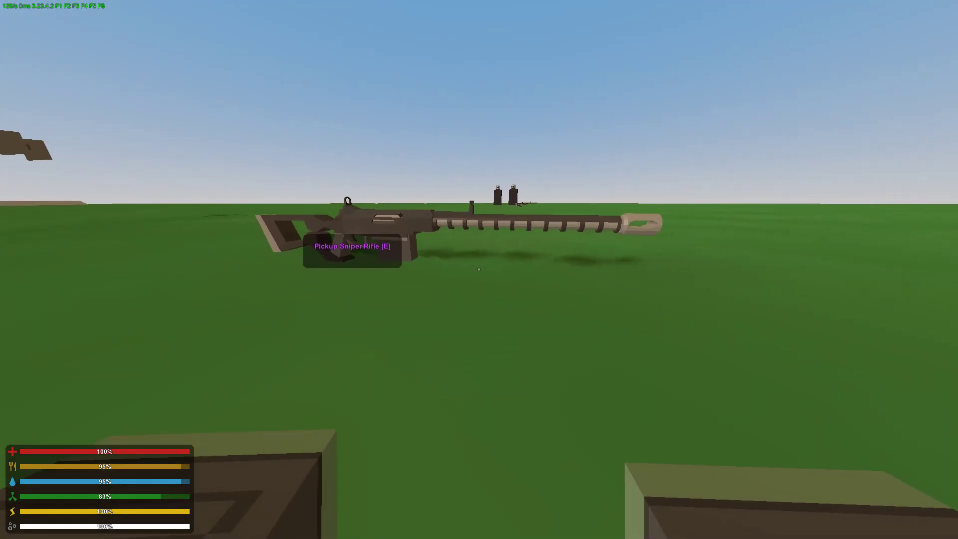
pyautogui.press('d')
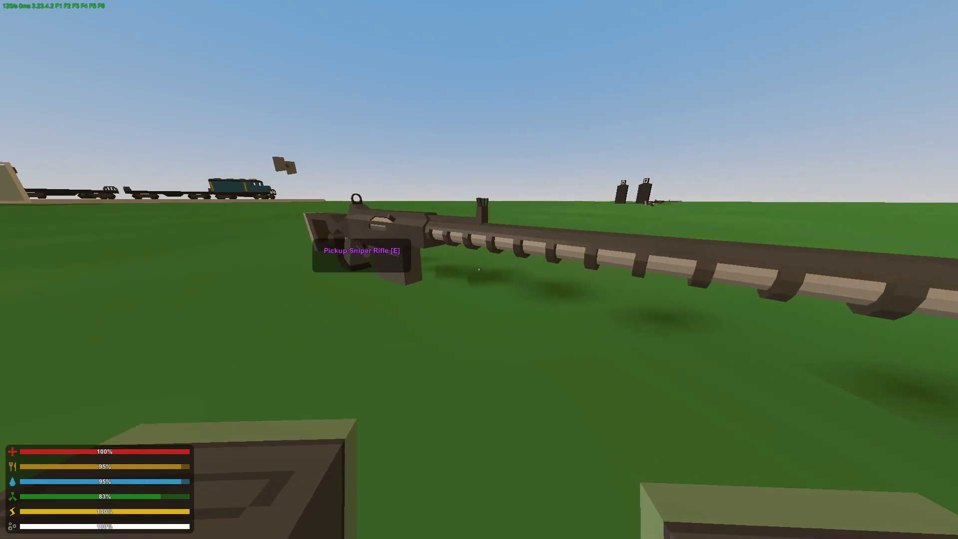
# - Switch to Blender and apply rotation and scale to the rifle mesh
pyautogui.hotkey('alt', 'Tab')
pyautogui.hotkey('alt', 'Tab')
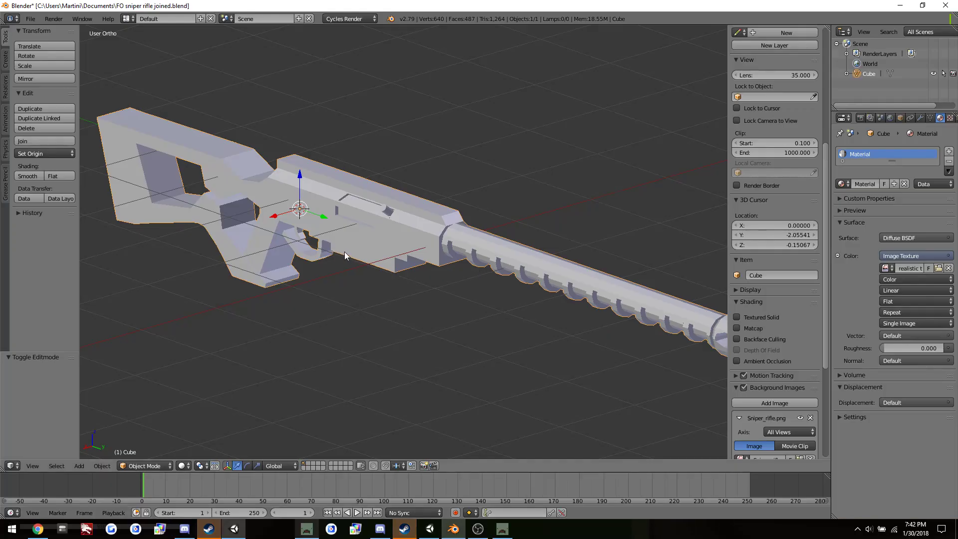
pyautogui.moveTo(477, 187)
pyautogui.mouseDown(button='middle')
pyautogui.moveTo(446, 182)
pyautogui.moveTo(488, 183)
pyautogui.mouseUp(button='middle')
pyautogui.scroll(-3, 489, 184)
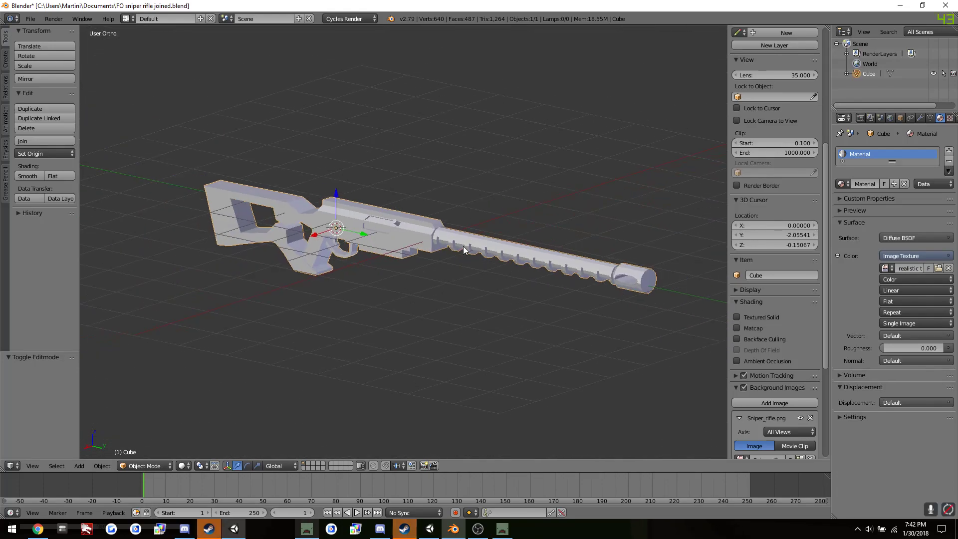
pyautogui.scroll(2, 465, 242)
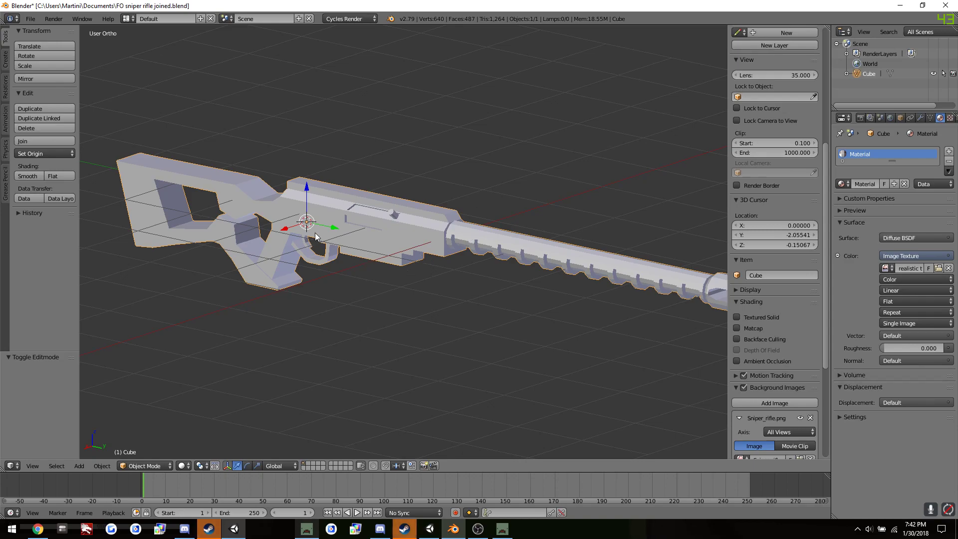
pyautogui.hotkey('ctrl', 'a')
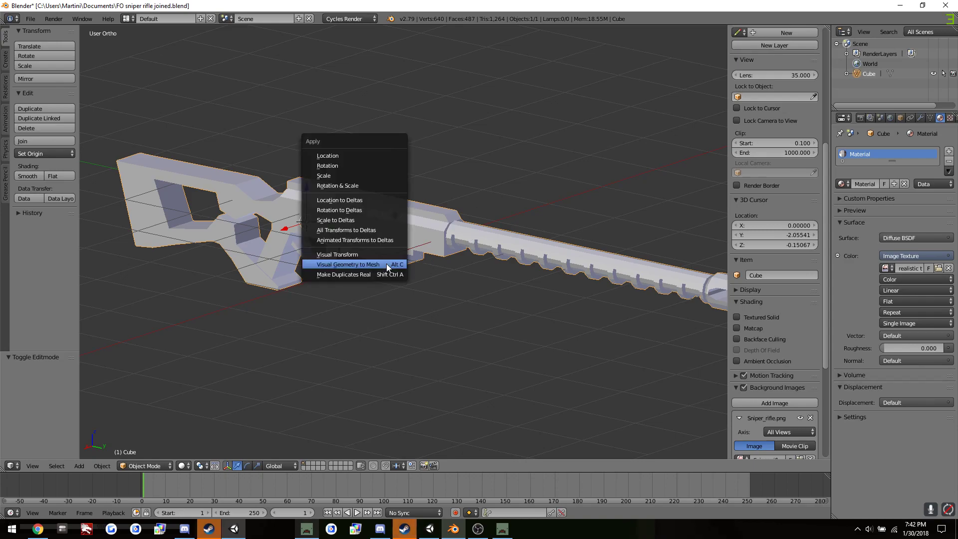
pyautogui.click(357, 184)
# - Apply all transforms to deltas and visual geometry to mesh on the rifle
pyautogui.hotkey('ctrl', 'a')
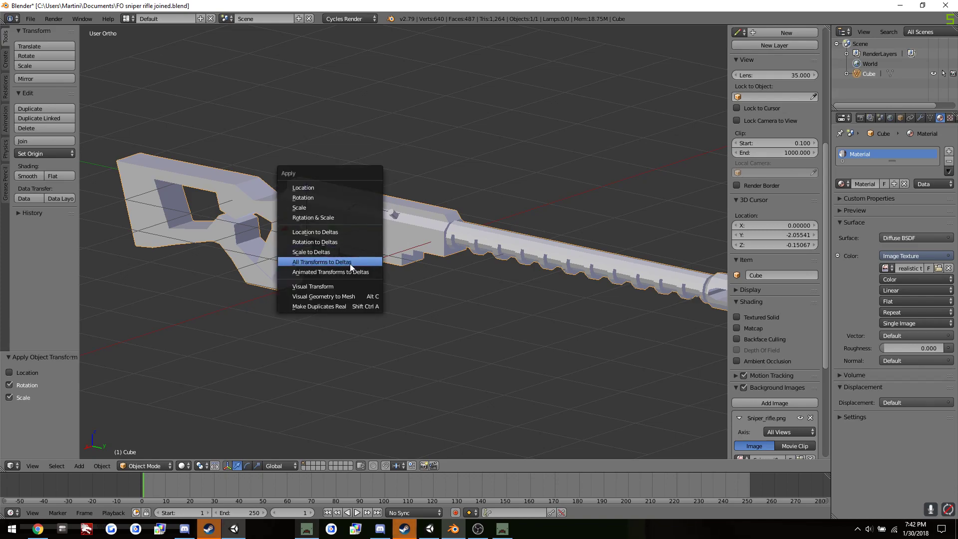
pyautogui.click(350, 264)
pyautogui.hotkey('ctrl', 'a')
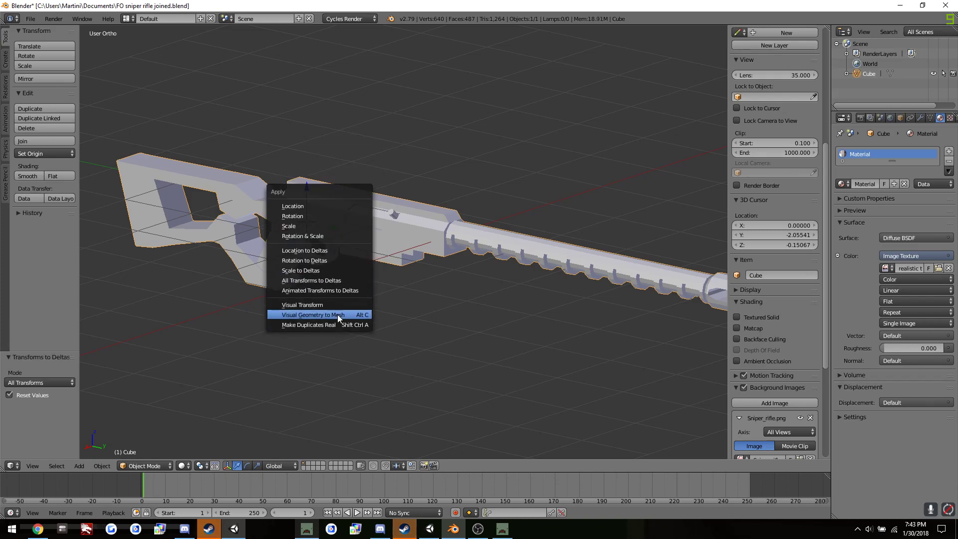
pyautogui.click(337, 317)
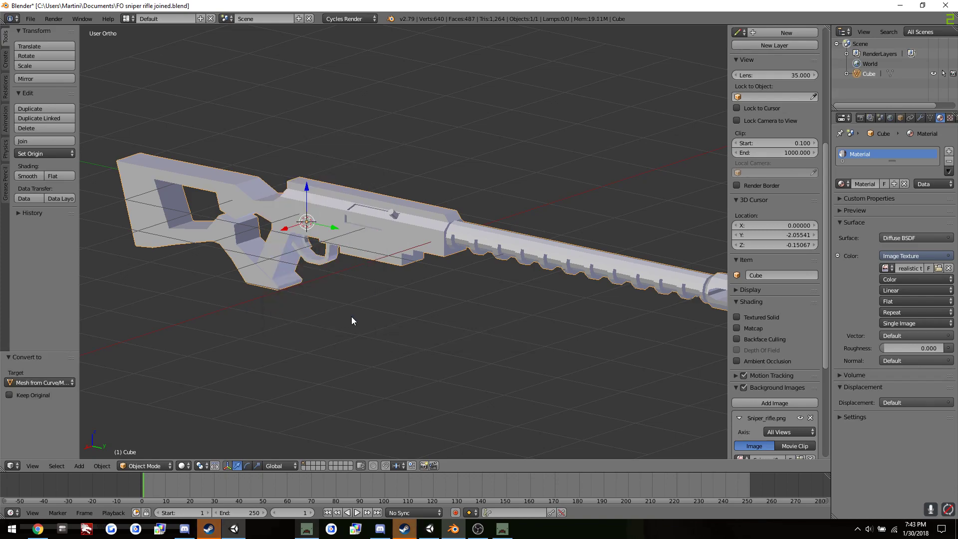
# - Switch to Unity, close the Bundle Tool, open the Models/Items/Guns folder, and compare the scene rifle with the one in Unturned
pyautogui.click(429, 530)
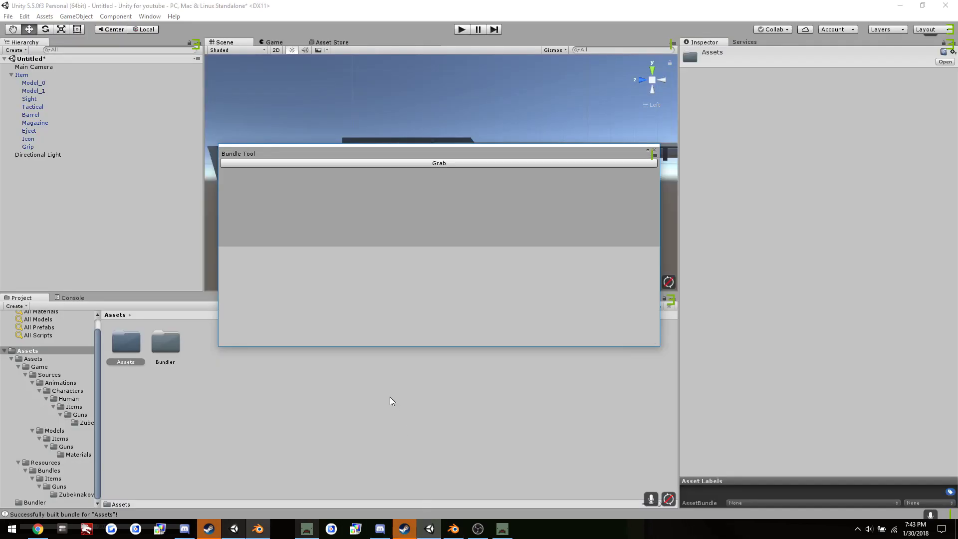
pyautogui.click(654, 151)
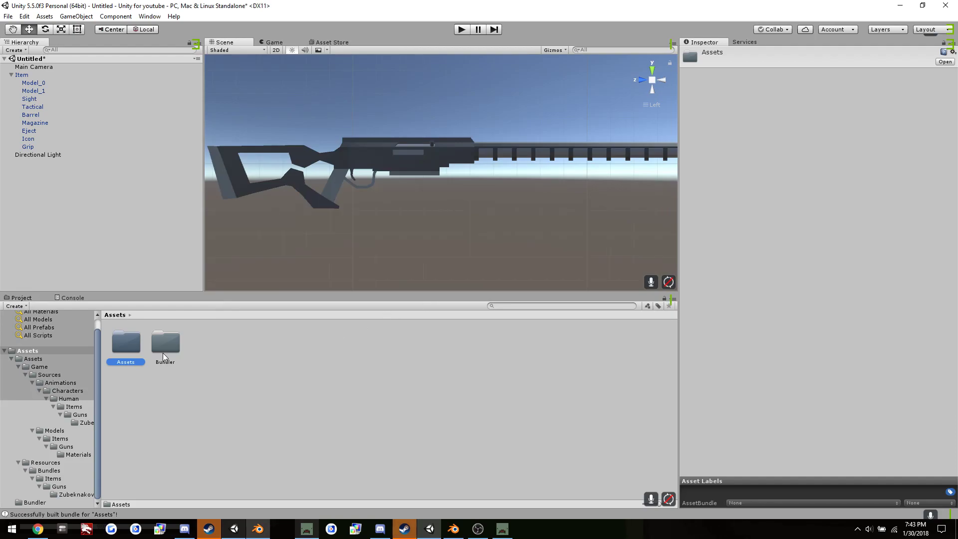
pyautogui.click(80, 424)
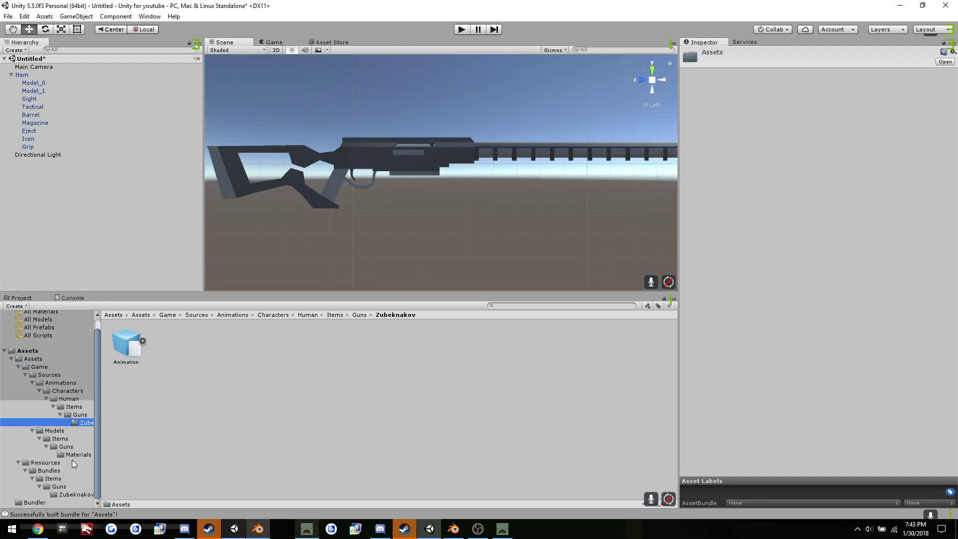
pyautogui.click(65, 448)
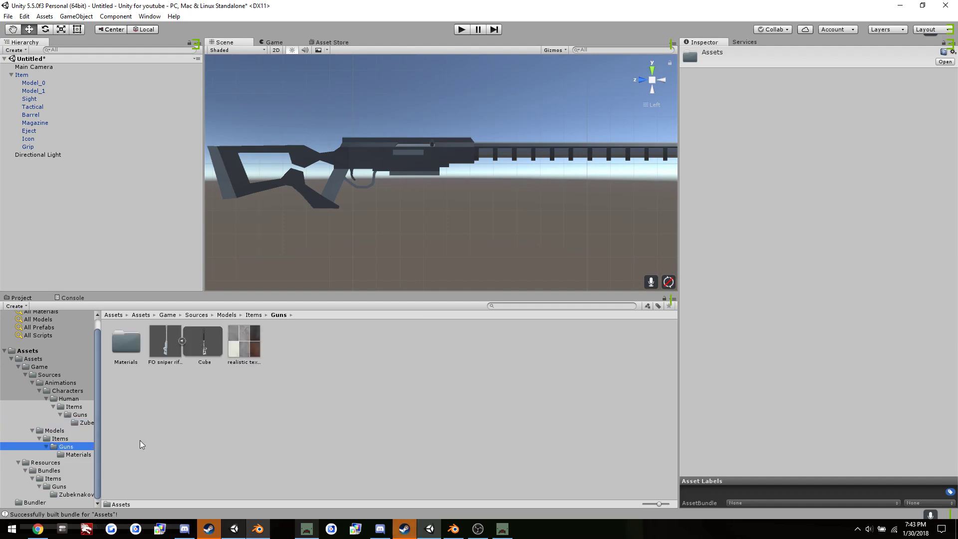
pyautogui.click(501, 528)
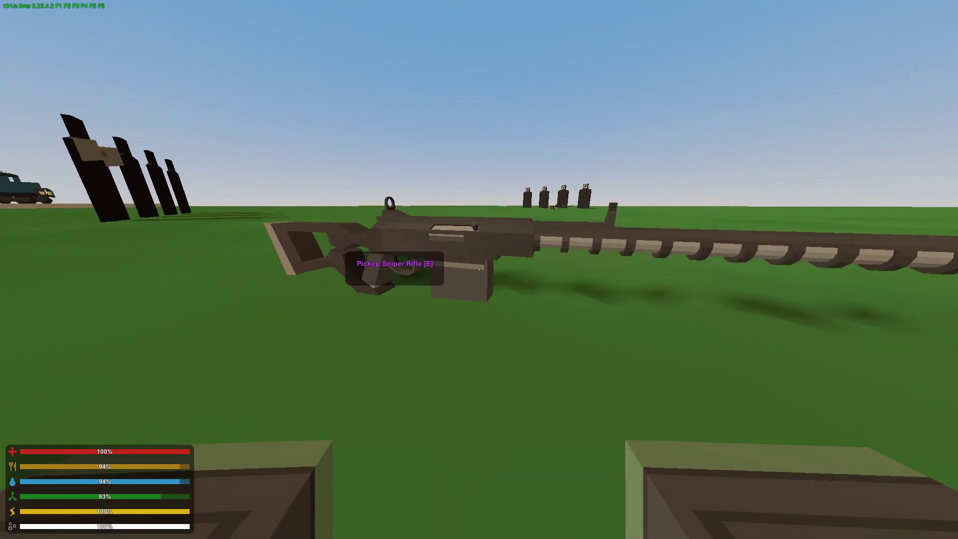
pyautogui.hotkey('alt', 'Tab')
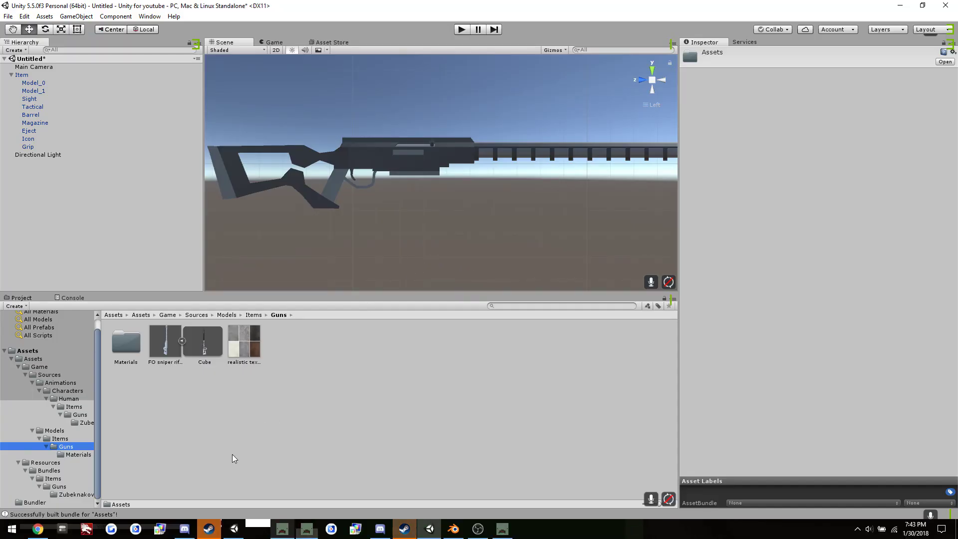
# - Examine the properties of Model_0 and Model_1, plus the import settings of the FO sniper rifle model and the realistic texture
pyautogui.click(35, 83)
pyautogui.click(37, 92)
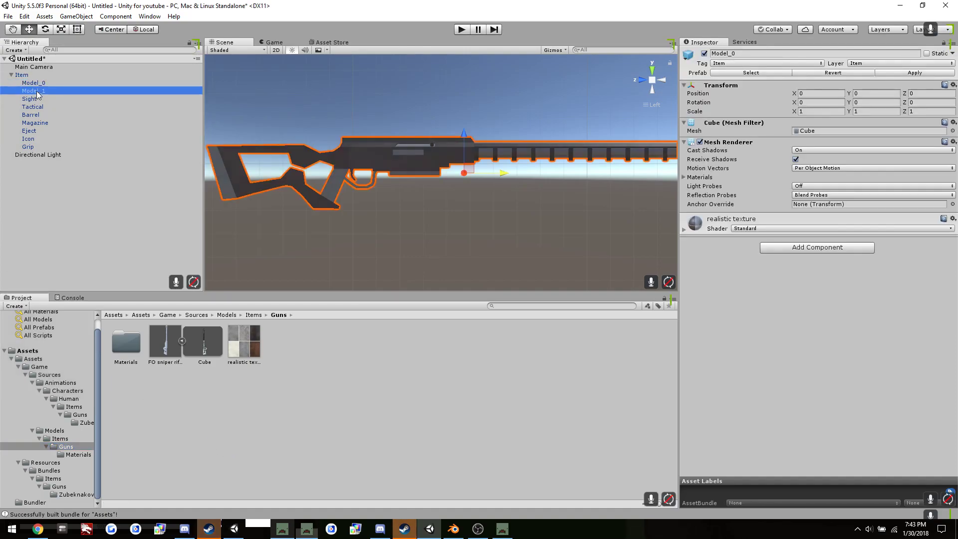
pyautogui.click(165, 342)
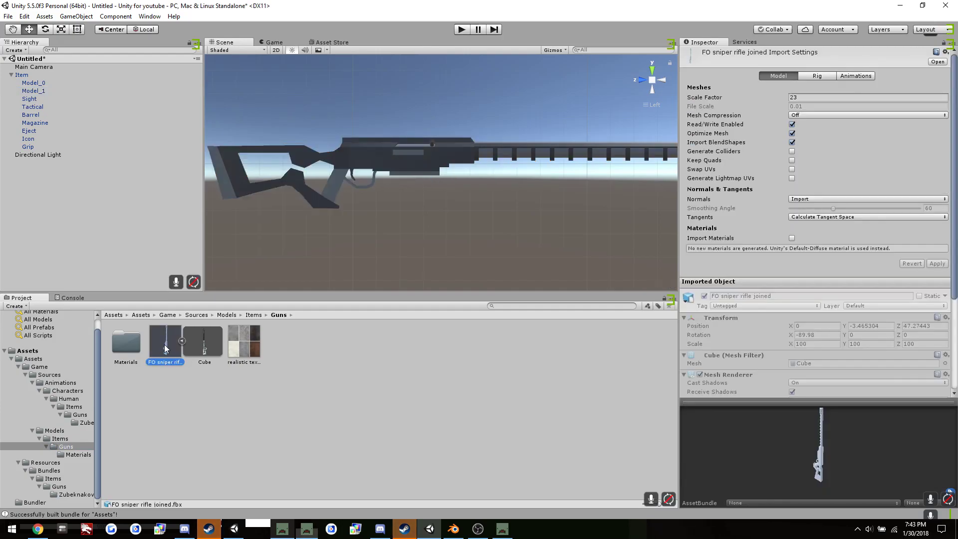
pyautogui.click(254, 358)
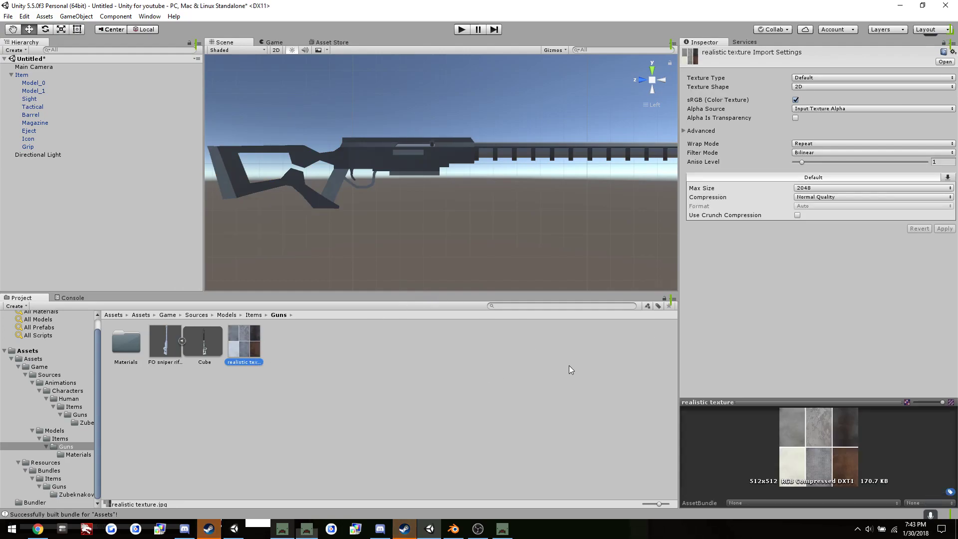
pyautogui.click(165, 343)
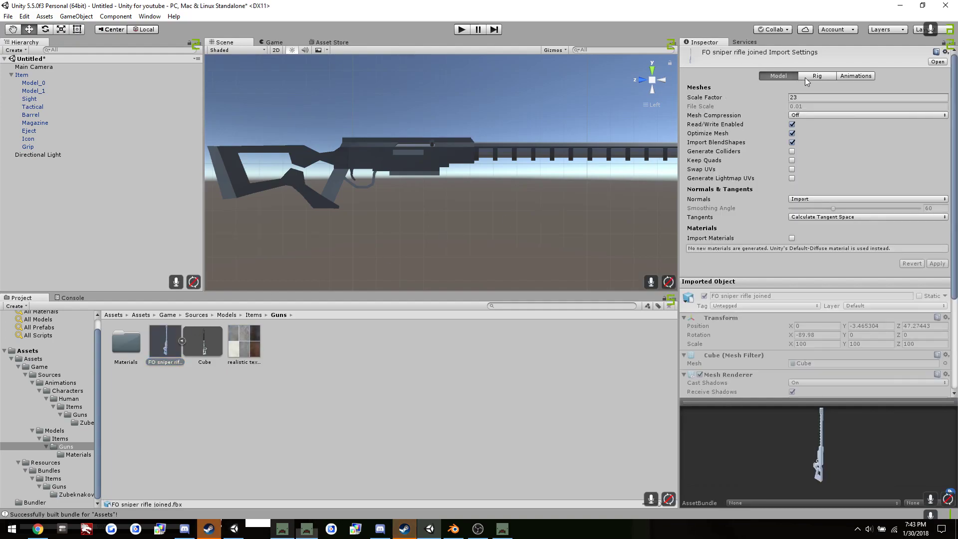
pyautogui.click(803, 76)
pyautogui.click(847, 78)
pyautogui.click(782, 76)
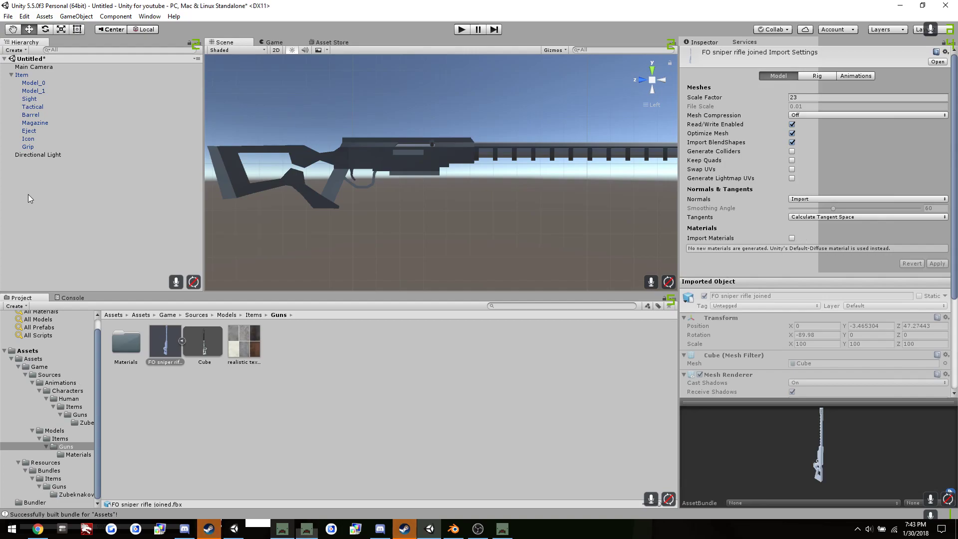
pyautogui.click(42, 90)
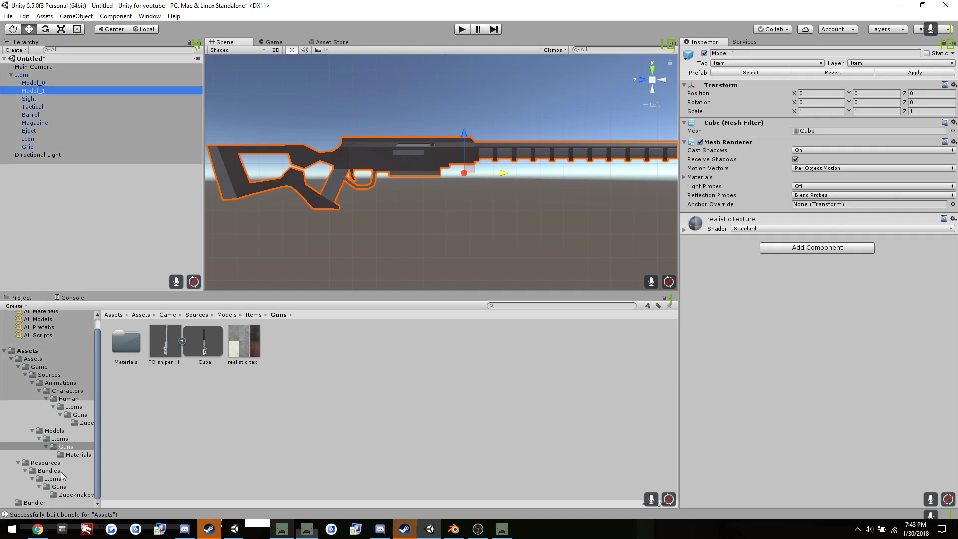
# - Update the Item prefab in the Zubeknakov bundle folder with the scene's Item object
pyautogui.click(77, 494)
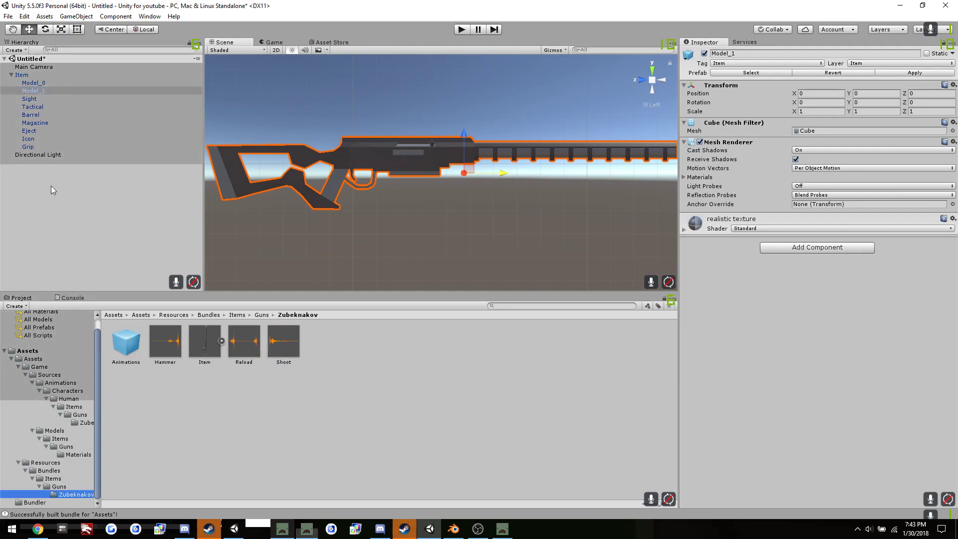
pyautogui.click(22, 75)
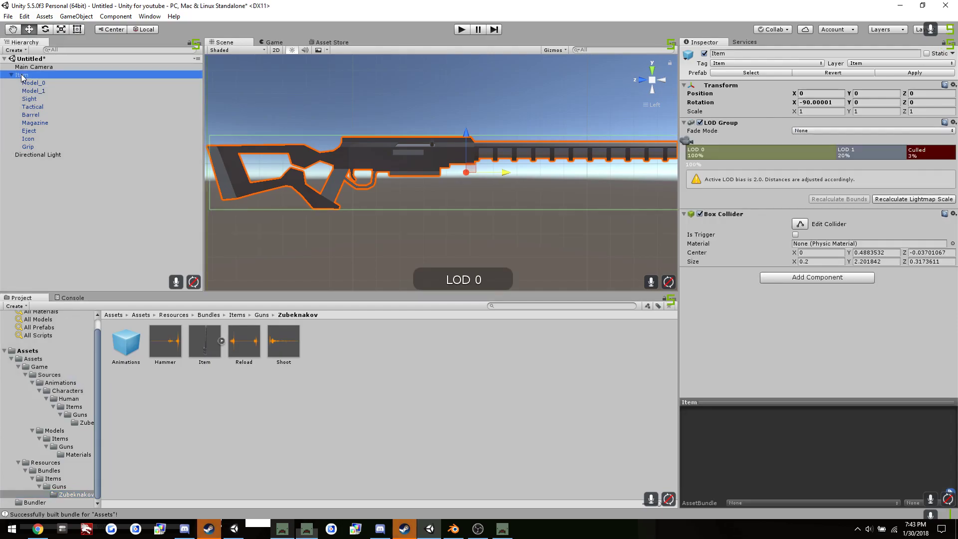
pyautogui.moveTo(21, 76); pyautogui.dragTo(207, 349)
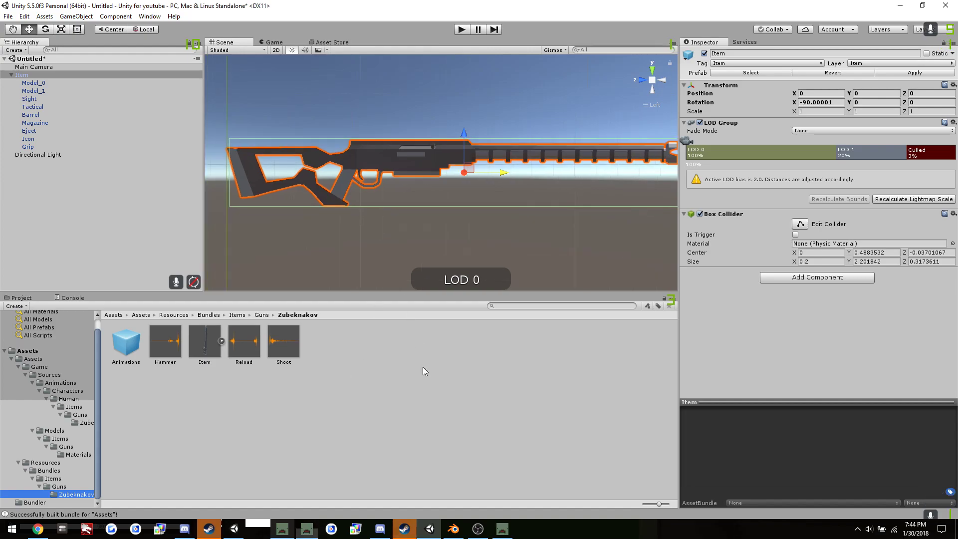
pyautogui.click(477, 530)
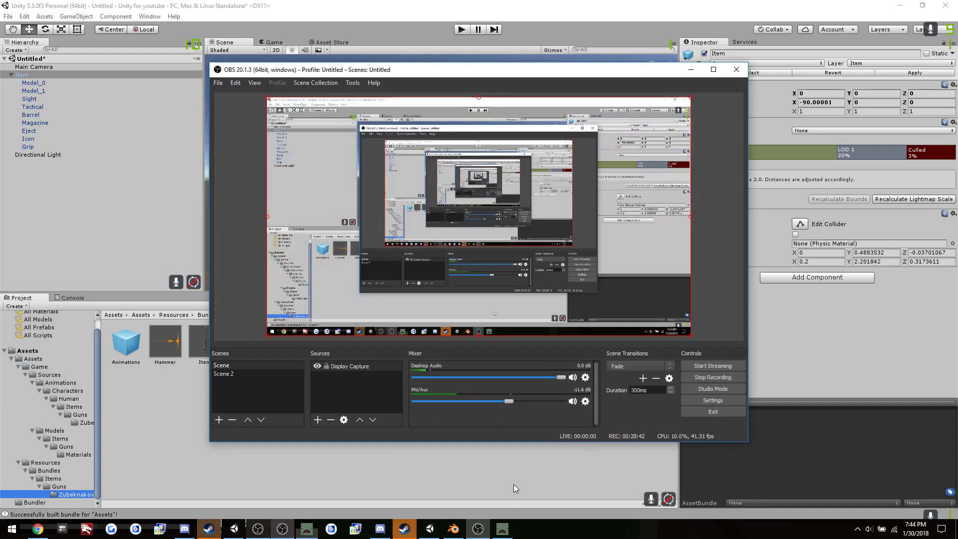